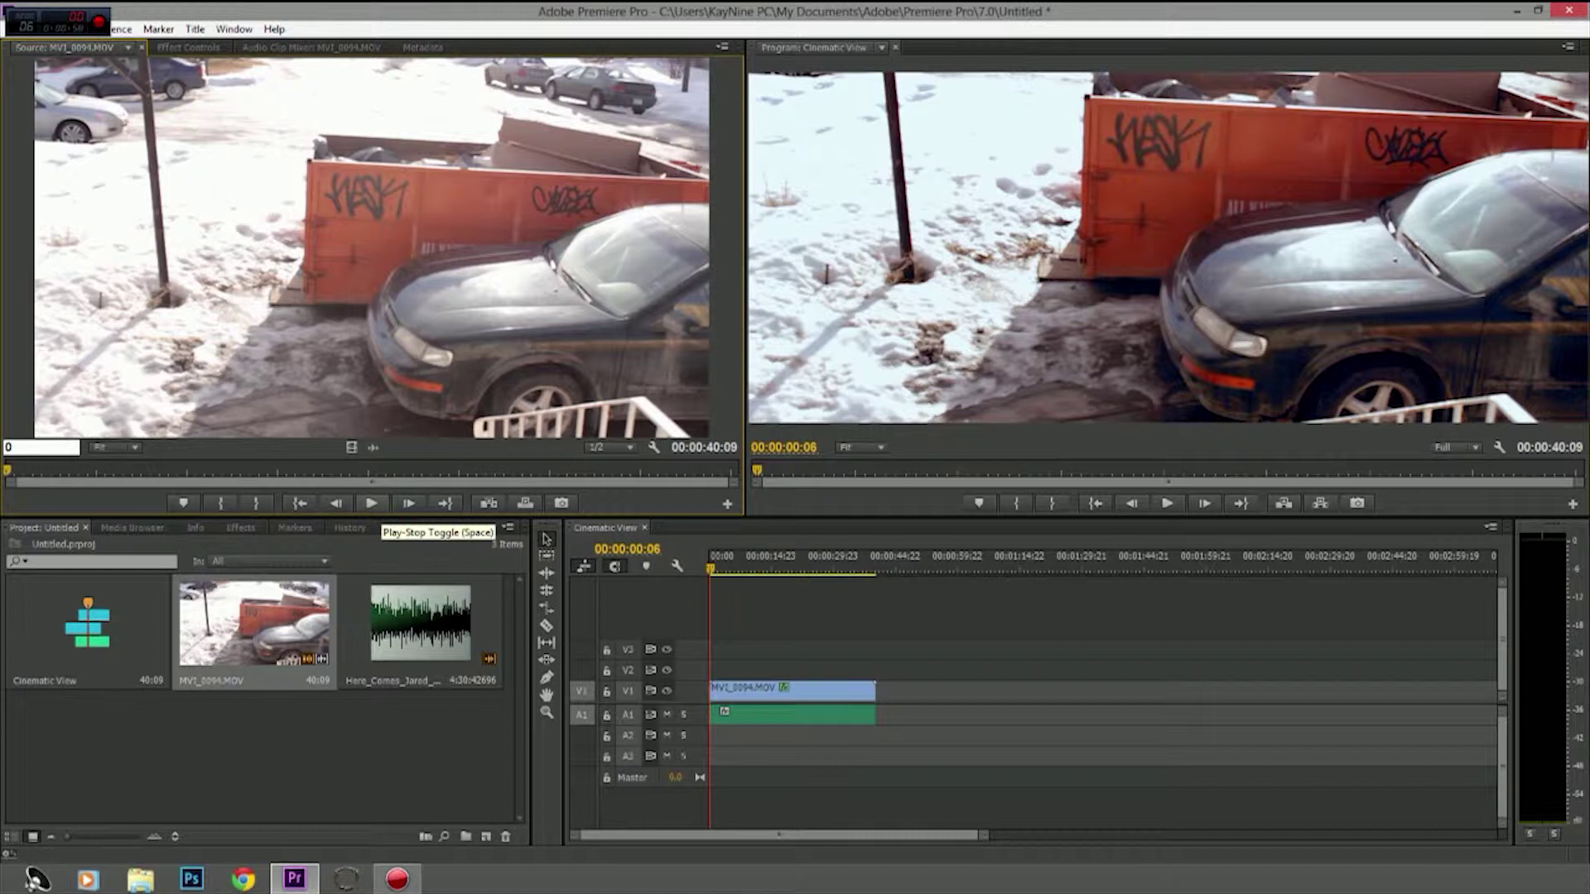
# Step: Play the original MVI_0094.MOV clip and the graded Cinematic View sequence to compare their looks
pyautogui.press('space')
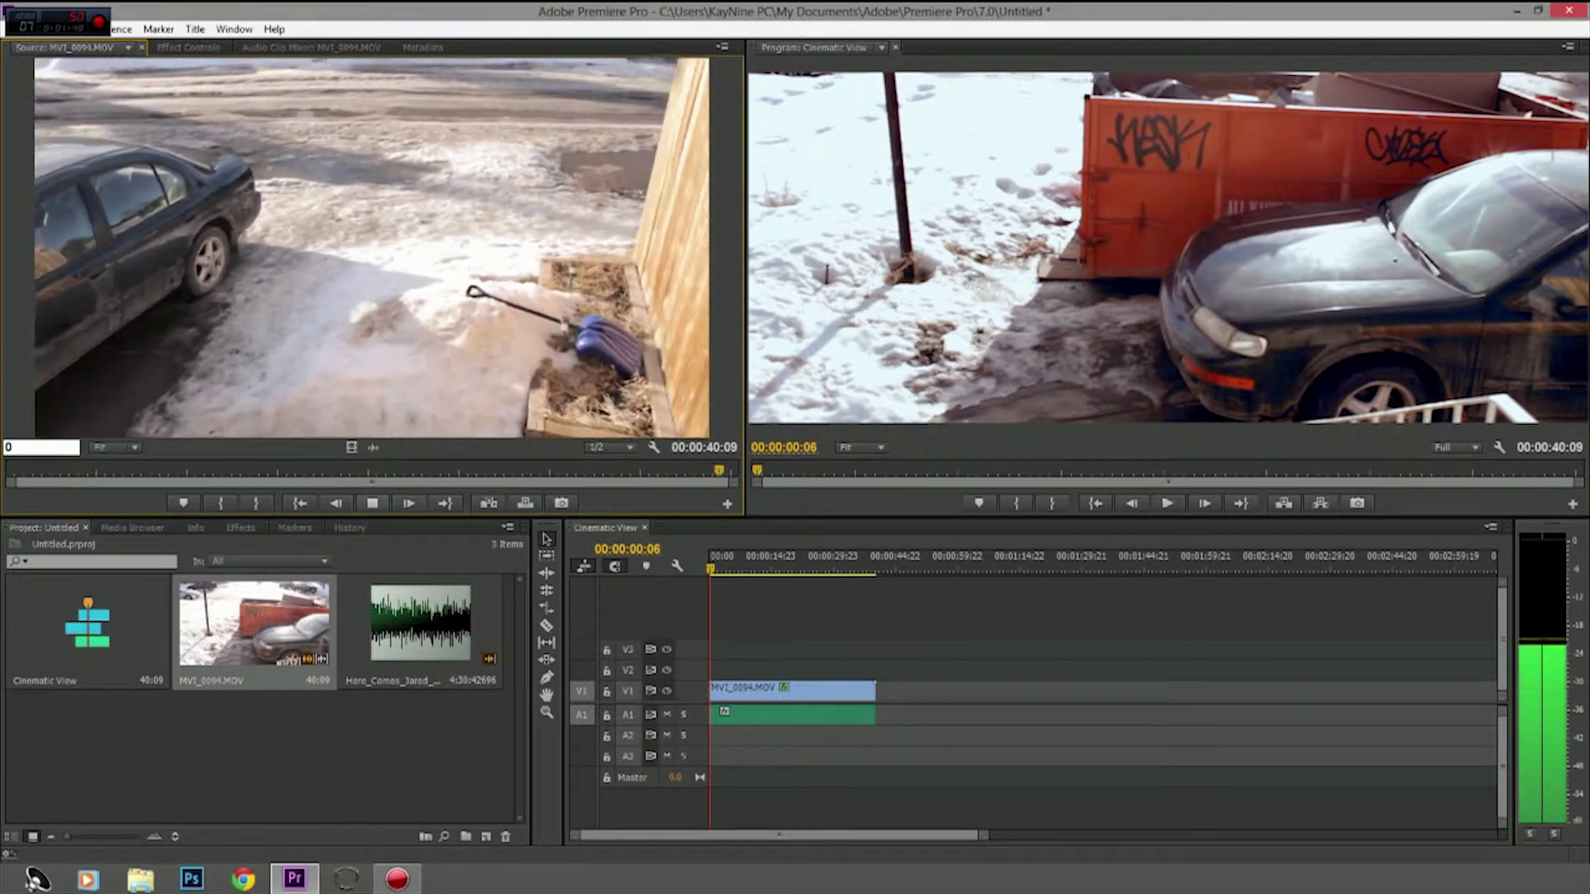
pyautogui.click(371, 504)
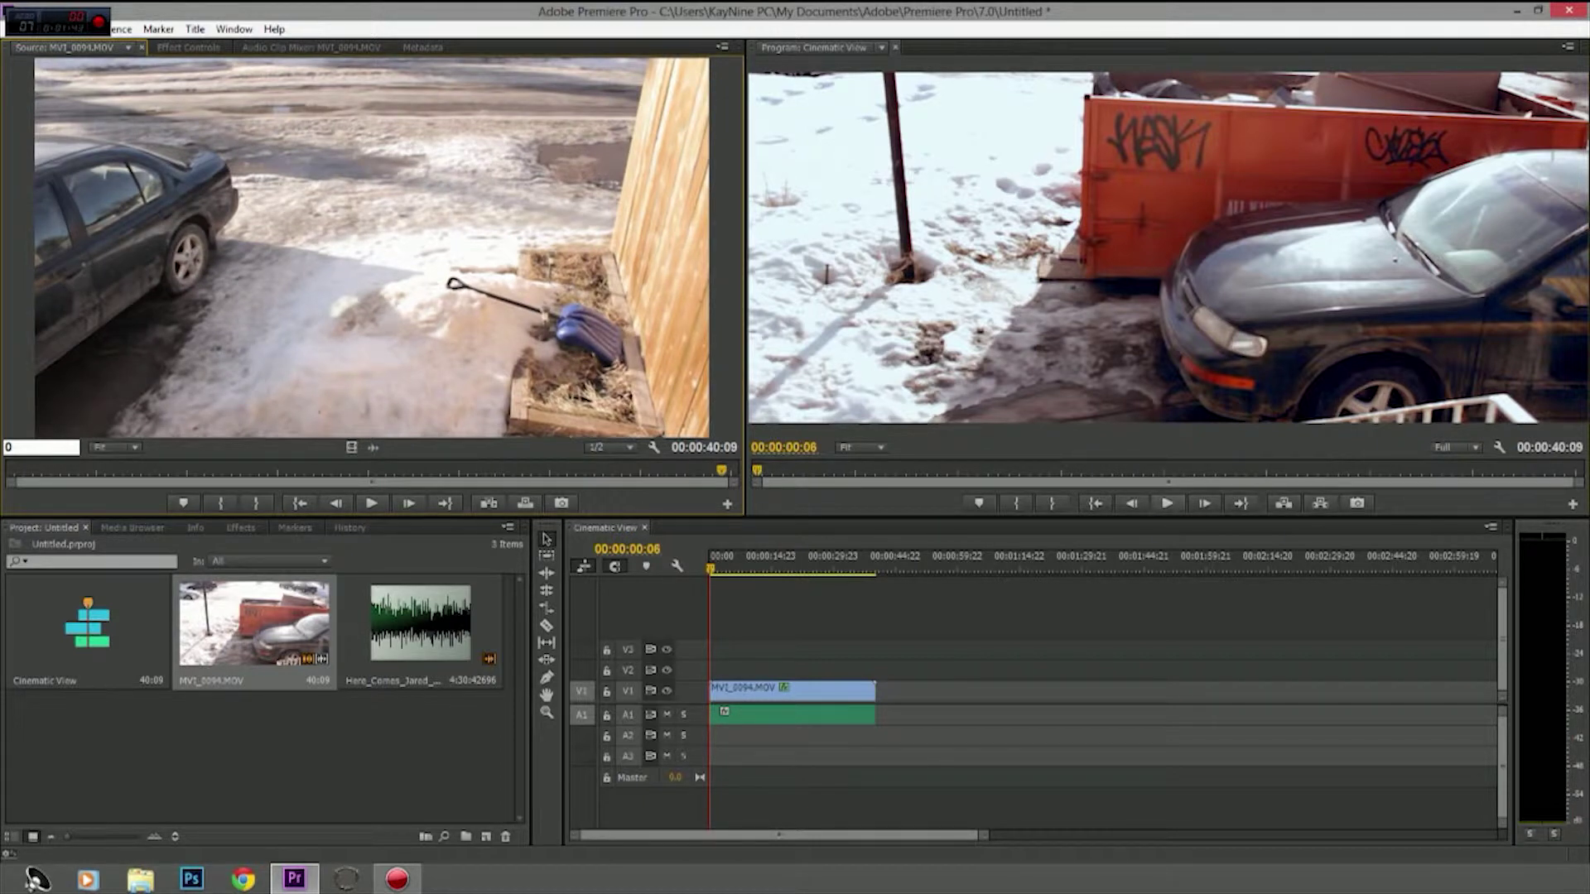
pyautogui.click(1168, 504)
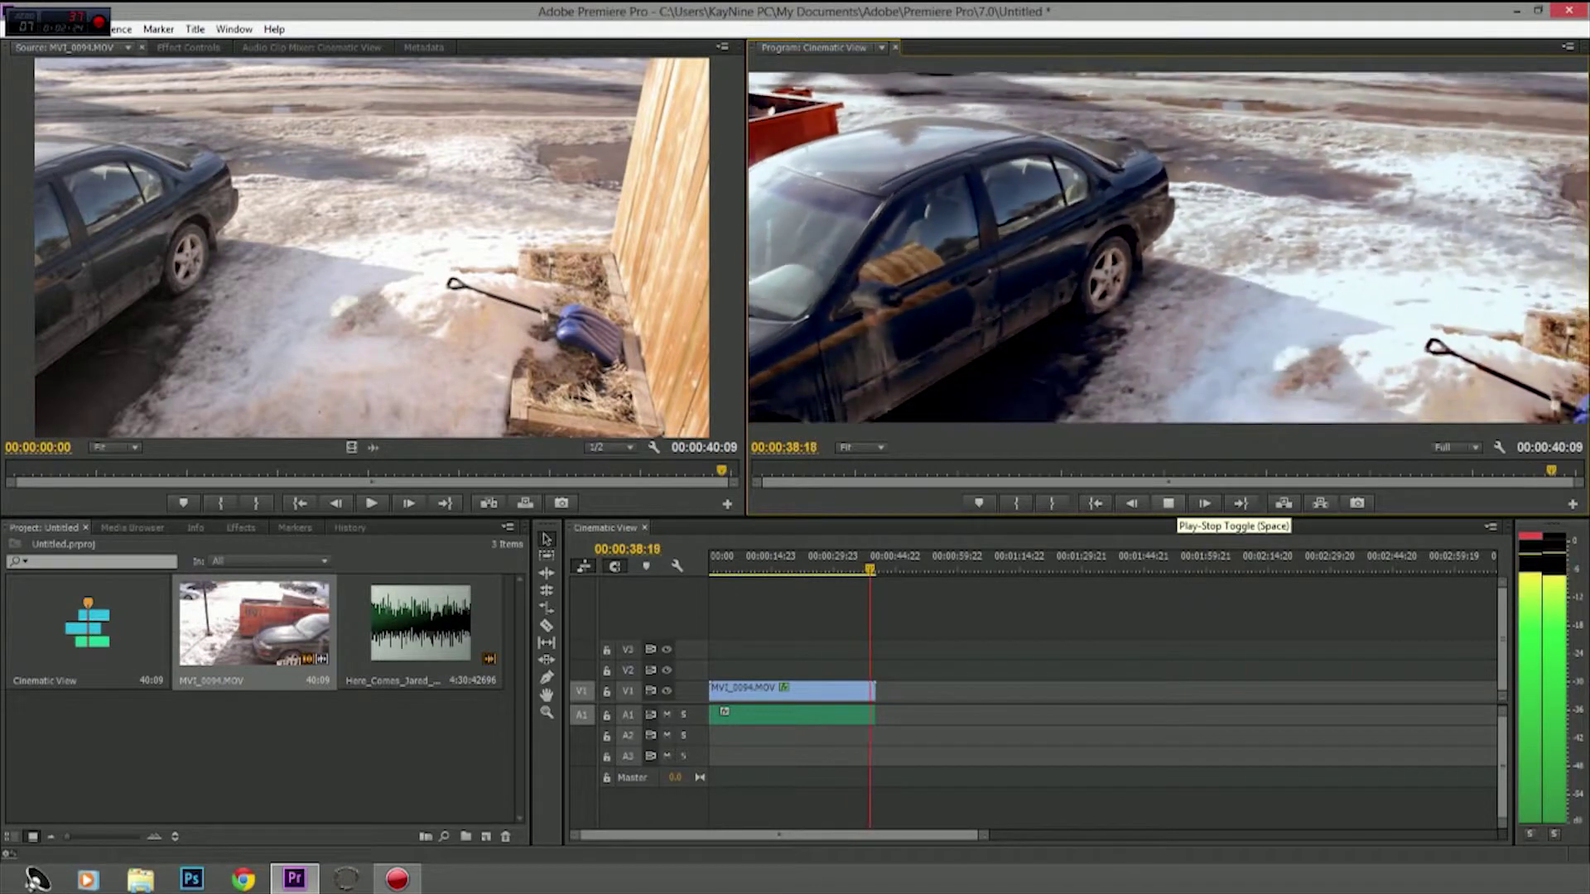
pyautogui.press('space')
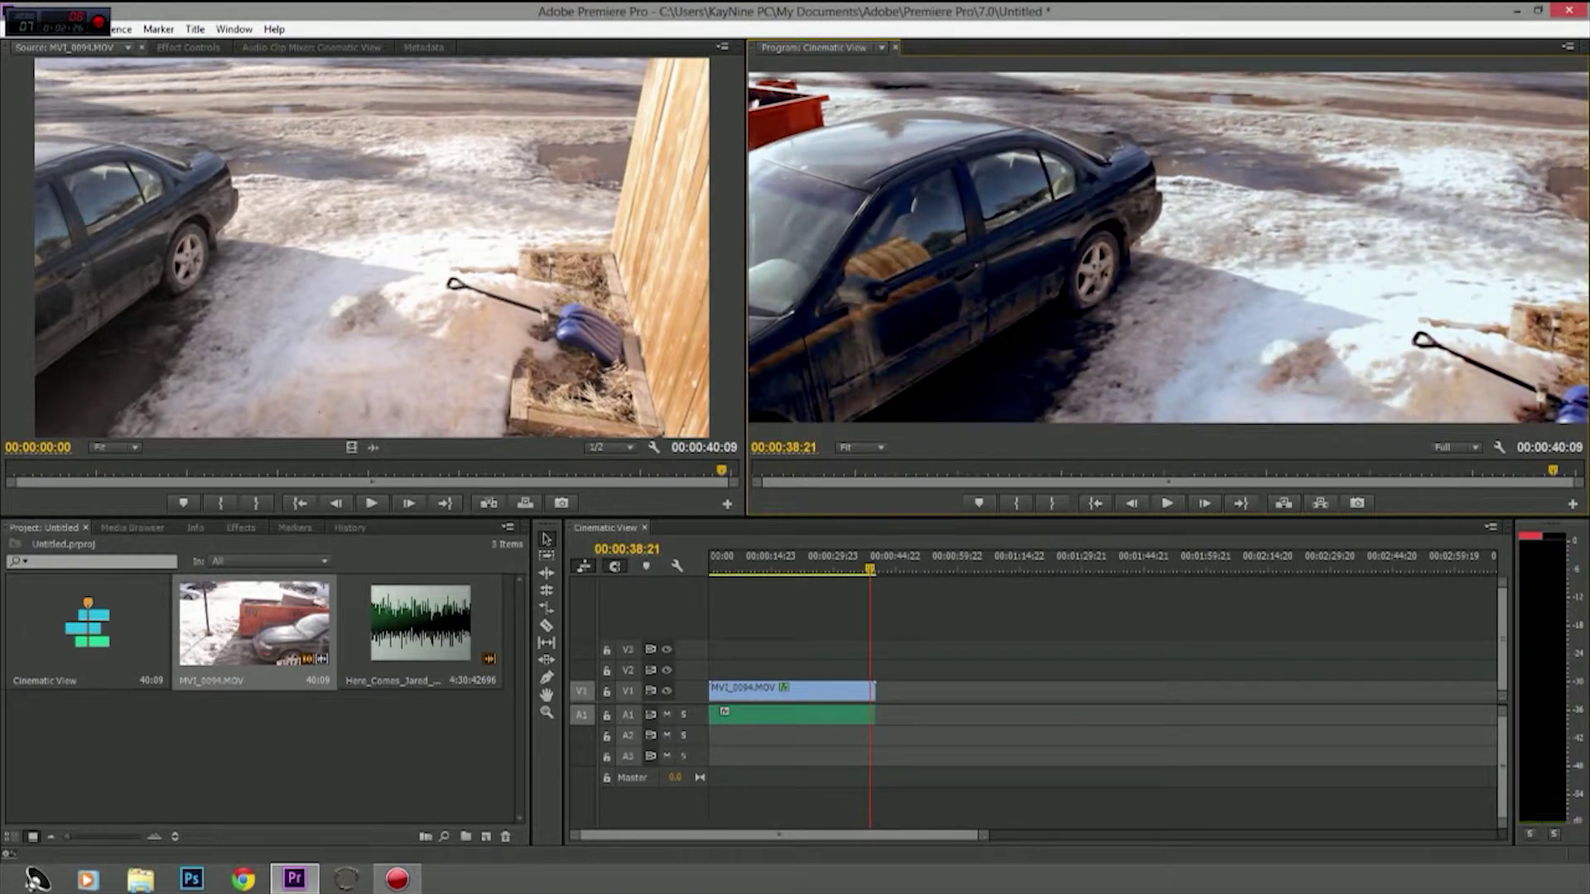
pyautogui.moveTo(1553, 471); pyautogui.dragTo(1550, 471)
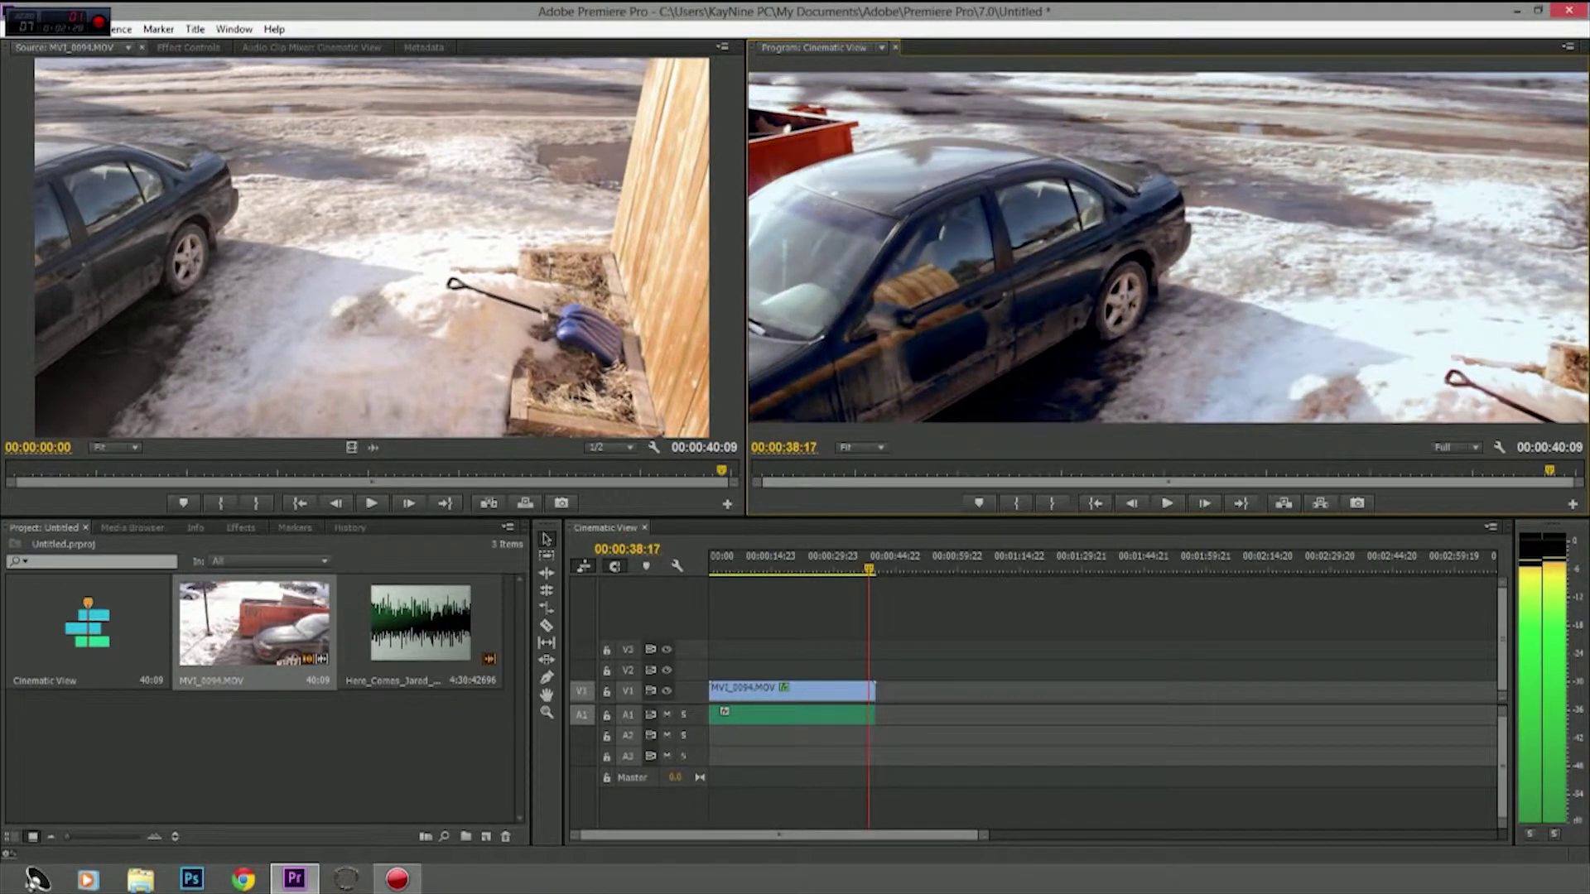
# Step: Delete the clip's audio from track A1 of the Cinematic View sequence
pyautogui.click(795, 715)
pyautogui.press('Delete')
# Step: Line up the original clip and the graded sequence on the spruce tree shot and compare their colours and framing
pyautogui.moveTo(1549, 471); pyautogui.dragTo(1350, 471)
pyautogui.click(371, 471)
pyautogui.moveTo(371, 471); pyautogui.dragTo(234, 470)
pyautogui.click(1350, 470)
pyautogui.moveTo(1349, 470); pyautogui.dragTo(1289, 471)
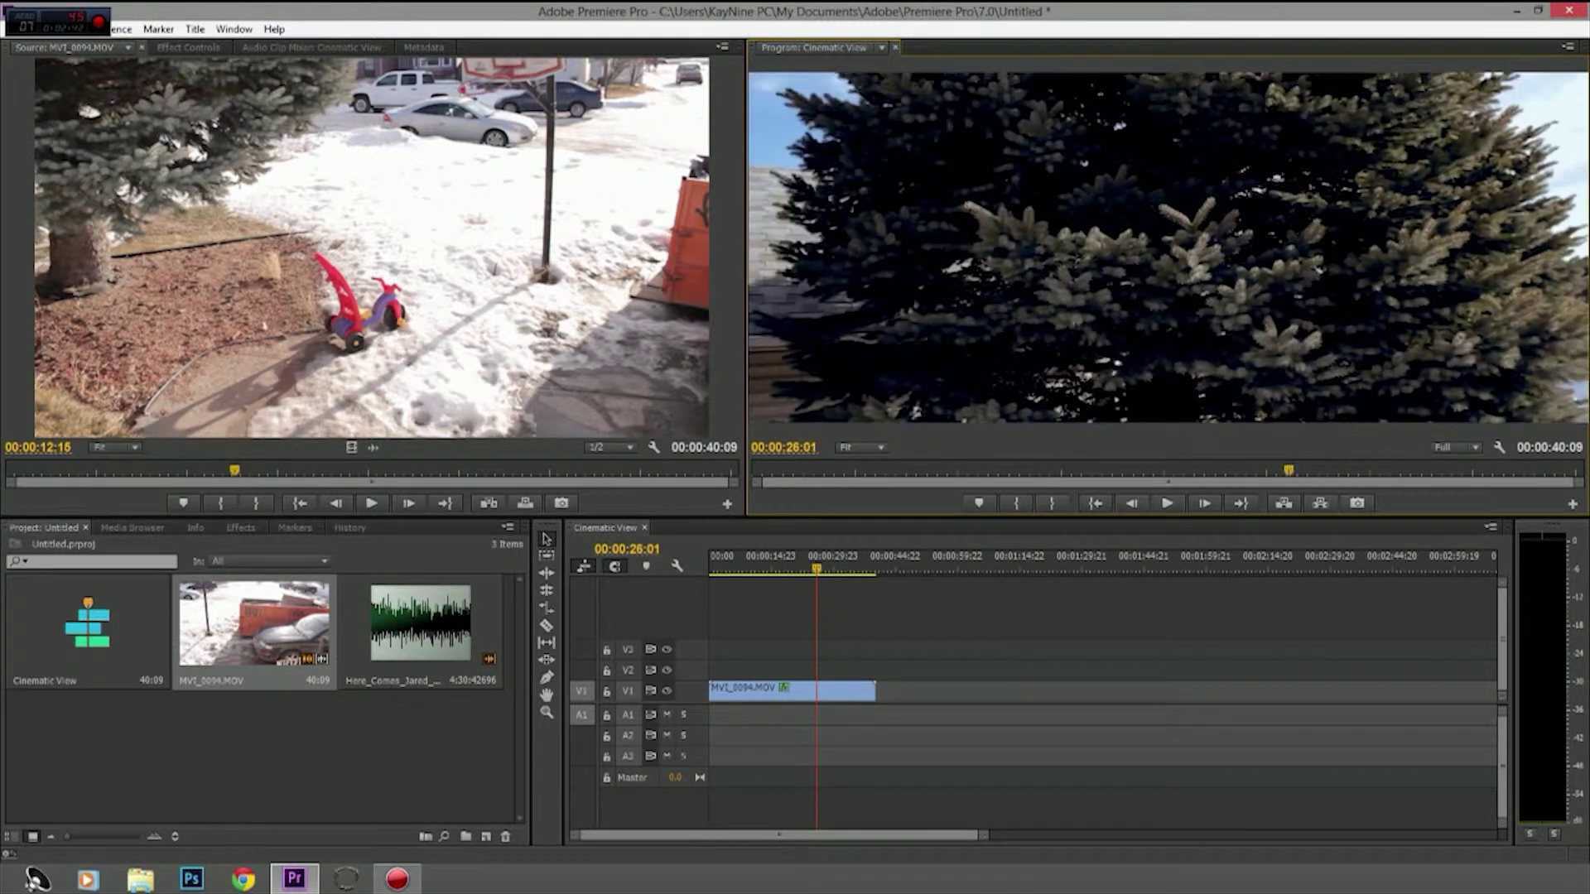
pyautogui.moveTo(234, 471); pyautogui.dragTo(441, 470)
pyautogui.moveTo(1288, 470); pyautogui.dragTo(1271, 471)
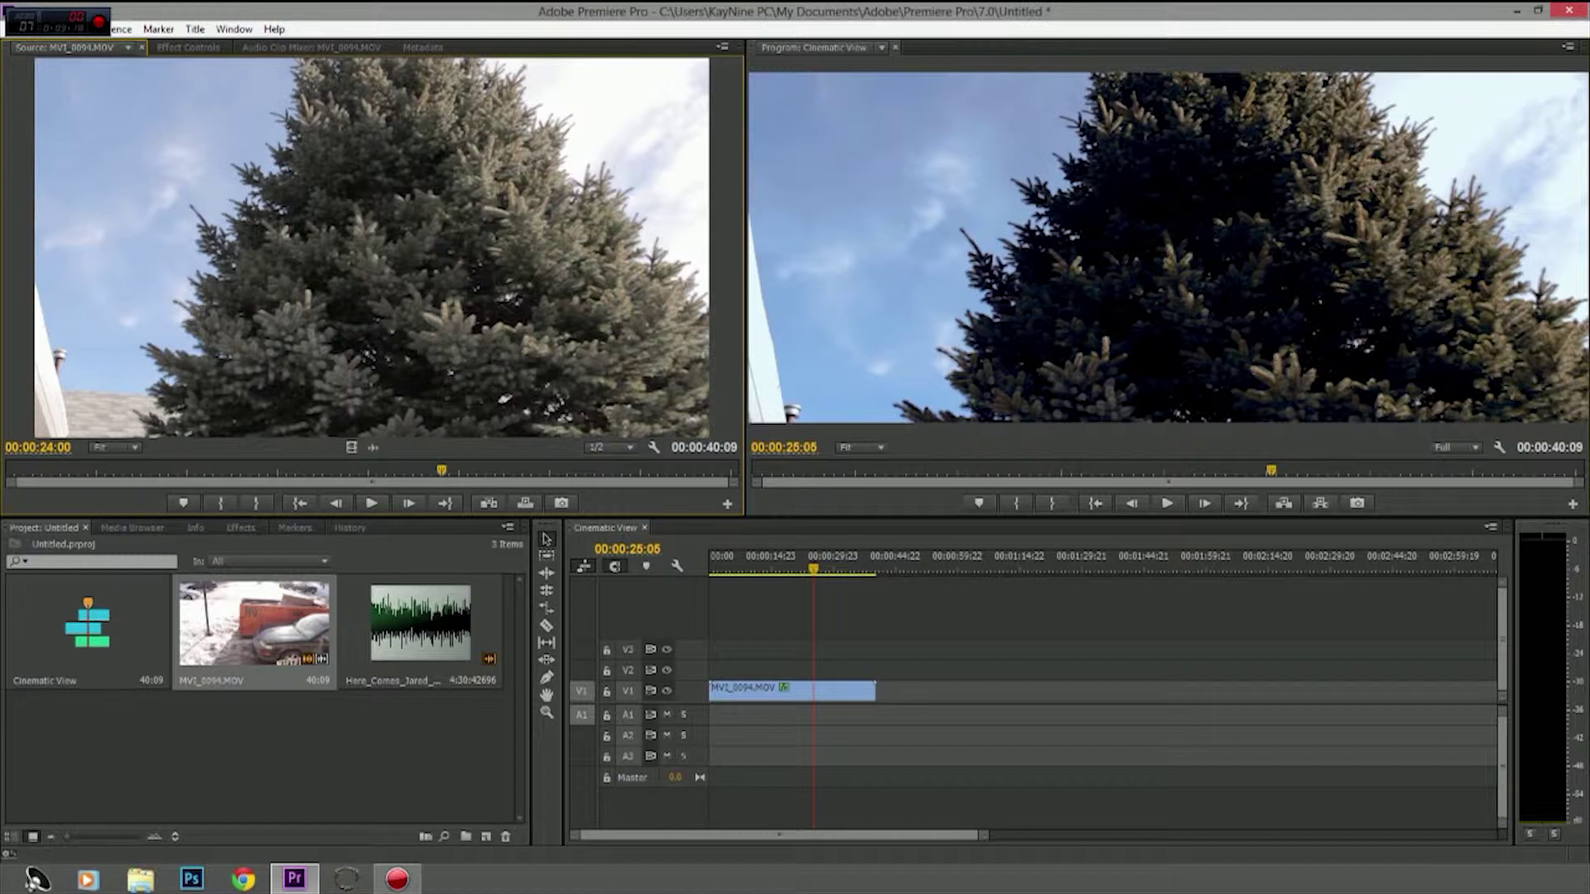
pyautogui.moveTo(1271, 470); pyautogui.dragTo(1272, 471)
pyautogui.moveTo(441, 470); pyautogui.dragTo(434, 471)
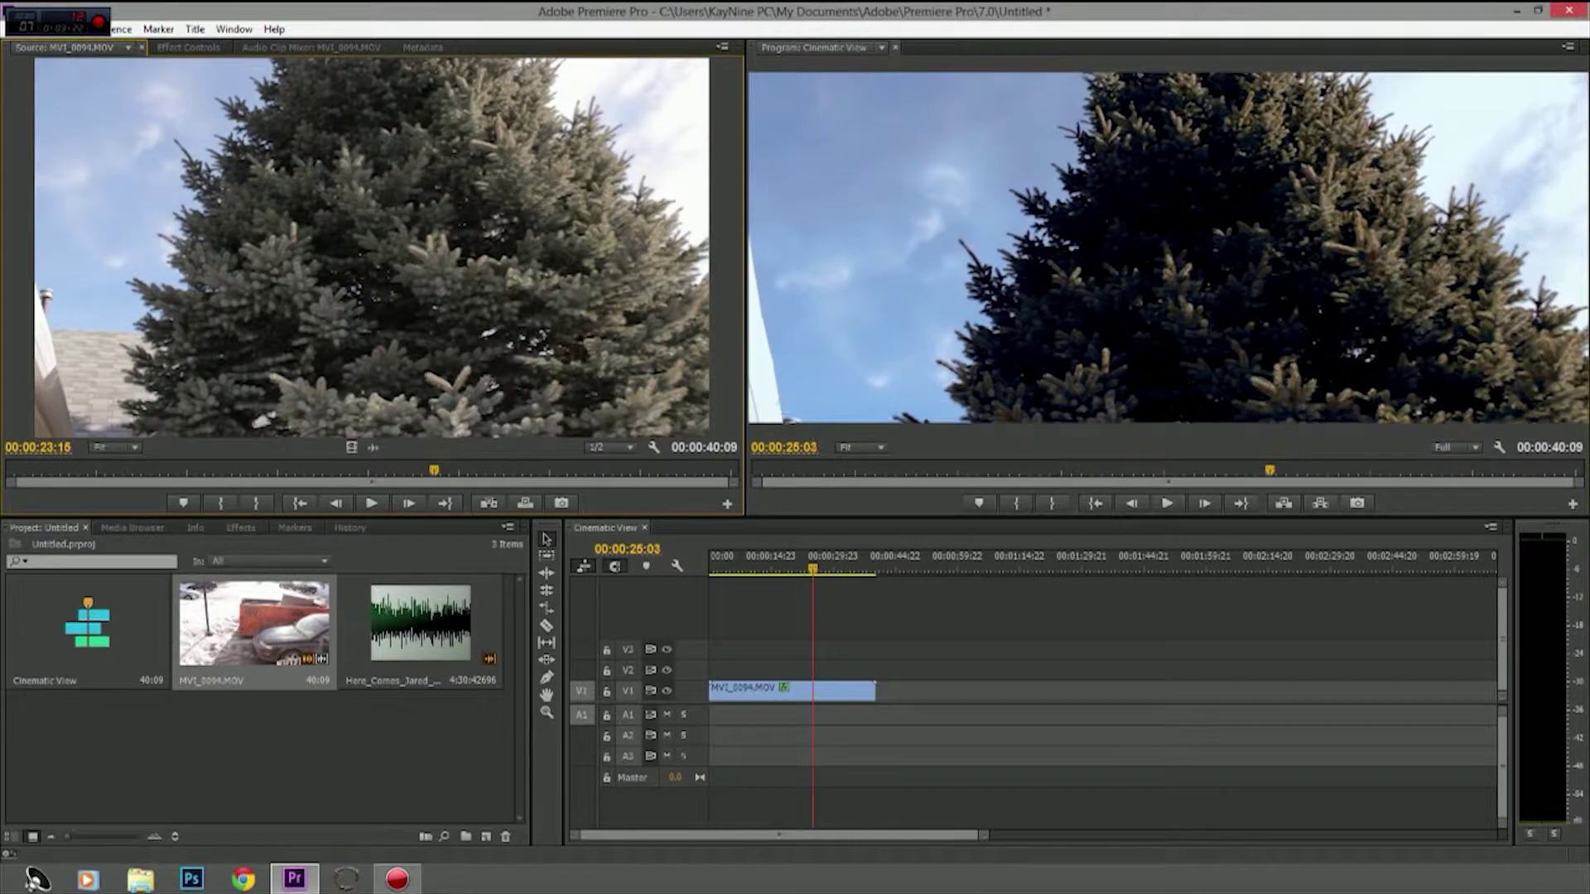
# Step: Step through the graded sequence around the dumpster and parked car, and compare it with the car shot in the original clip
pyautogui.moveTo(1265, 470); pyautogui.dragTo(1330, 471)
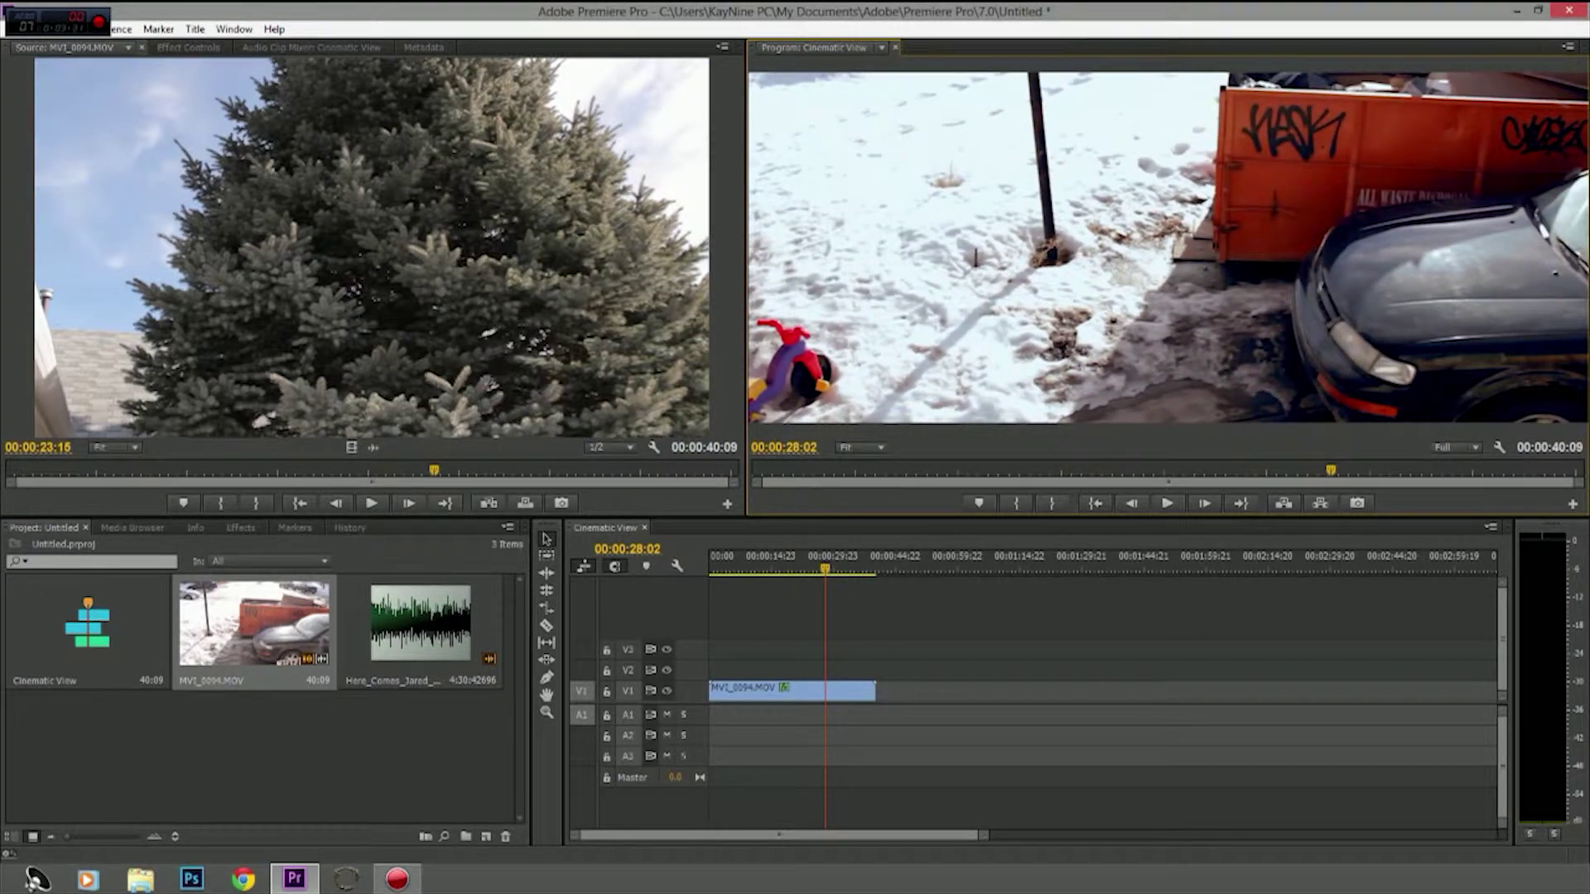
pyautogui.press('j')
pyautogui.press('Left')
pyautogui.press('Right')
pyautogui.press('Right')
pyautogui.press('Right')
pyautogui.press('Right')
pyautogui.press('Left')
pyautogui.press('Left')
pyautogui.press('Left')
pyautogui.press('Left')
pyautogui.press('Left')
pyautogui.press('Left')
pyautogui.press('Left')
pyautogui.moveTo(434, 471); pyautogui.dragTo(323, 470)
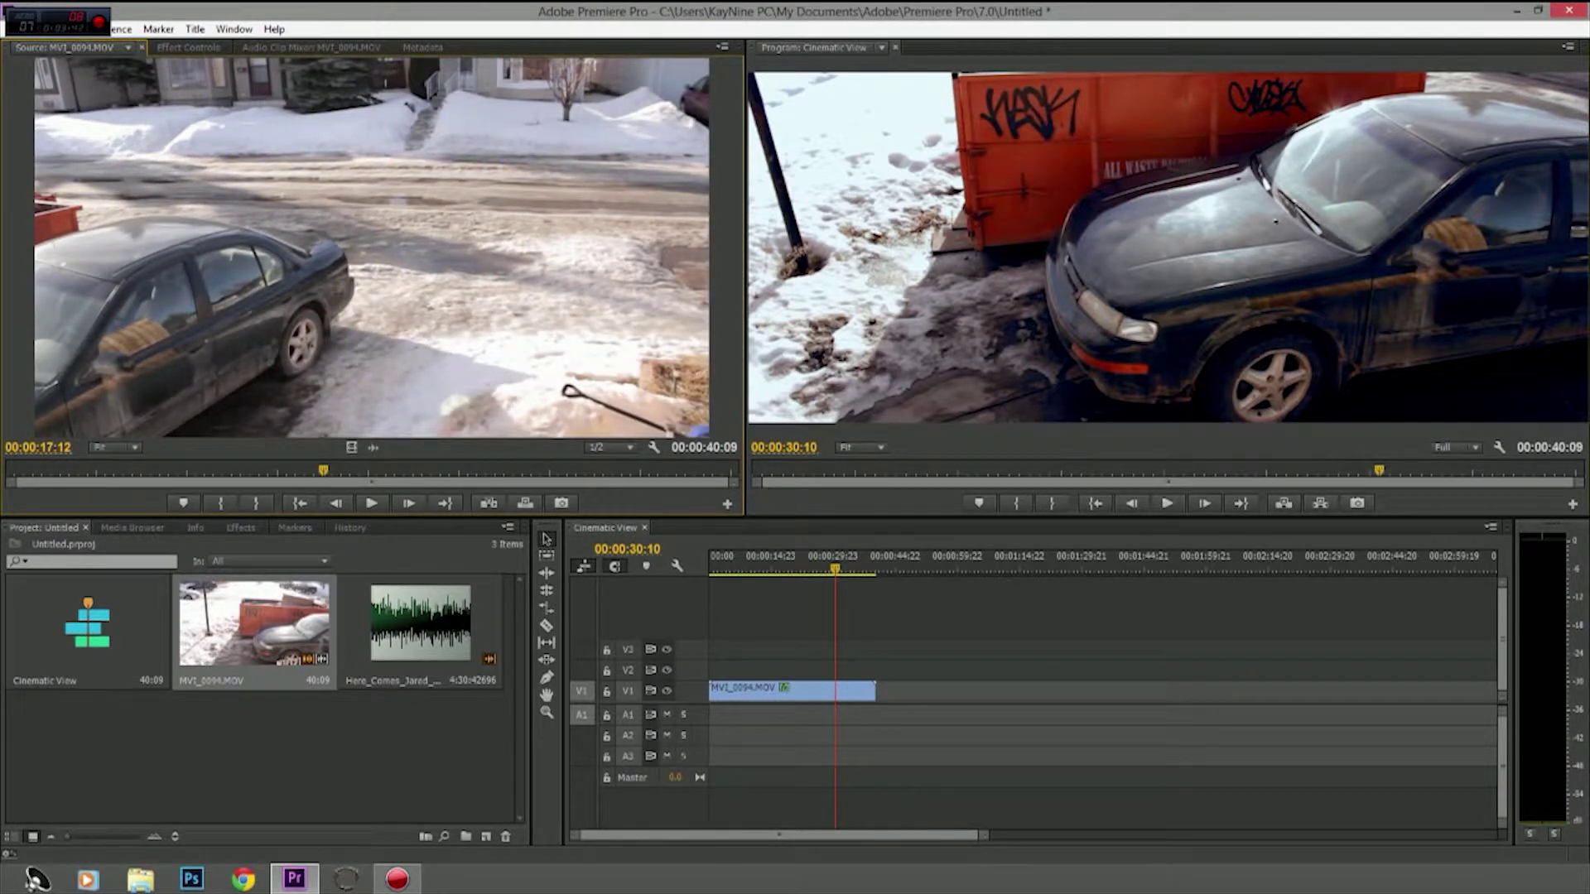
pyautogui.click(1538, 11)
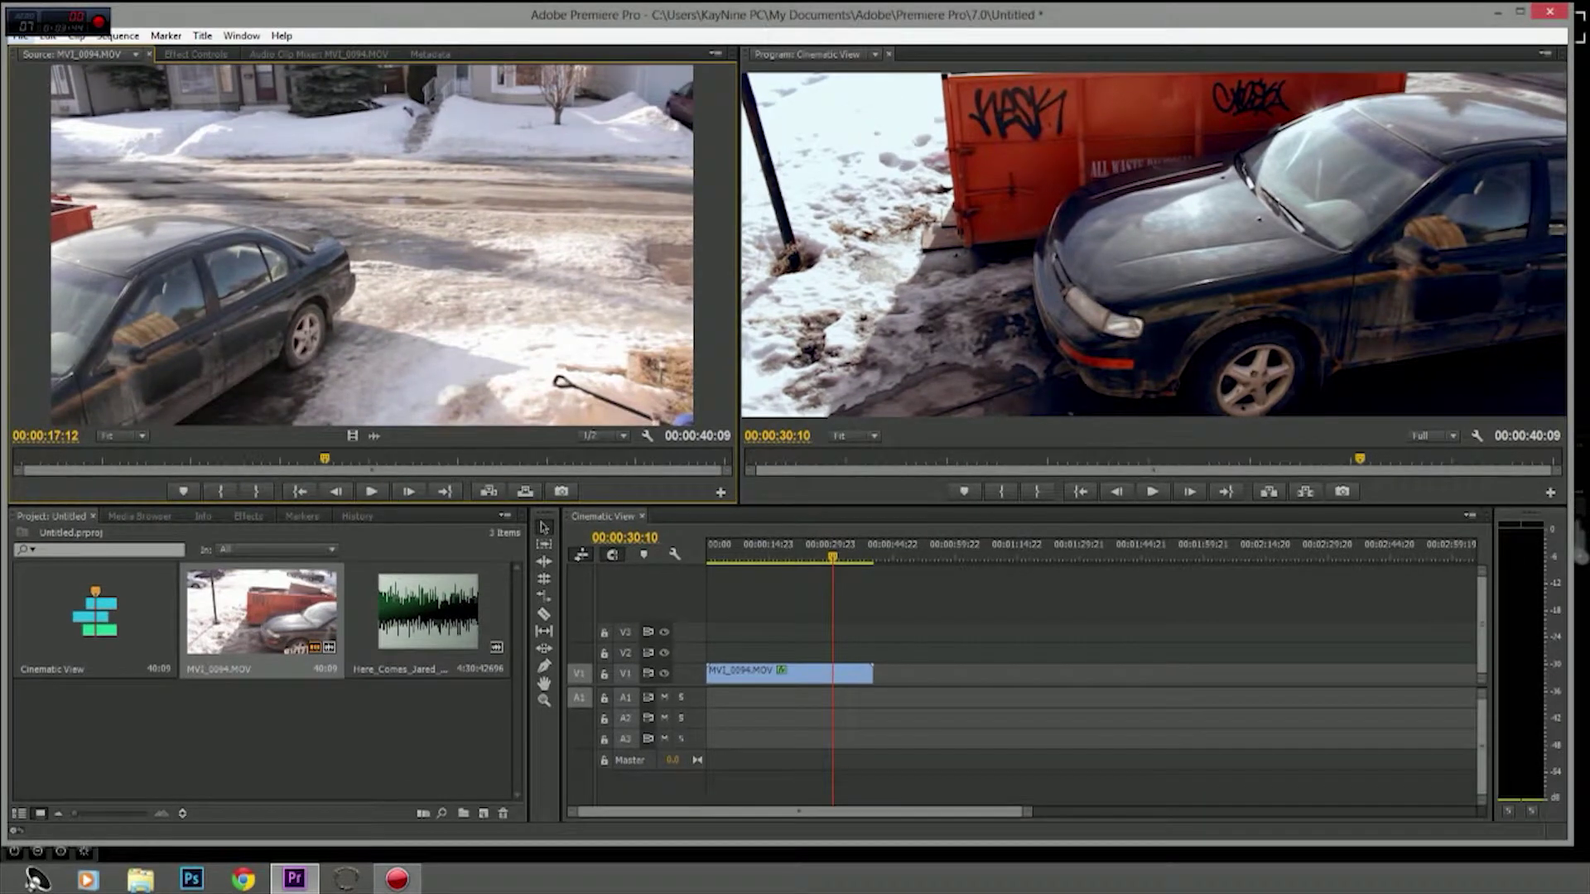
pyautogui.hotkey('alt', 'f')
pyautogui.click(166, 35)
pyautogui.click(20, 36)
pyautogui.moveTo(121, 36)
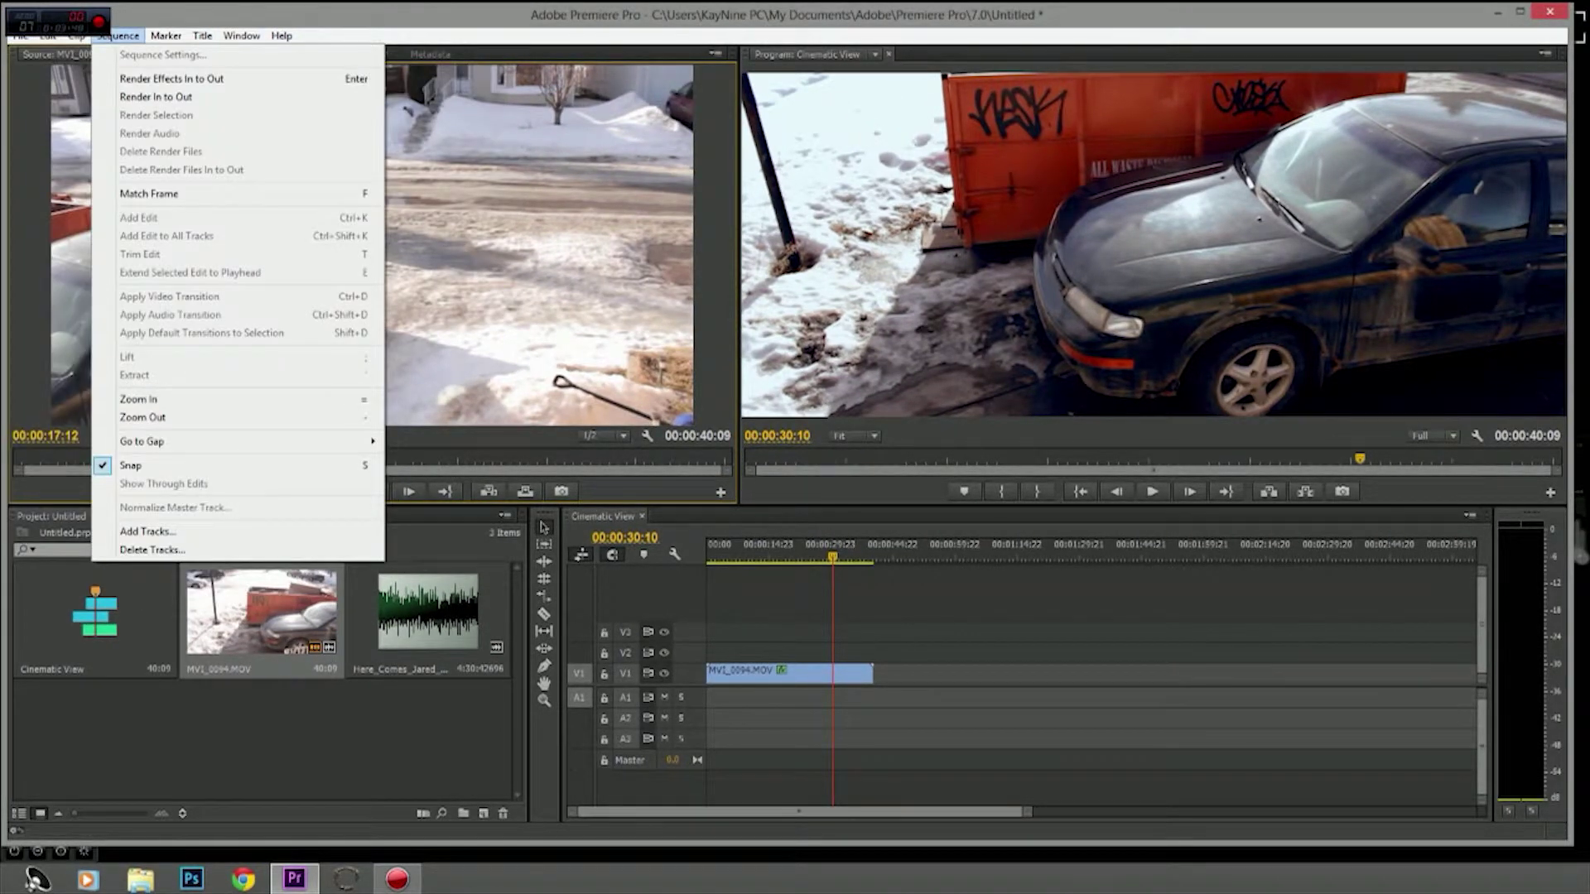
pyautogui.click(1520, 12)
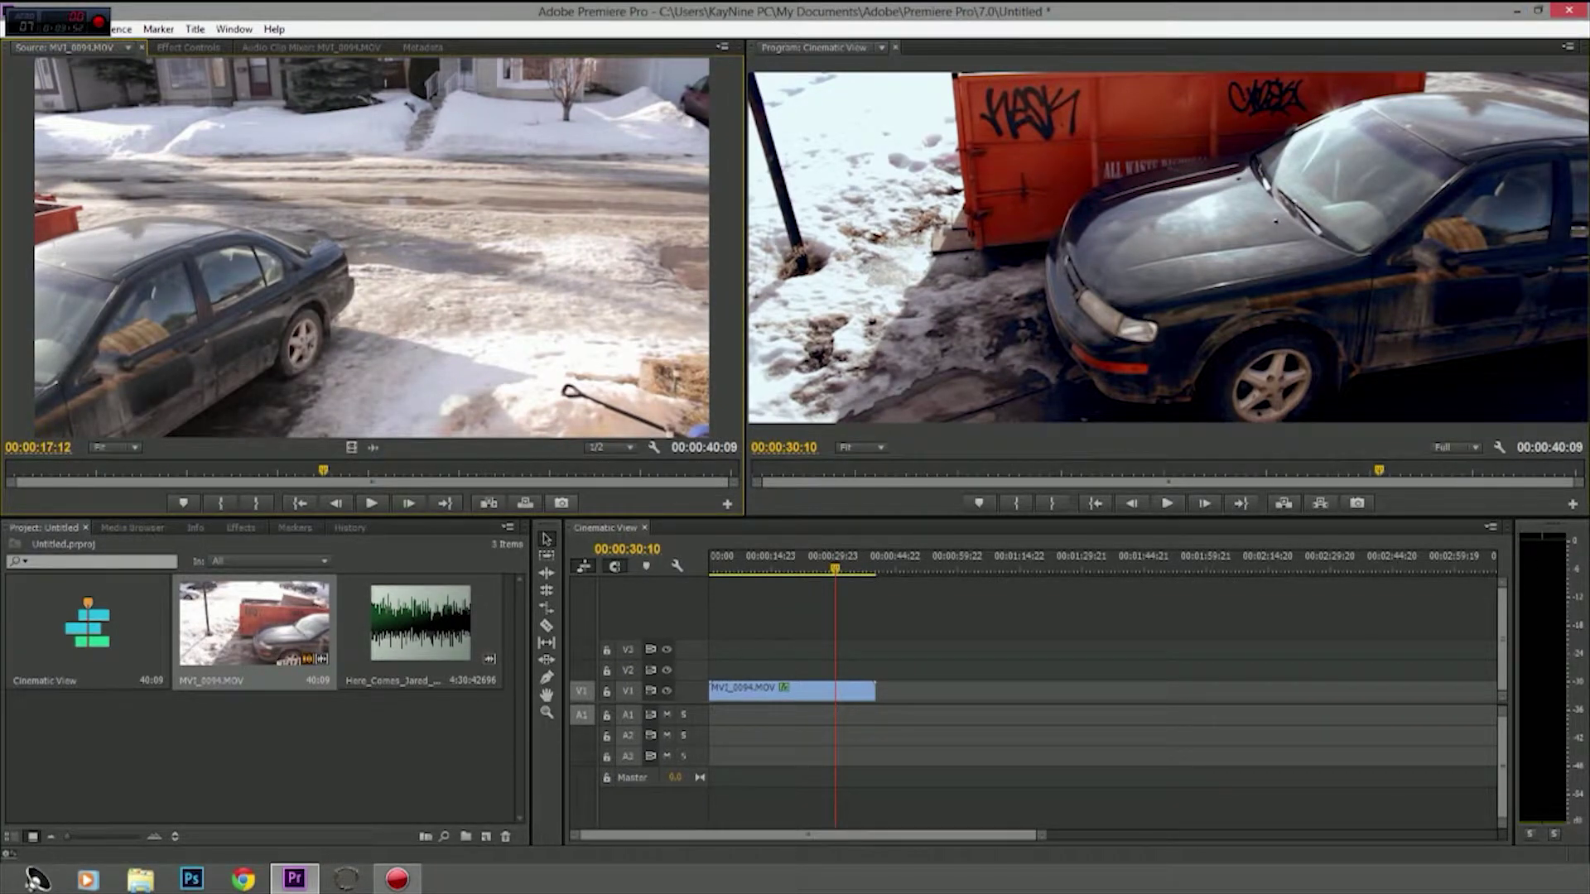
# Step: Start a new project, discarding the unsaved changes in the current one
pyautogui.click(14, 29)
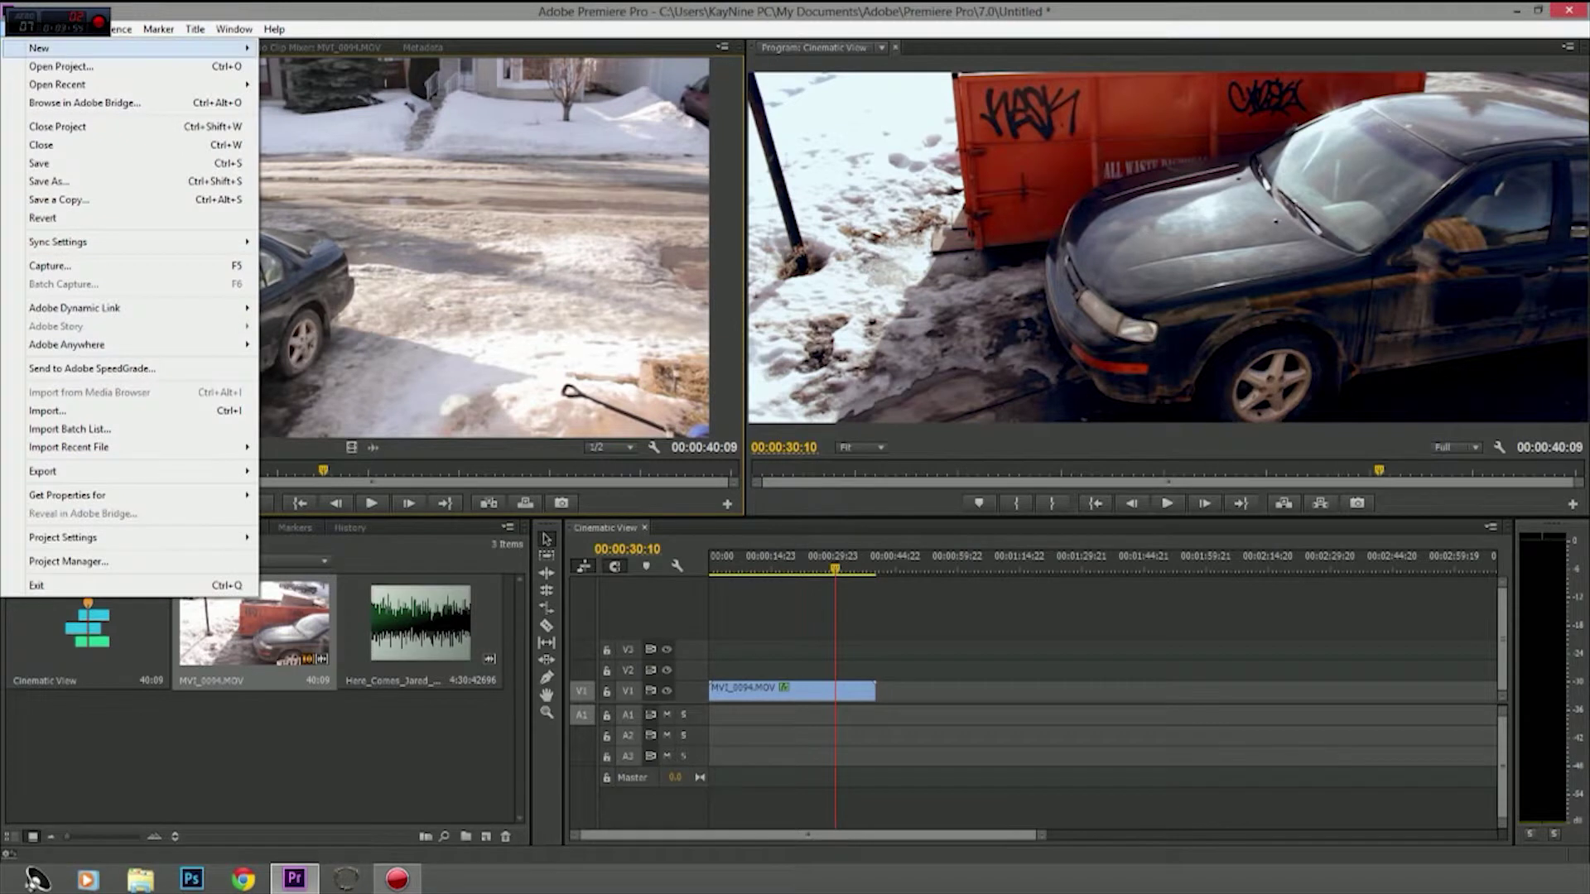
pyautogui.moveTo(40, 48)
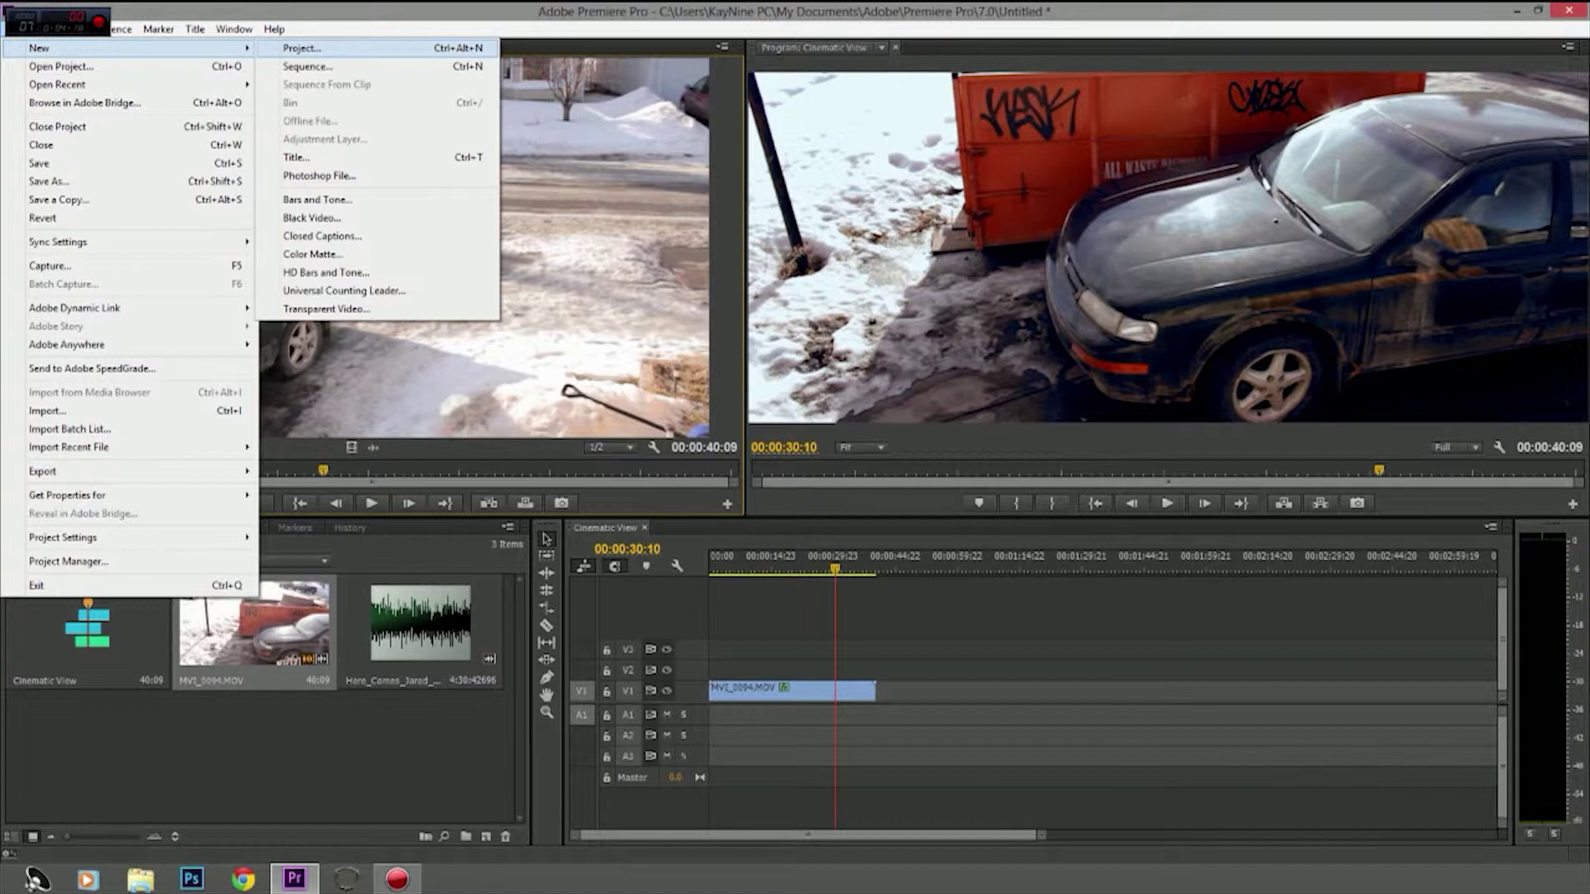
pyautogui.click(301, 48)
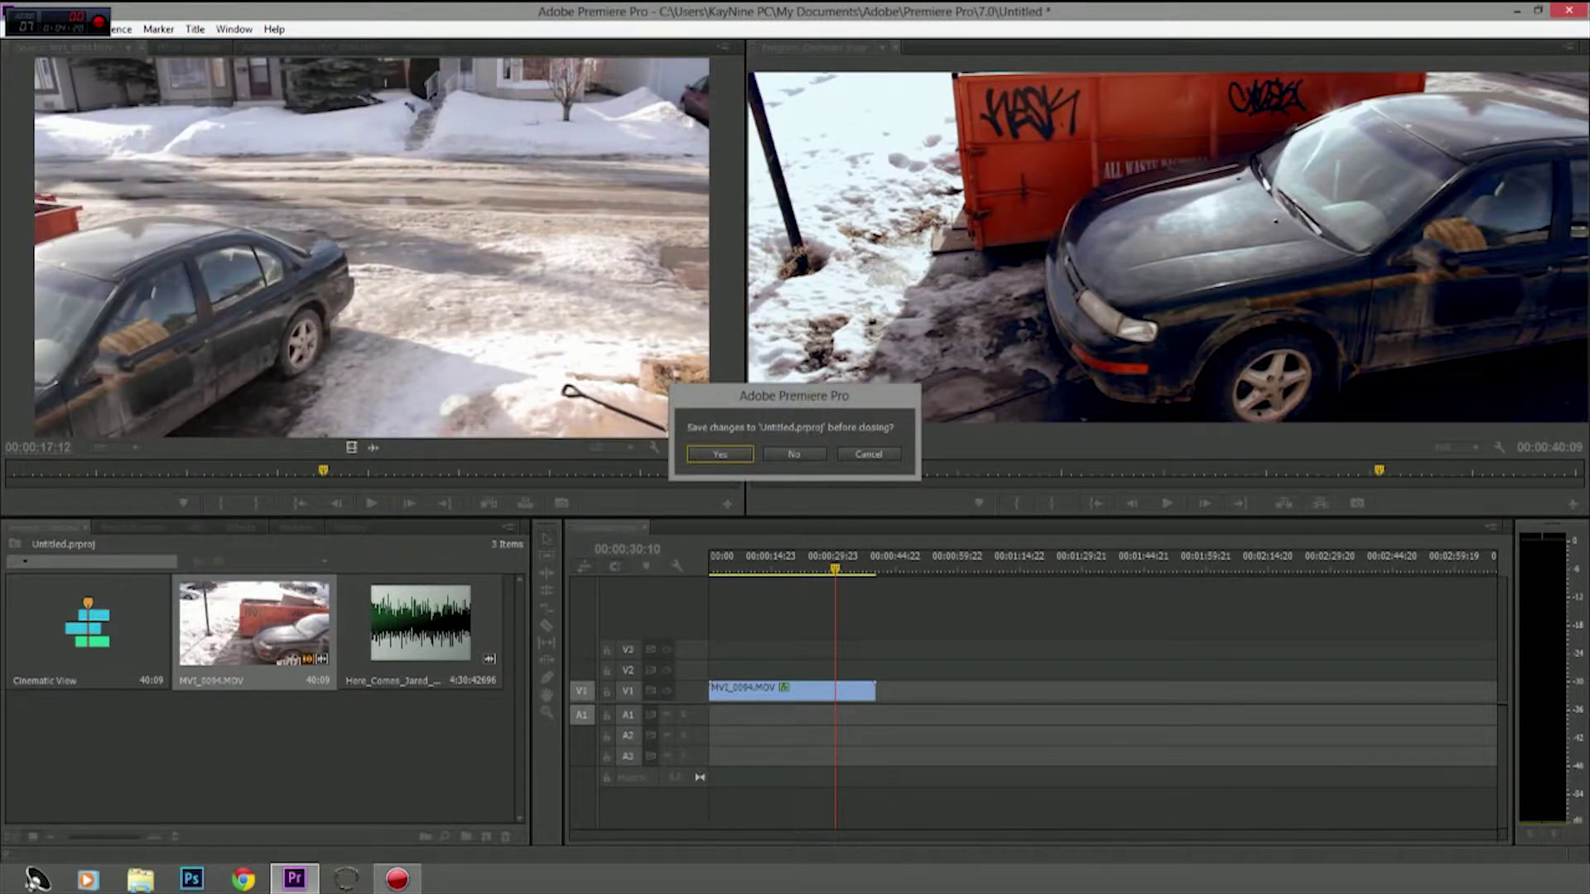
pyautogui.click(794, 454)
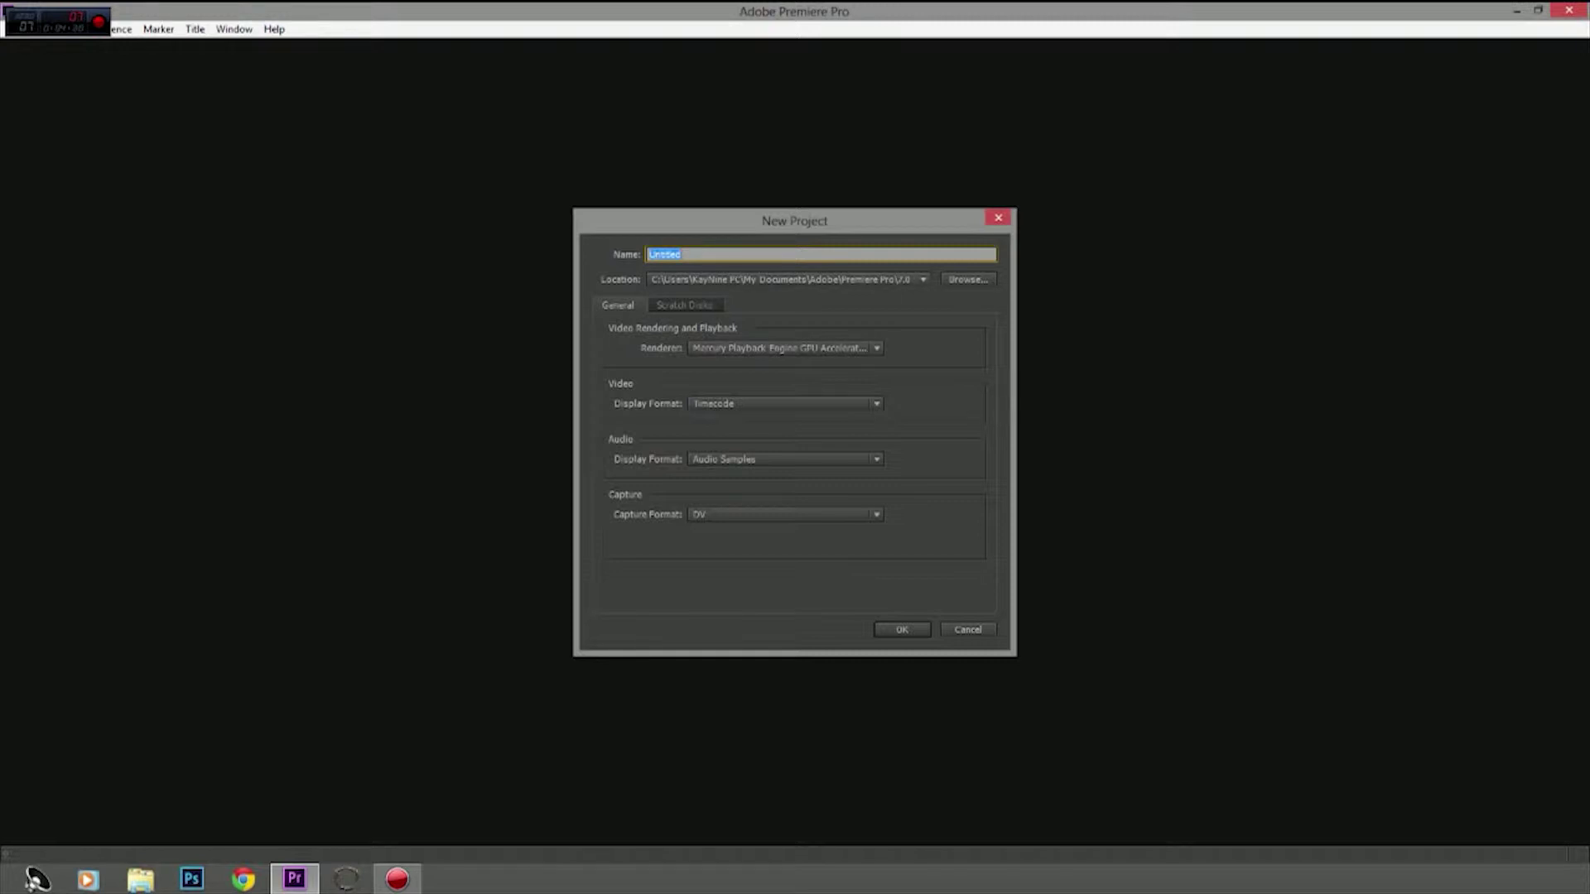
# Step: Create the project as Untitled with the Mercury Playback Engine GPU Acceleration (CUDA) renderer
pyautogui.click(785, 348)
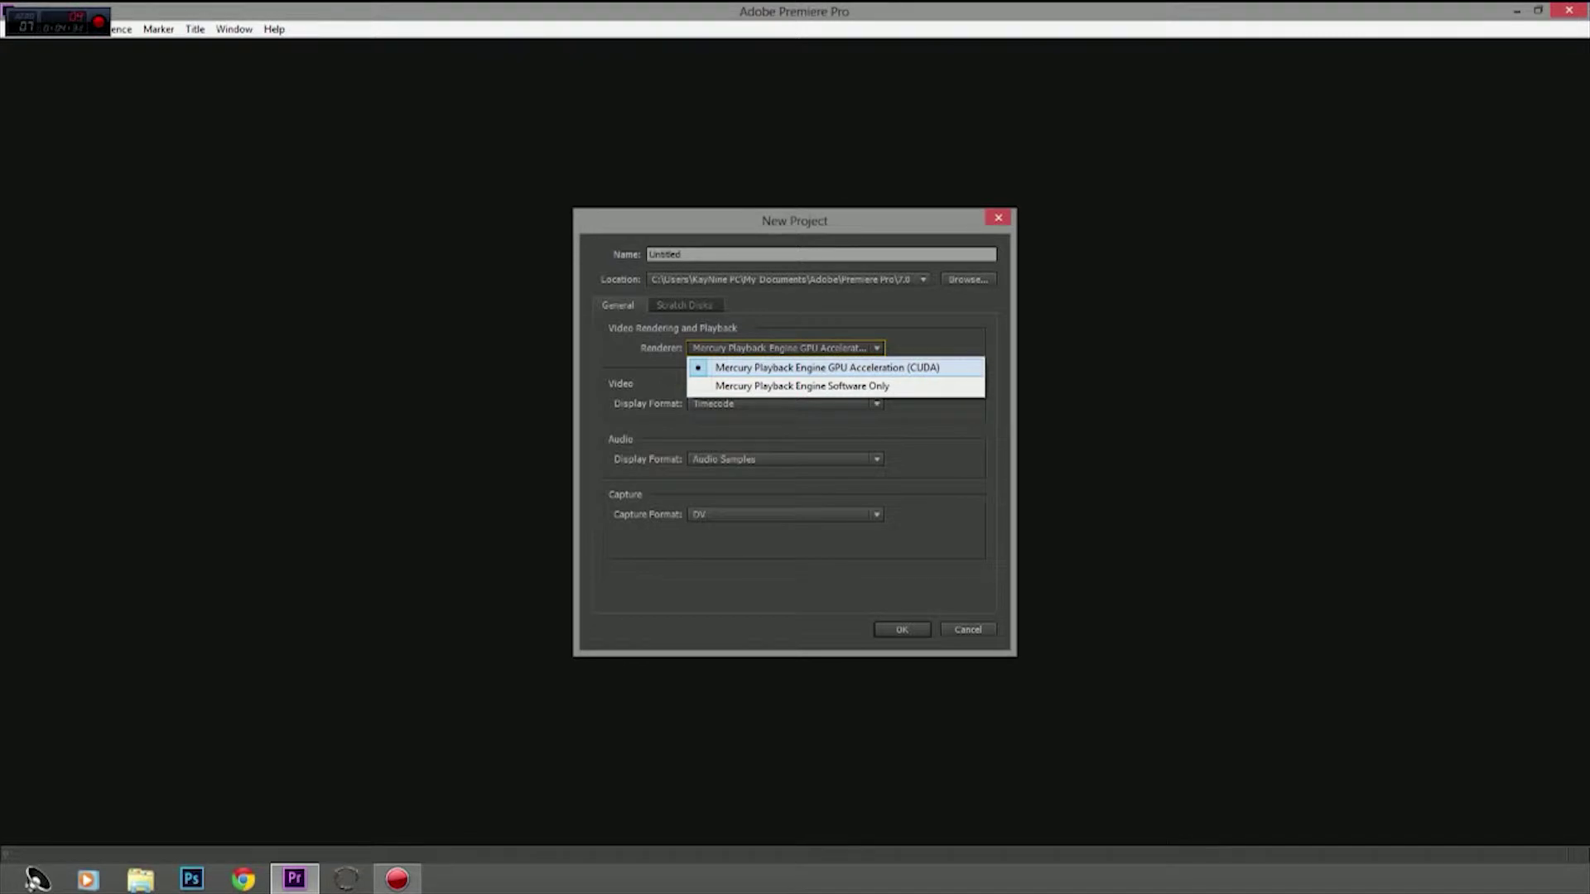
pyautogui.click(826, 367)
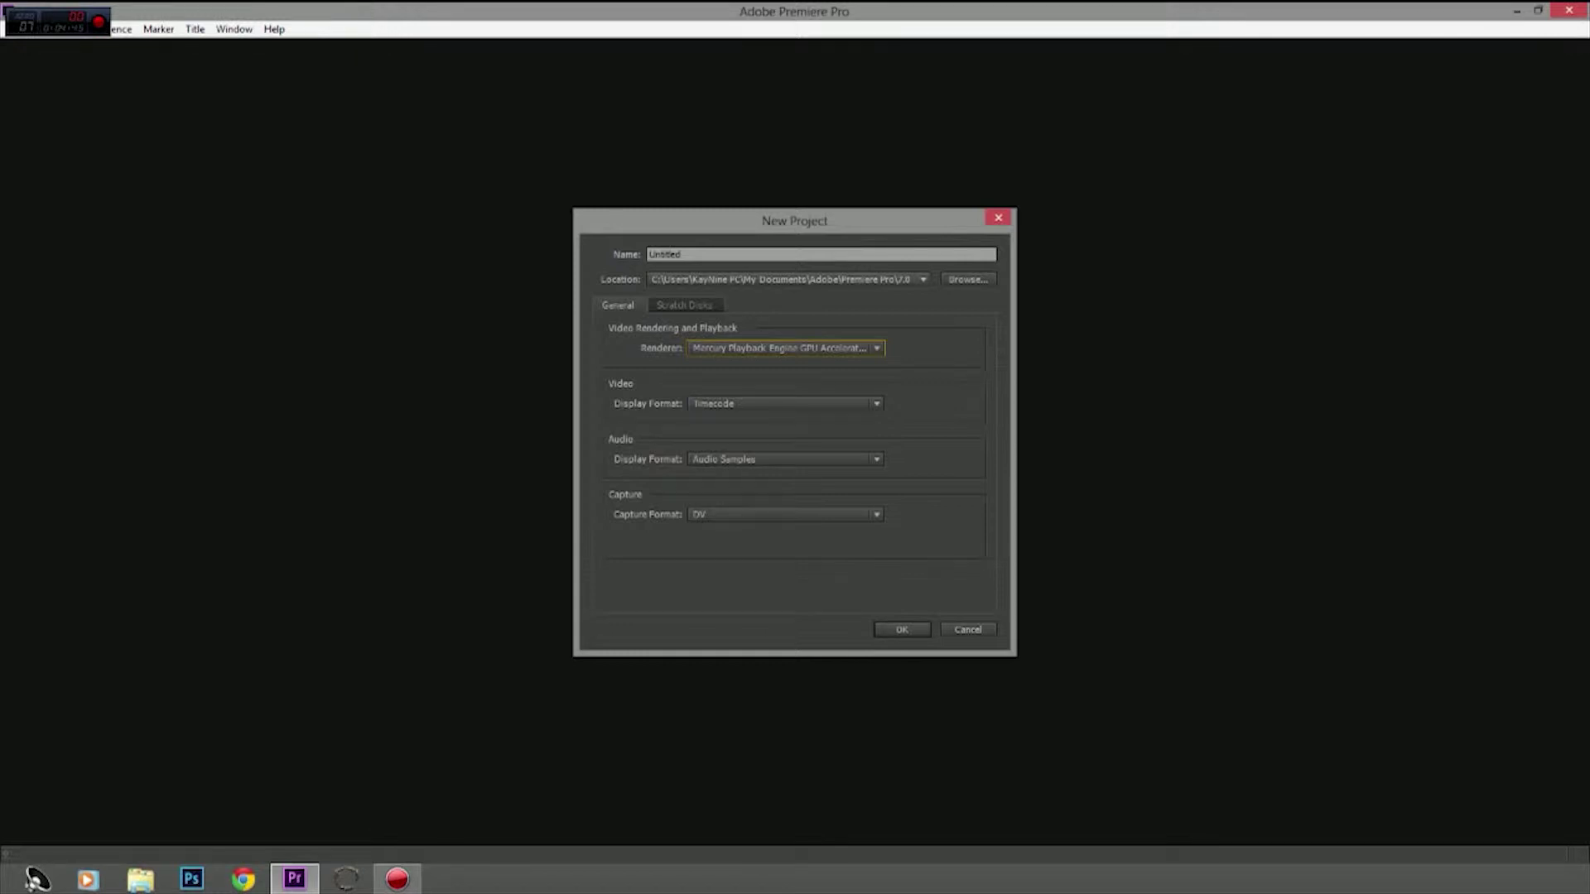
pyautogui.click(685, 306)
pyautogui.click(618, 305)
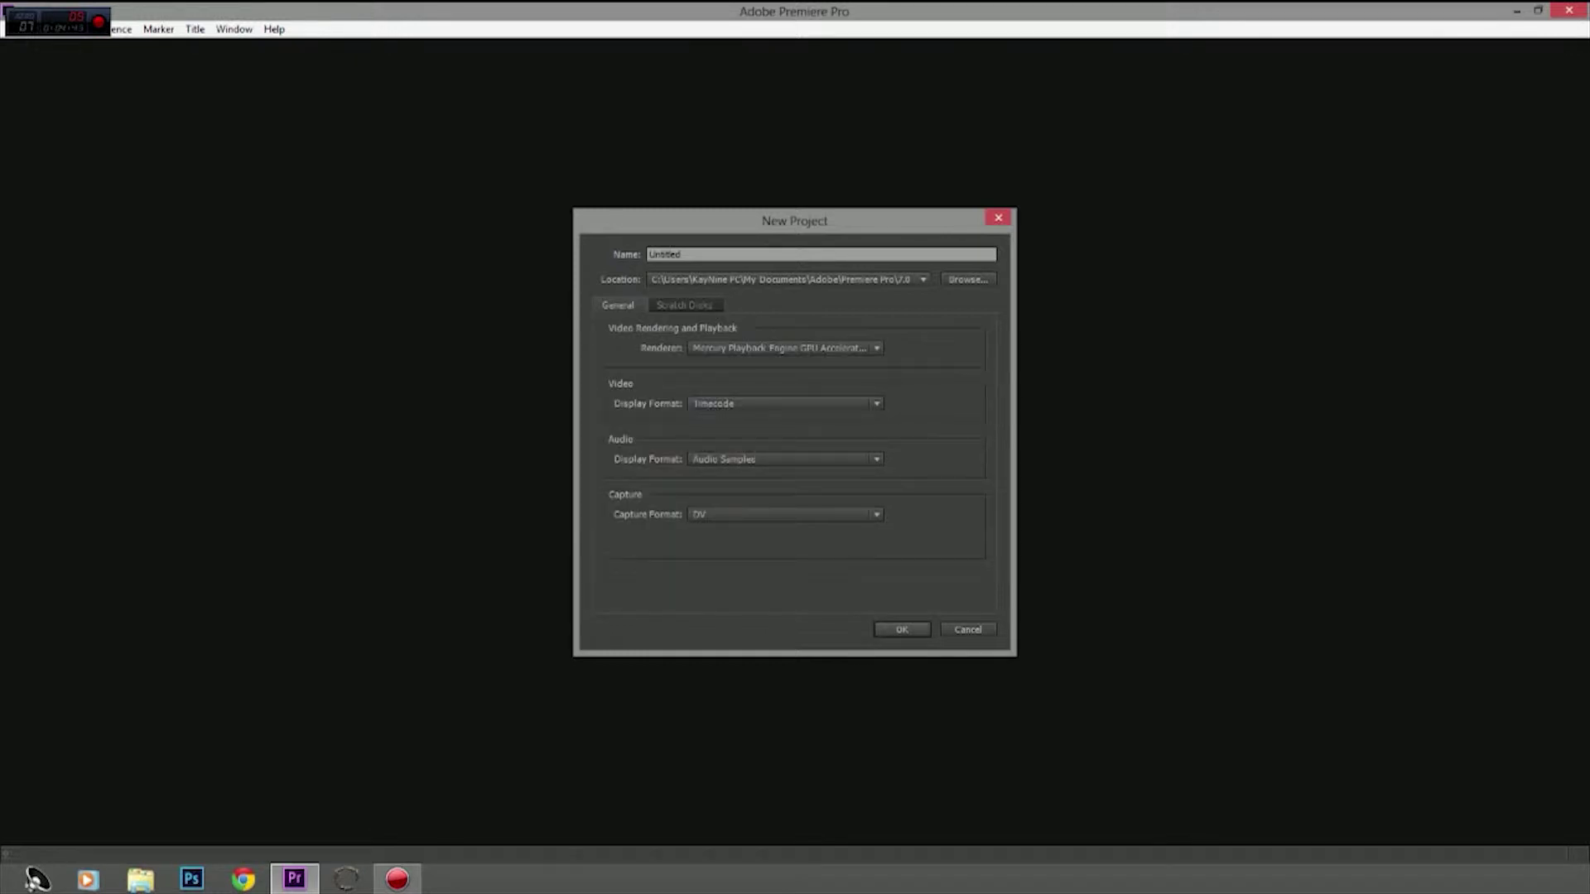
pyautogui.click(902, 630)
pyautogui.click(929, 454)
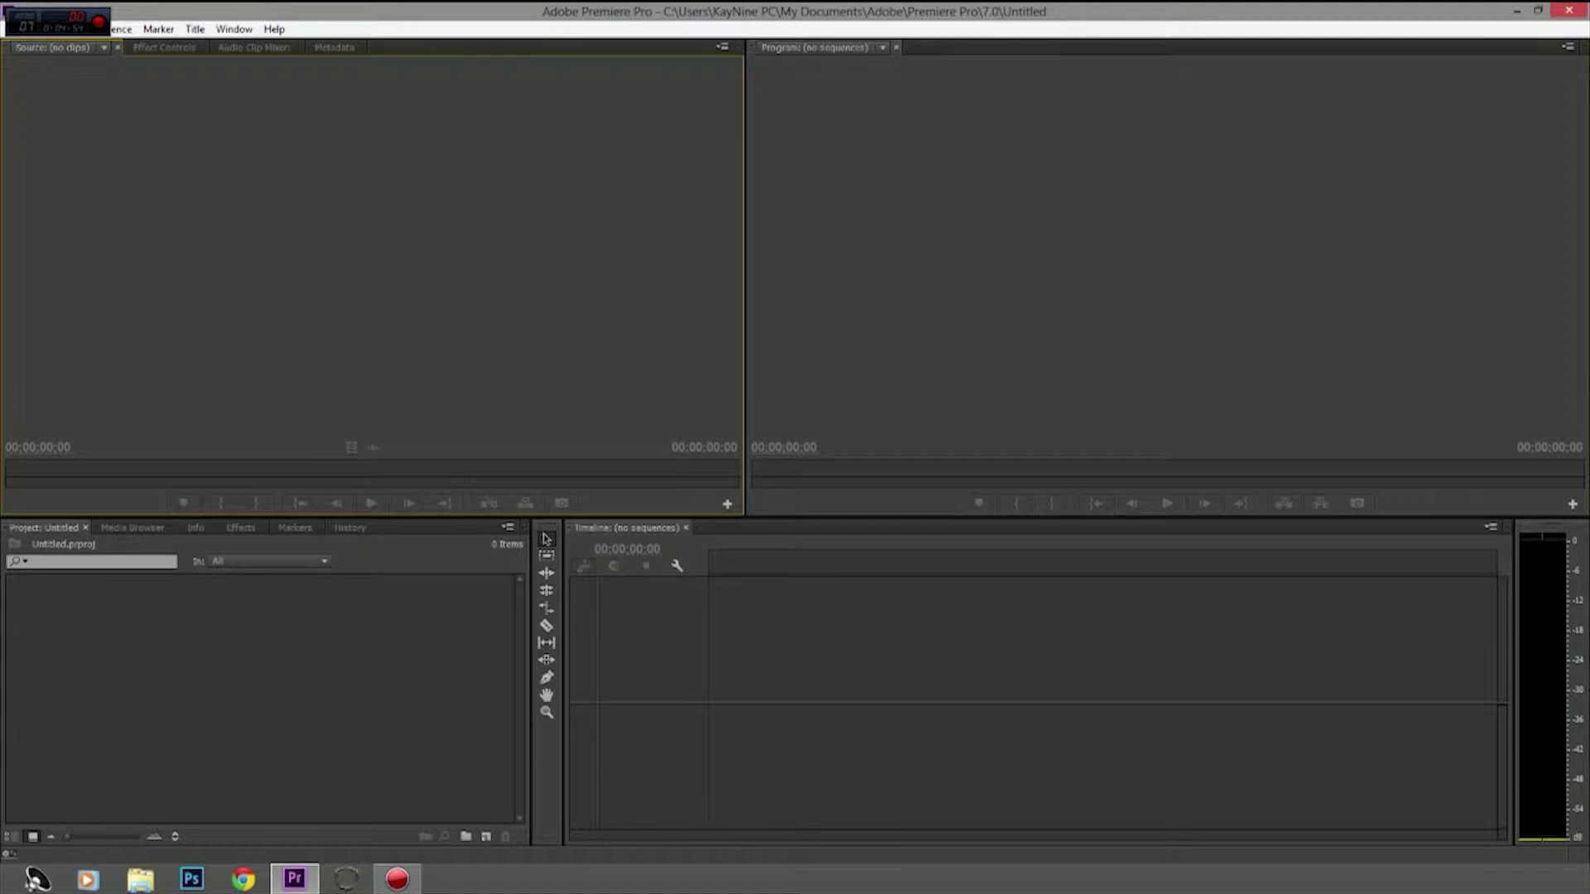
pyautogui.click(1039, 683)
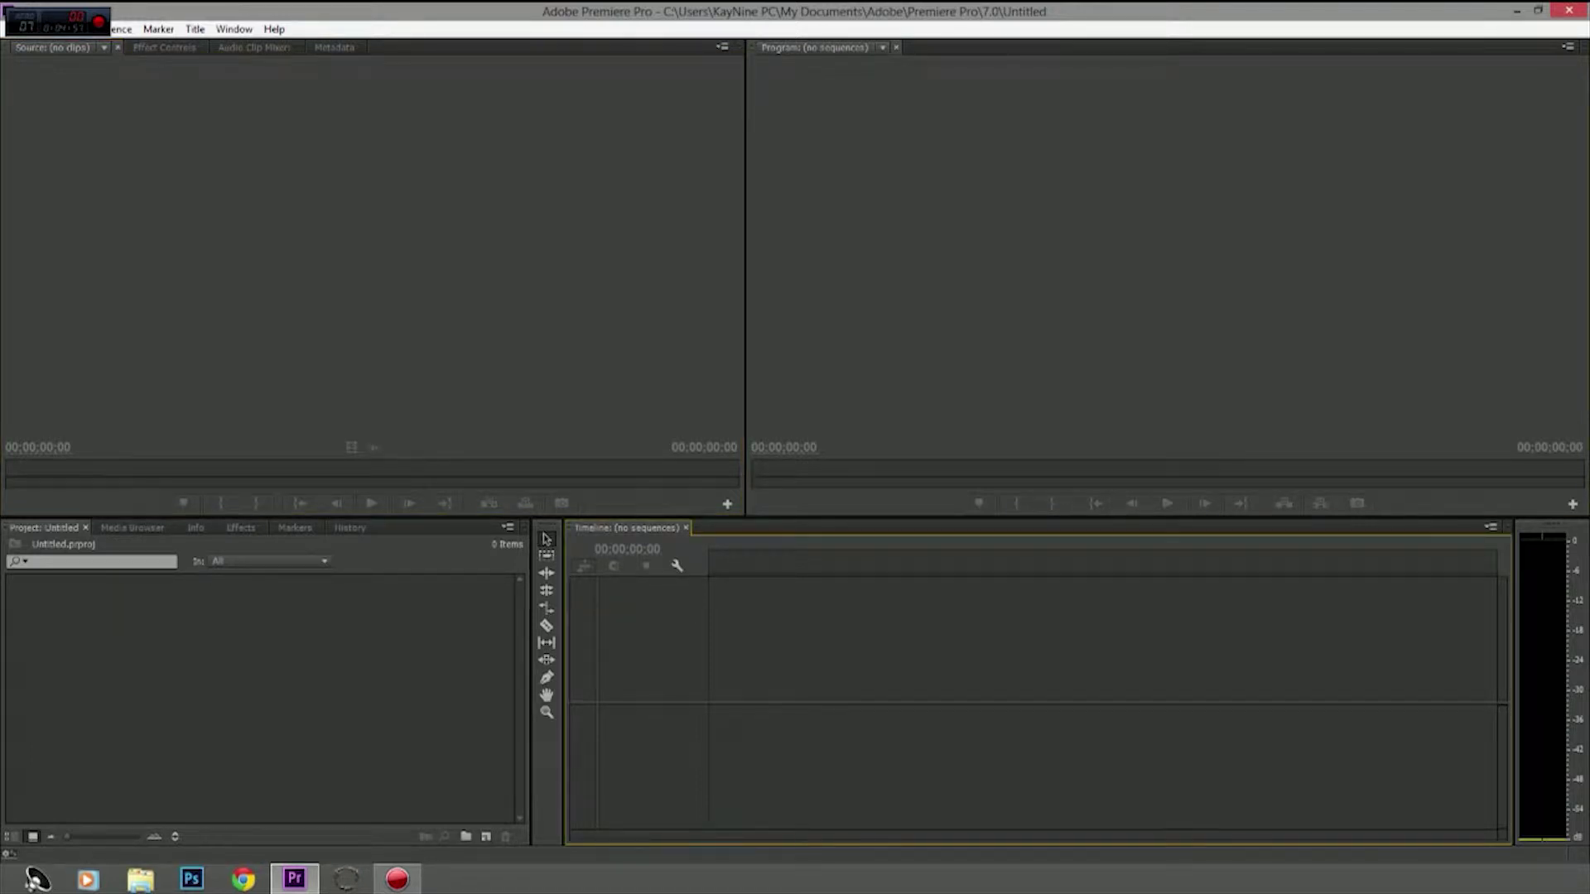
pyautogui.click(1166, 267)
pyautogui.click(1038, 683)
pyautogui.click(14, 29)
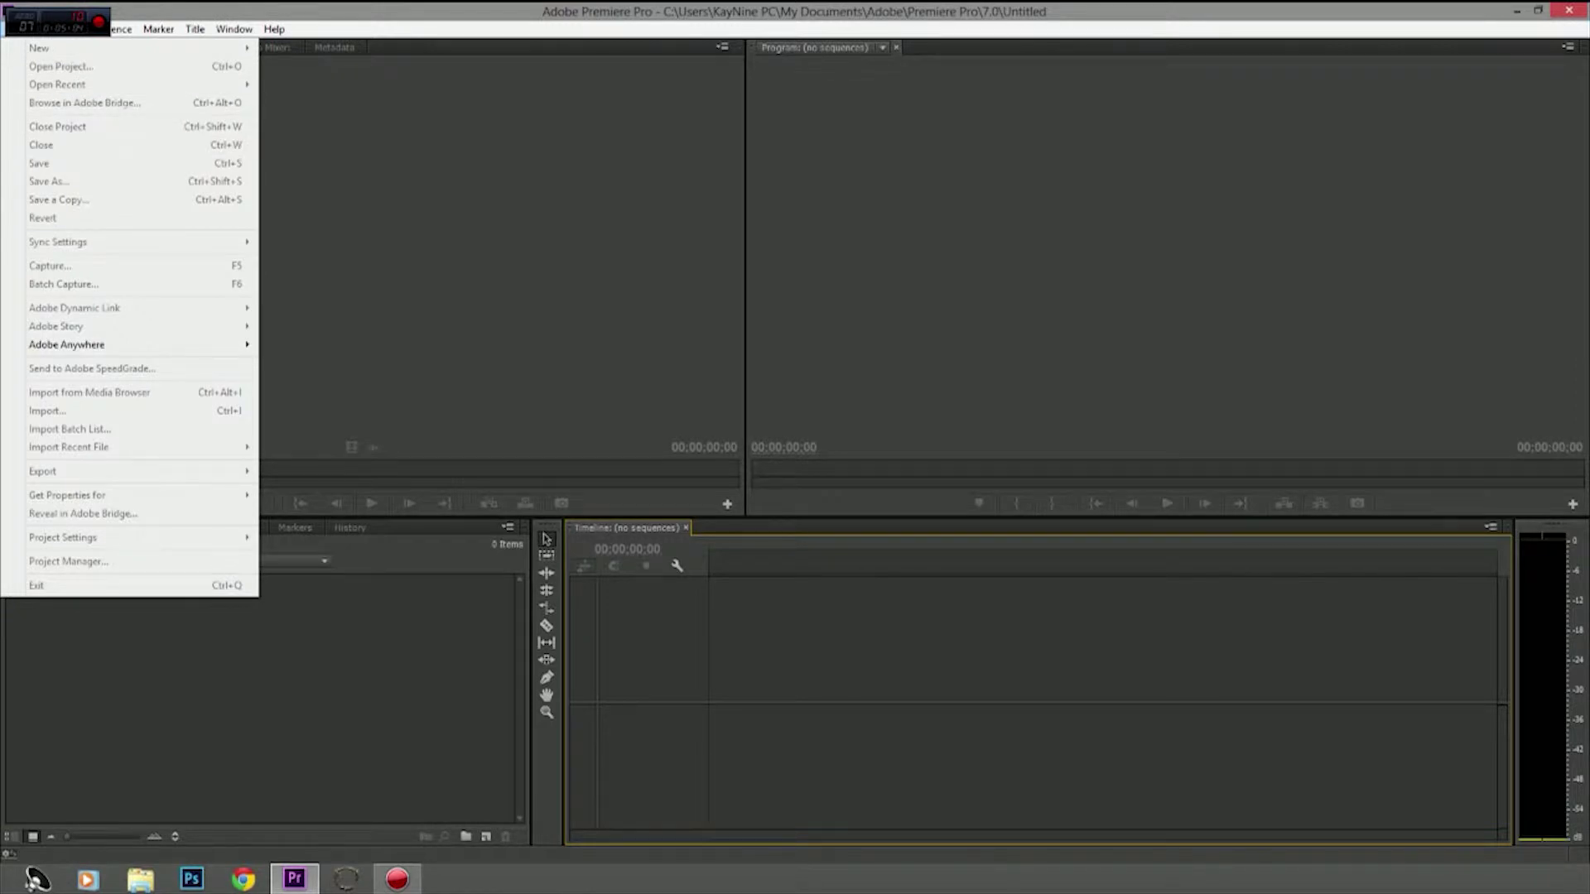
pyautogui.click(430, 248)
pyautogui.click(1035, 662)
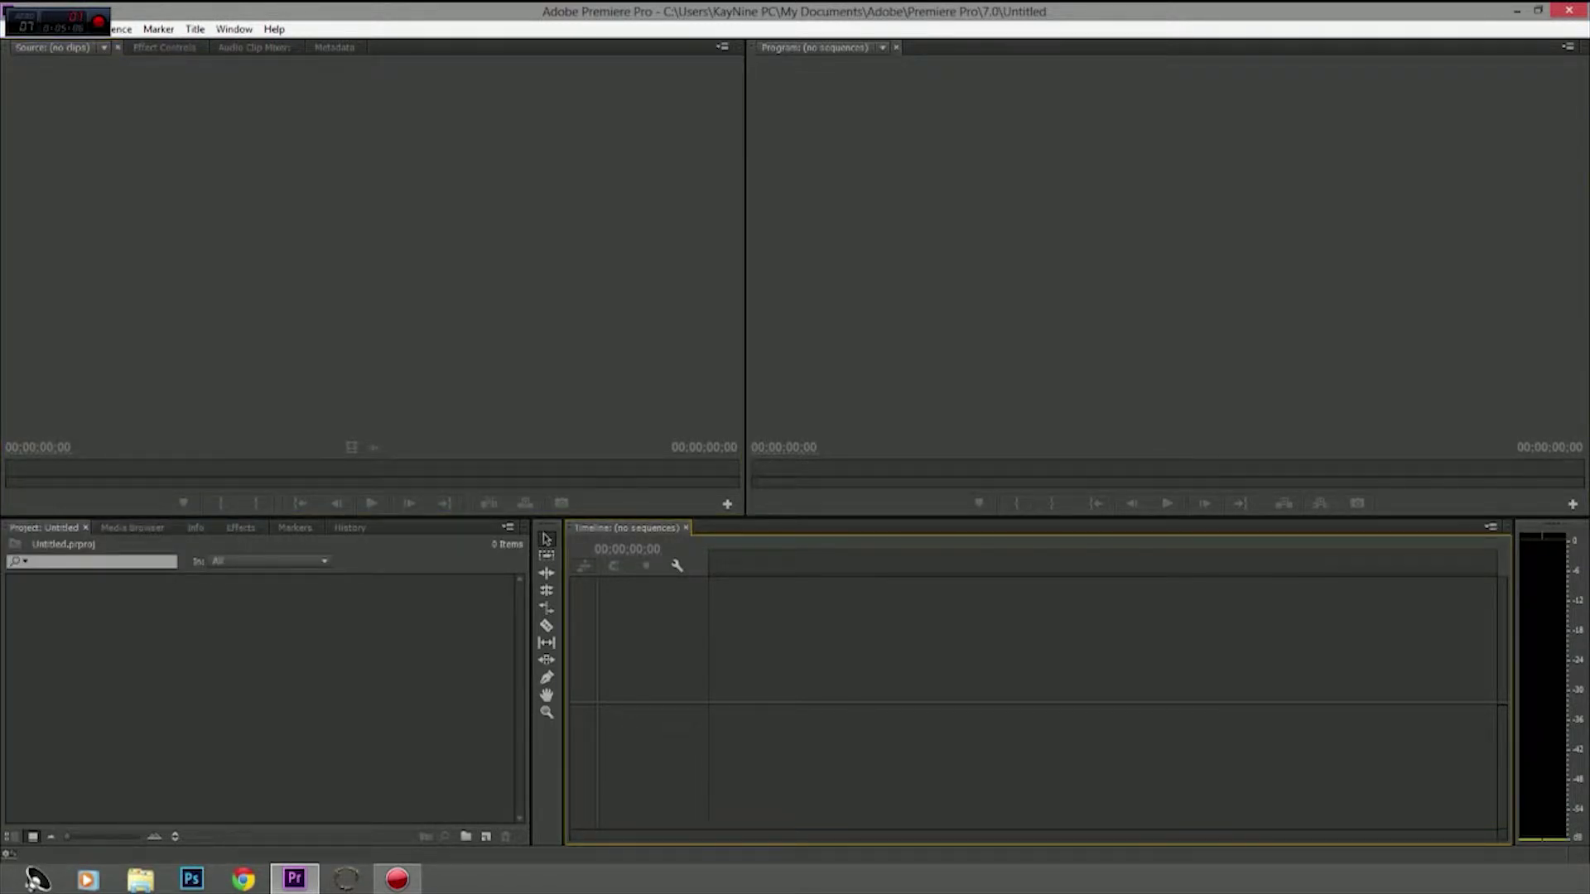
pyautogui.click(372, 265)
pyautogui.click(261, 696)
pyautogui.click(1166, 265)
pyautogui.click(260, 696)
pyautogui.click(1166, 265)
# Step: Start a new sequence with the Digital SLR preset DSLR 1080p24
pyautogui.hotkey('alt', 'f')
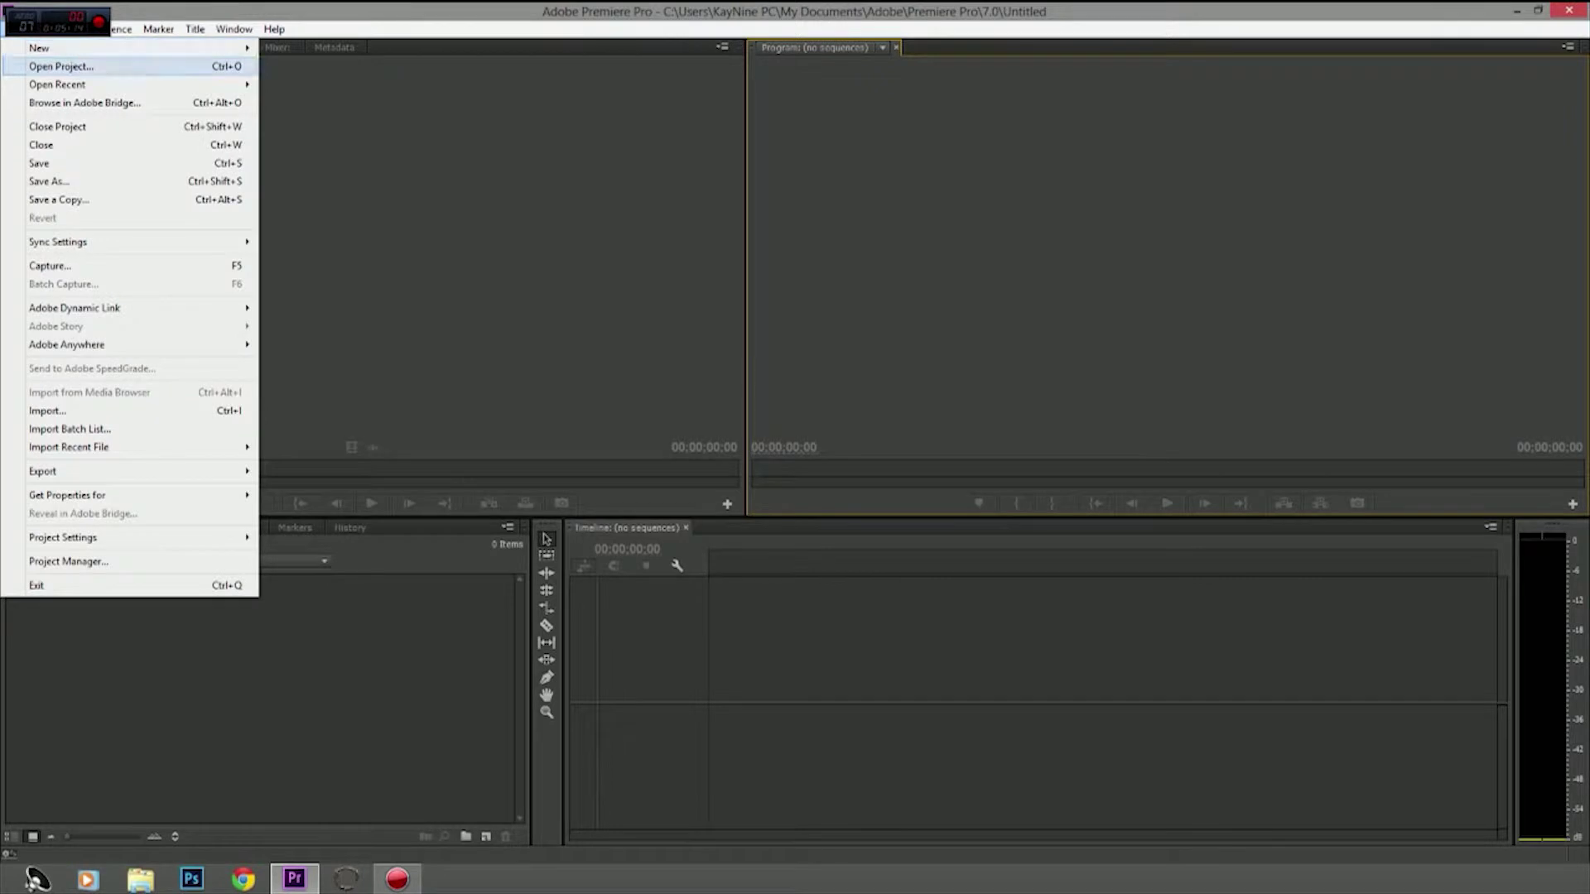
pyautogui.press('Right')
pyautogui.press('Down')
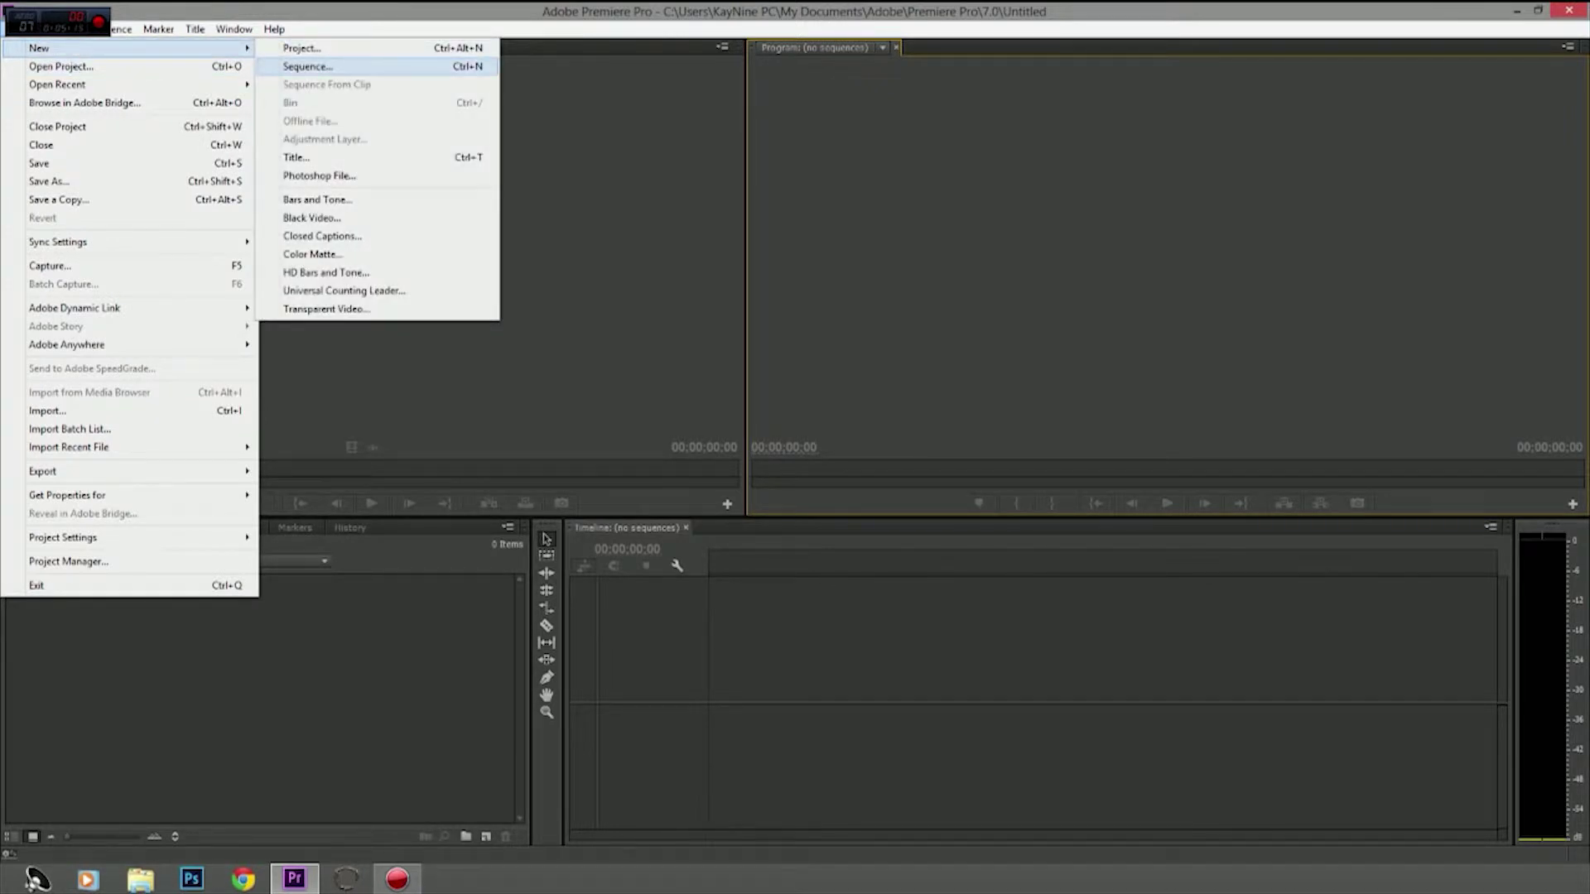
pyautogui.press('Return')
pyautogui.click(1039, 662)
pyautogui.click(262, 698)
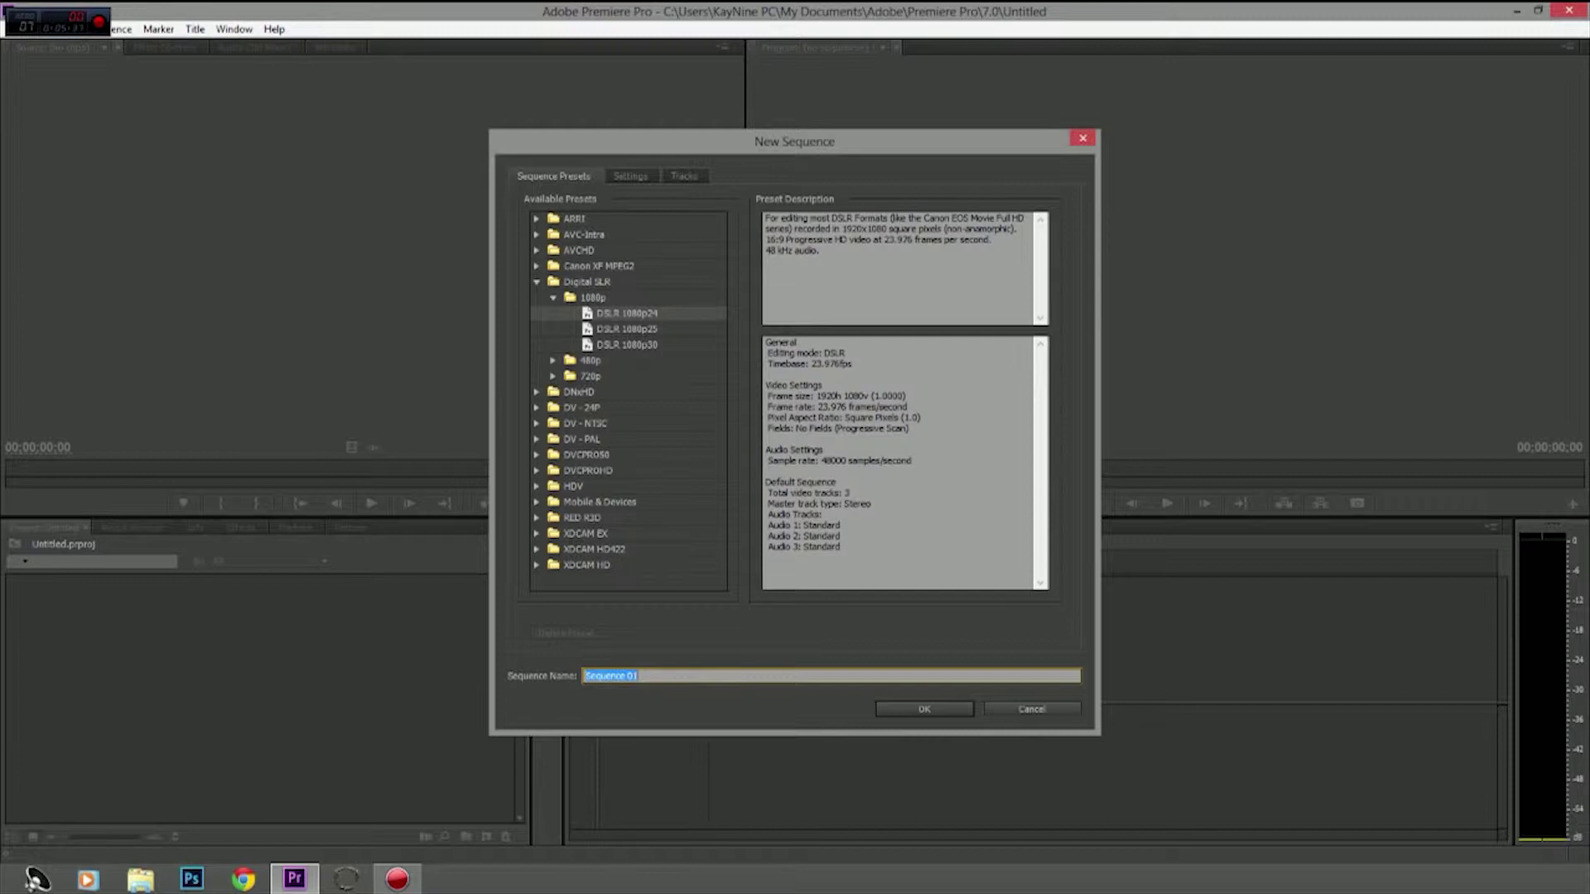
# Step: Set the new sequence's vertical frame size to 800 in its settings
pyautogui.click(631, 176)
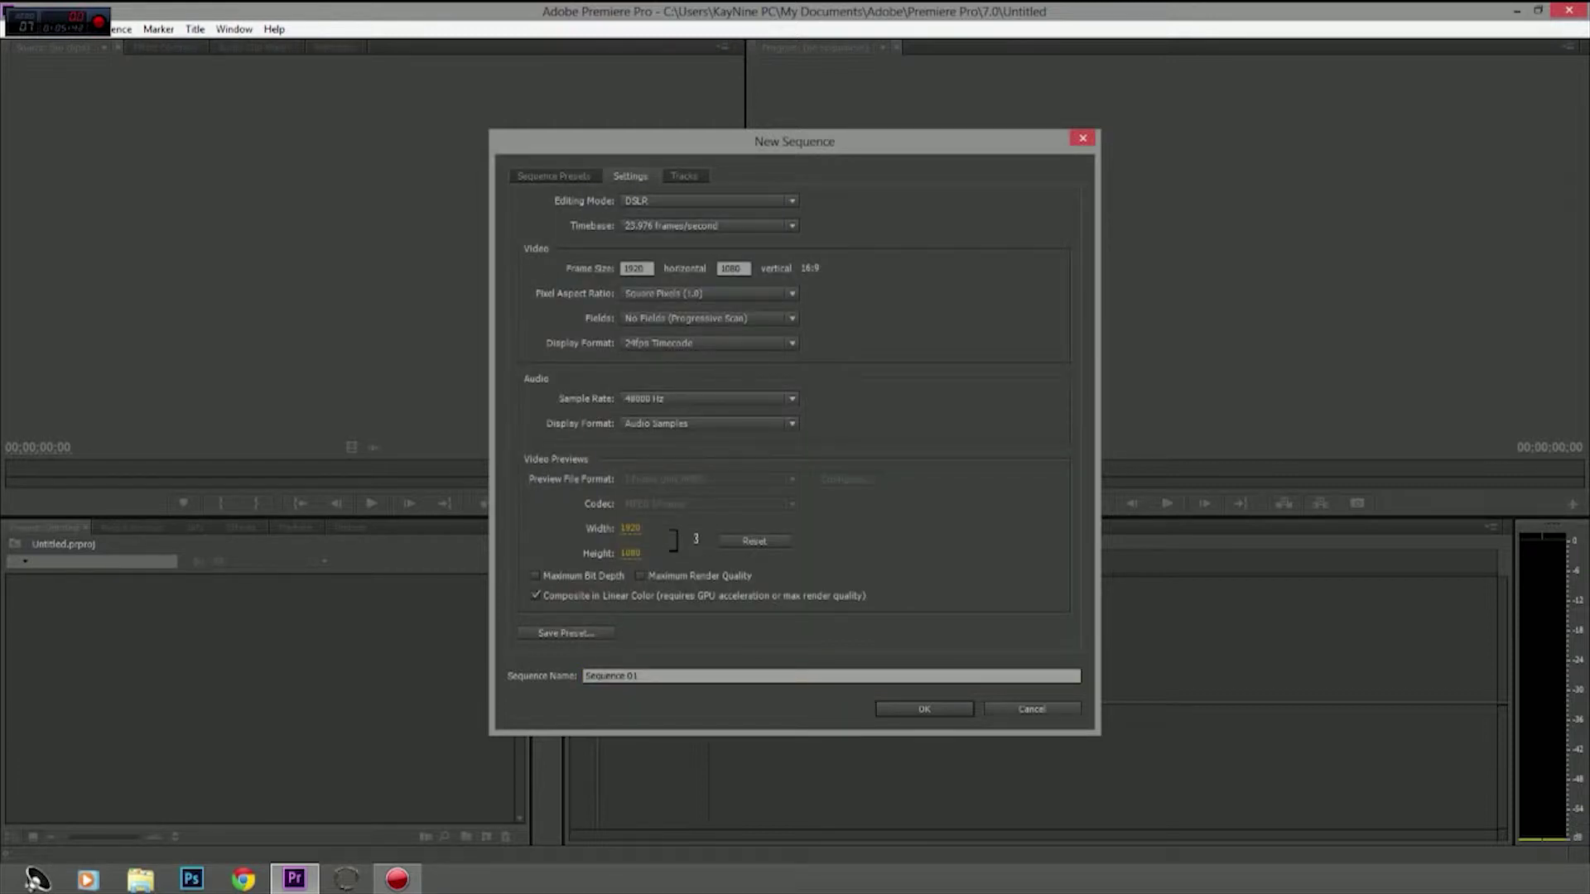
pyautogui.doubleClick(732, 268)
pyautogui.write('8000')
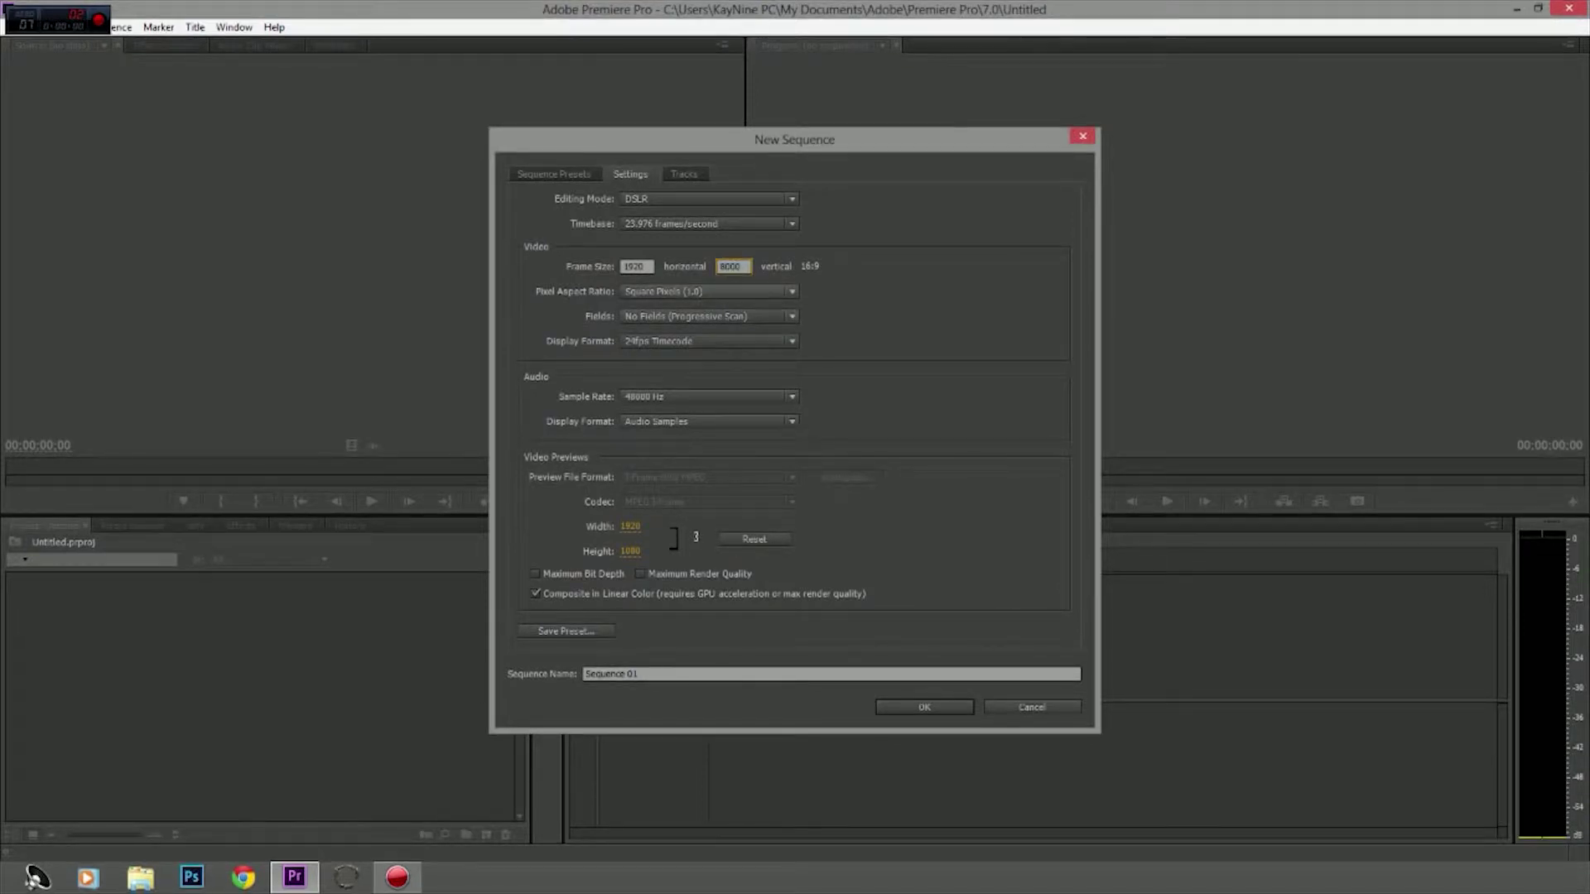
pyautogui.press('BackSpace')
# Step: Name the new sequence Cinematic Look
pyautogui.click(804, 675)
pyautogui.moveTo(640, 674); pyautogui.dragTo(585, 674)
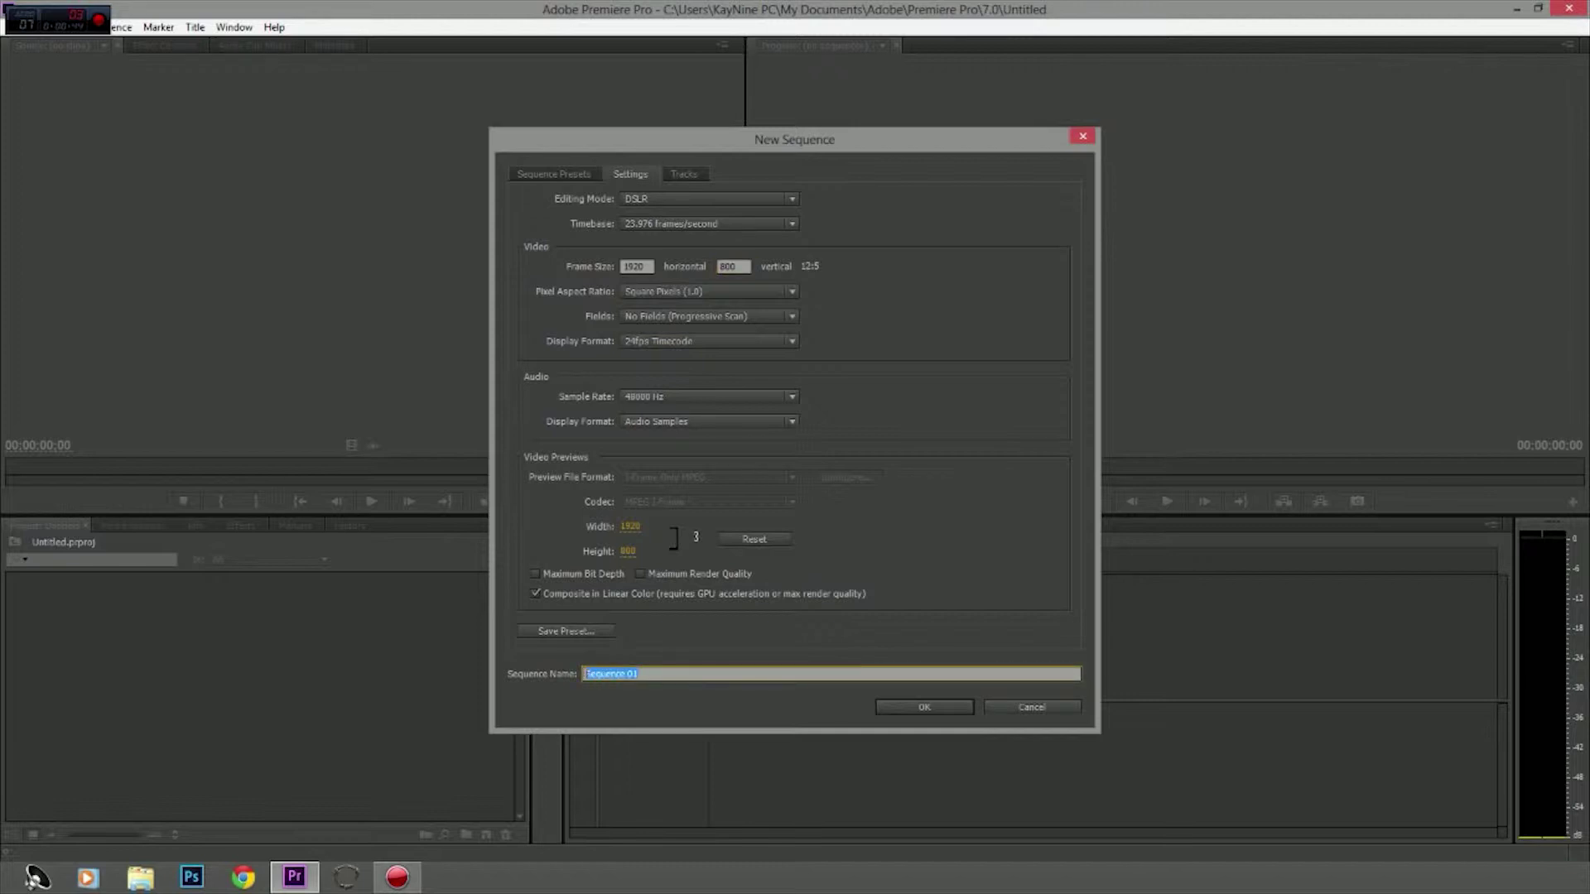
pyautogui.write('Cinematic Look')
# Step: Review the new sequence's presets, settings and tracks, and create it with the DSLR 1080p24 preset
pyautogui.click(553, 174)
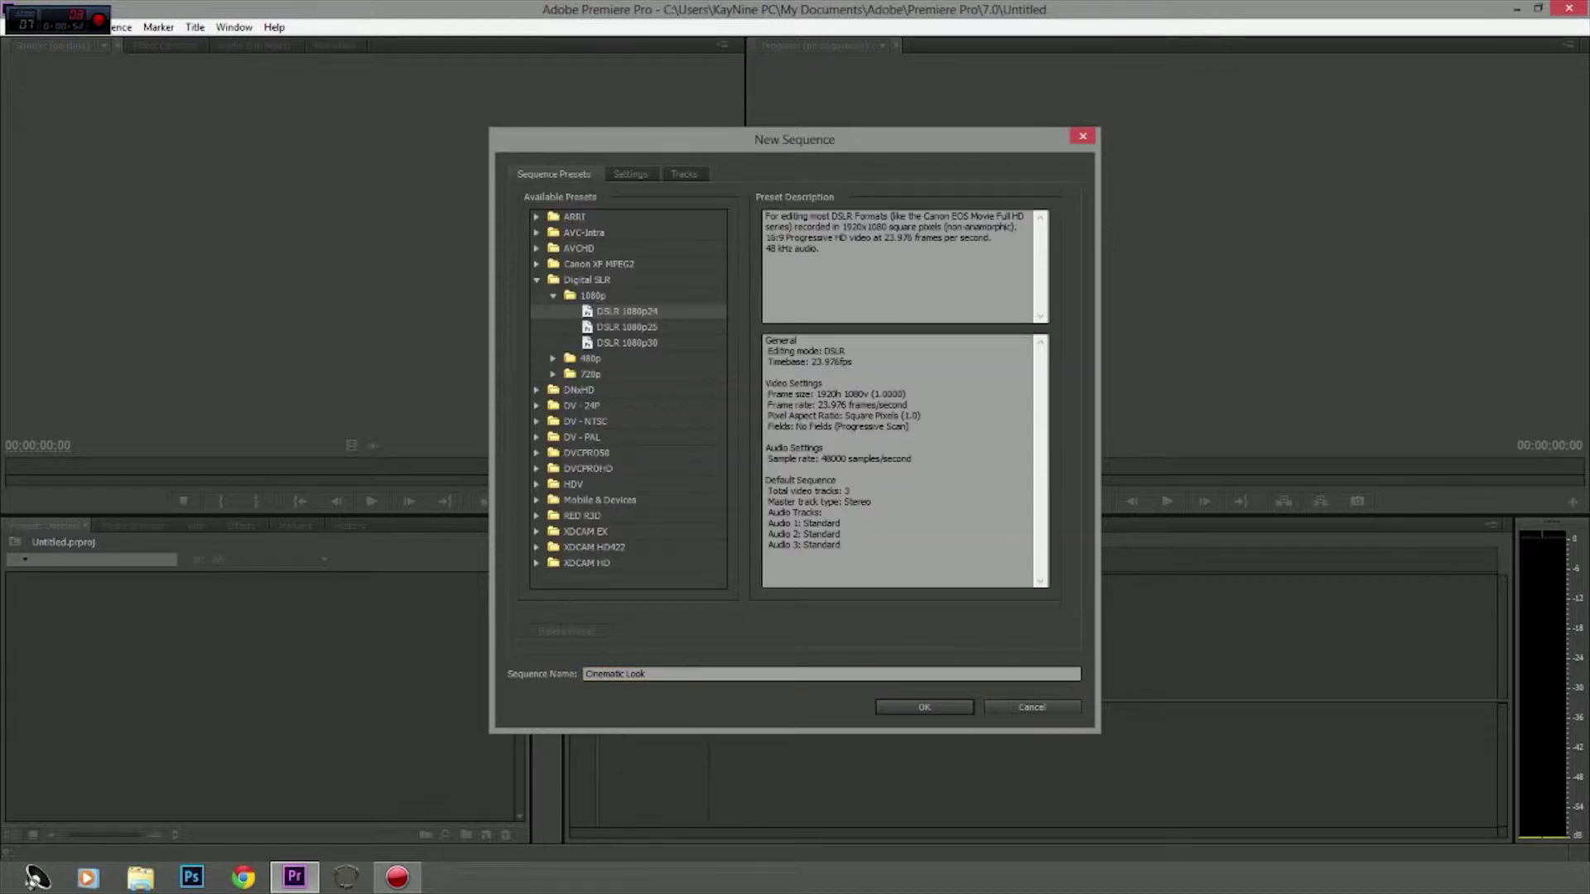
pyautogui.click(630, 174)
pyautogui.click(684, 173)
pyautogui.click(630, 174)
pyautogui.click(553, 174)
pyautogui.click(630, 174)
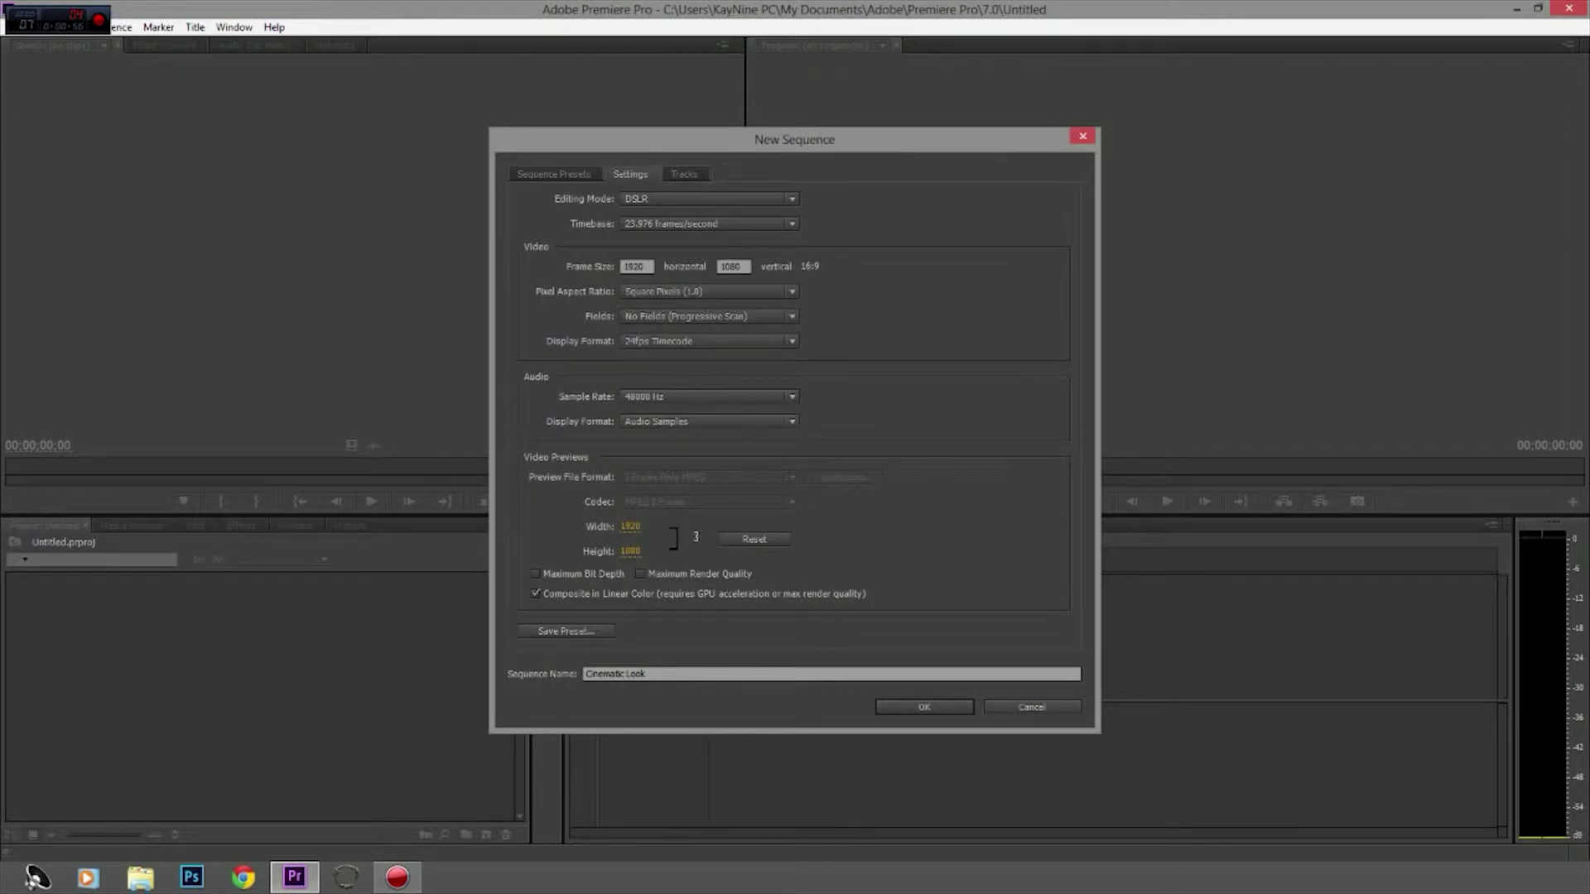
pyautogui.click(554, 174)
pyautogui.click(925, 706)
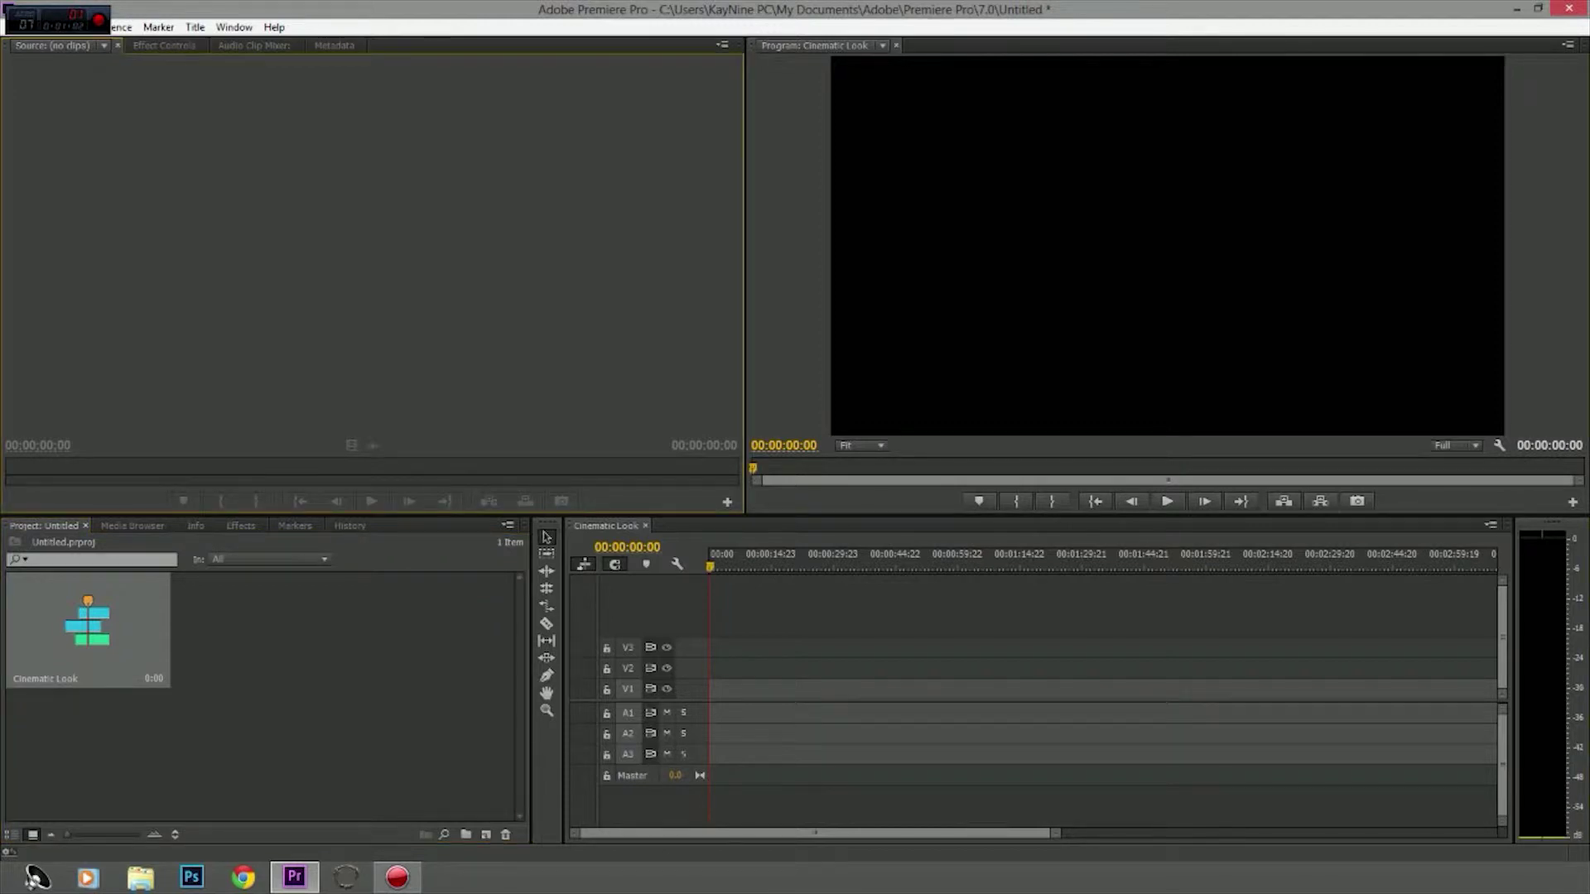
# Step: Find the MVI_0094 clip in the 2014_01_17 folder under My Videos and place it at the start of track V1
pyautogui.moveTo(746, 273); pyautogui.dragTo(670, 273)
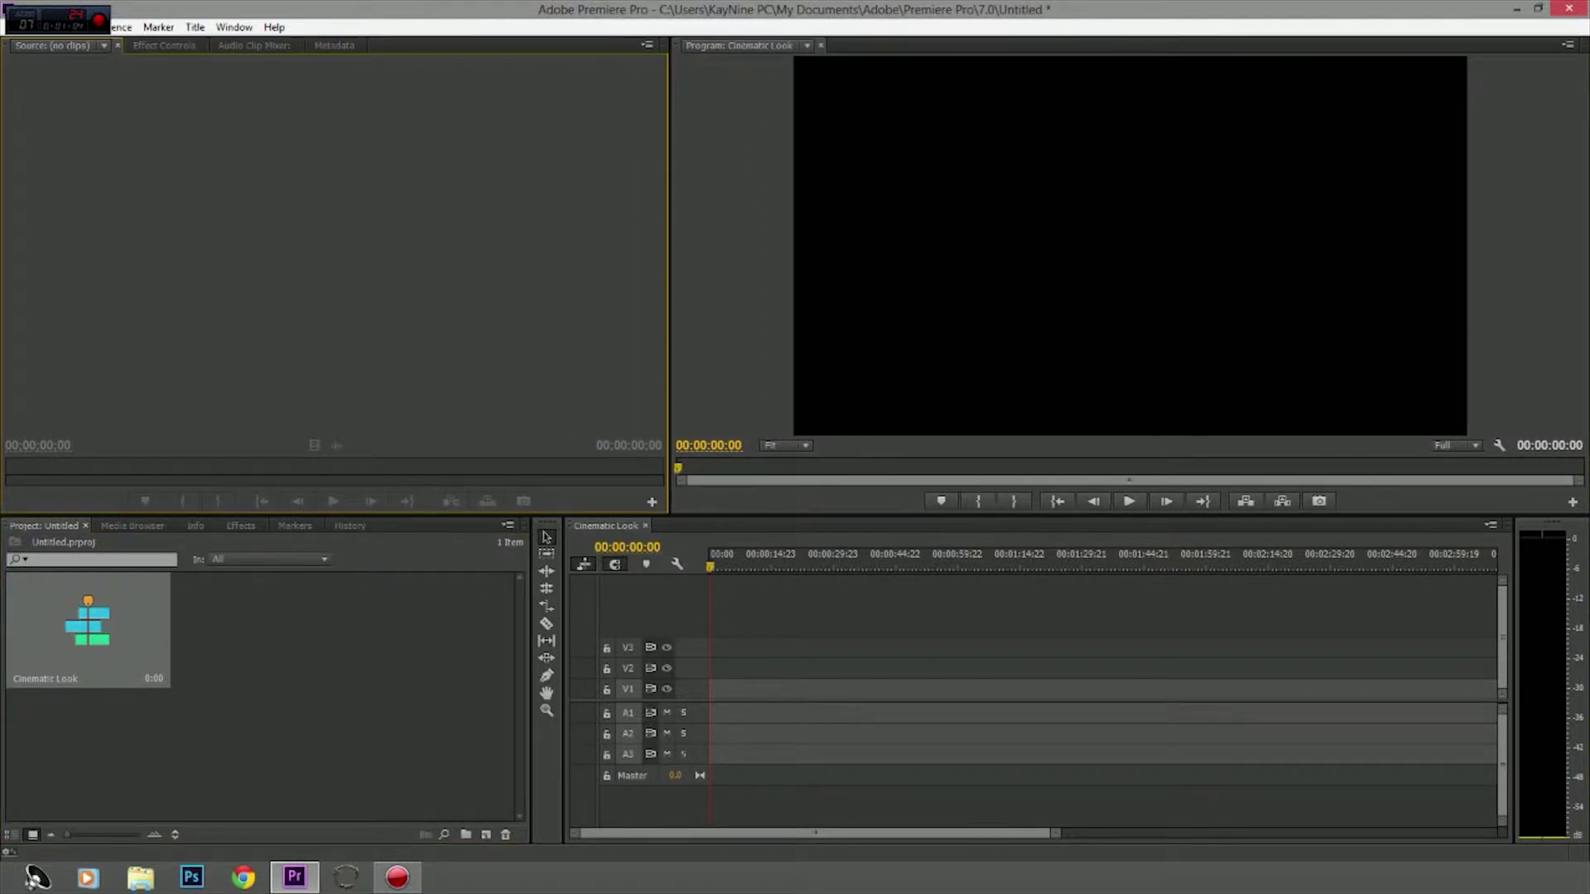
pyautogui.click(133, 526)
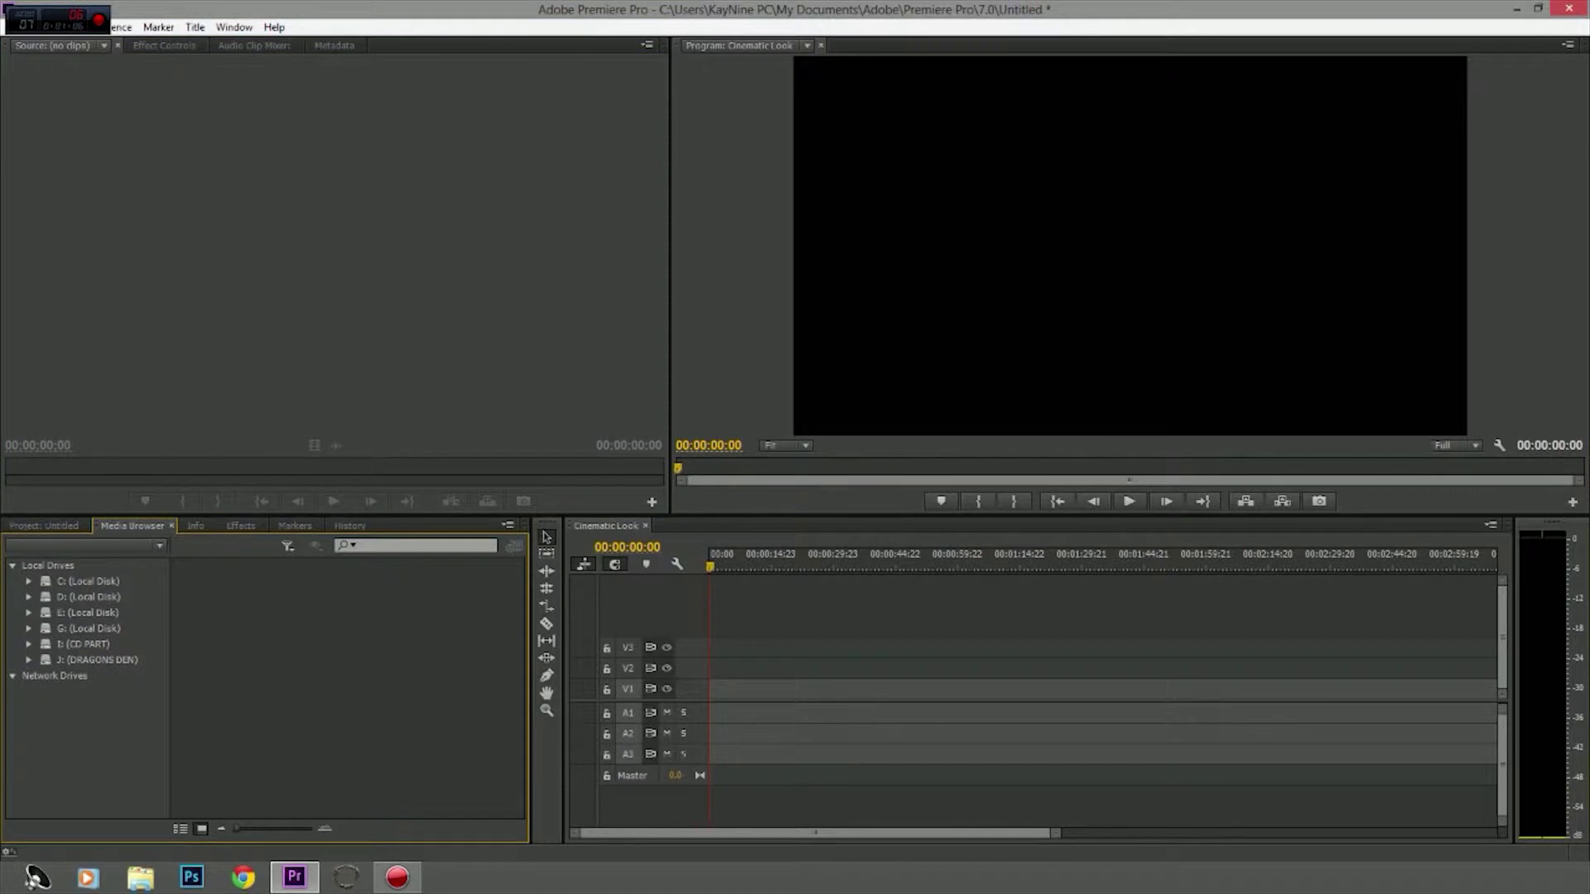
pyautogui.click(29, 581)
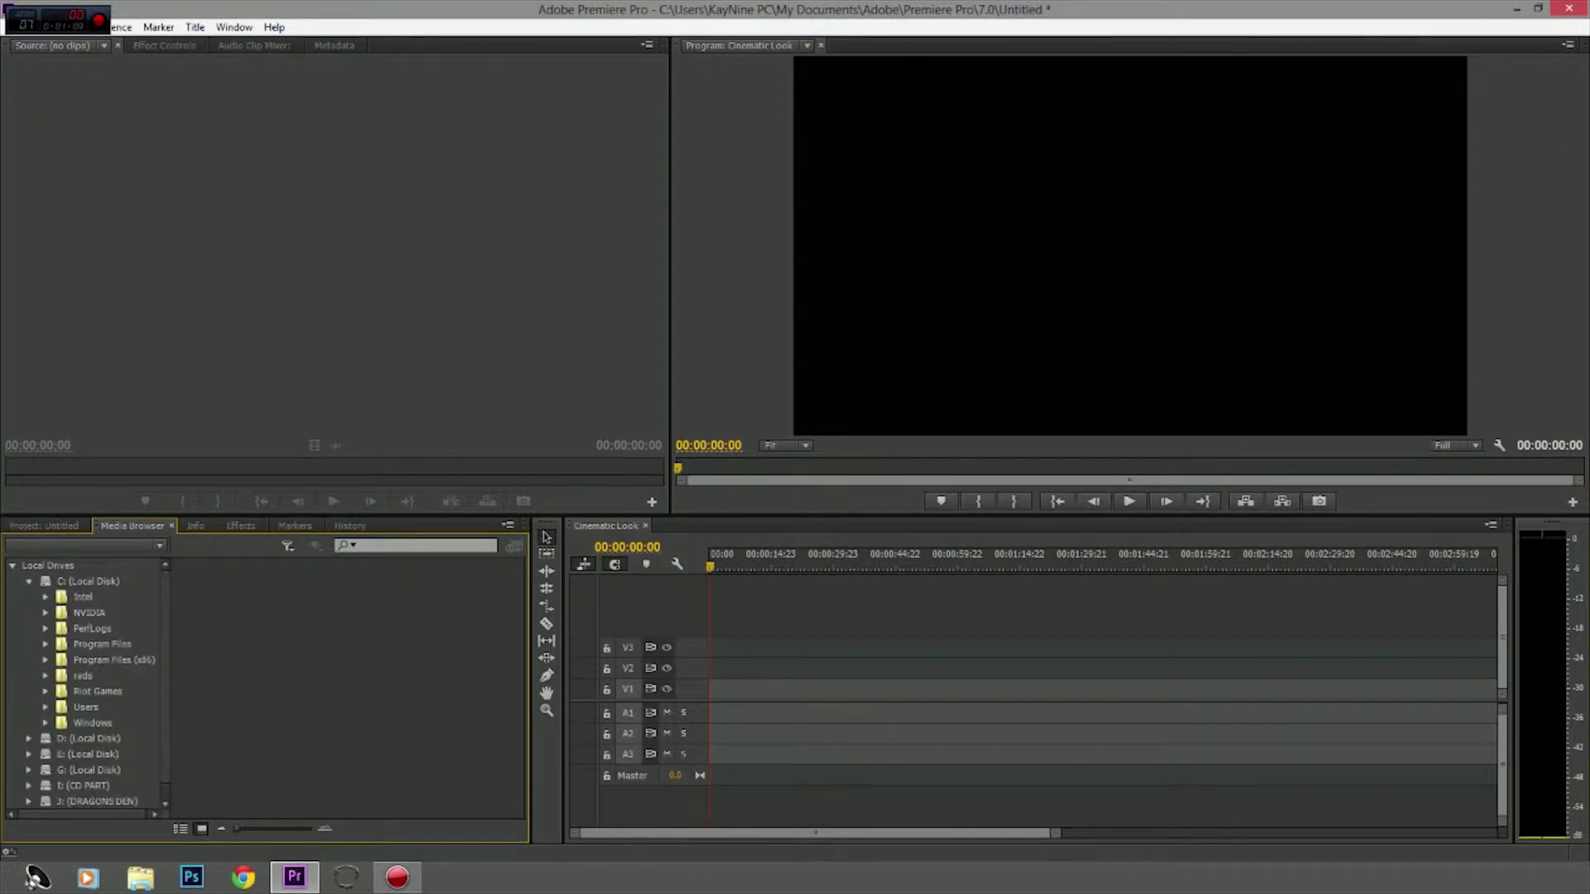
pyautogui.click(86, 707)
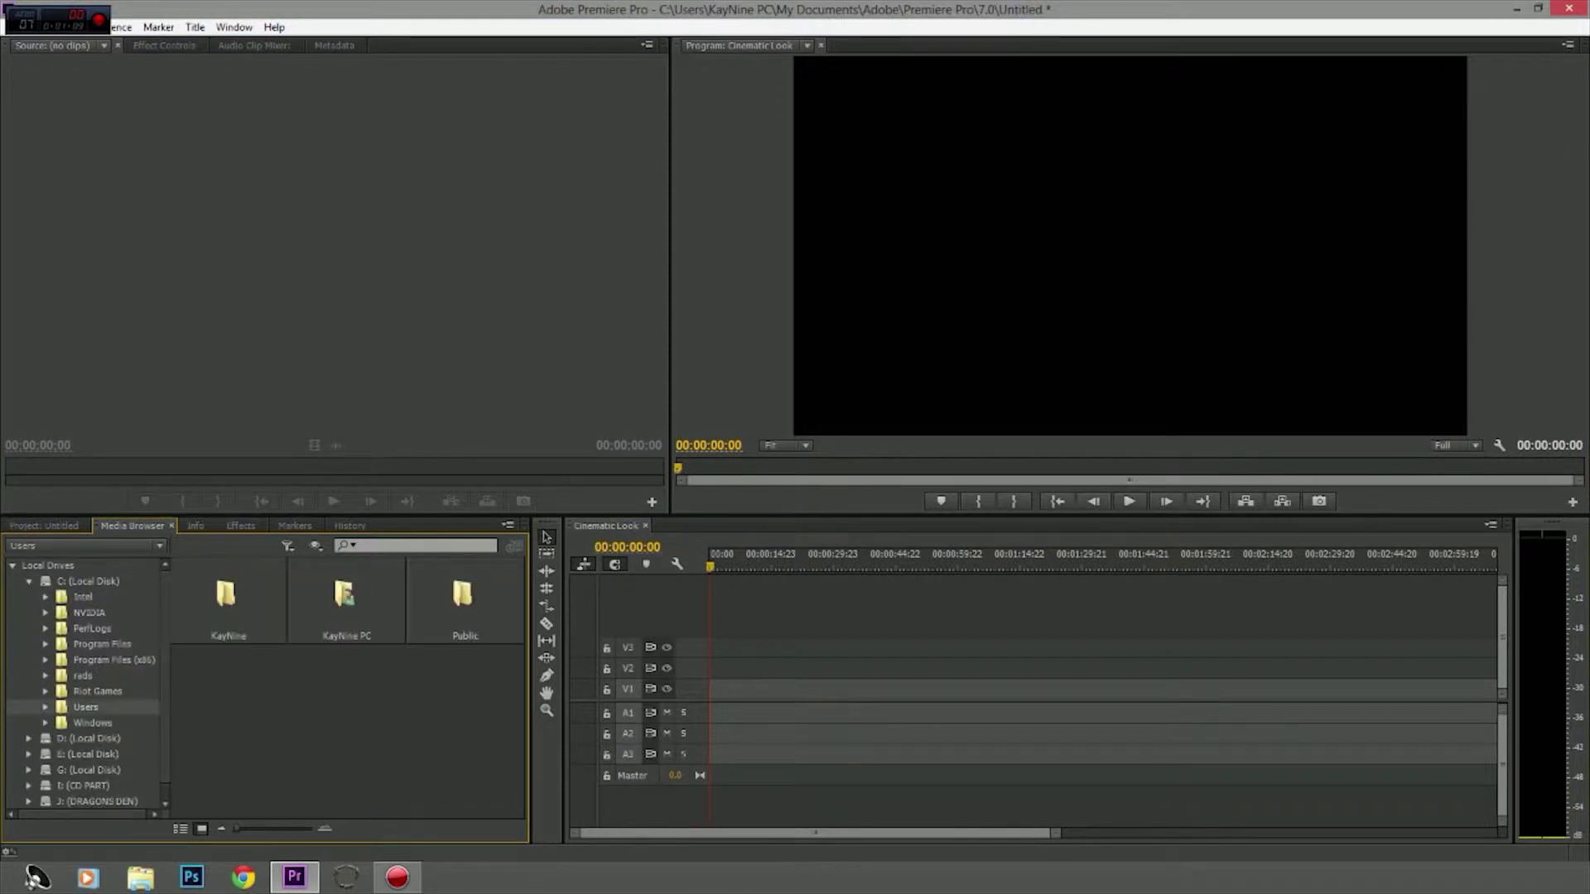
pyautogui.doubleClick(344, 594)
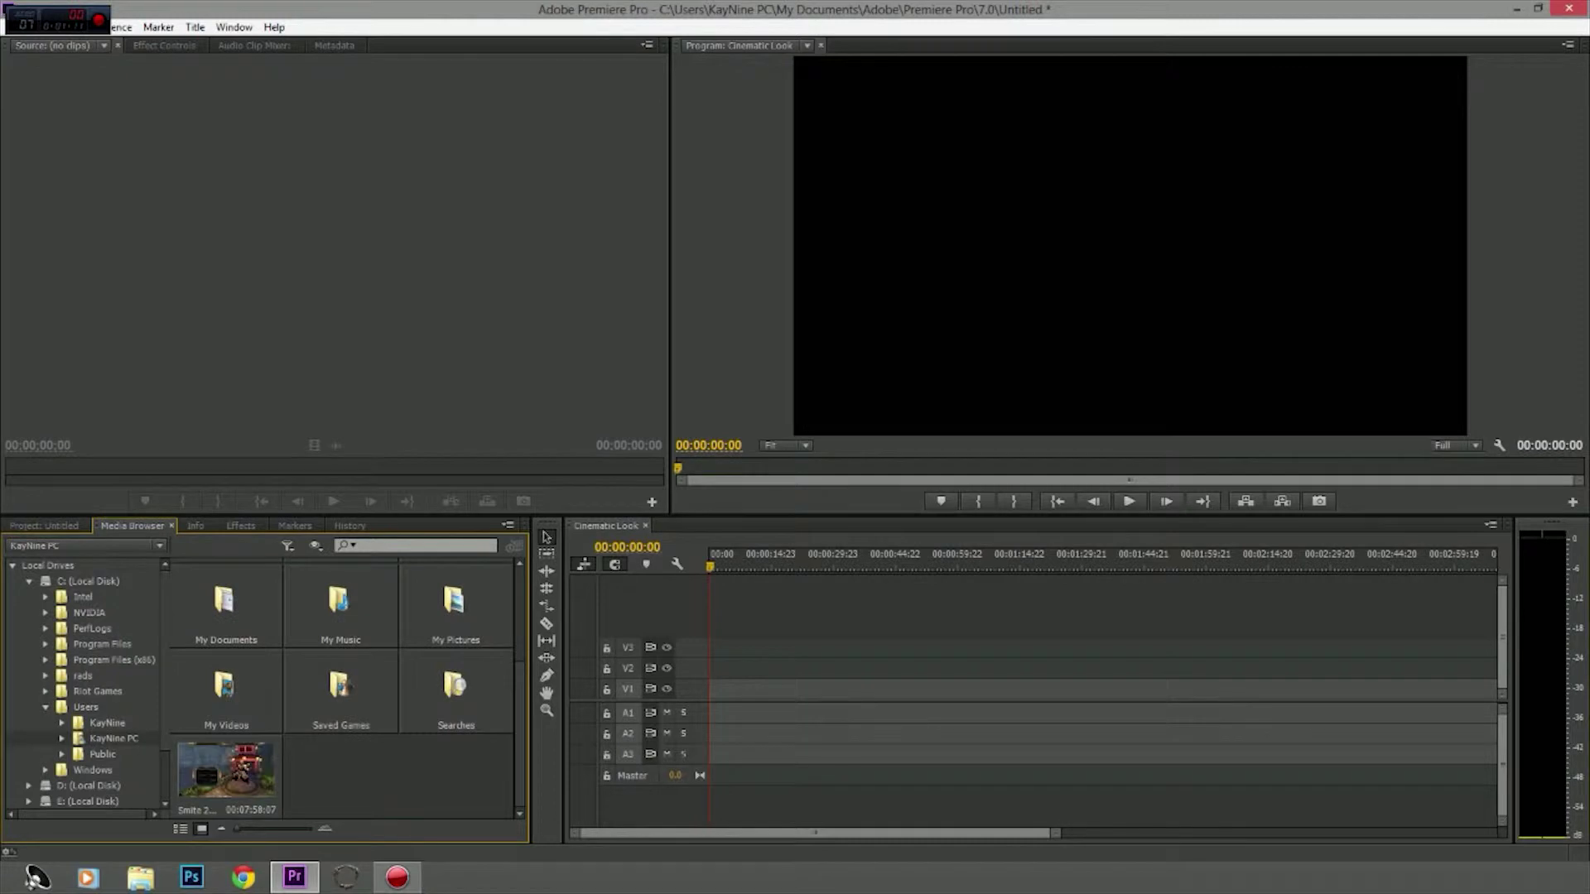
pyautogui.doubleClick(231, 712)
pyautogui.doubleClick(417, 614)
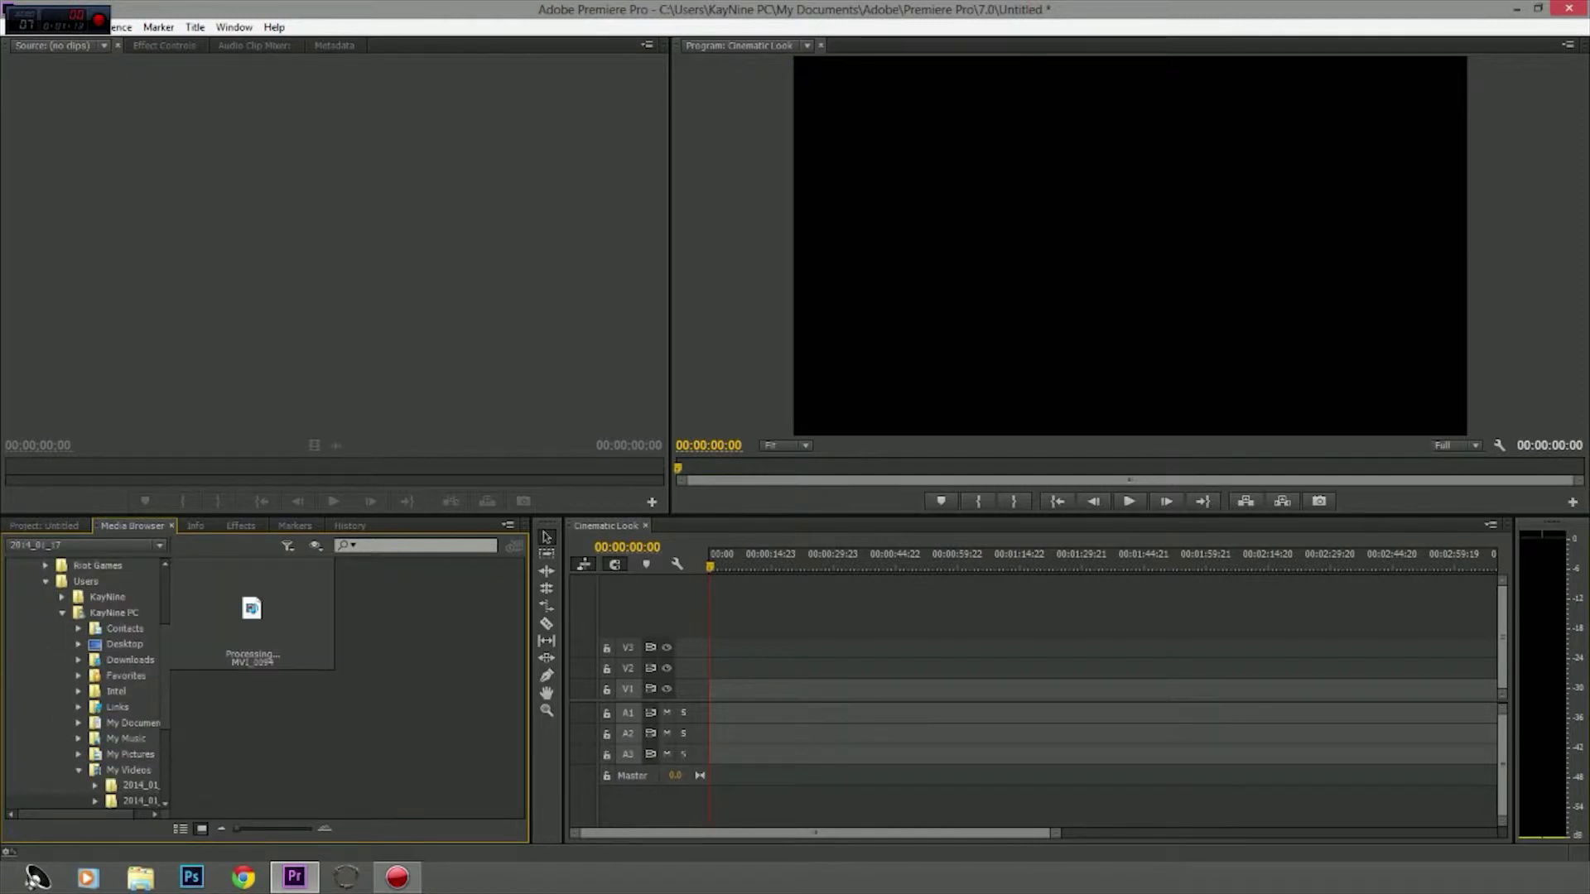
pyautogui.moveTo(252, 609); pyautogui.dragTo(745, 689)
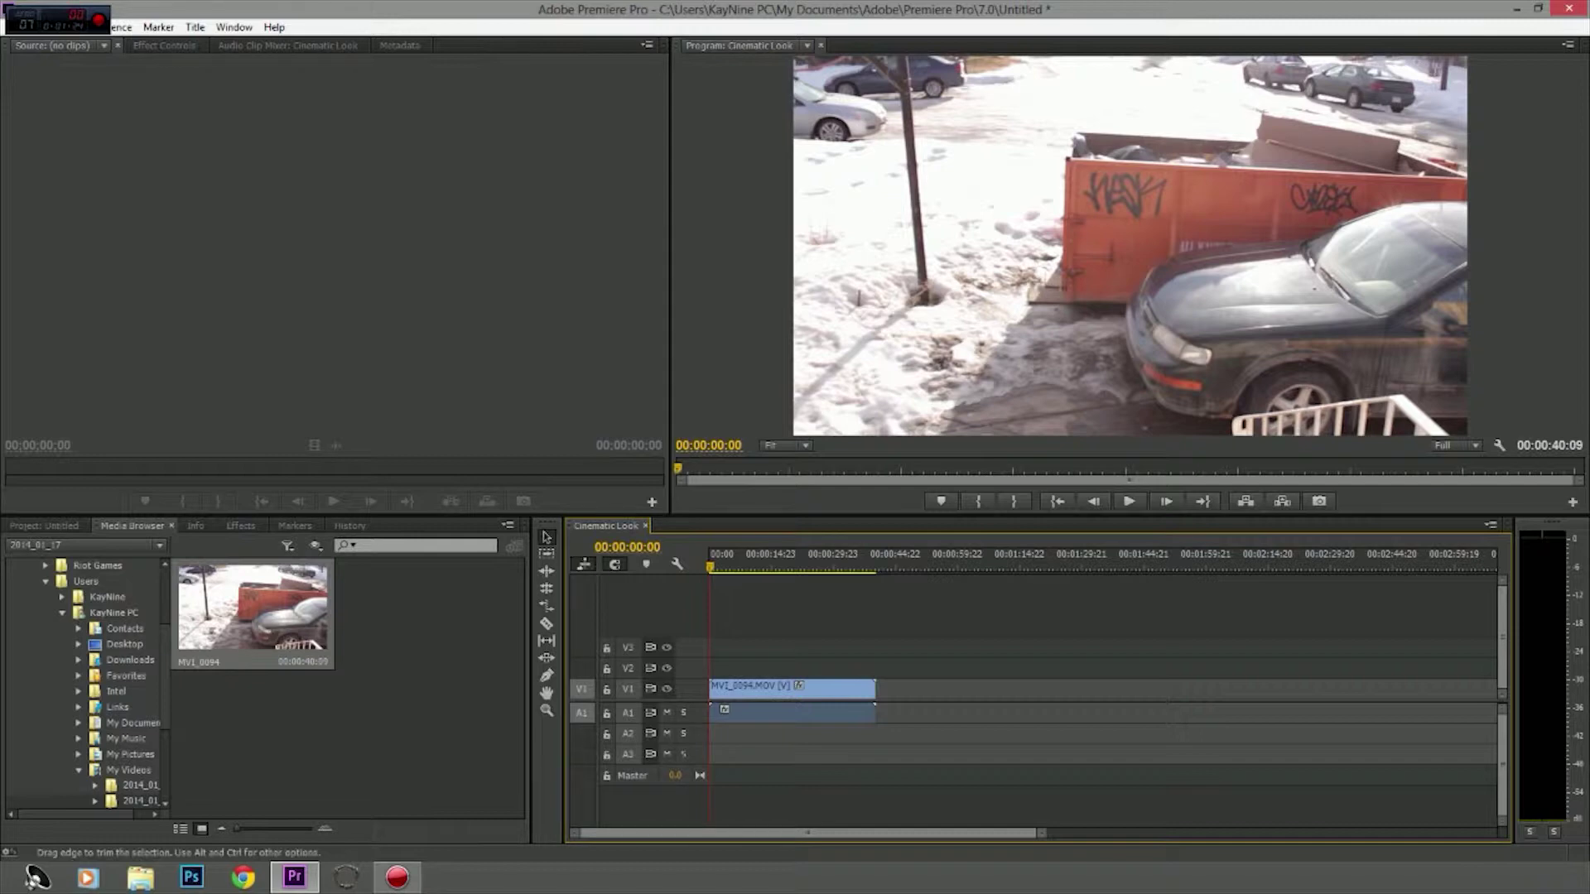
# Step: Close the Cinematic Look sequence and create a new DSLR sequence with a vertical frame size of 800
pyautogui.hotkey('ctrl', 'w')
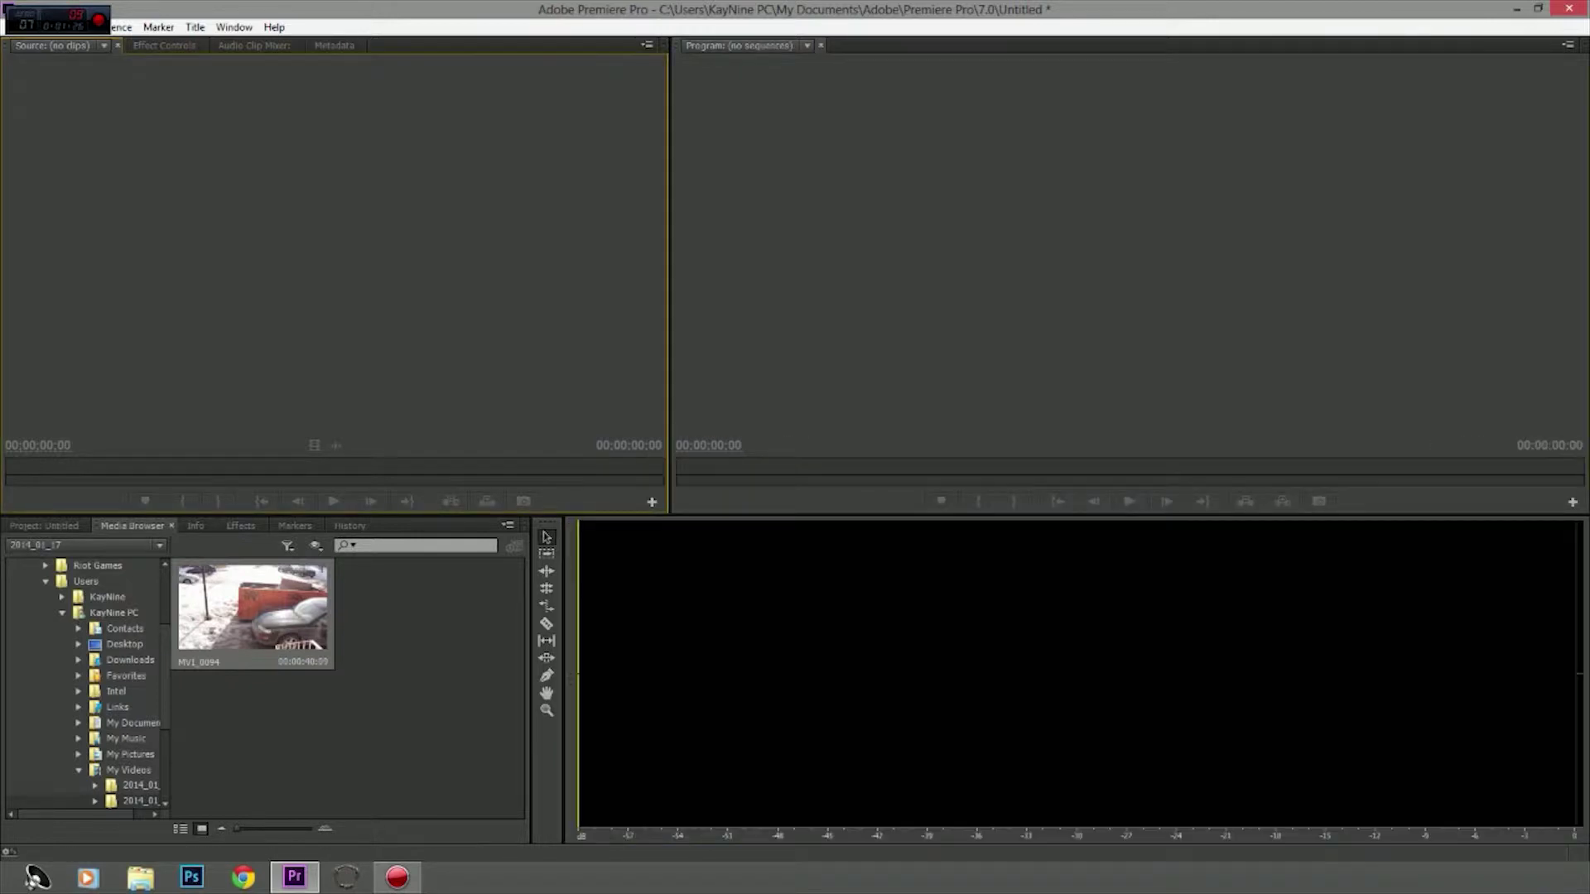
pyautogui.hotkey('ctrl', 'n')
pyautogui.click(632, 174)
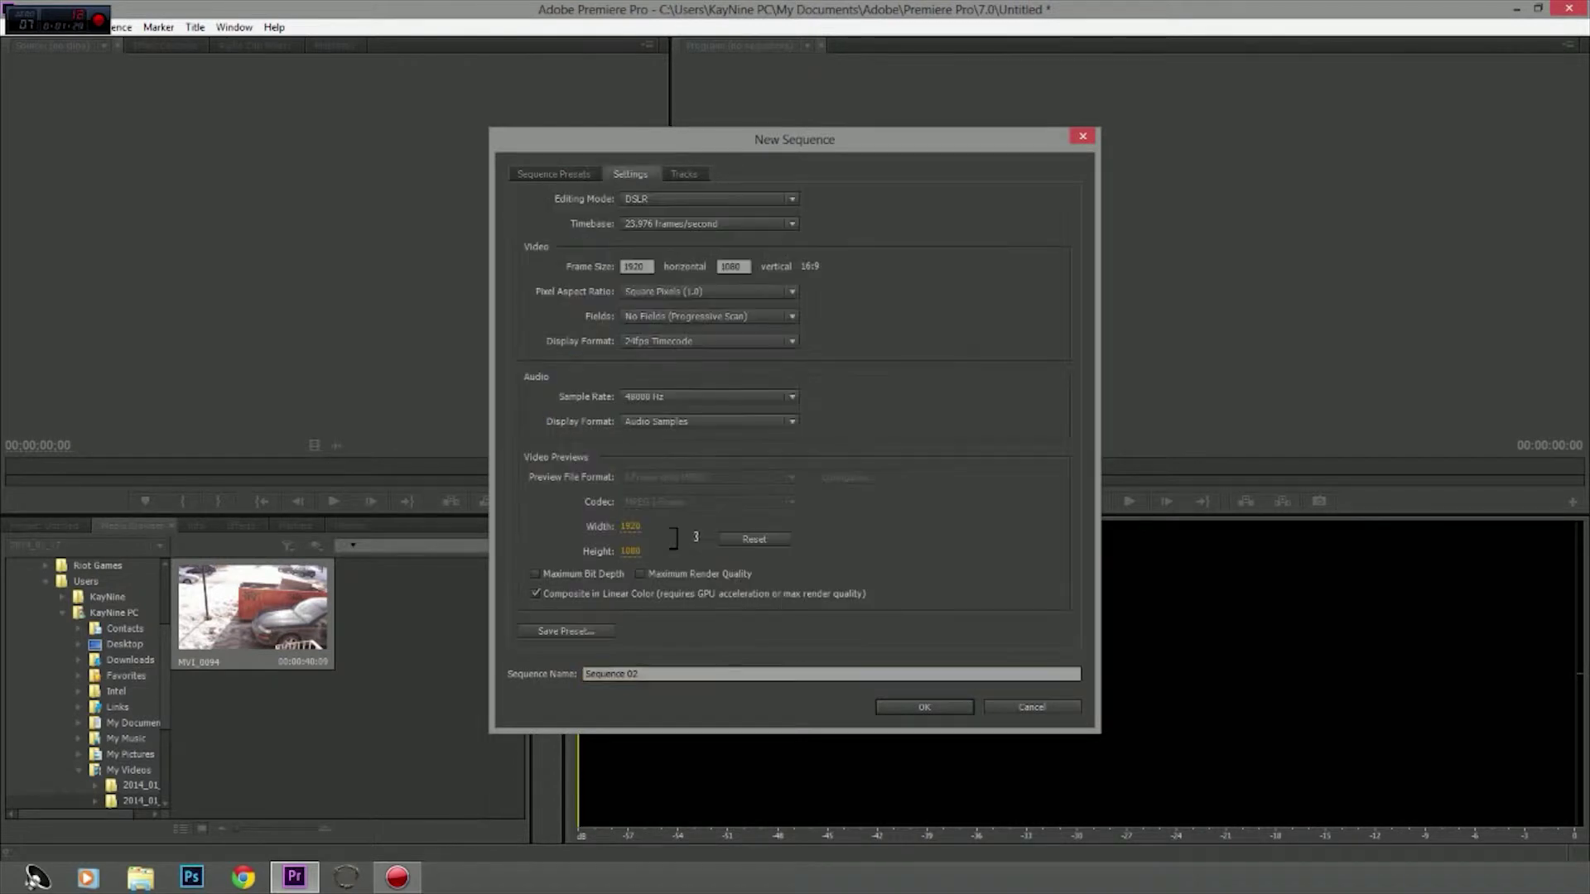
pyautogui.doubleClick(732, 267)
pyautogui.write('800')
pyautogui.press('Return')
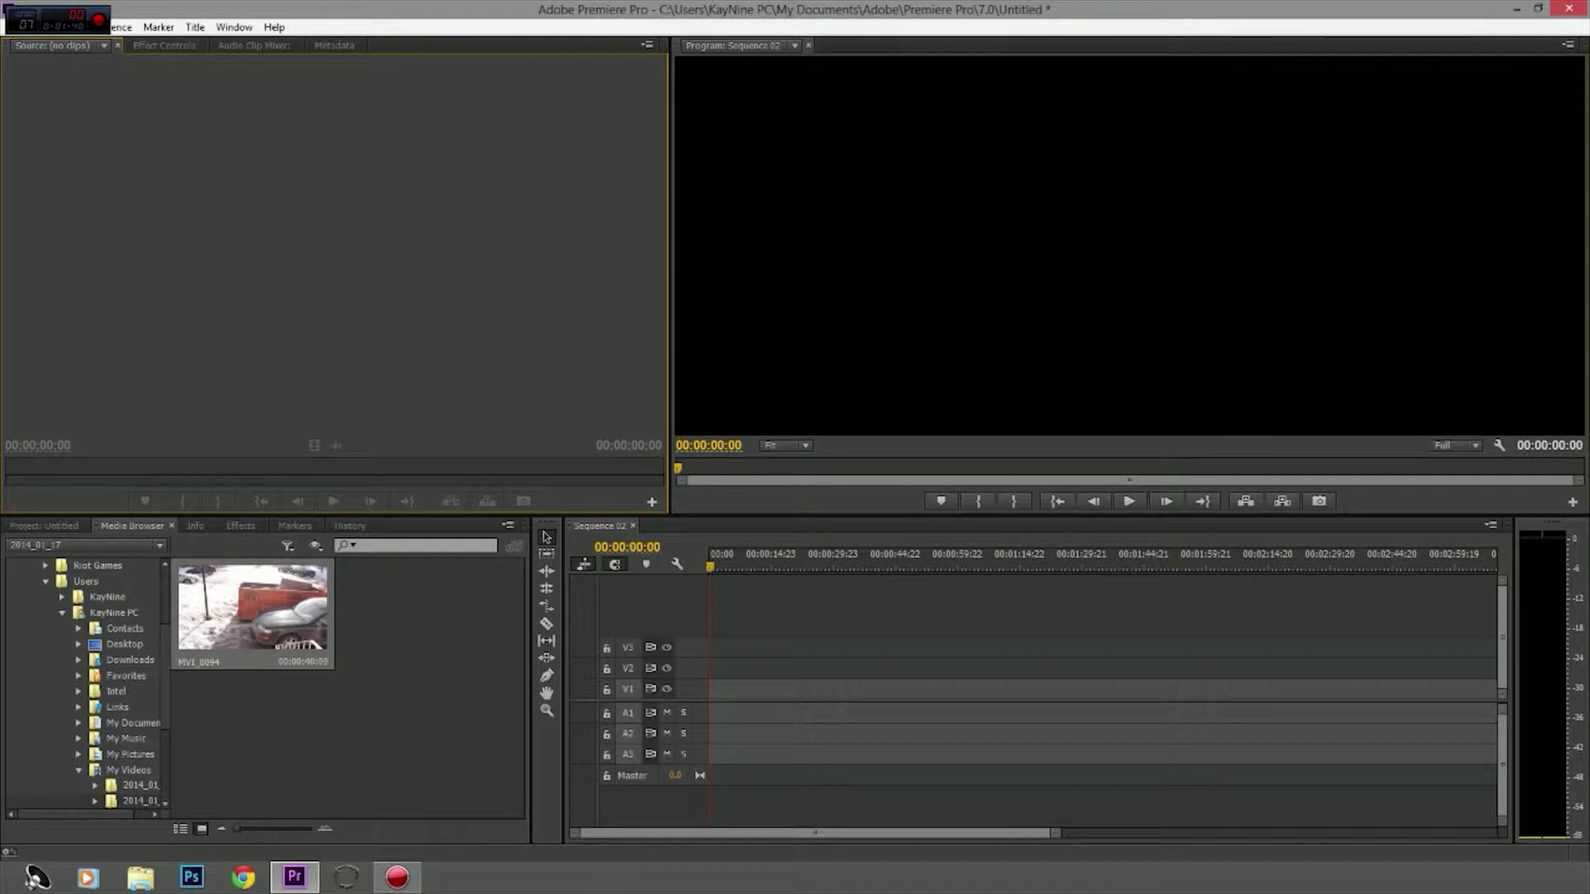
# Step: Place the MVI_0094 clip at the start of the new sequence, keeping the existing sequence settings
pyautogui.moveTo(253, 609); pyautogui.dragTo(709, 711)
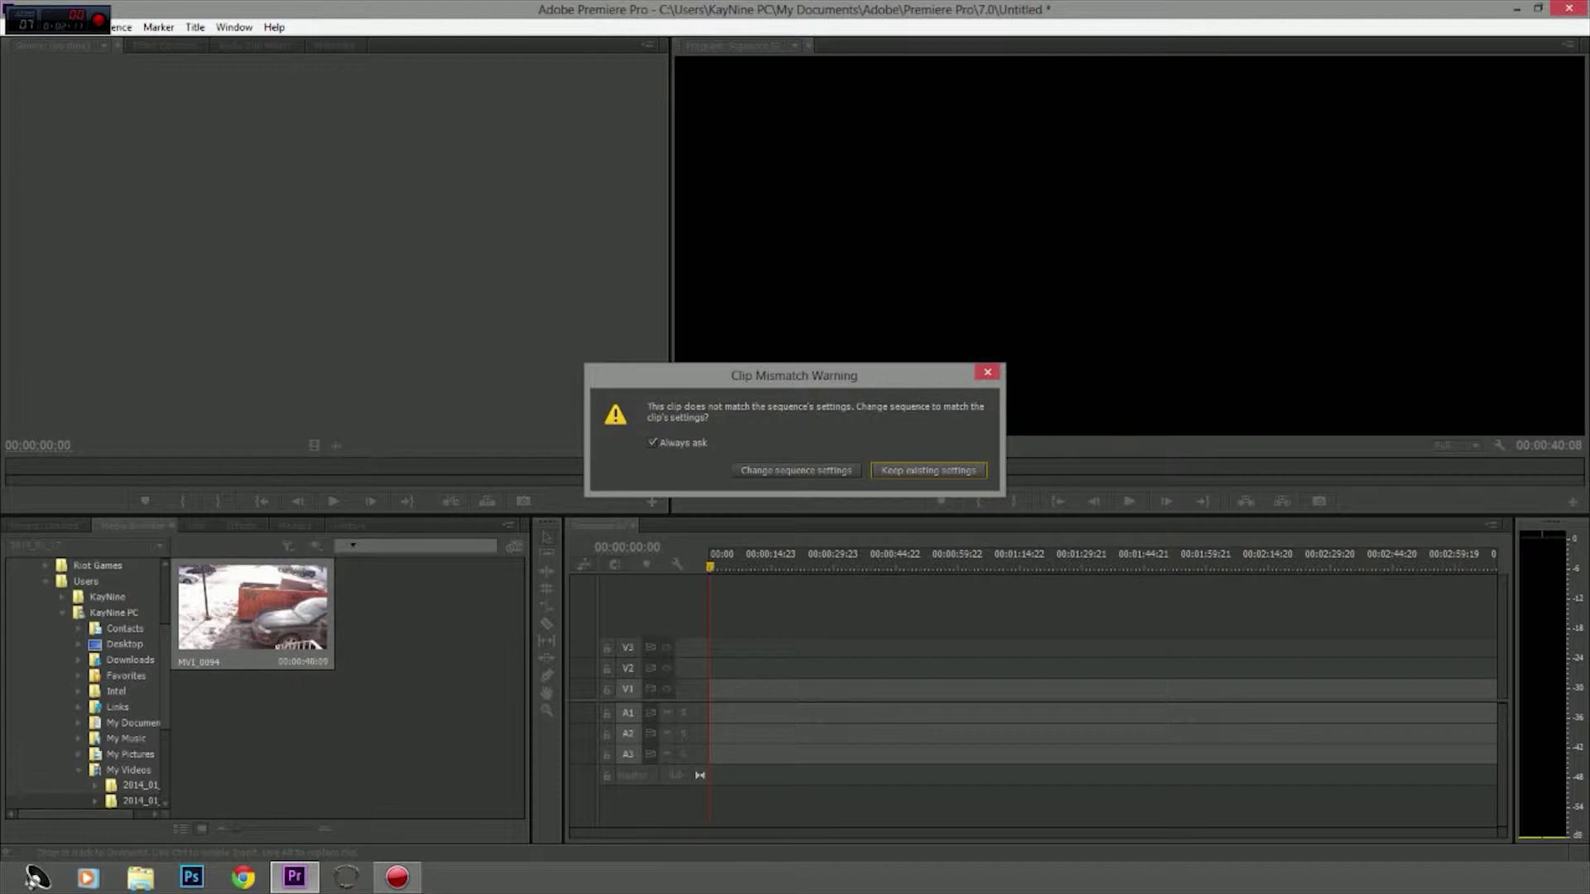
pyautogui.press('Return')
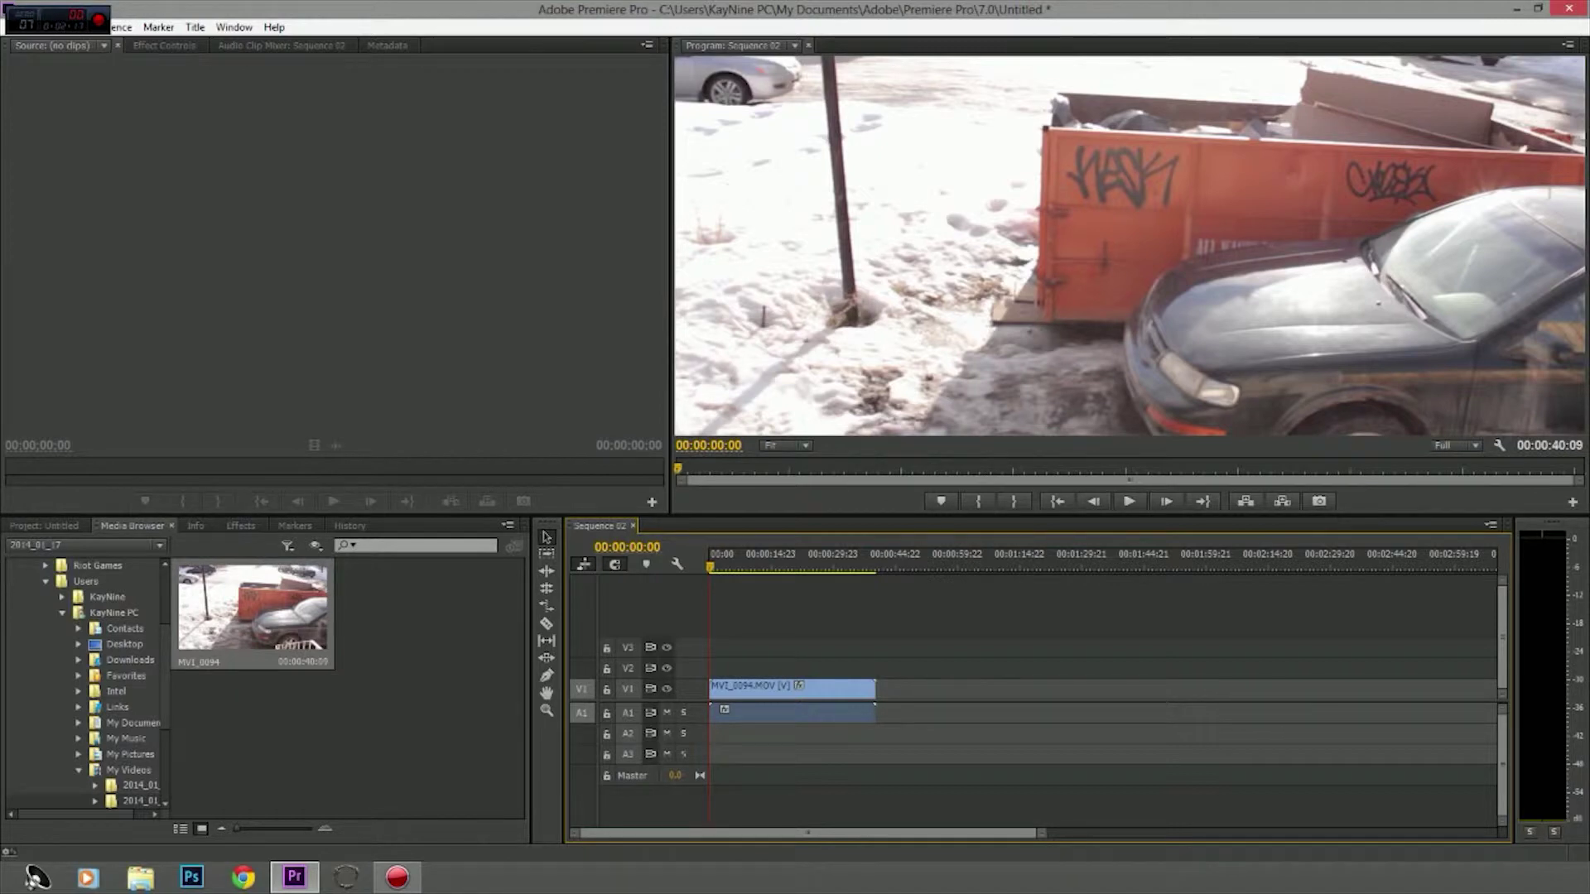
# Step: Unlink the MVI_0094 clip's audio from its video and delete the audio from track A1
pyautogui.rightClick(827, 710)
pyautogui.click(798, 711)
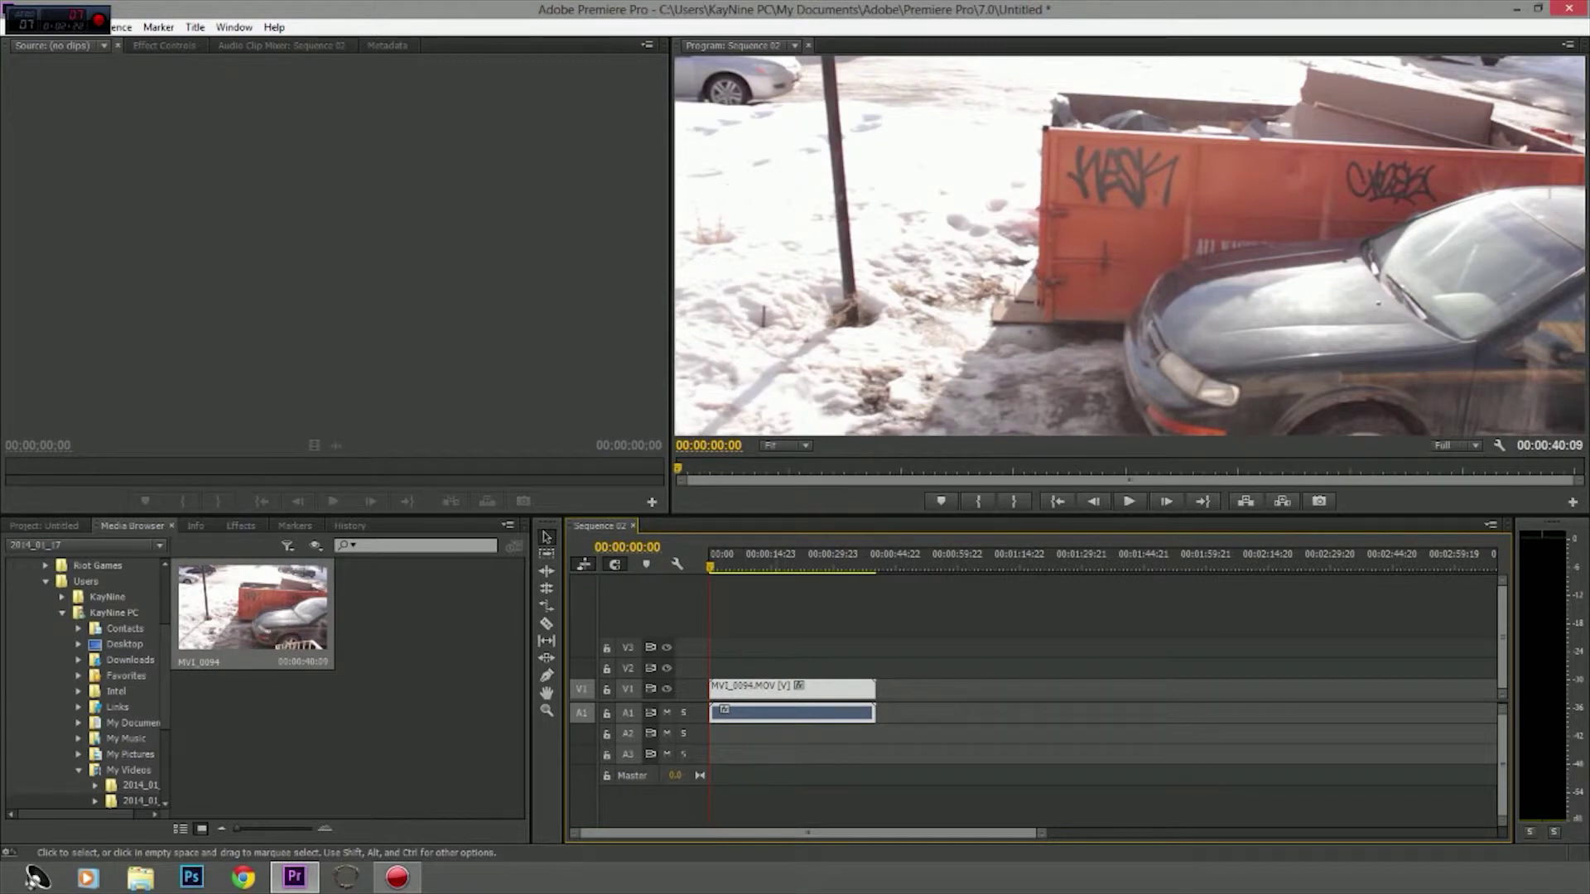
pyautogui.click(390, 704)
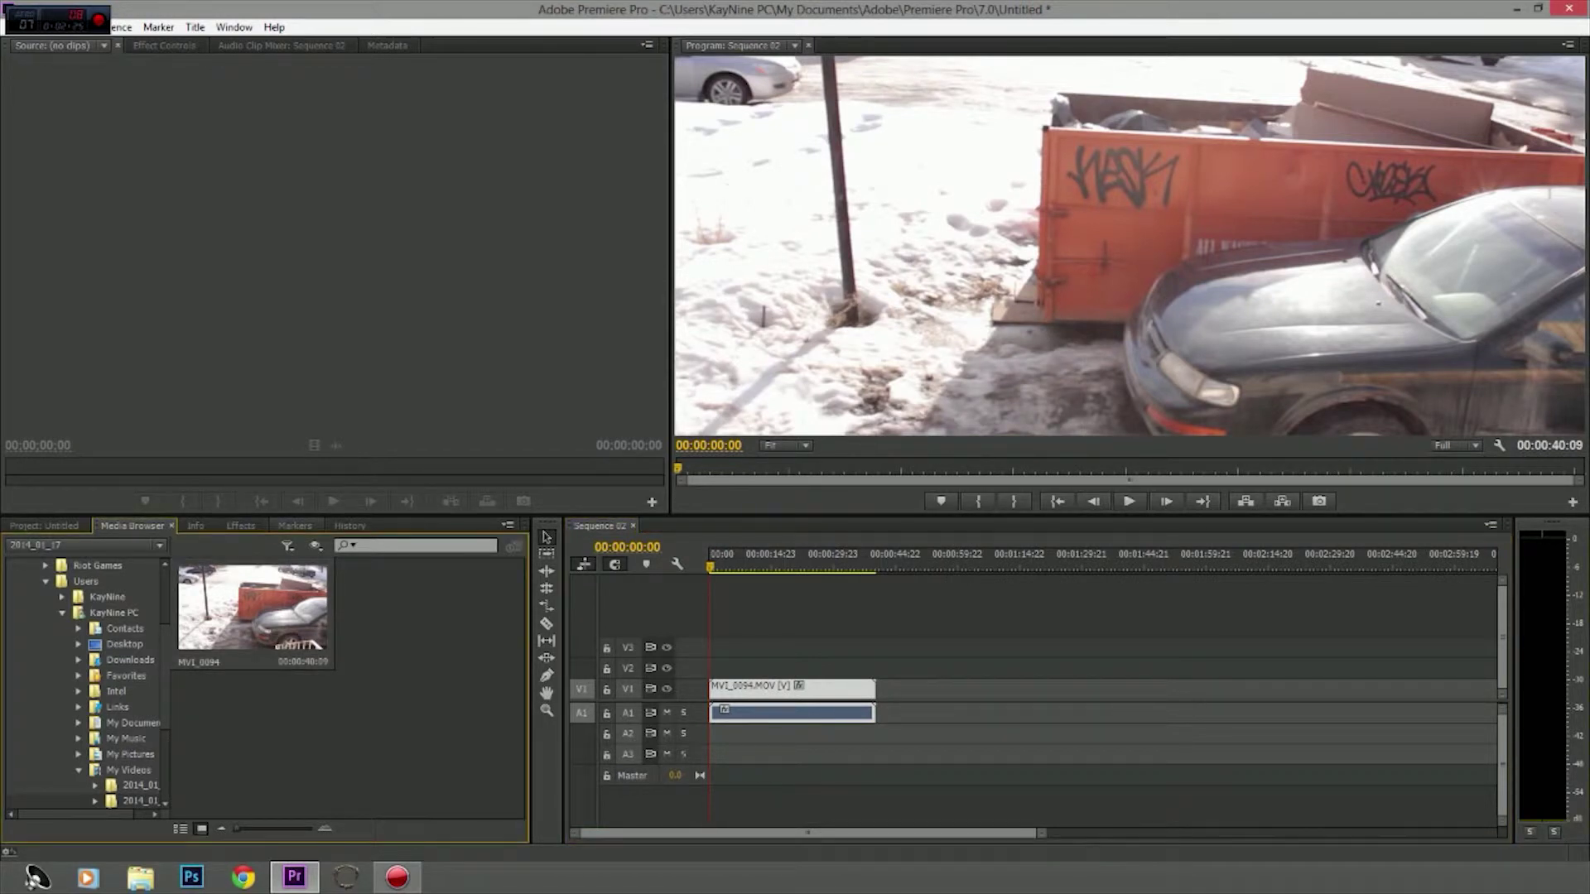
pyautogui.click(798, 633)
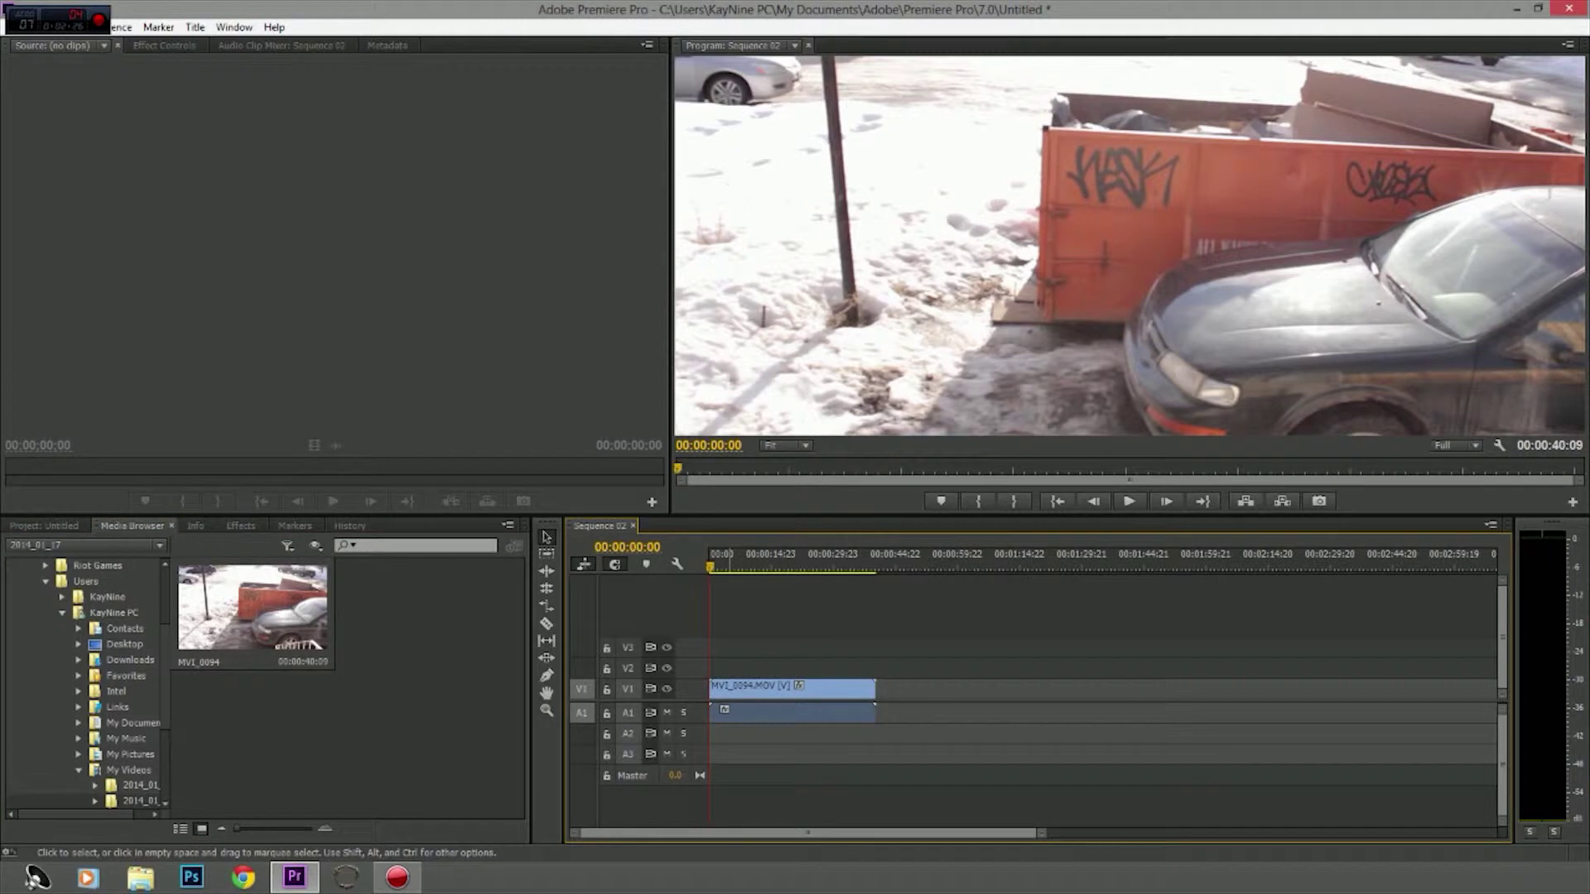
pyautogui.rightClick(795, 689)
pyautogui.click(754, 691)
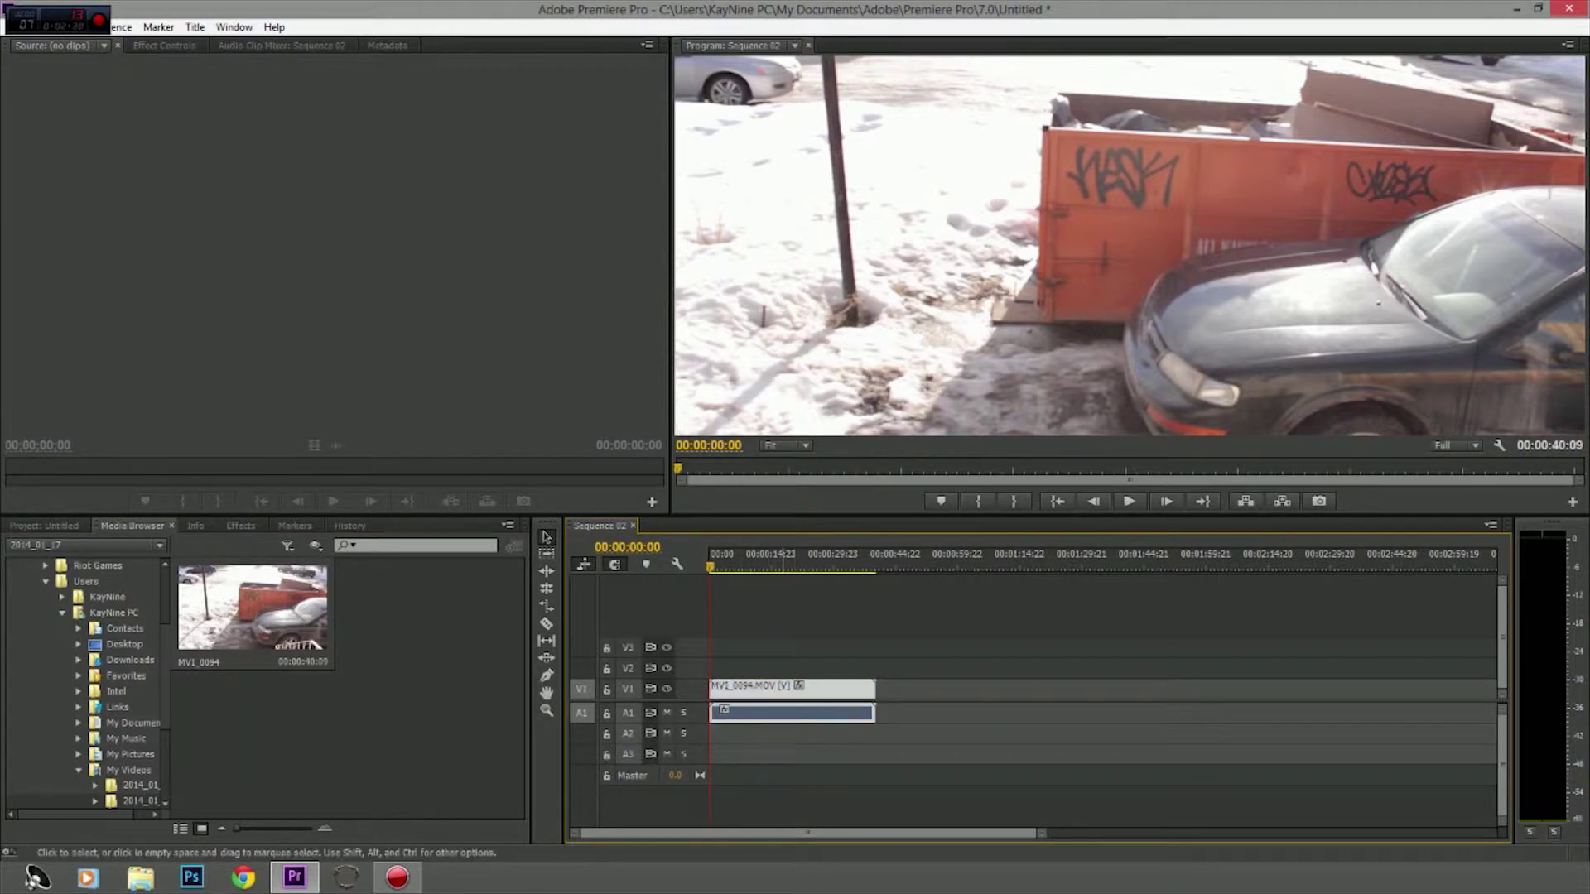
pyautogui.rightClick(775, 710)
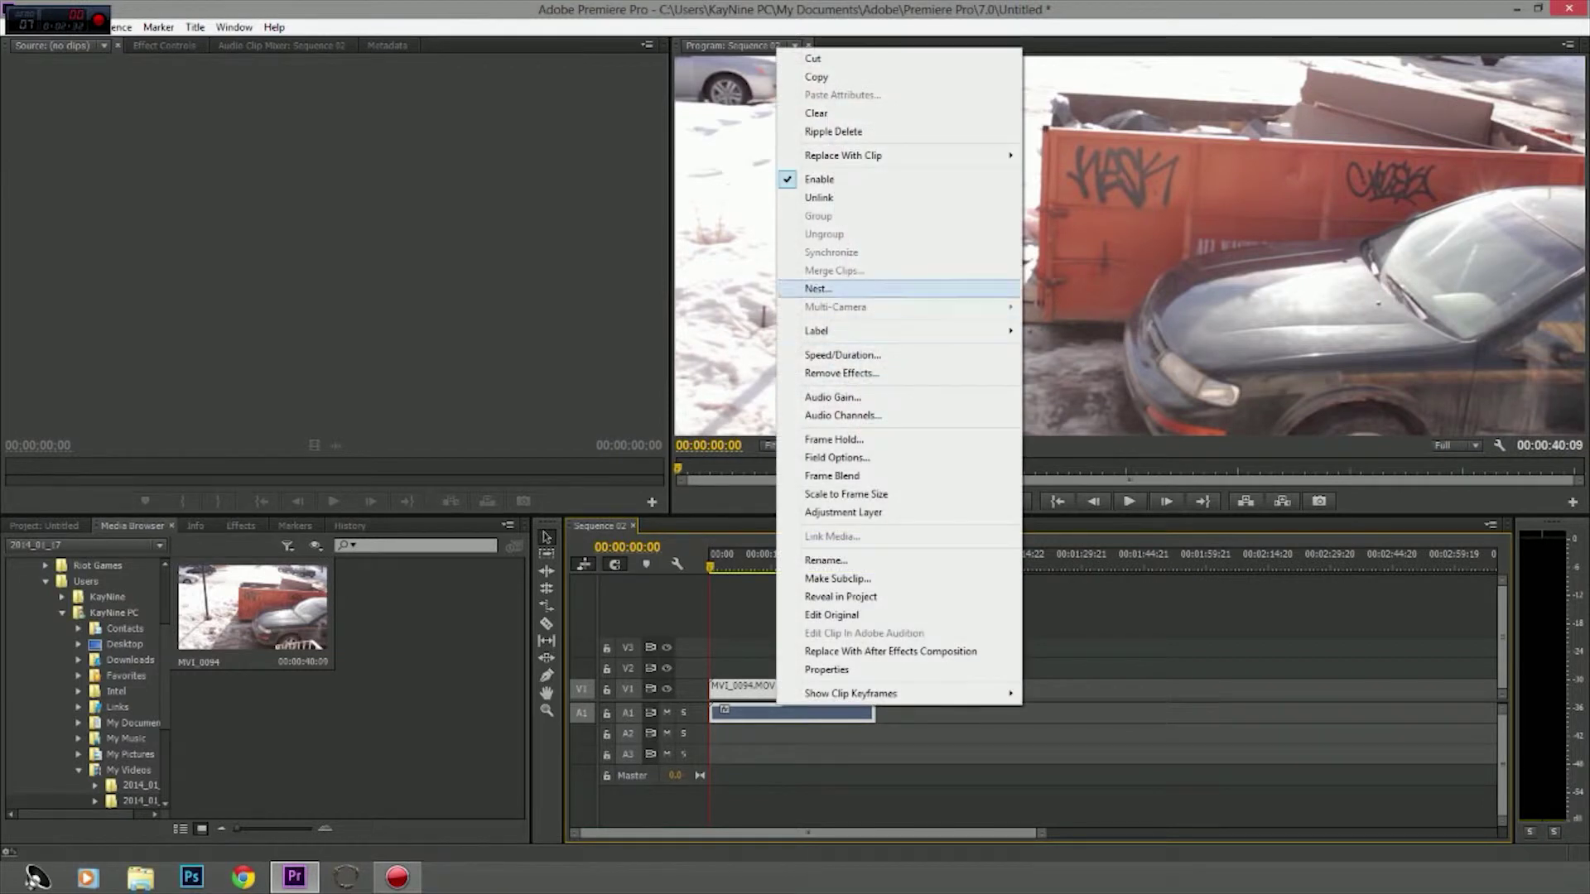
pyautogui.click(828, 216)
pyautogui.click(787, 713)
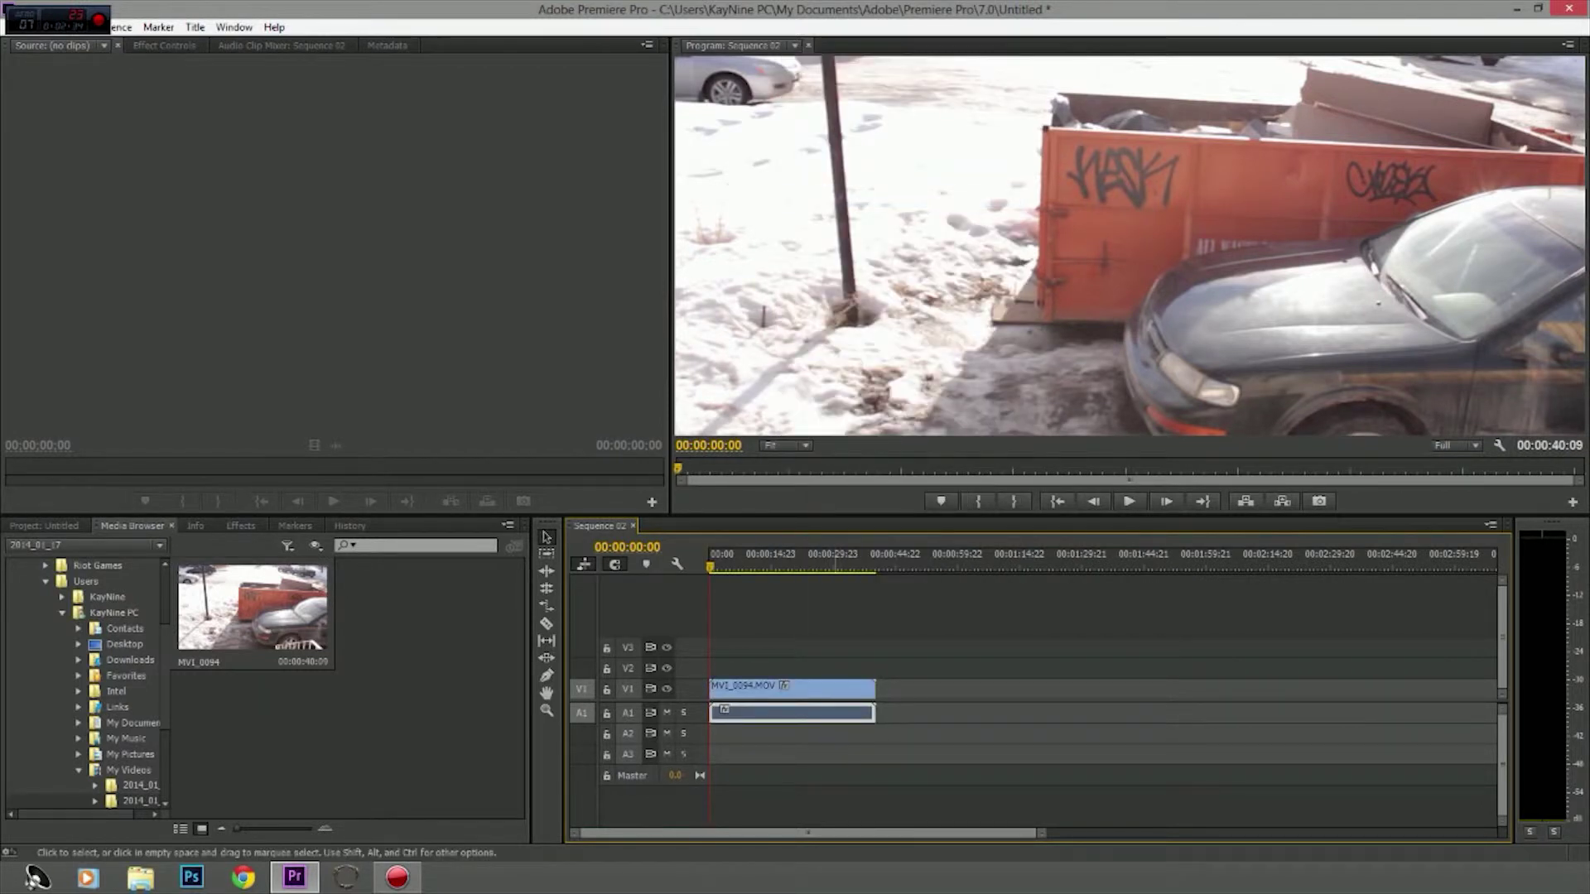
pyautogui.press('Delete')
pyautogui.click(825, 690)
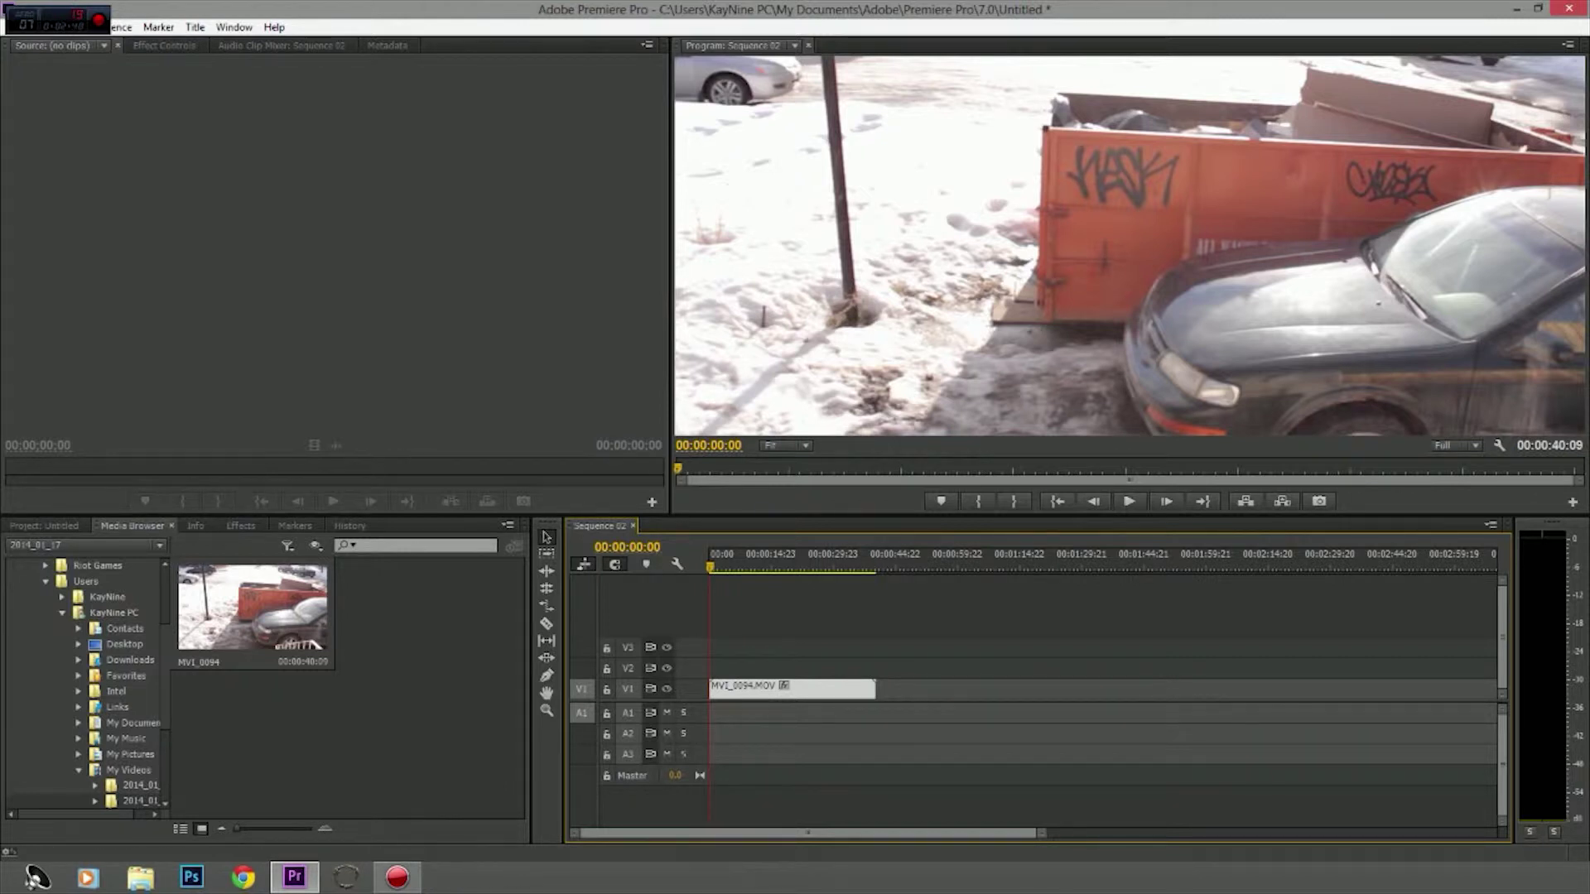
# Step: Load the original MVI_0094 clip in the Source Monitor and widen it to compare its framing with the sequence
pyautogui.click(270, 611)
pyautogui.doubleClick(281, 613)
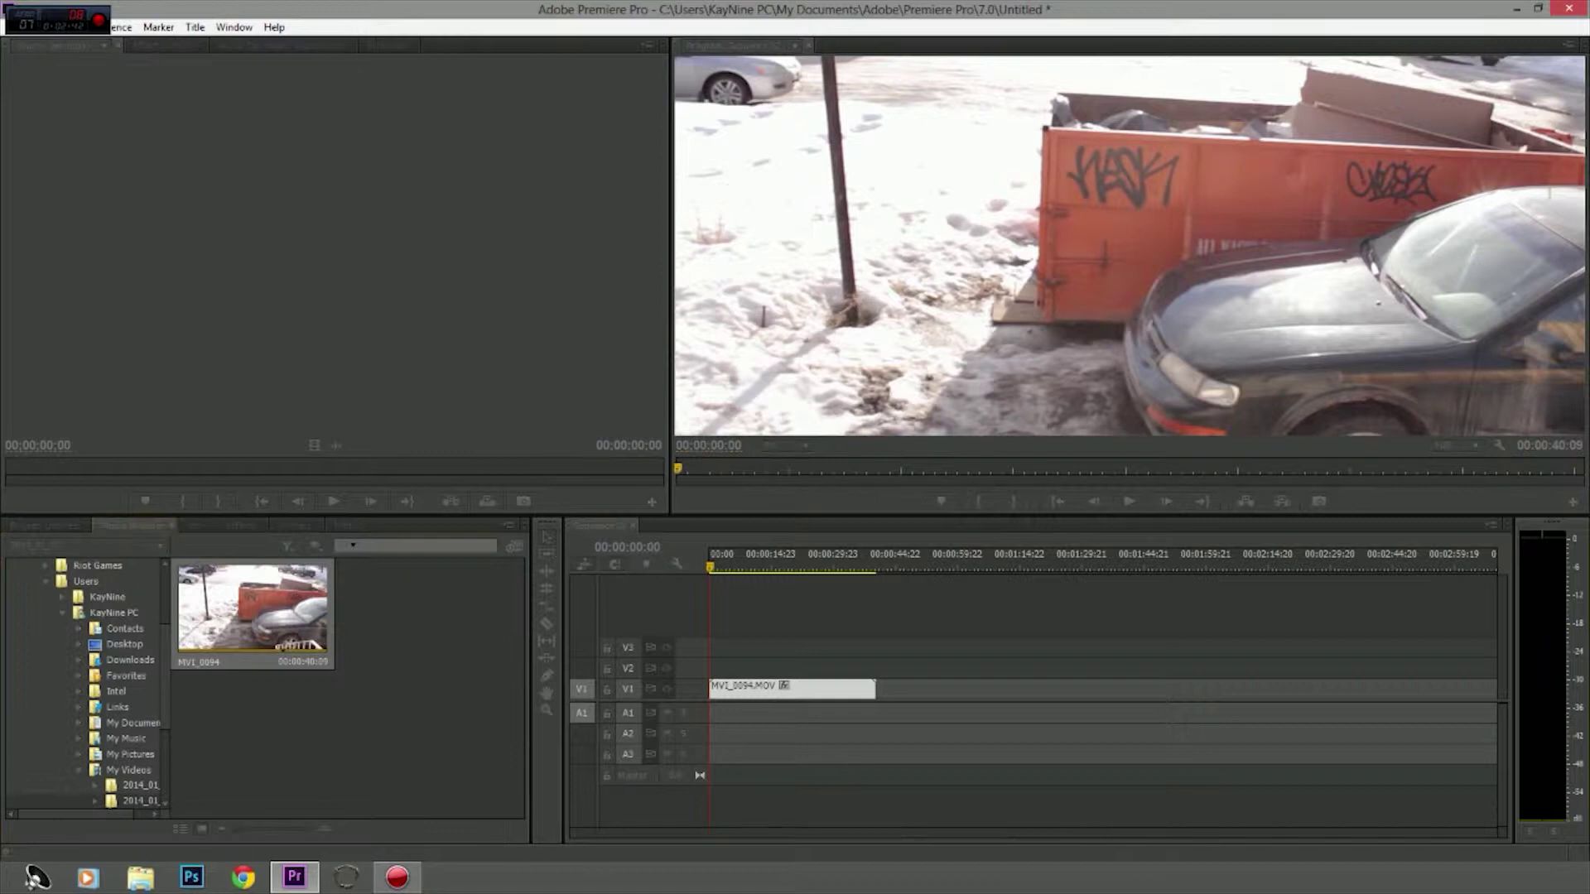
pyautogui.moveTo(671, 273); pyautogui.dragTo(706, 273)
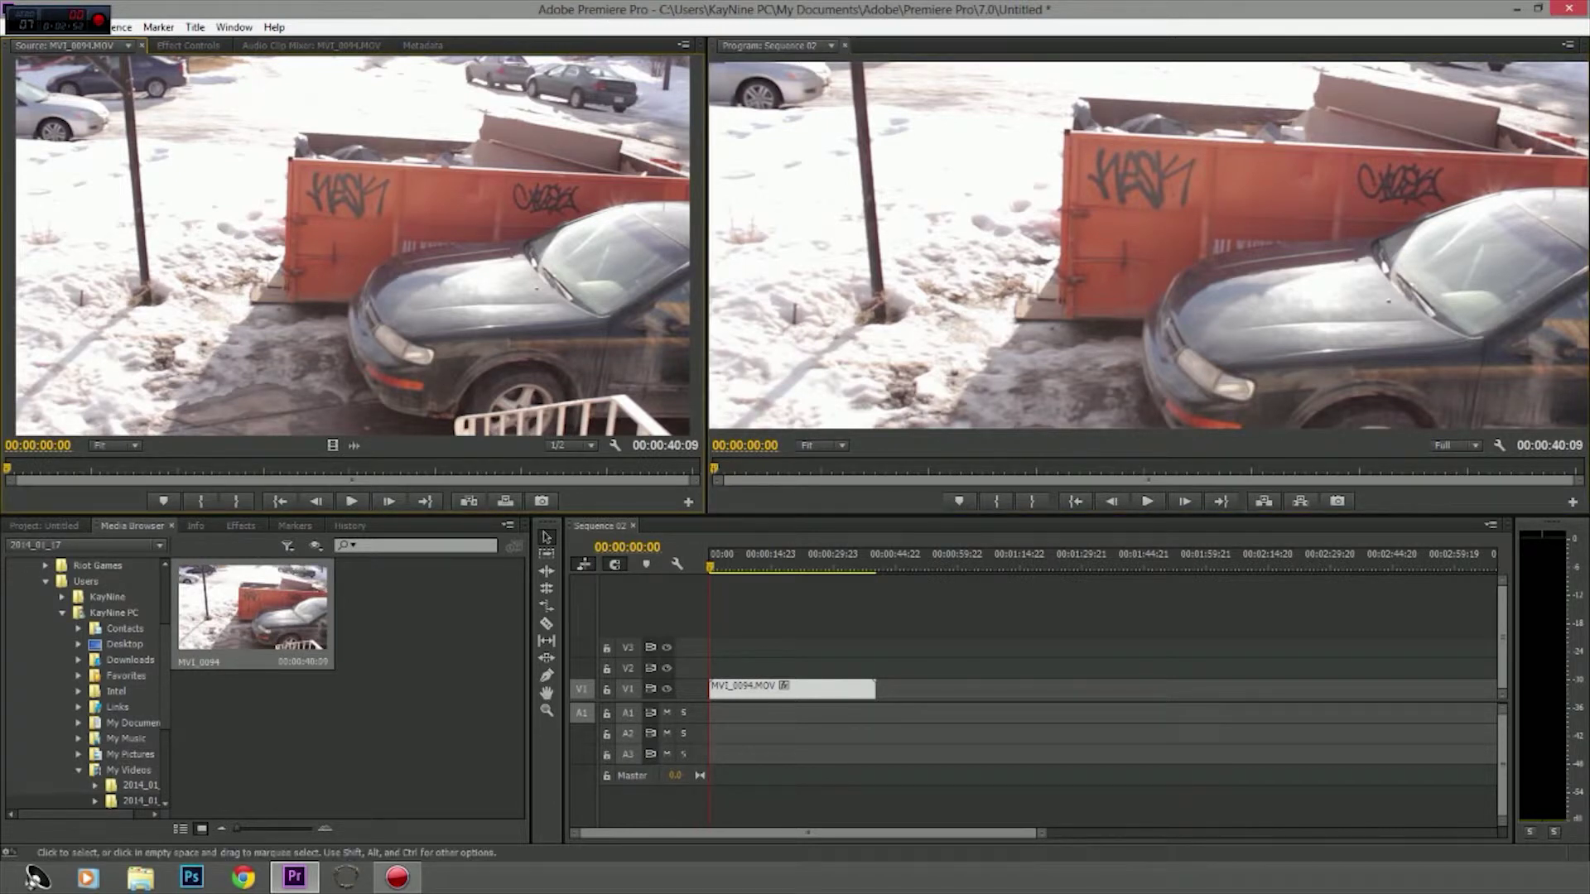
# Step: Reframe the clip on track V1 by setting its vertical Motion position to 325
pyautogui.click(872, 733)
pyautogui.click(803, 690)
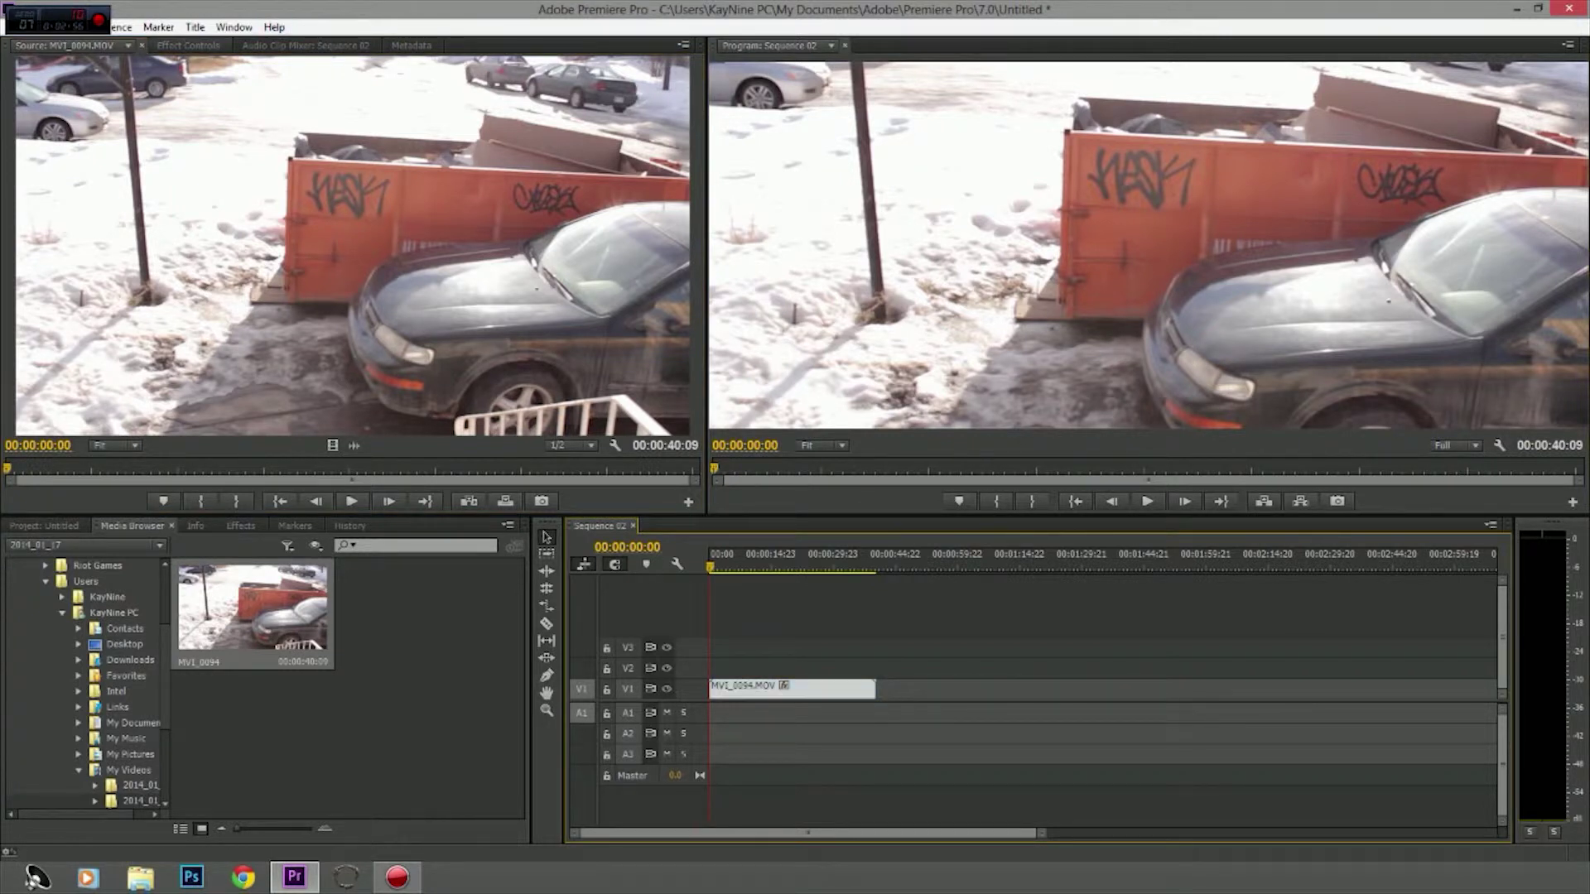
pyautogui.click(188, 45)
pyautogui.click(13, 111)
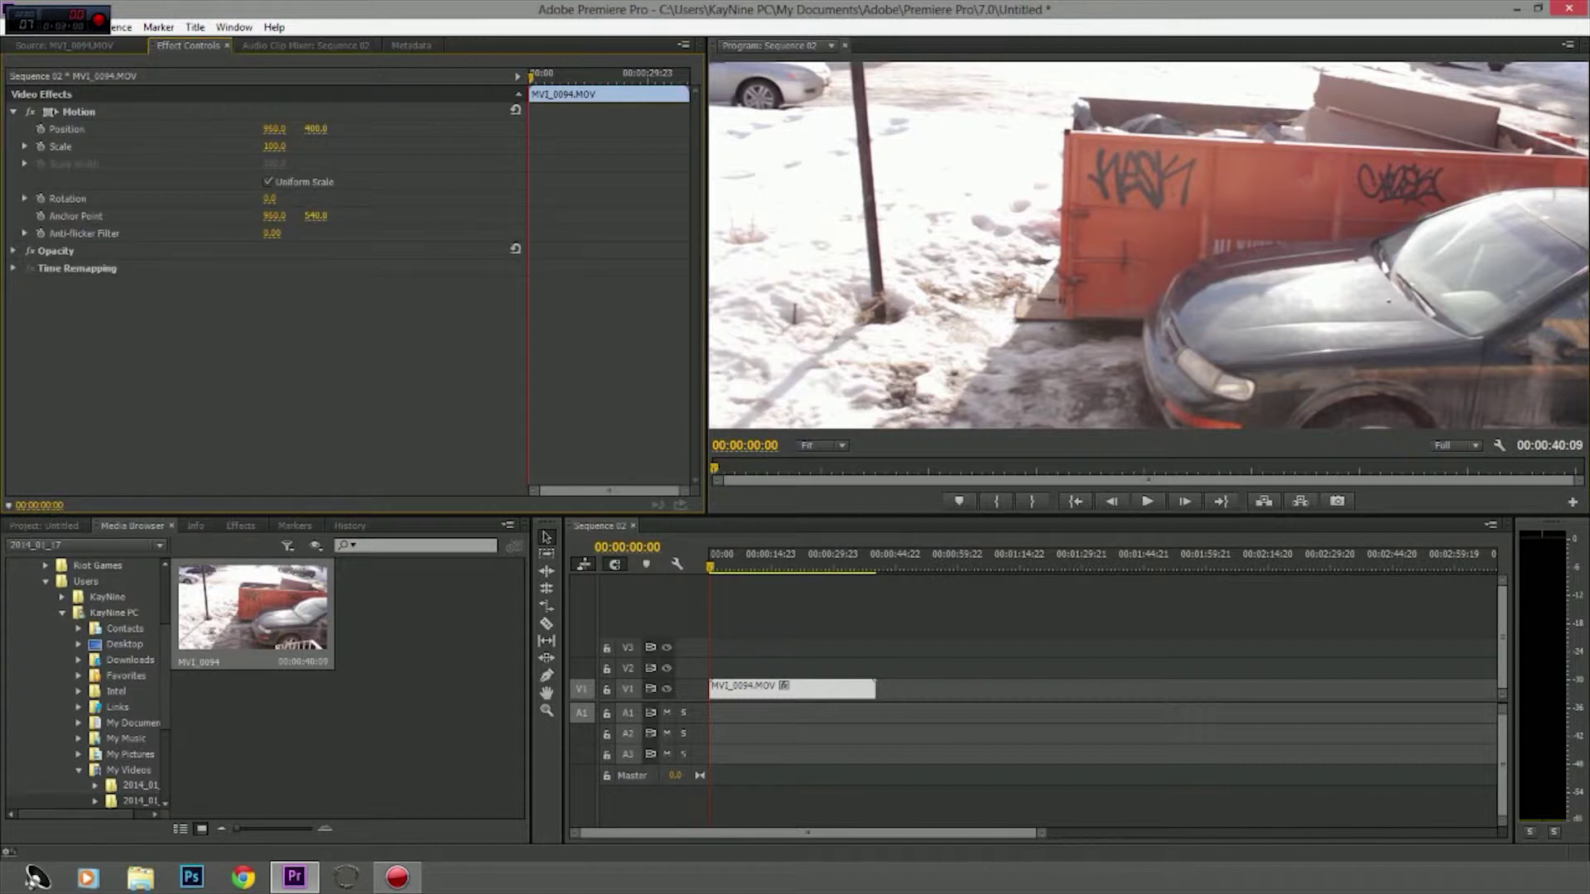
pyautogui.moveTo(315, 128); pyautogui.dragTo(236, 129)
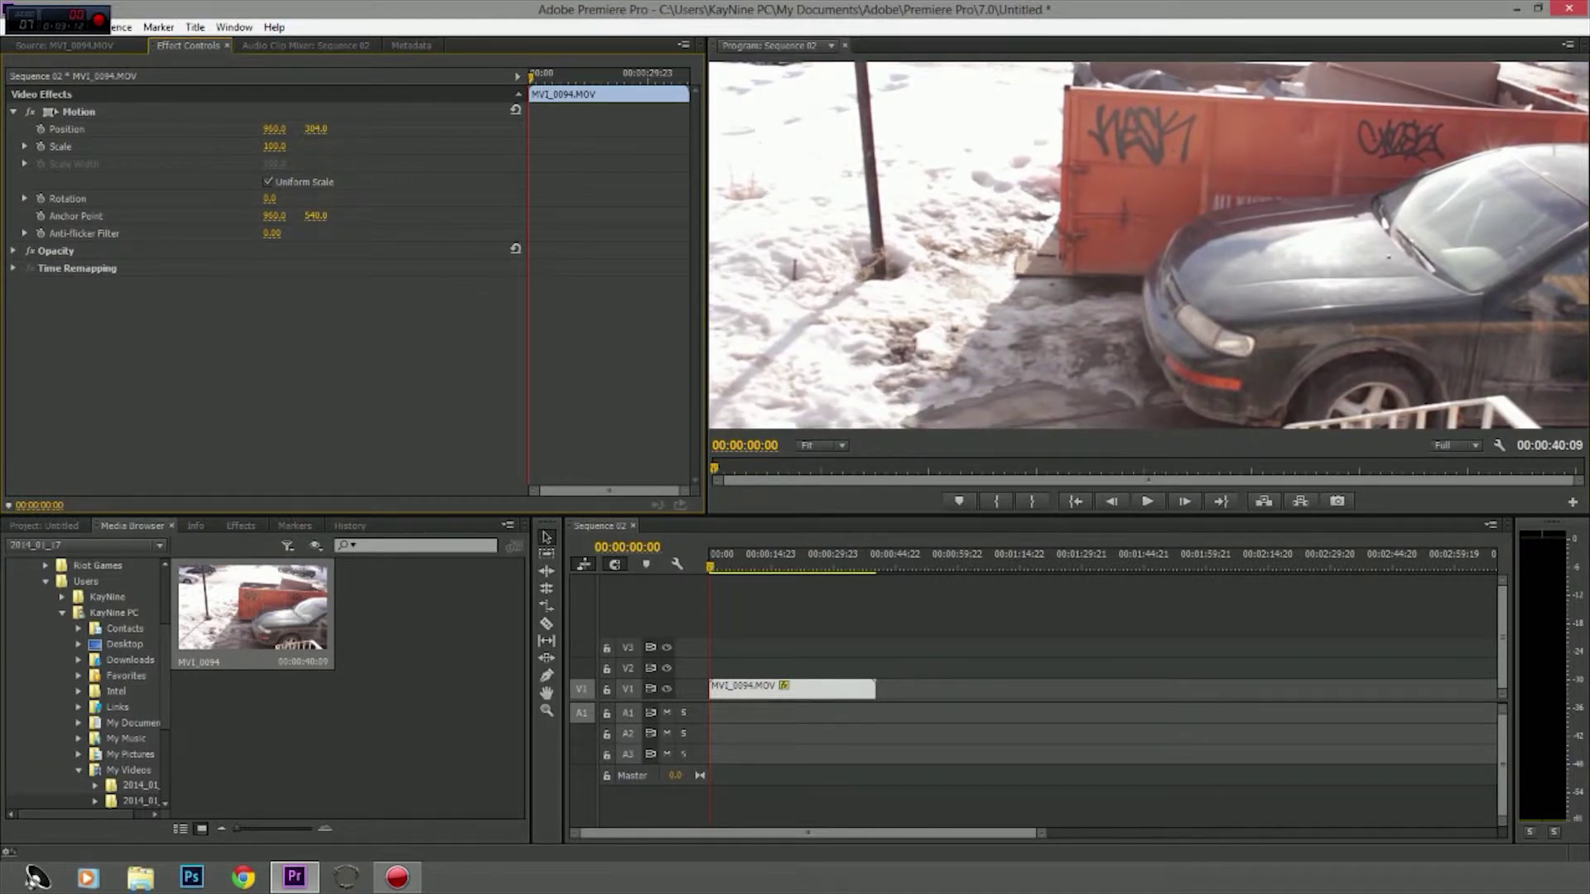
pyautogui.moveTo(236, 128)
pyautogui.mouseDown()
pyautogui.moveTo(518, 129)
pyautogui.moveTo(242, 128)
pyautogui.mouseUp()
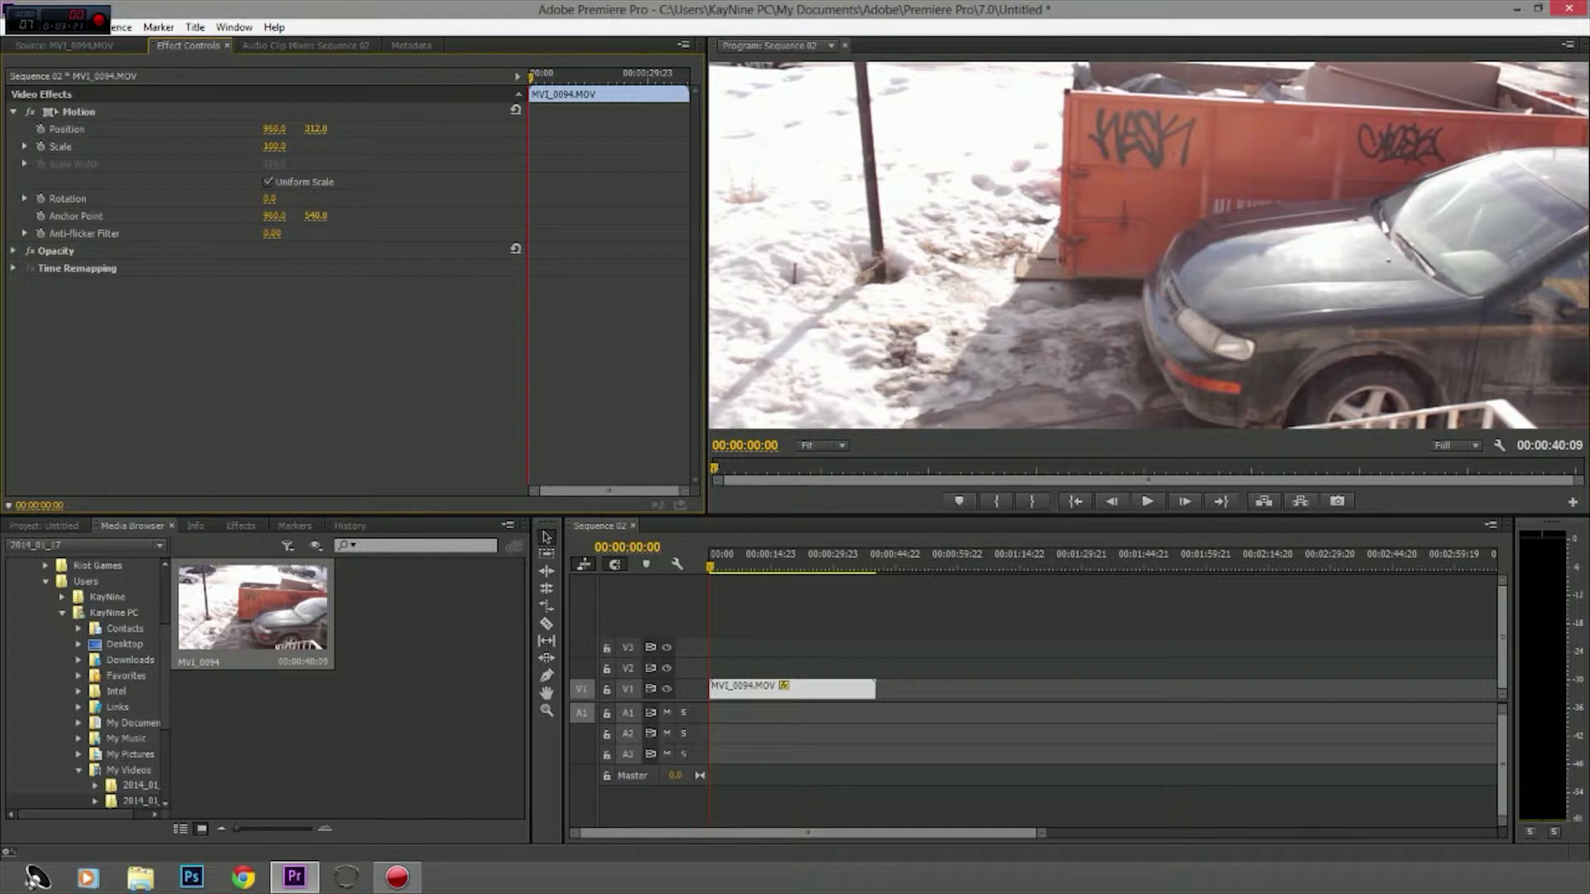
pyautogui.click(315, 129)
pyautogui.write('325')
pyautogui.press('Return')
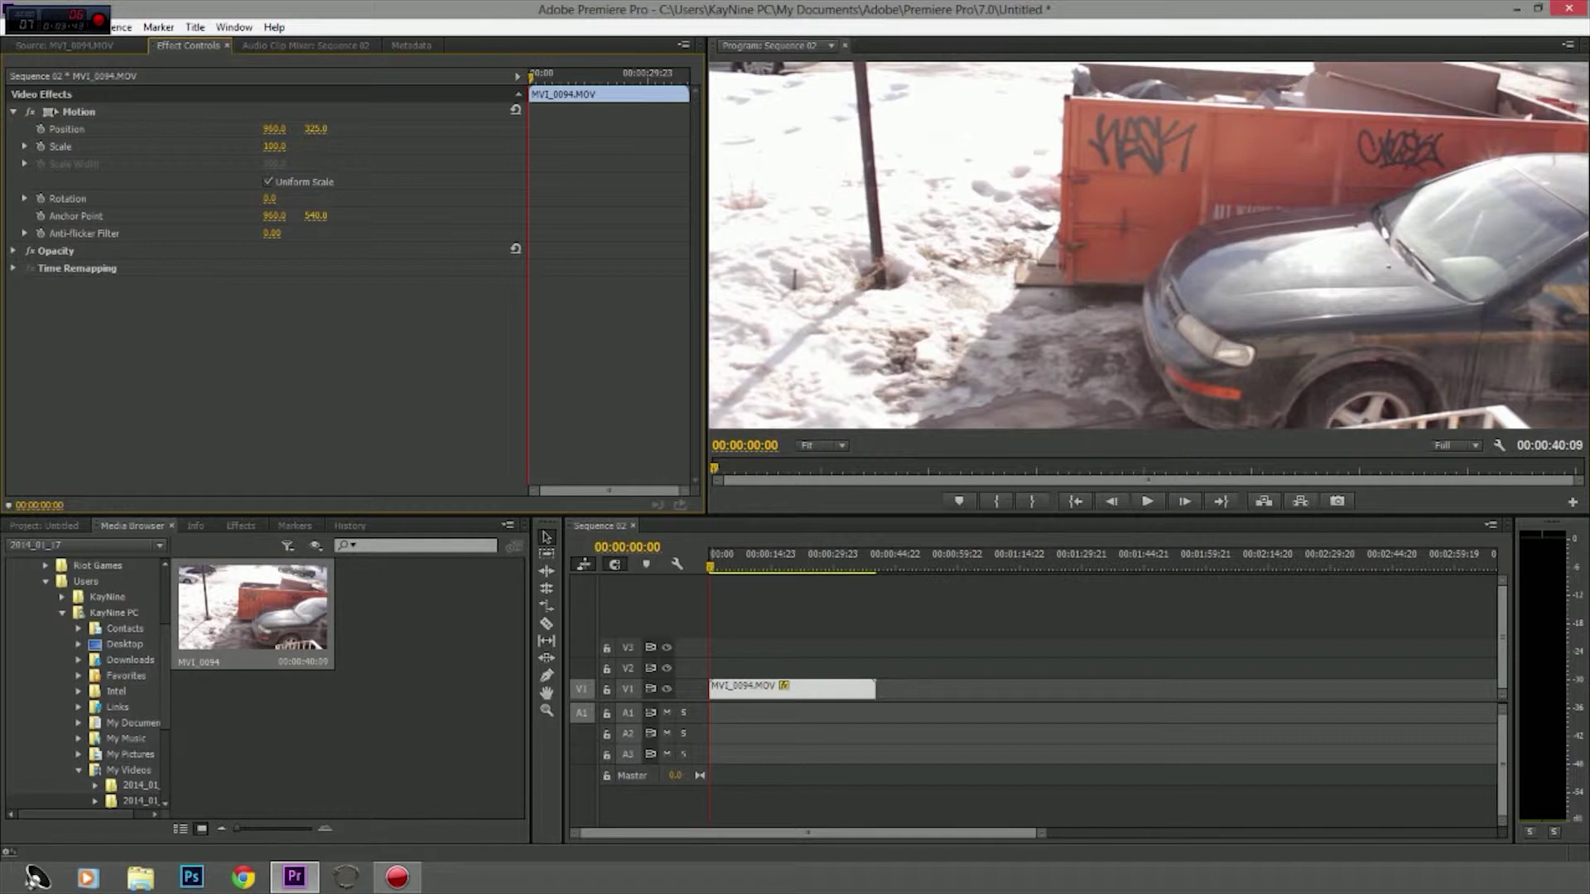
# Step: Search the effects for "color" and apply Three-Way Color Corrector to the MVI_0094 clip on track V1
pyautogui.click(240, 526)
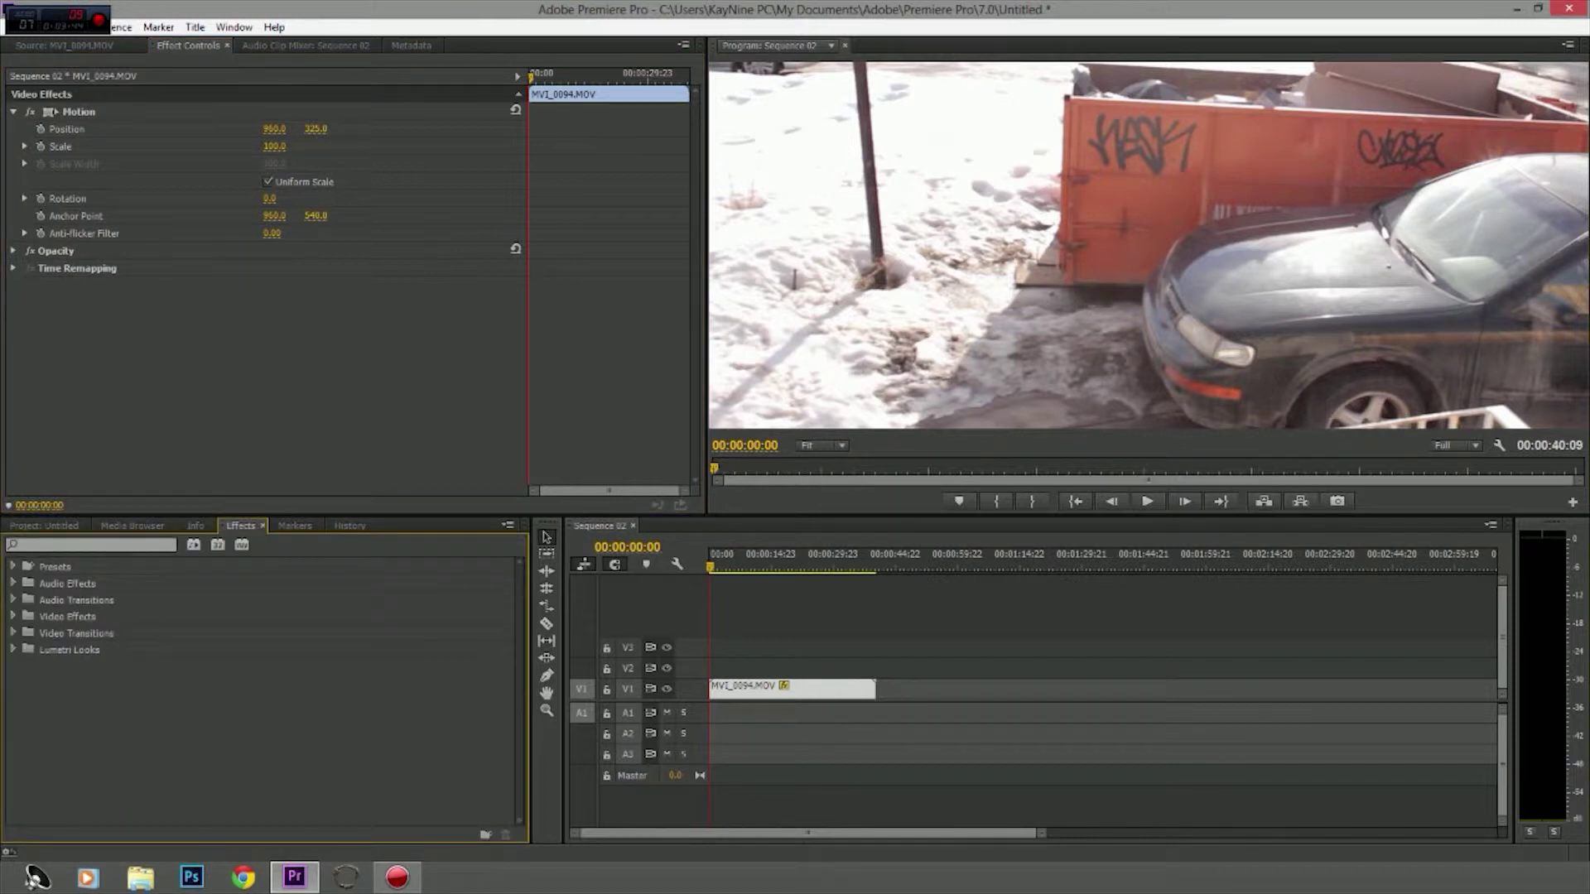
pyautogui.click(82, 545)
pyautogui.write('cl')
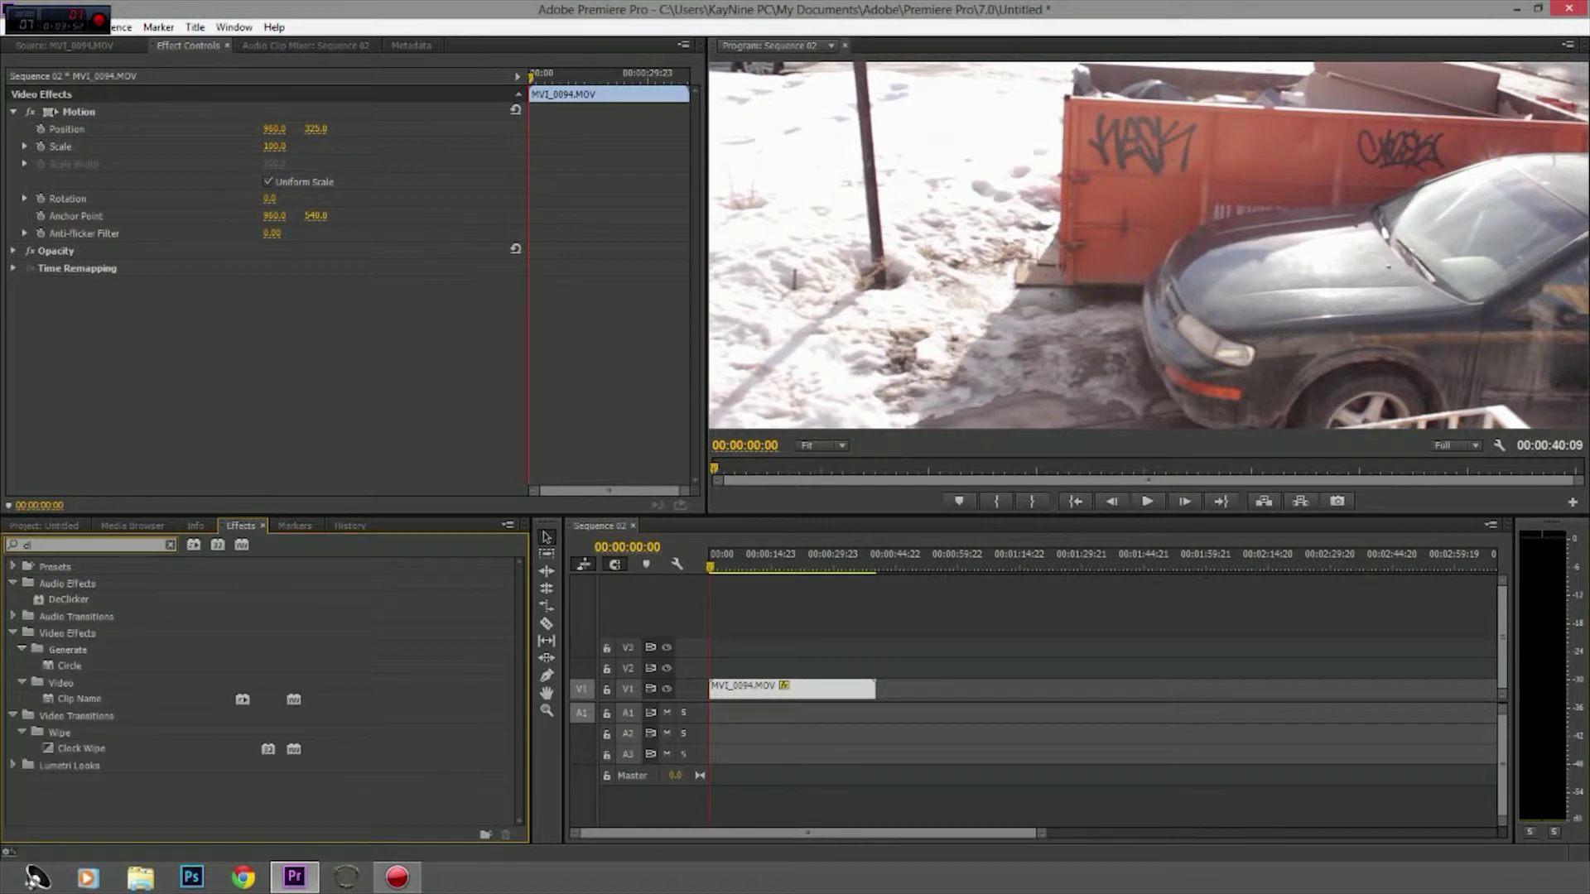
pyautogui.press('BackSpace')
pyautogui.write('olor')
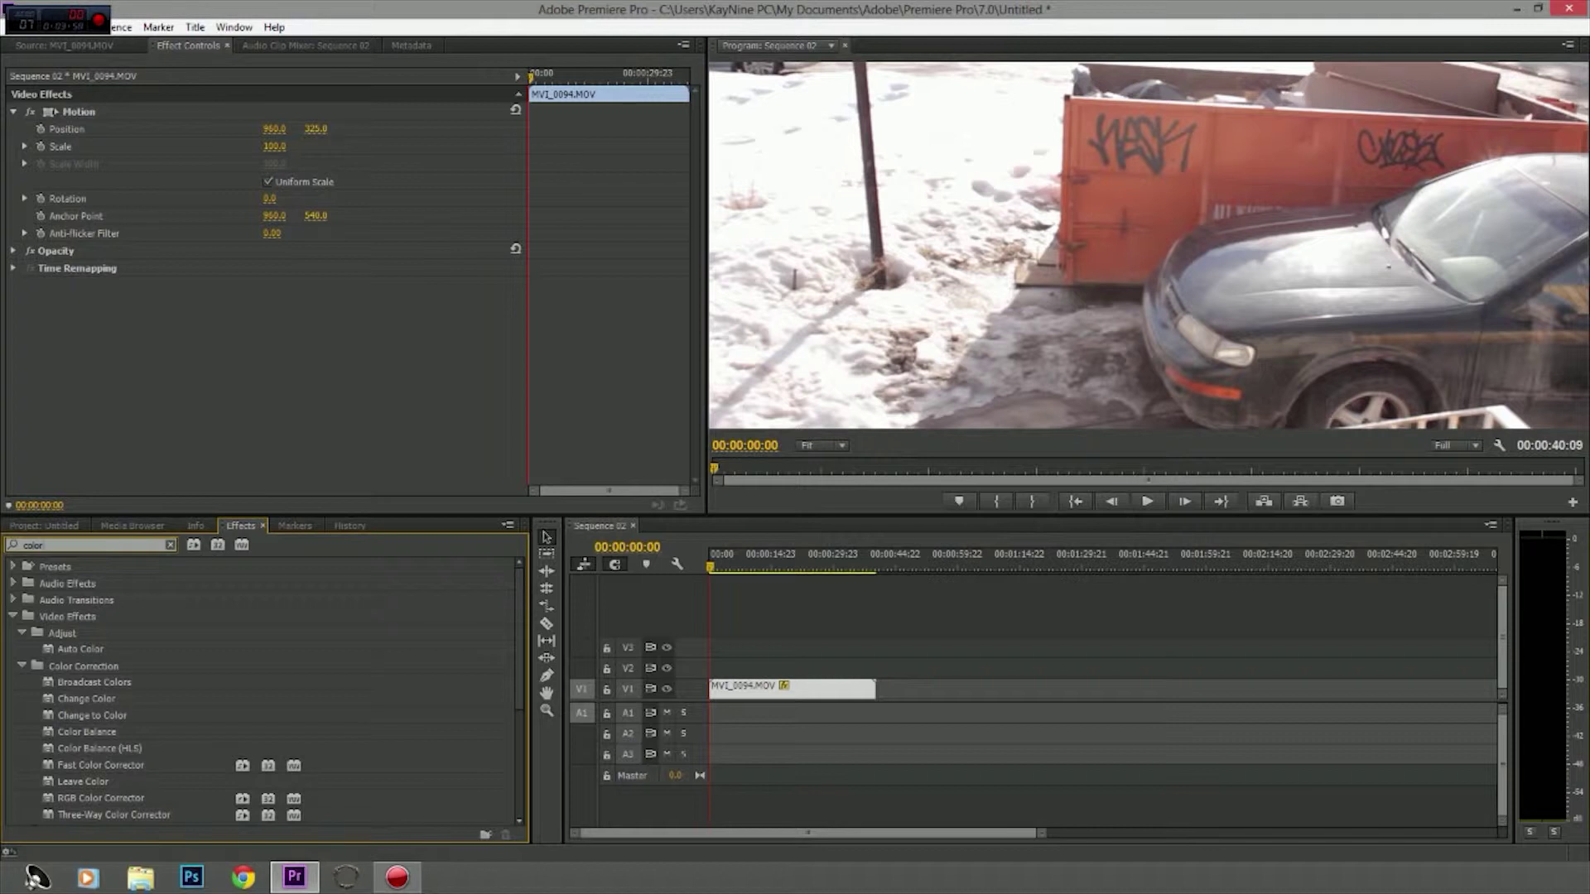
pyautogui.scroll(-1, 99, 637)
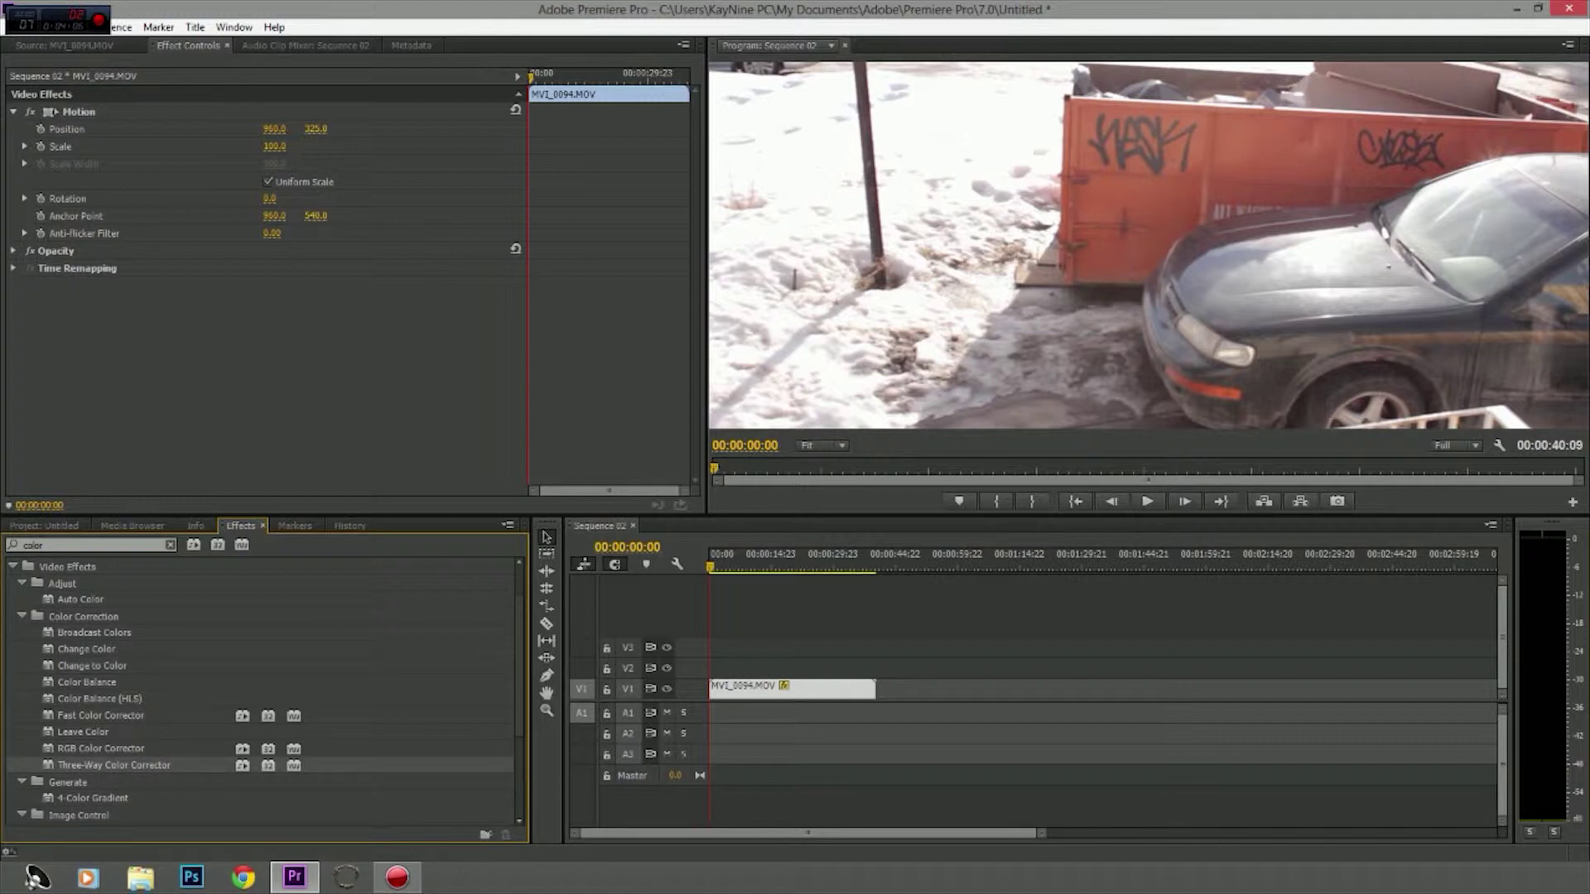
pyautogui.moveTo(113, 766)
pyautogui.mouseDown()
pyautogui.moveTo(811, 689)
pyautogui.moveTo(797, 689)
pyautogui.mouseUp()
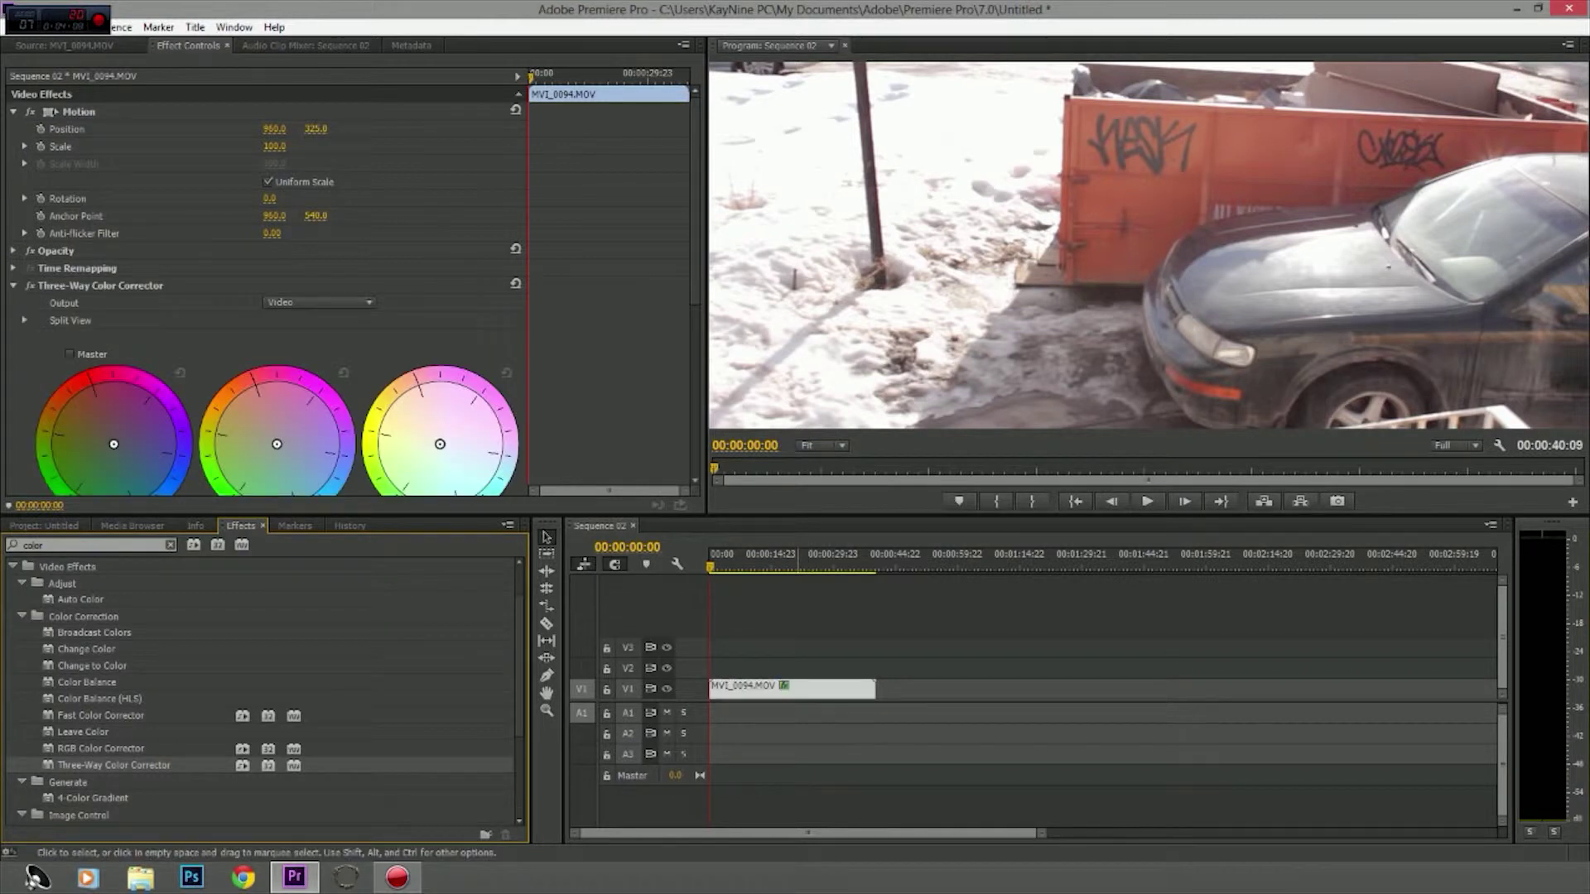
# Step: Bring the Three-Way Color Corrector's wheels and level controls into view and move the playhead to 00:00:09:17
pyautogui.scroll(-3, 273, 290)
pyautogui.scroll(3, 273, 290)
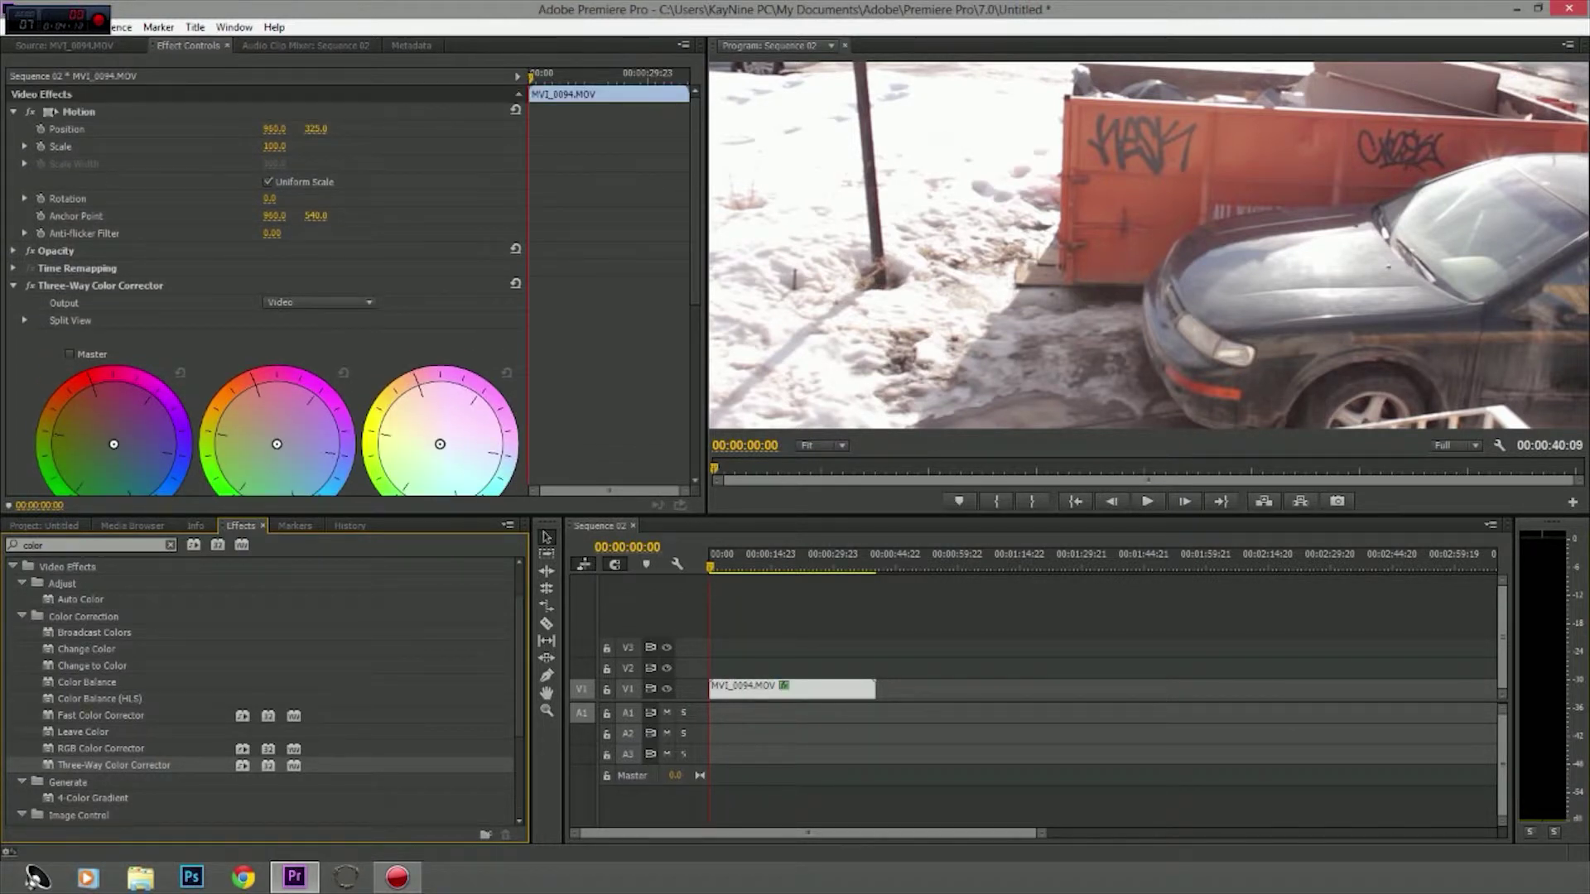
pyautogui.moveTo(706, 332)
pyautogui.mouseDown()
pyautogui.moveTo(654, 332)
pyautogui.moveTo(682, 331)
pyautogui.mouseUp()
pyautogui.scroll(-6, 274, 290)
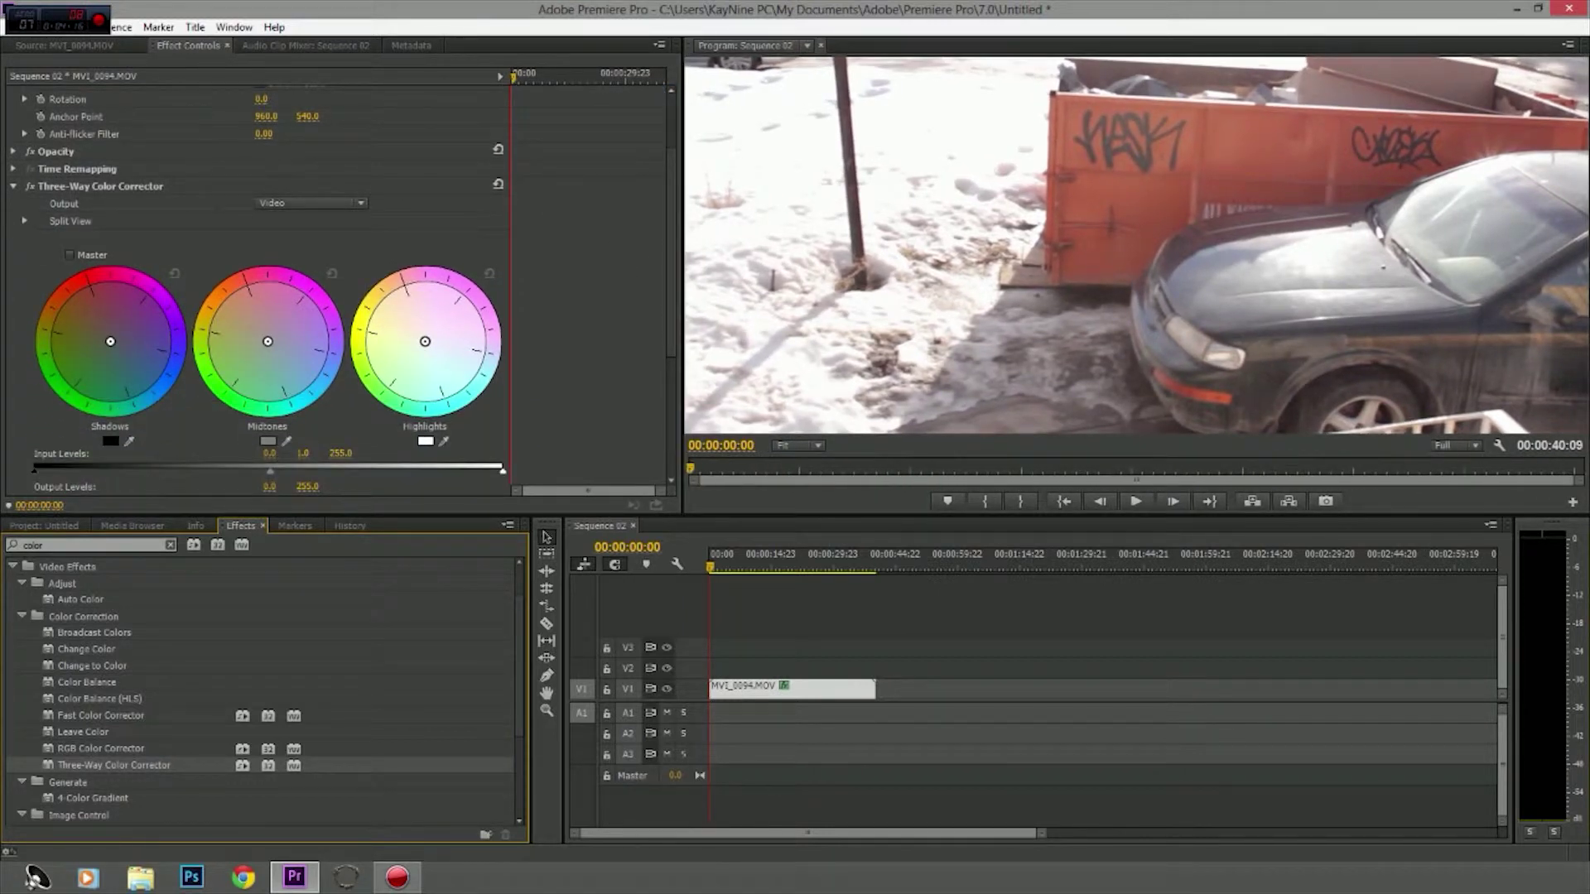
pyautogui.scroll(-6, 273, 289)
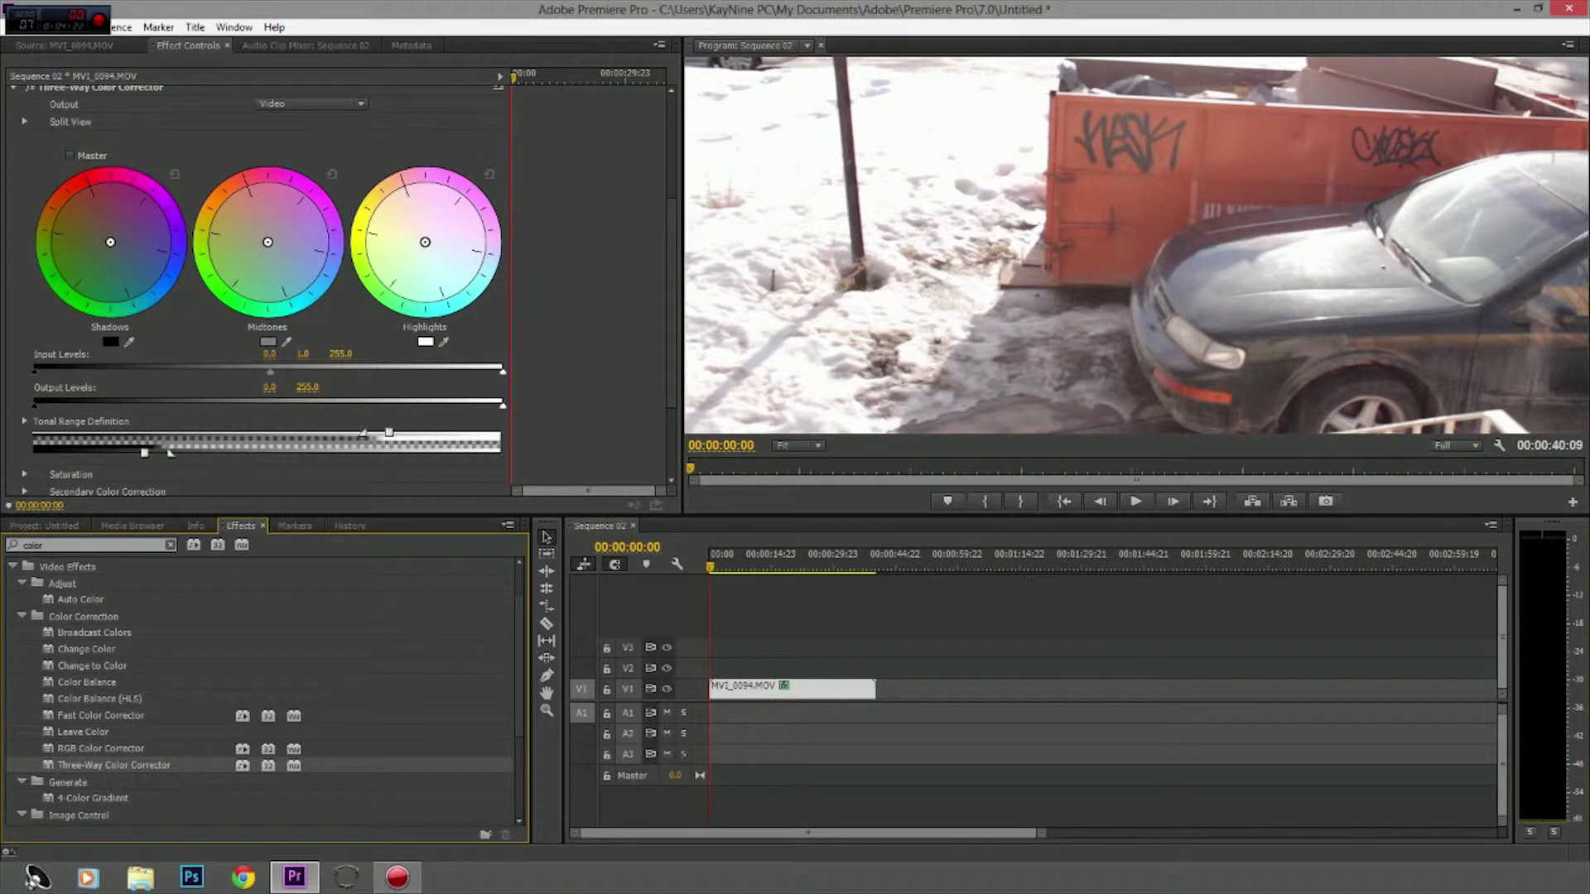
pyautogui.click(692, 468)
pyautogui.moveTo(691, 469); pyautogui.dragTo(923, 469)
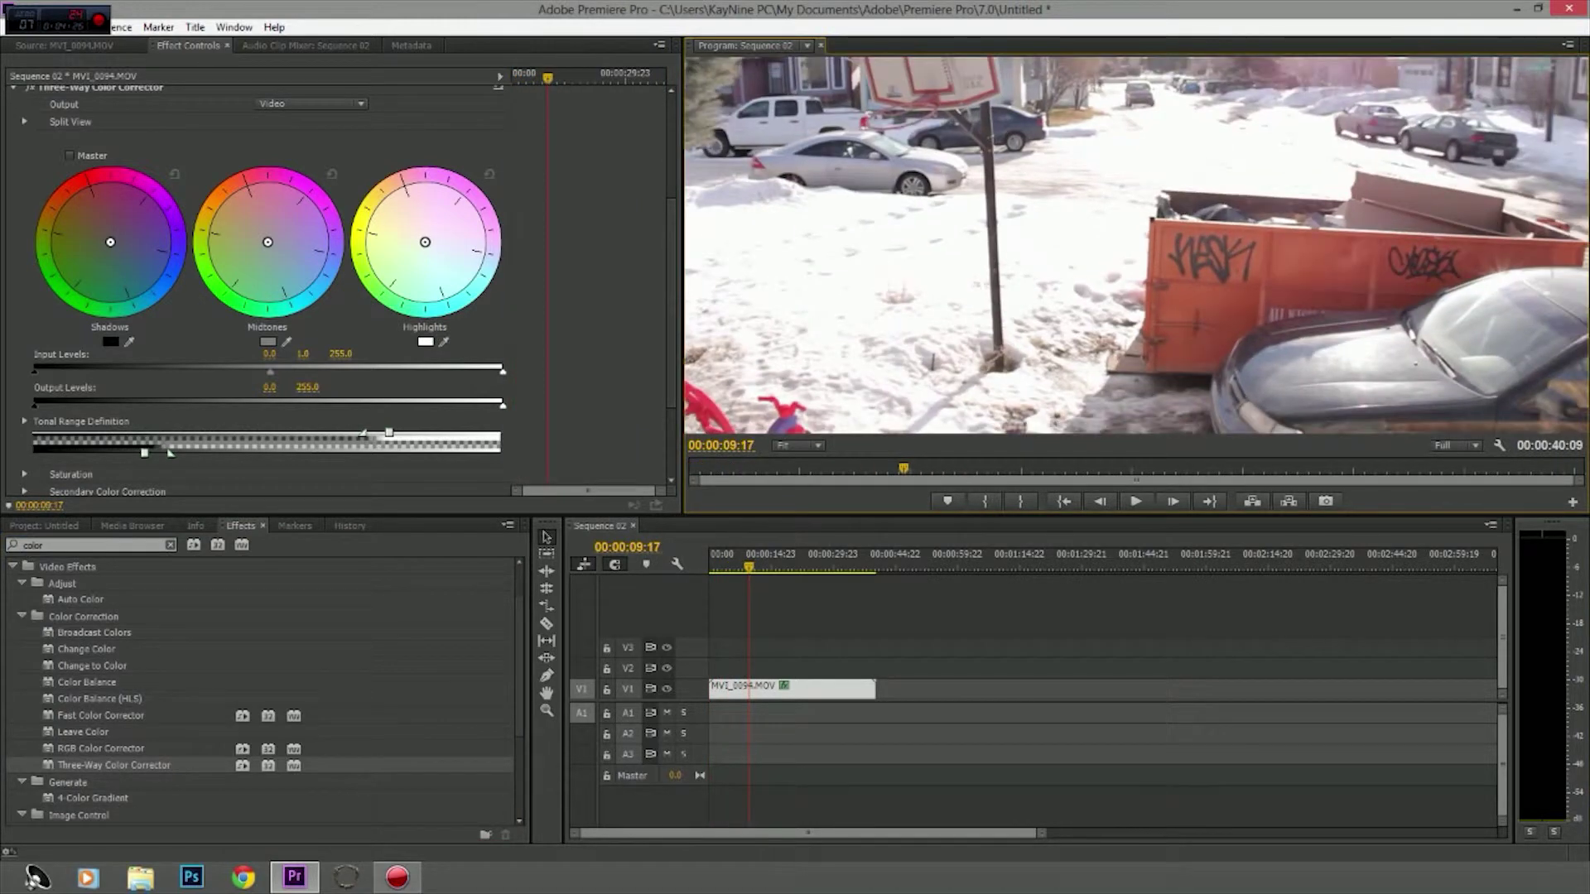
# Step: Nudge the Shadows wheel slightly off center, preview the footage, and park the playhead at 00:00:07:20
pyautogui.moveTo(111, 242)
pyautogui.mouseDown()
pyautogui.moveTo(102, 219)
pyautogui.moveTo(112, 269)
pyautogui.moveTo(110, 241)
pyautogui.mouseUp()
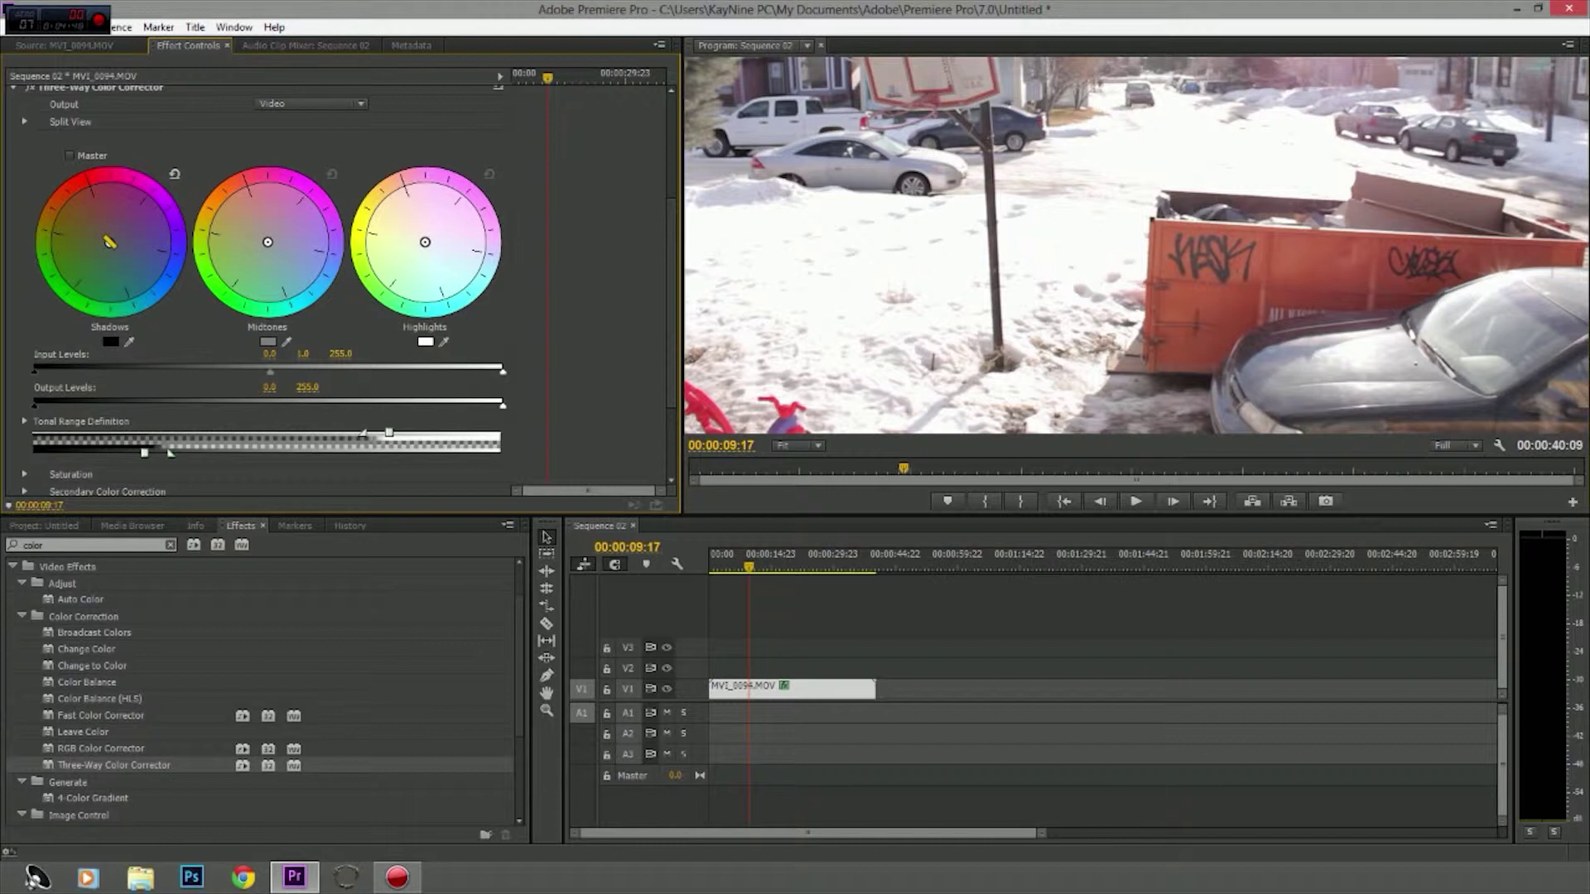
pyautogui.moveTo(108, 243); pyautogui.dragTo(108, 242)
pyautogui.press('space')
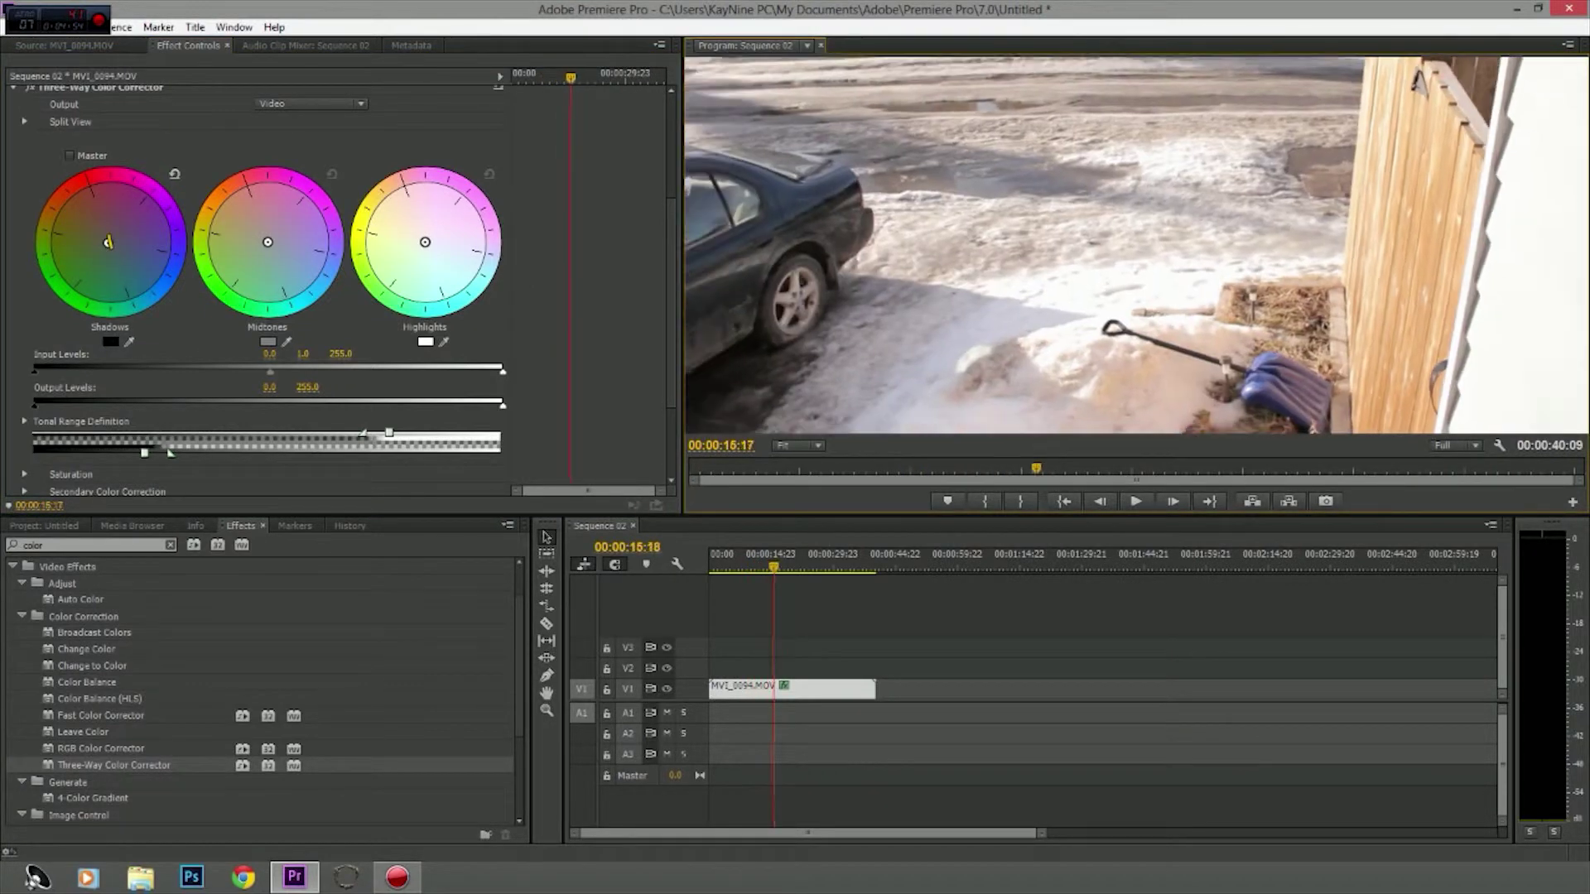
pyautogui.press('j')
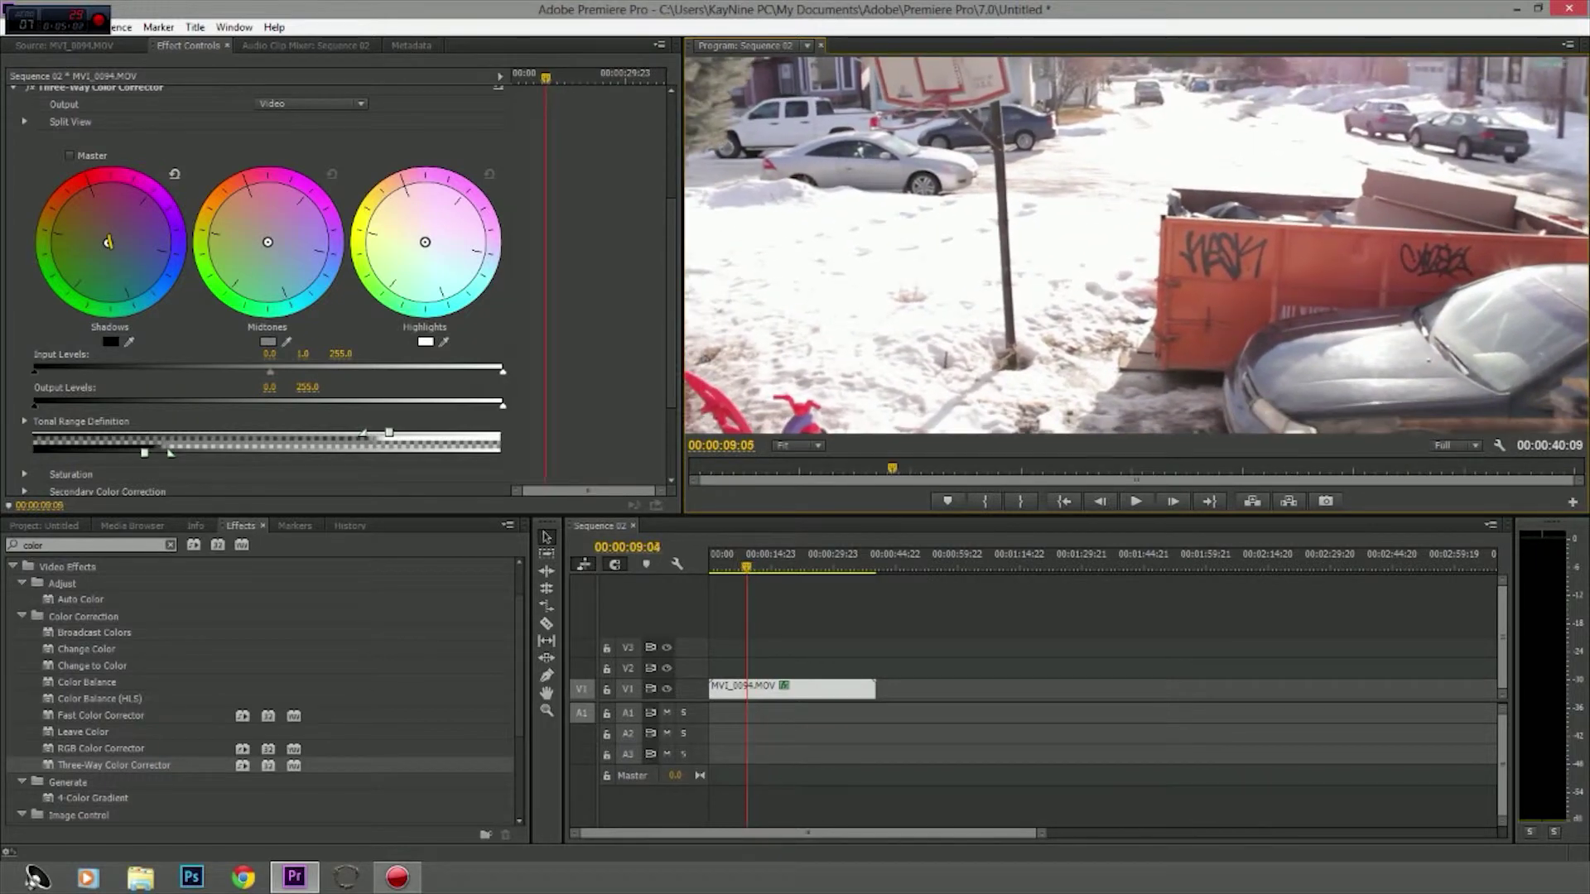
pyautogui.moveTo(857, 468)
pyautogui.mouseDown()
pyautogui.moveTo(897, 468)
pyautogui.moveTo(862, 468)
pyautogui.mouseUp()
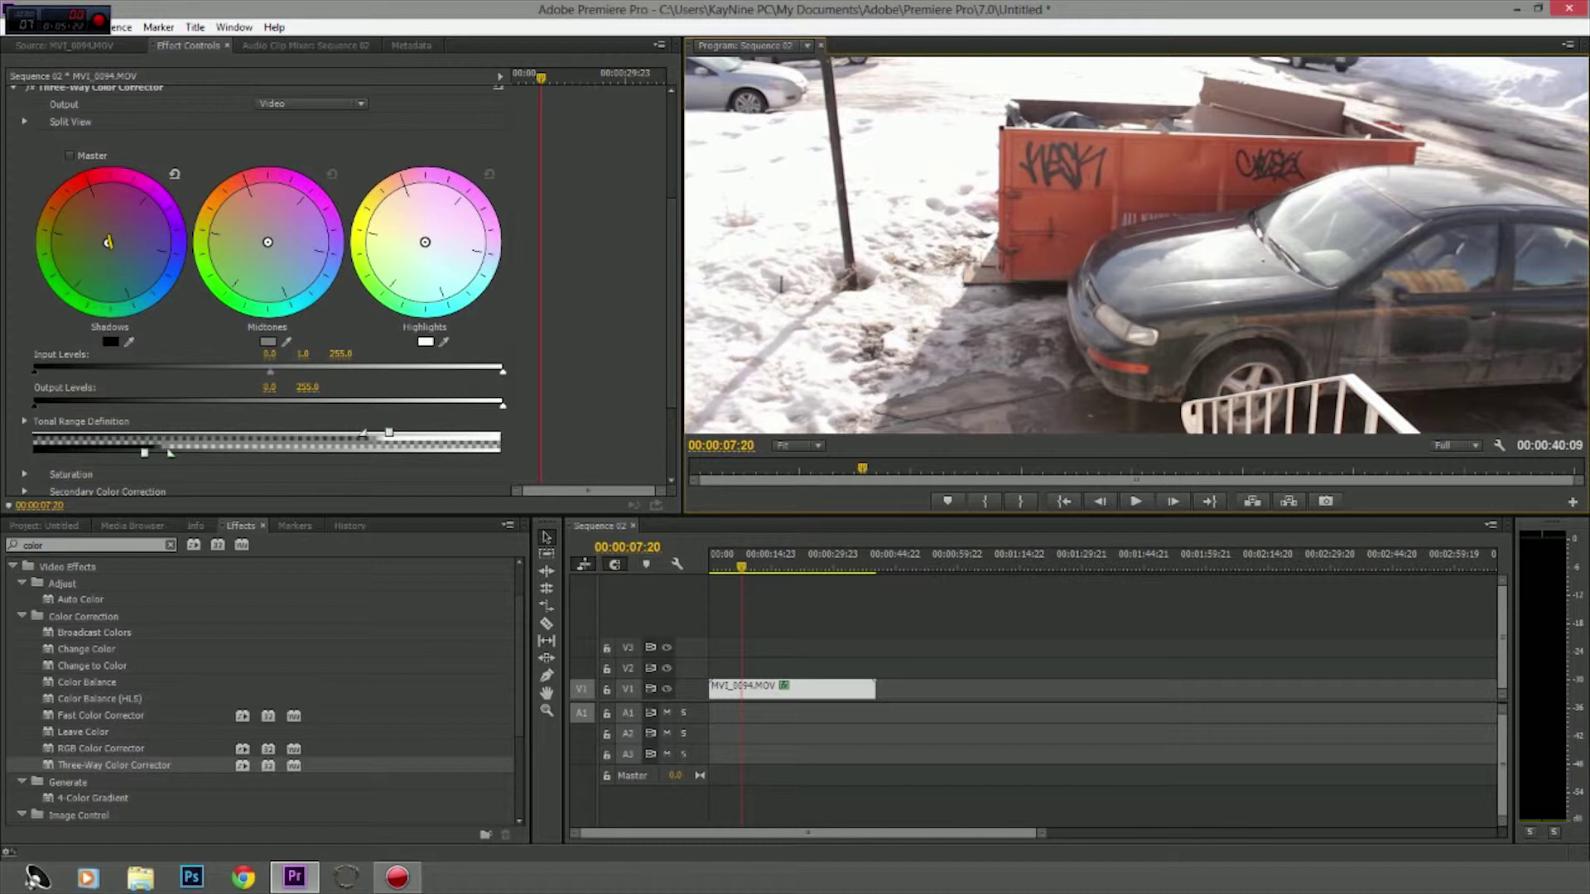
# Step: Tint the shadows and highlights toward blue with the color wheels and shift the midtones slightly, checking against the original clip
pyautogui.moveTo(109, 242); pyautogui.dragTo(143, 256)
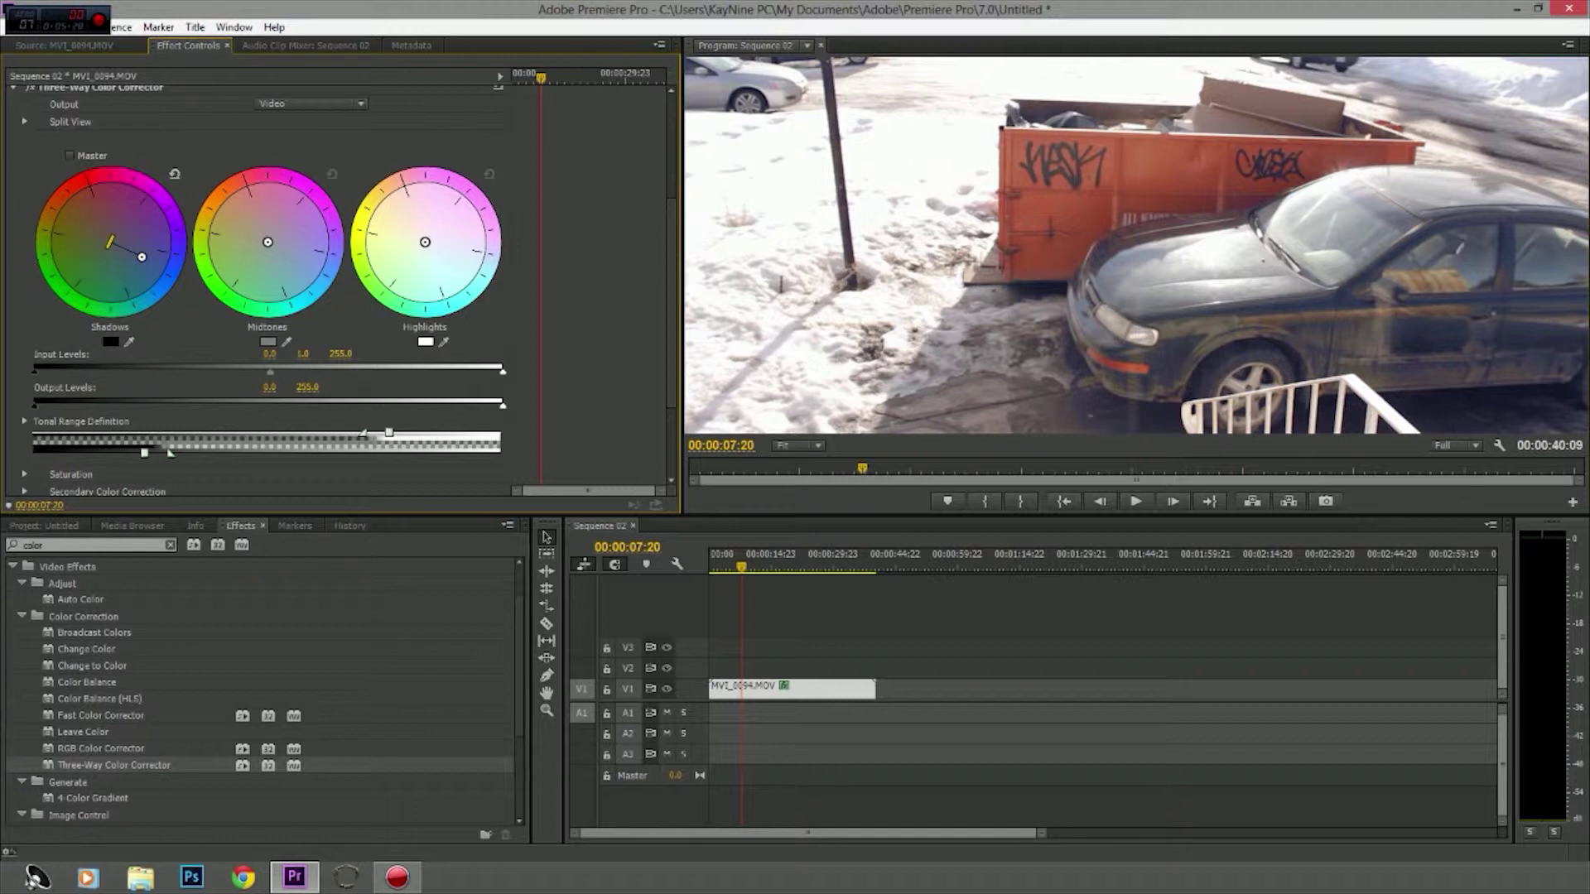
pyautogui.moveTo(143, 256)
pyautogui.mouseDown()
pyautogui.moveTo(81, 212)
pyautogui.moveTo(133, 257)
pyautogui.mouseUp()
pyautogui.click(65, 46)
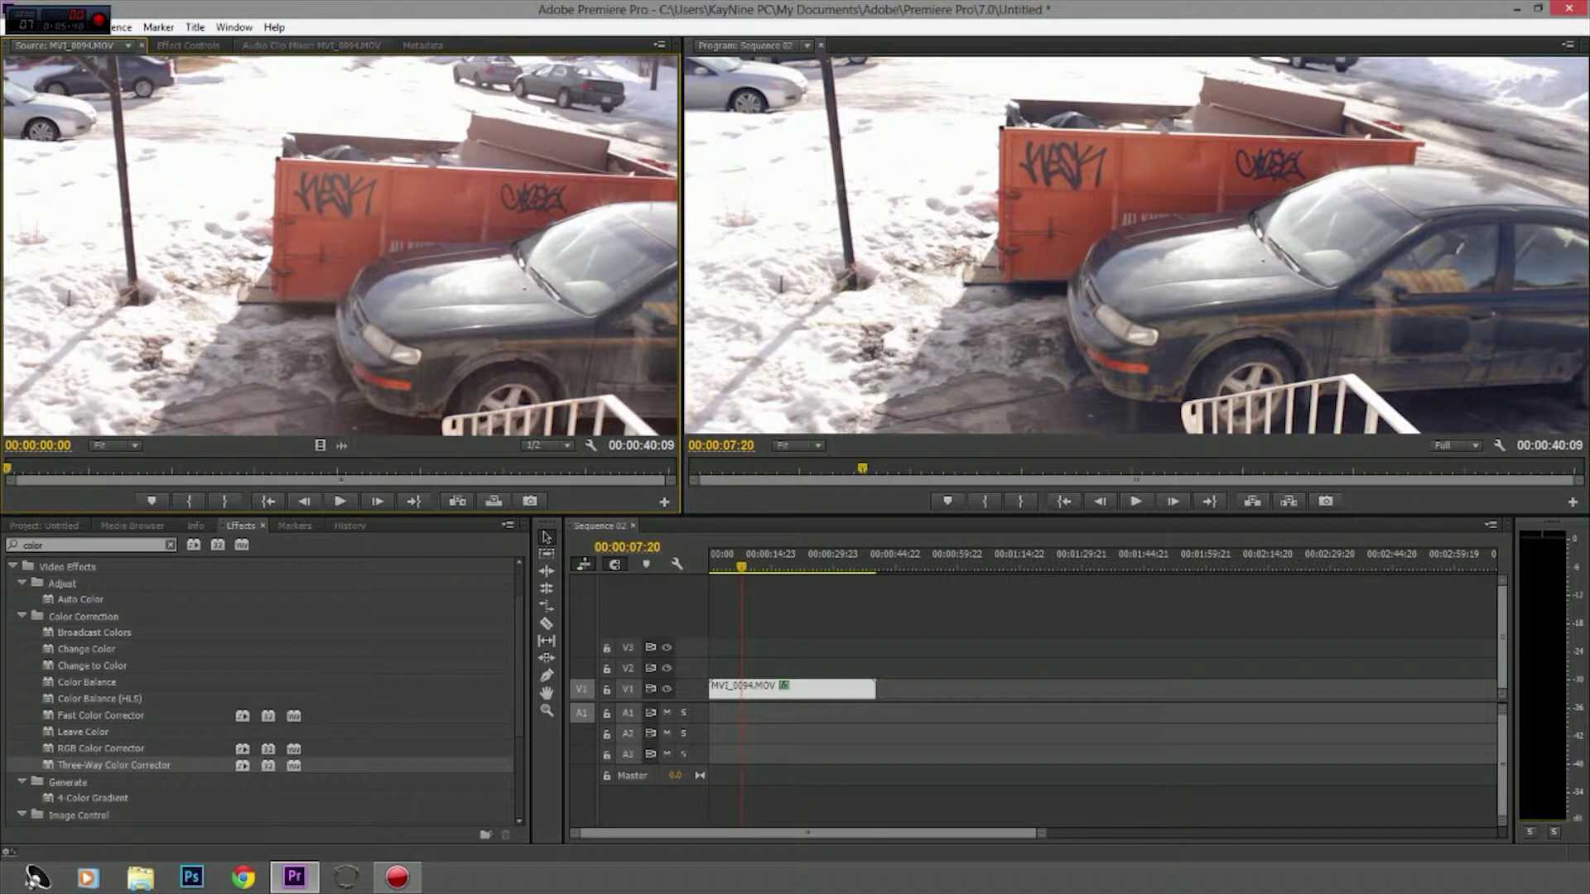
pyautogui.click(188, 46)
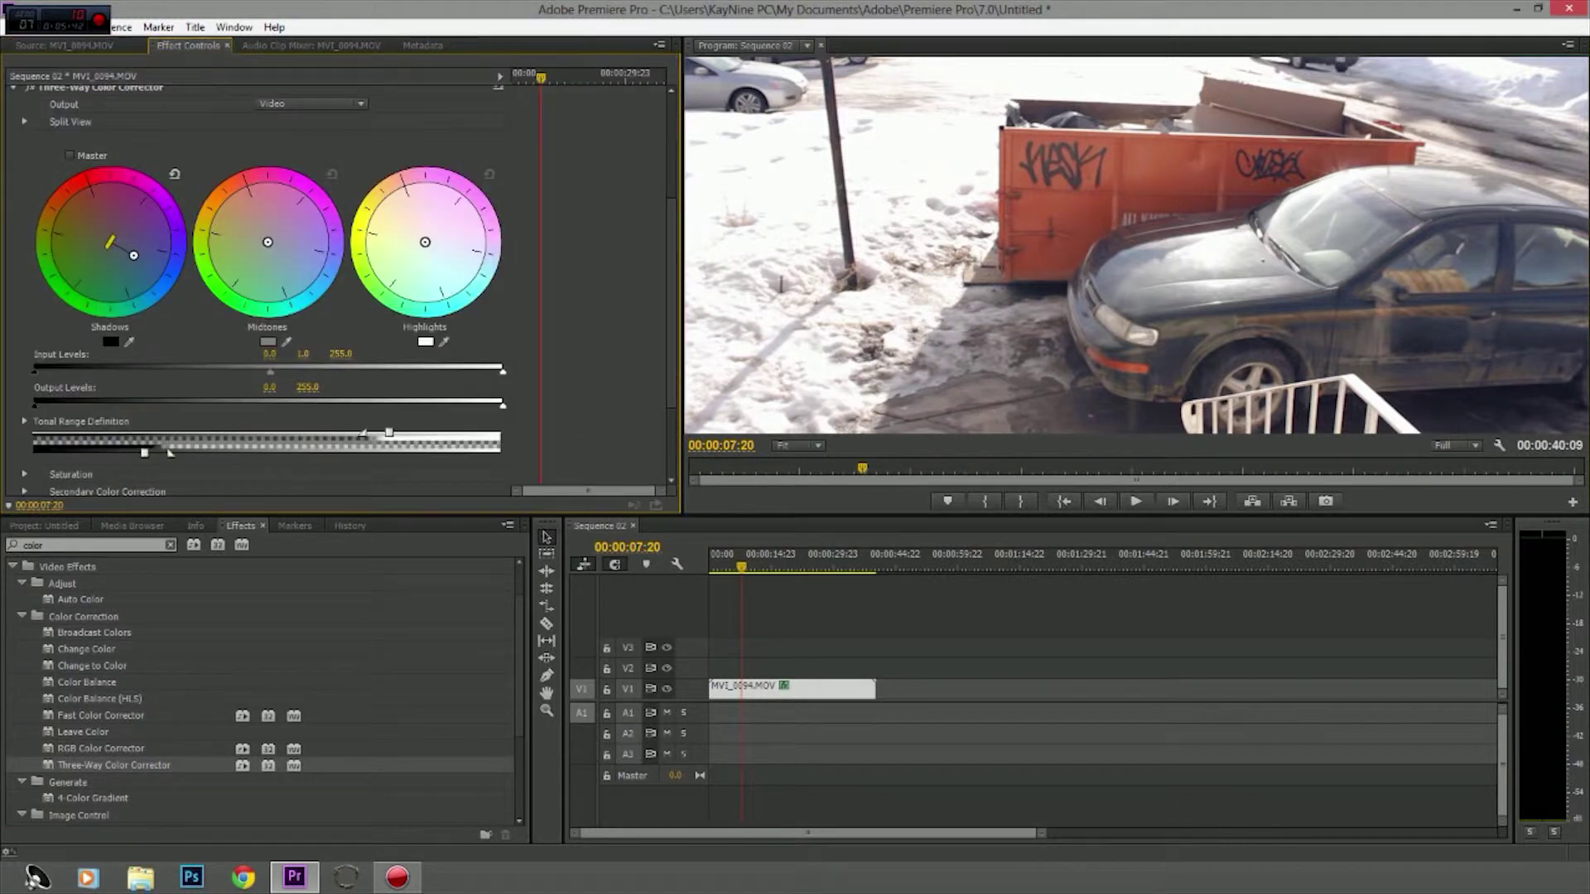
pyautogui.moveTo(133, 255); pyautogui.dragTo(143, 265)
pyautogui.moveTo(268, 241)
pyautogui.mouseDown()
pyautogui.moveTo(306, 225)
pyautogui.moveTo(305, 258)
pyautogui.moveTo(250, 285)
pyautogui.moveTo(318, 248)
pyautogui.moveTo(305, 204)
pyautogui.moveTo(270, 245)
pyautogui.mouseUp()
pyautogui.moveTo(425, 241); pyautogui.dragTo(460, 258)
# Step: Examine the tinted car and dumpster shot frame by frame around 00:00:07:19
pyautogui.press('Left')
pyautogui.press('Left')
pyautogui.press('Left')
pyautogui.press('Left')
pyautogui.press('Left')
pyautogui.press('Left')
pyautogui.press('Left')
pyautogui.press('Left')
pyautogui.press('Left')
pyautogui.press('Left')
pyautogui.press('Left')
pyautogui.press('Left')
pyautogui.press('Left')
pyautogui.press('Left')
pyautogui.press('Left')
pyautogui.press('Left')
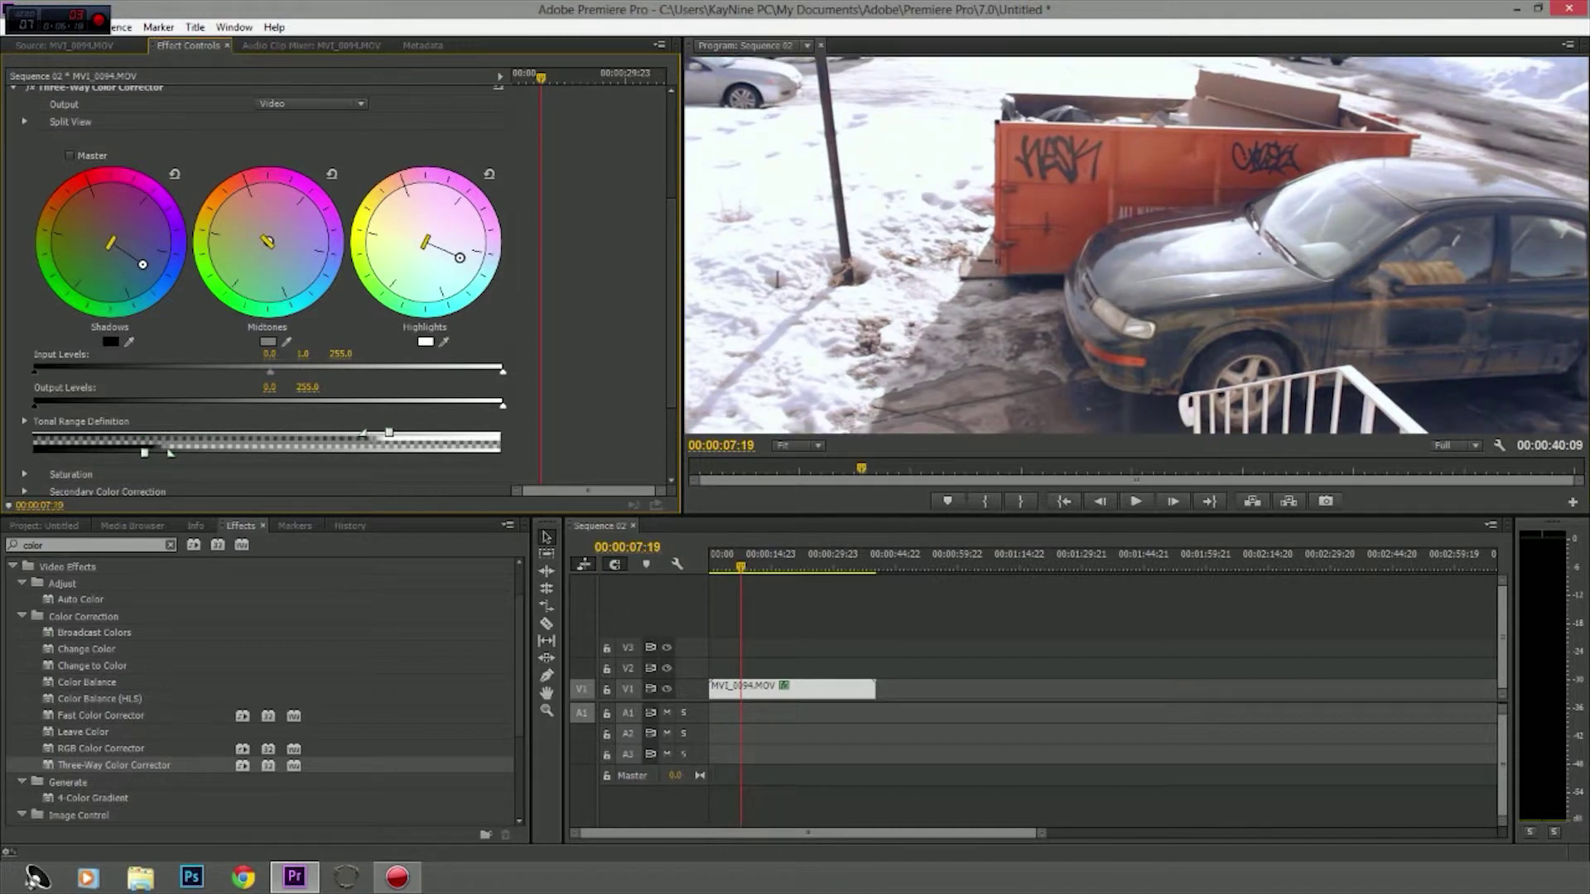
pyautogui.press('space')
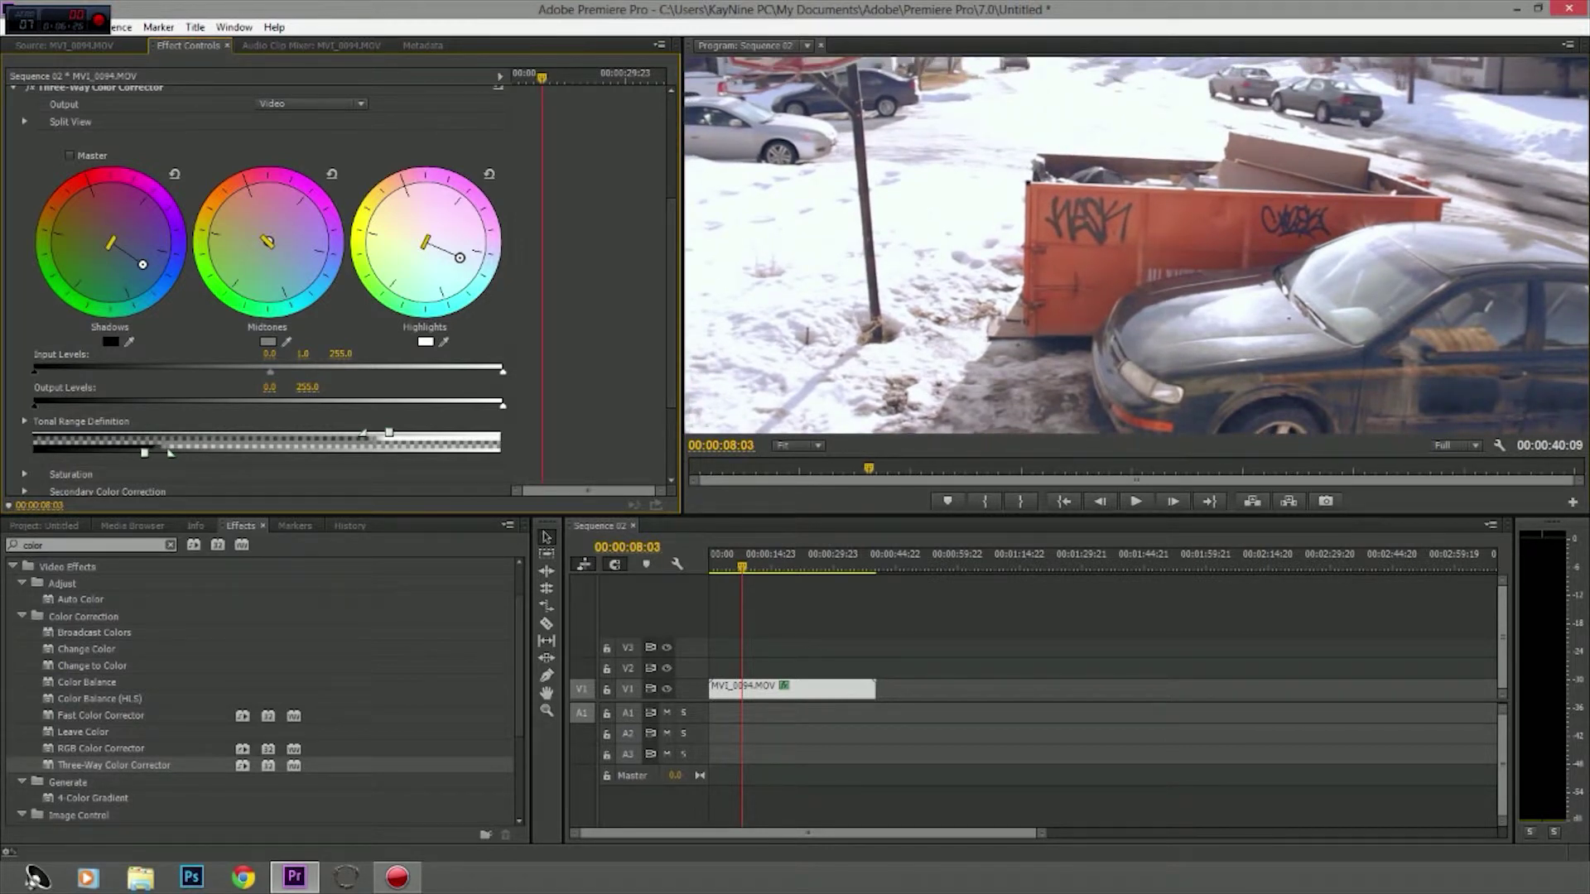
pyautogui.press('Left')
pyautogui.press('Left')
pyautogui.press('Left')
pyautogui.press('Left')
pyautogui.press('Left')
pyautogui.press('Left')
pyautogui.press('Left')
pyautogui.press('Left')
pyautogui.press('Left')
pyautogui.press('Left')
pyautogui.press('Left')
pyautogui.press('Left')
pyautogui.press('Left')
pyautogui.press('Left')
pyautogui.press('Left')
pyautogui.press('Left')
pyautogui.press('Left')
pyautogui.press('Left')
pyautogui.press('Left')
pyautogui.press('Left')
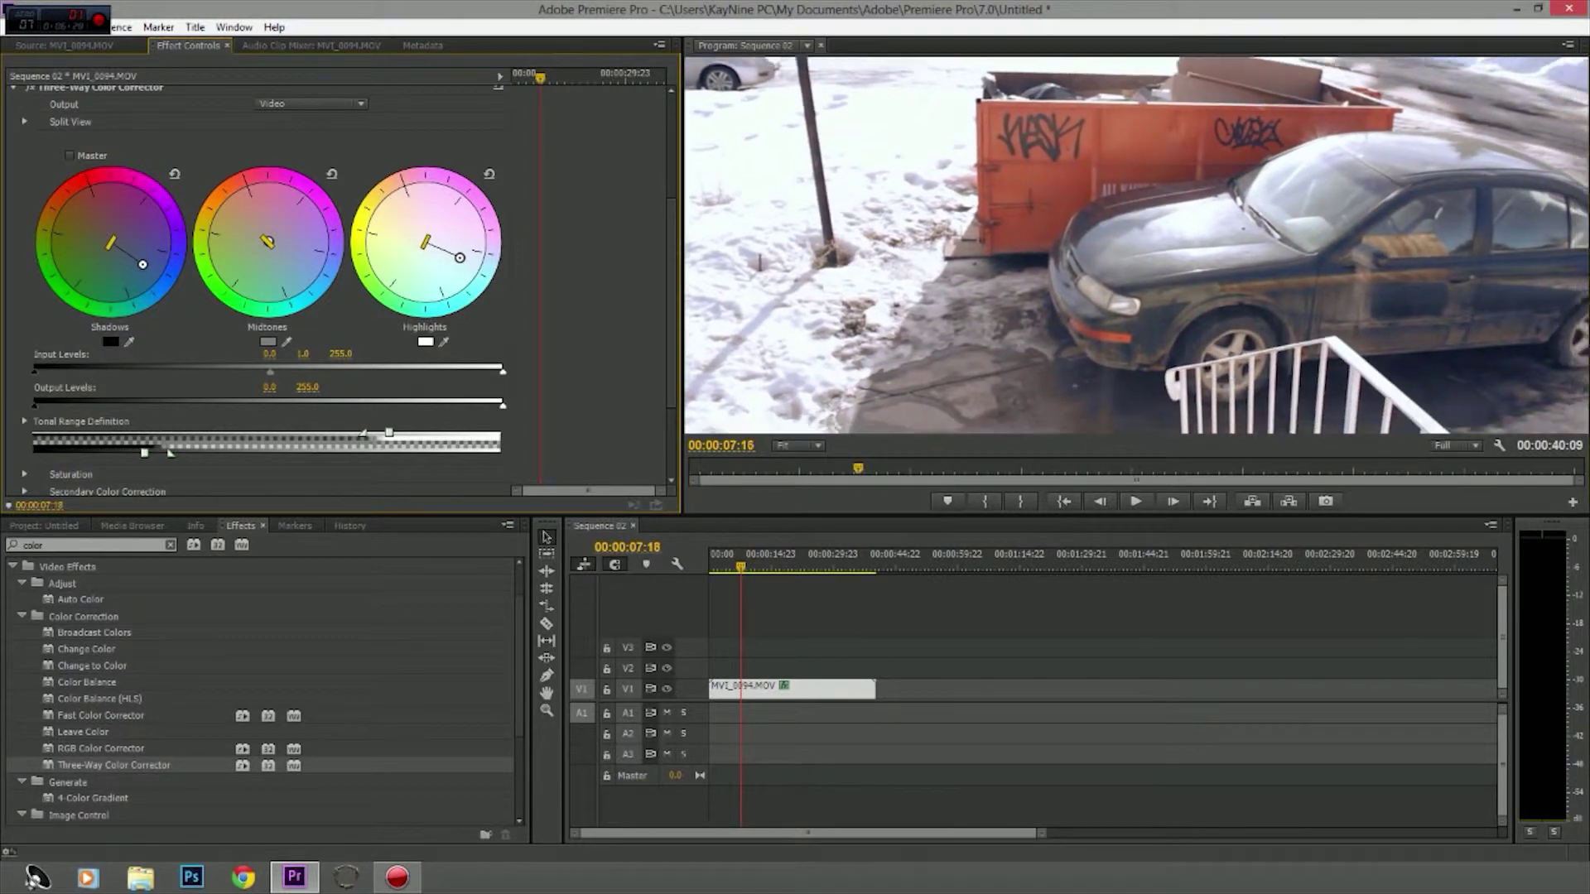
pyautogui.press('Right')
pyautogui.press('Right')
pyautogui.press('Right')
pyautogui.press('Right')
pyautogui.press('Right')
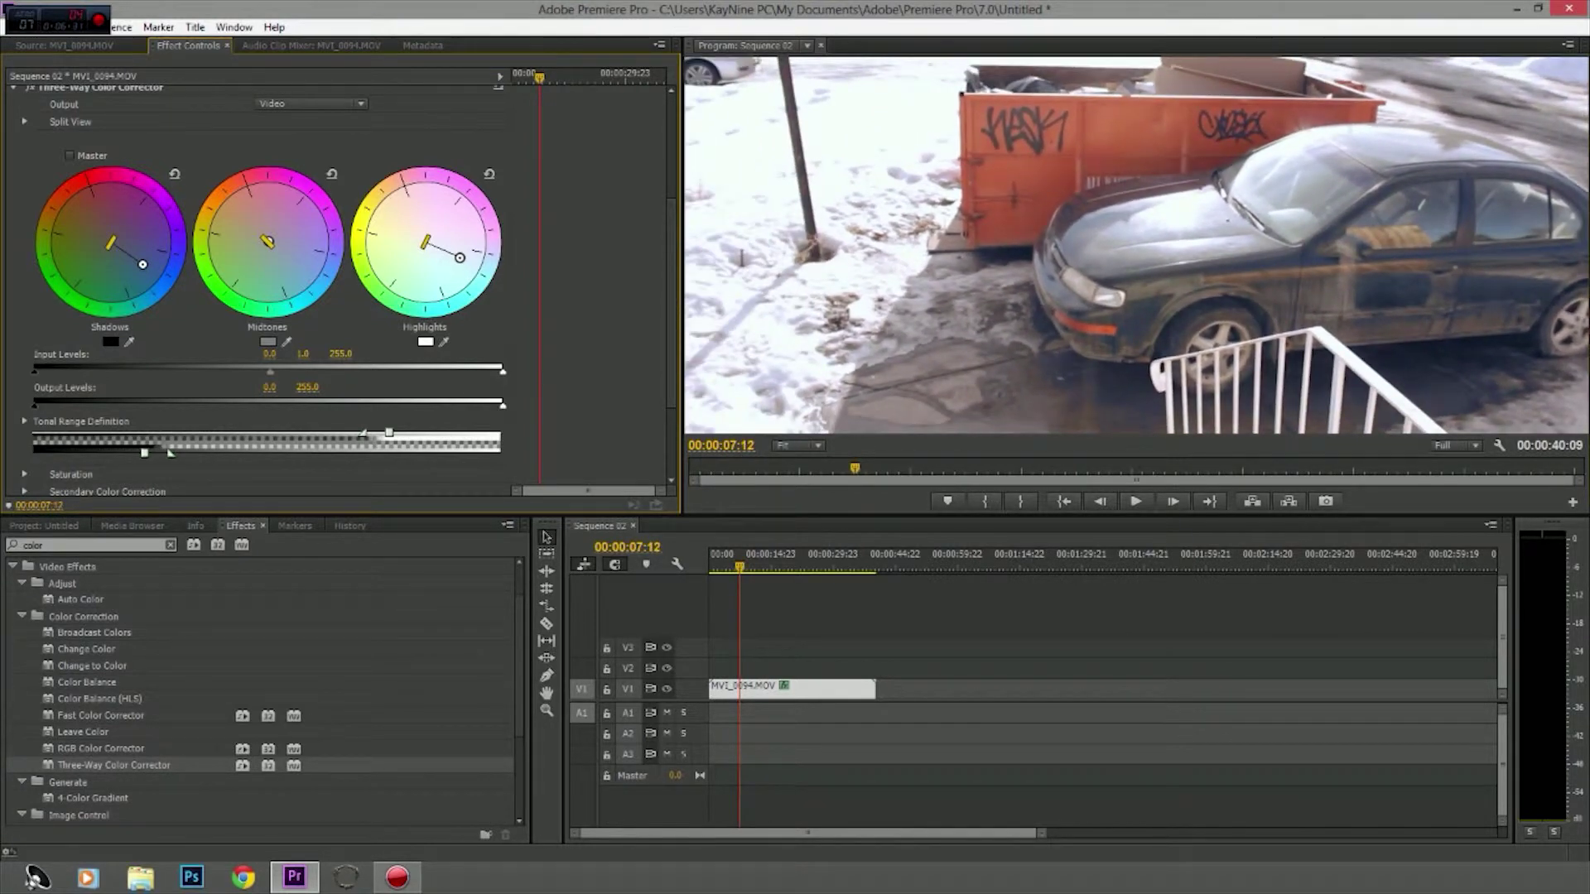
pyautogui.press('Right')
pyautogui.press('Right')
pyautogui.press('Right')
pyautogui.press('Right')
pyautogui.press('Right')
pyautogui.press('Right')
pyautogui.press('Right')
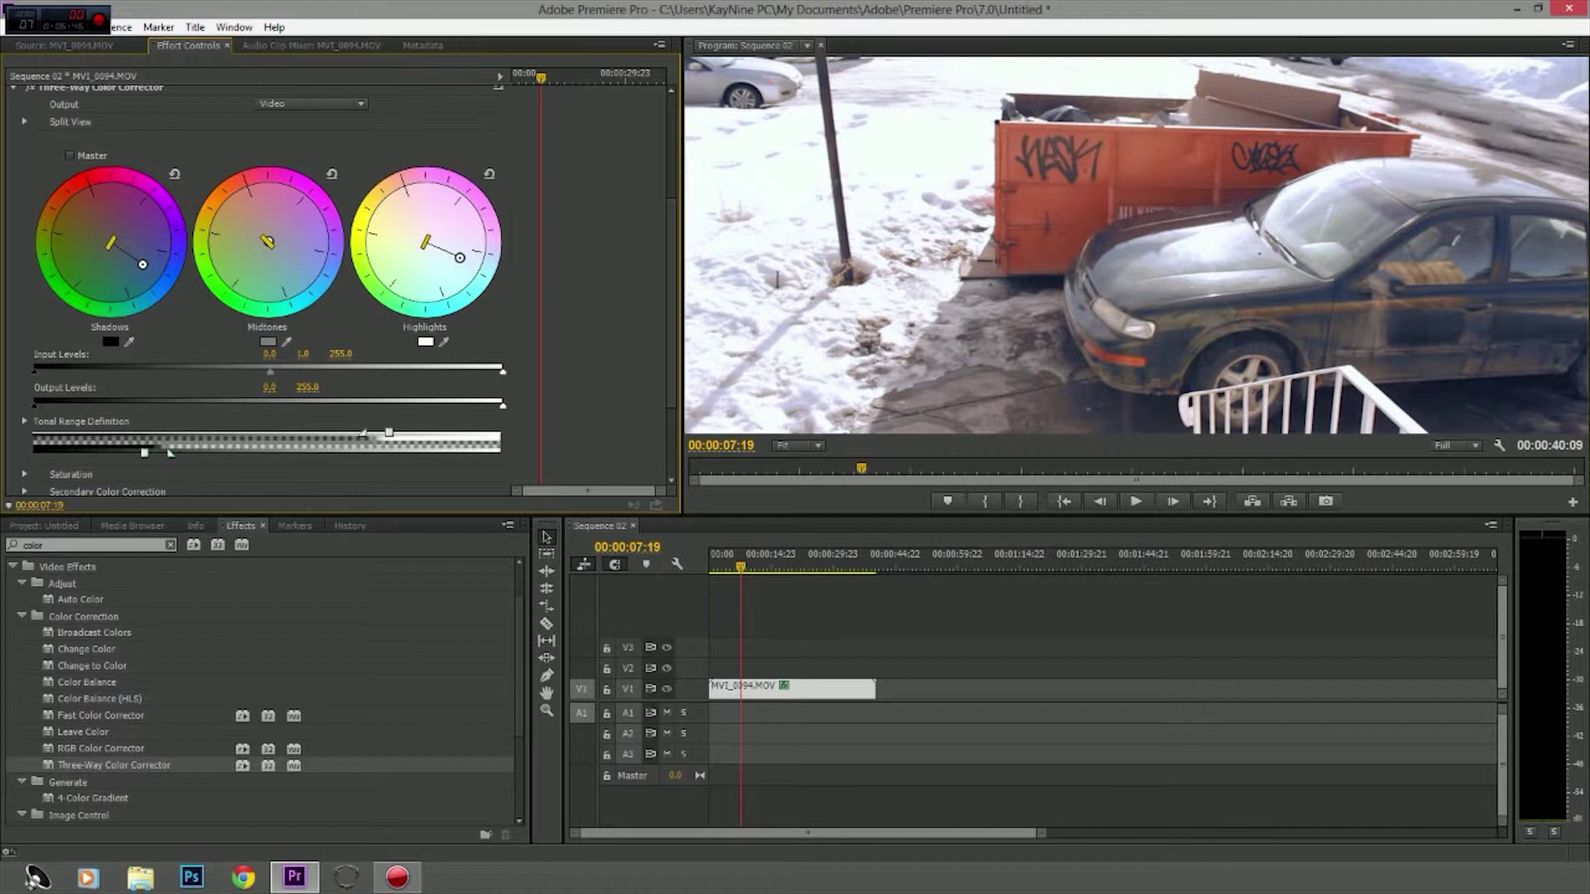
# Step: Rotate the Highlights wheel's tint slightly from blue toward cyan
pyautogui.moveTo(459, 258)
pyautogui.mouseDown()
pyautogui.moveTo(433, 263)
pyautogui.moveTo(455, 264)
pyautogui.mouseUp()
# Step: Set the Three-Way Color Corrector's input black level to 72.5 and its output white level to 209
pyautogui.scroll(-2, 349, 290)
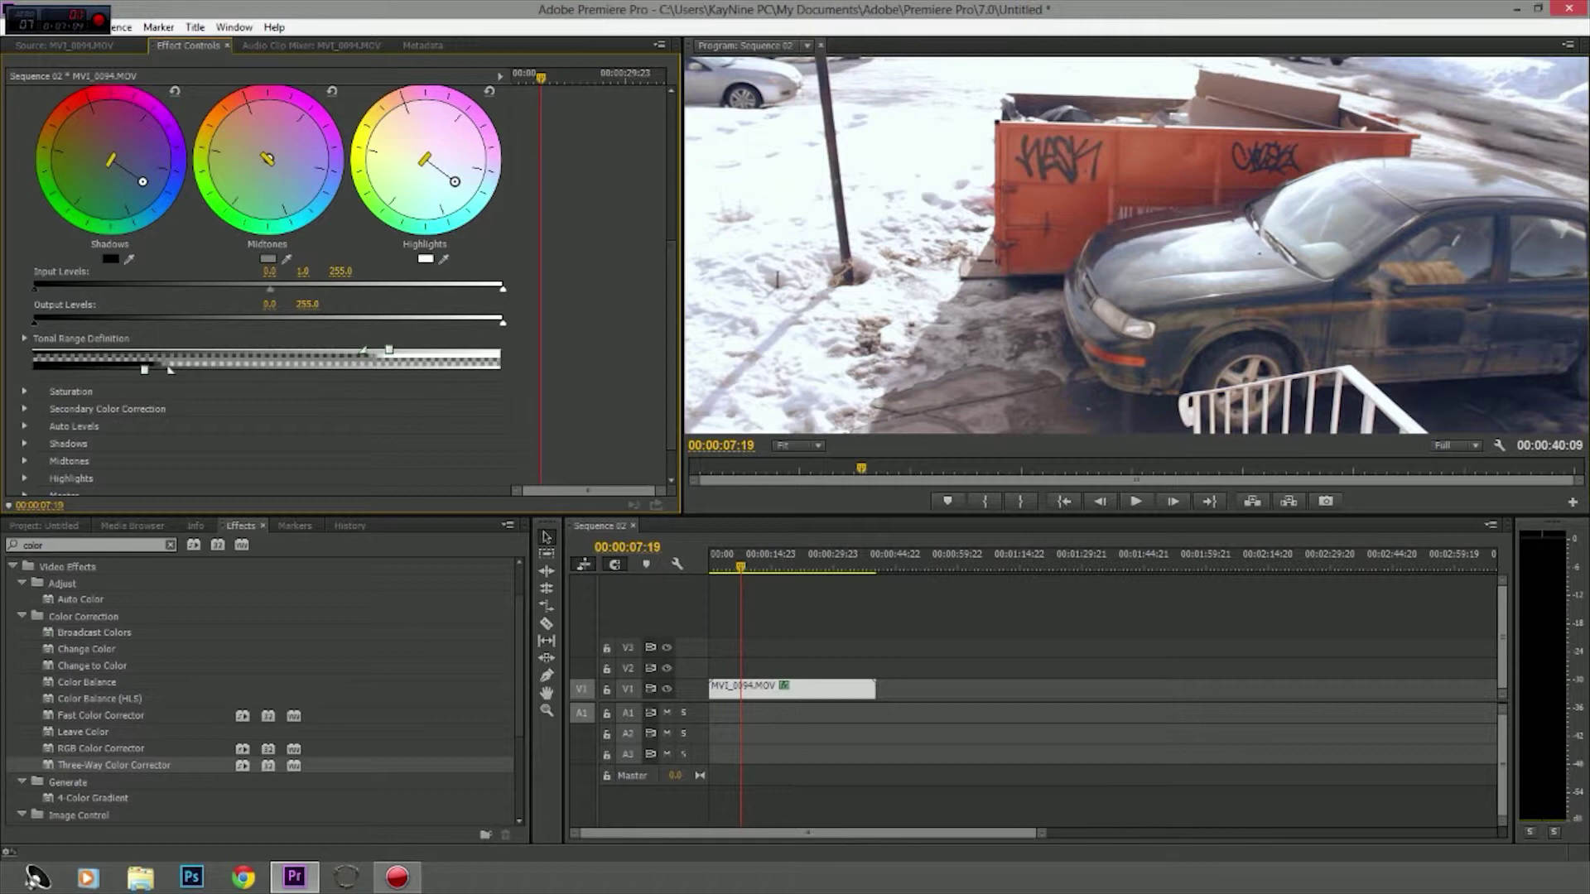
pyautogui.moveTo(269, 272); pyautogui.dragTo(264, 304)
pyautogui.moveTo(341, 271); pyautogui.dragTo(306, 272)
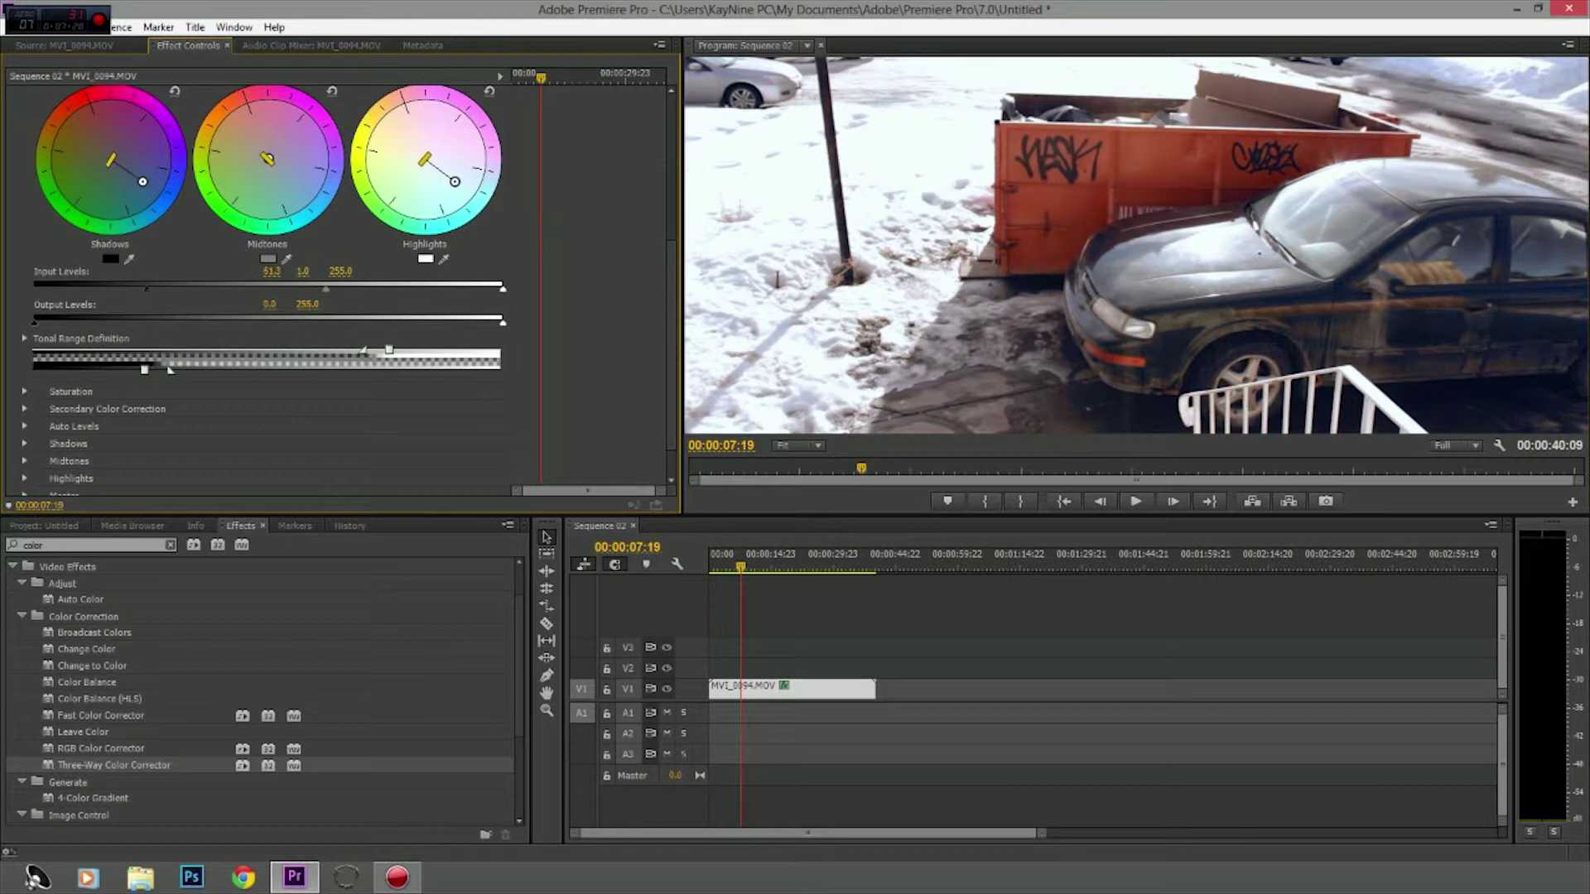
pyautogui.moveTo(541, 77); pyautogui.dragTo(539, 77)
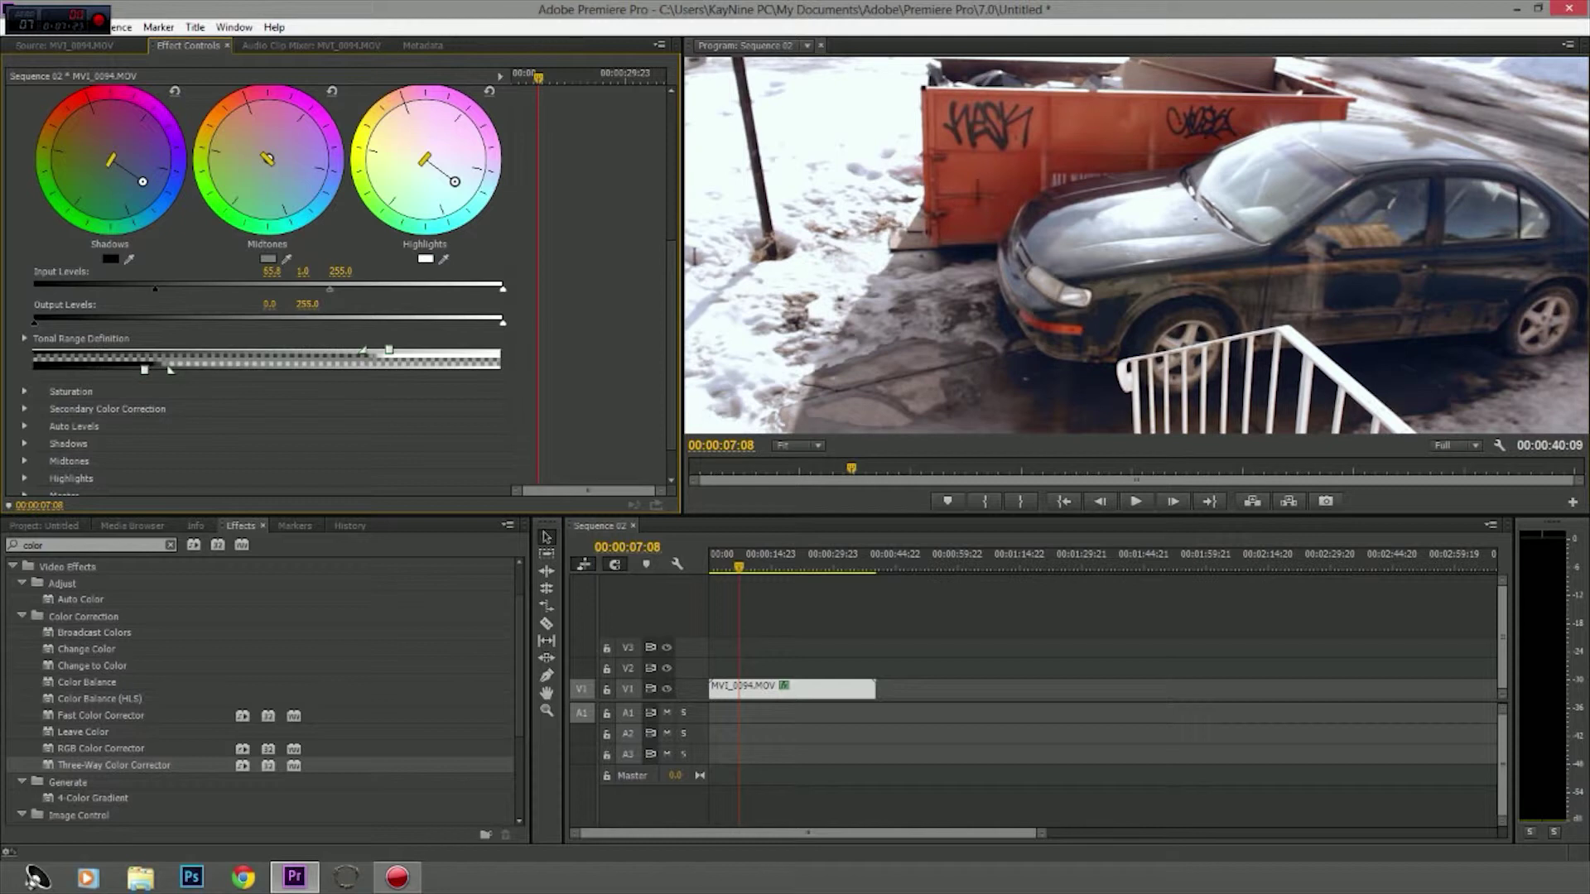
pyautogui.moveTo(271, 272); pyautogui.dragTo(317, 272)
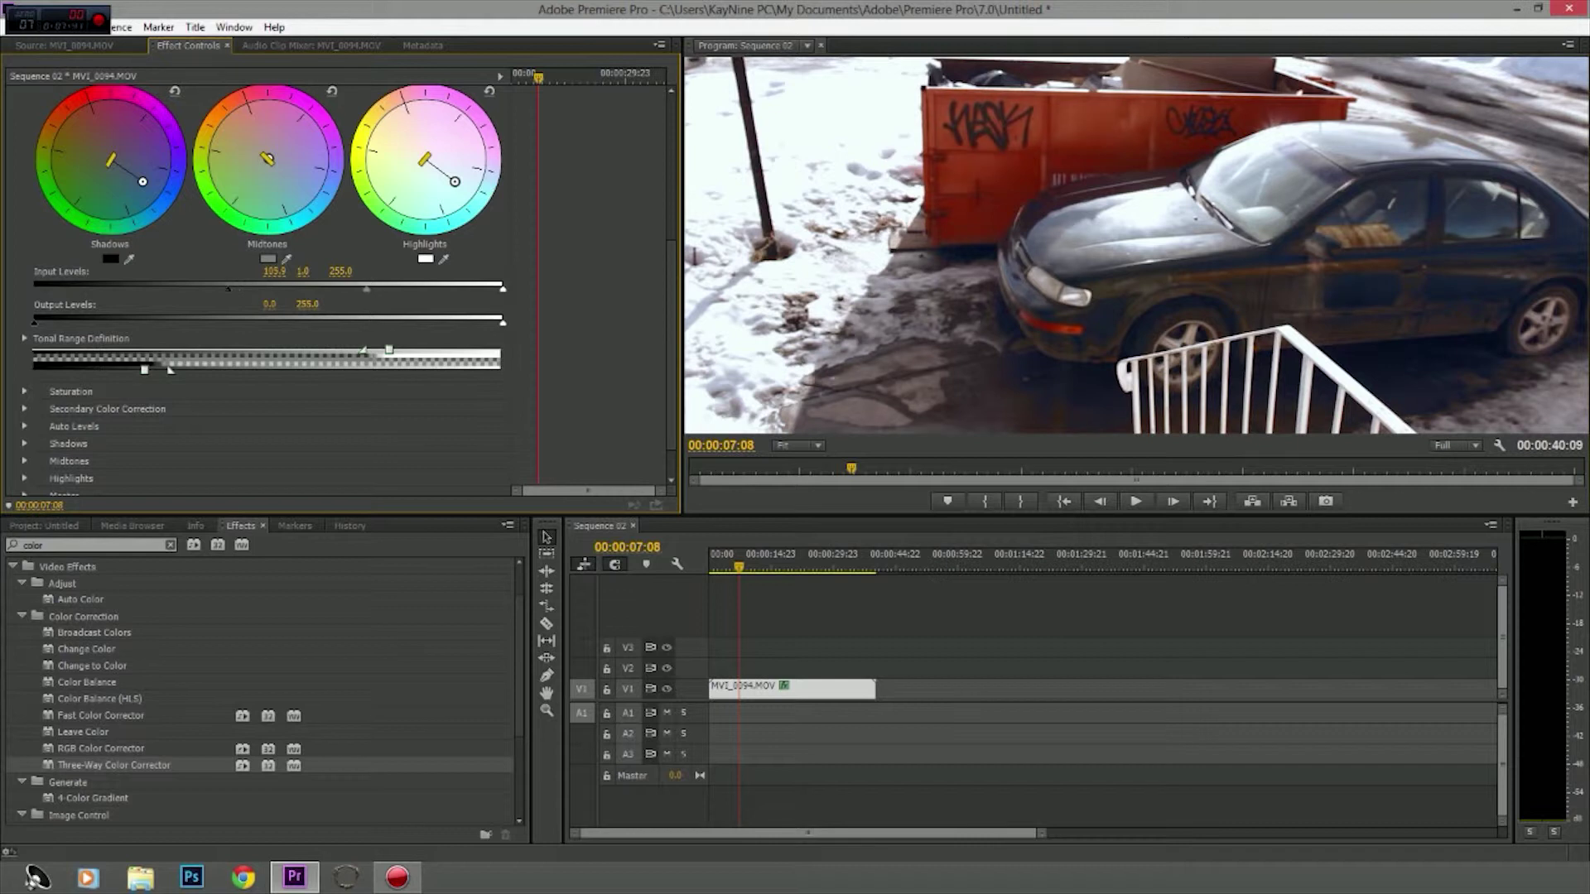
pyautogui.moveTo(228, 289); pyautogui.dragTo(173, 289)
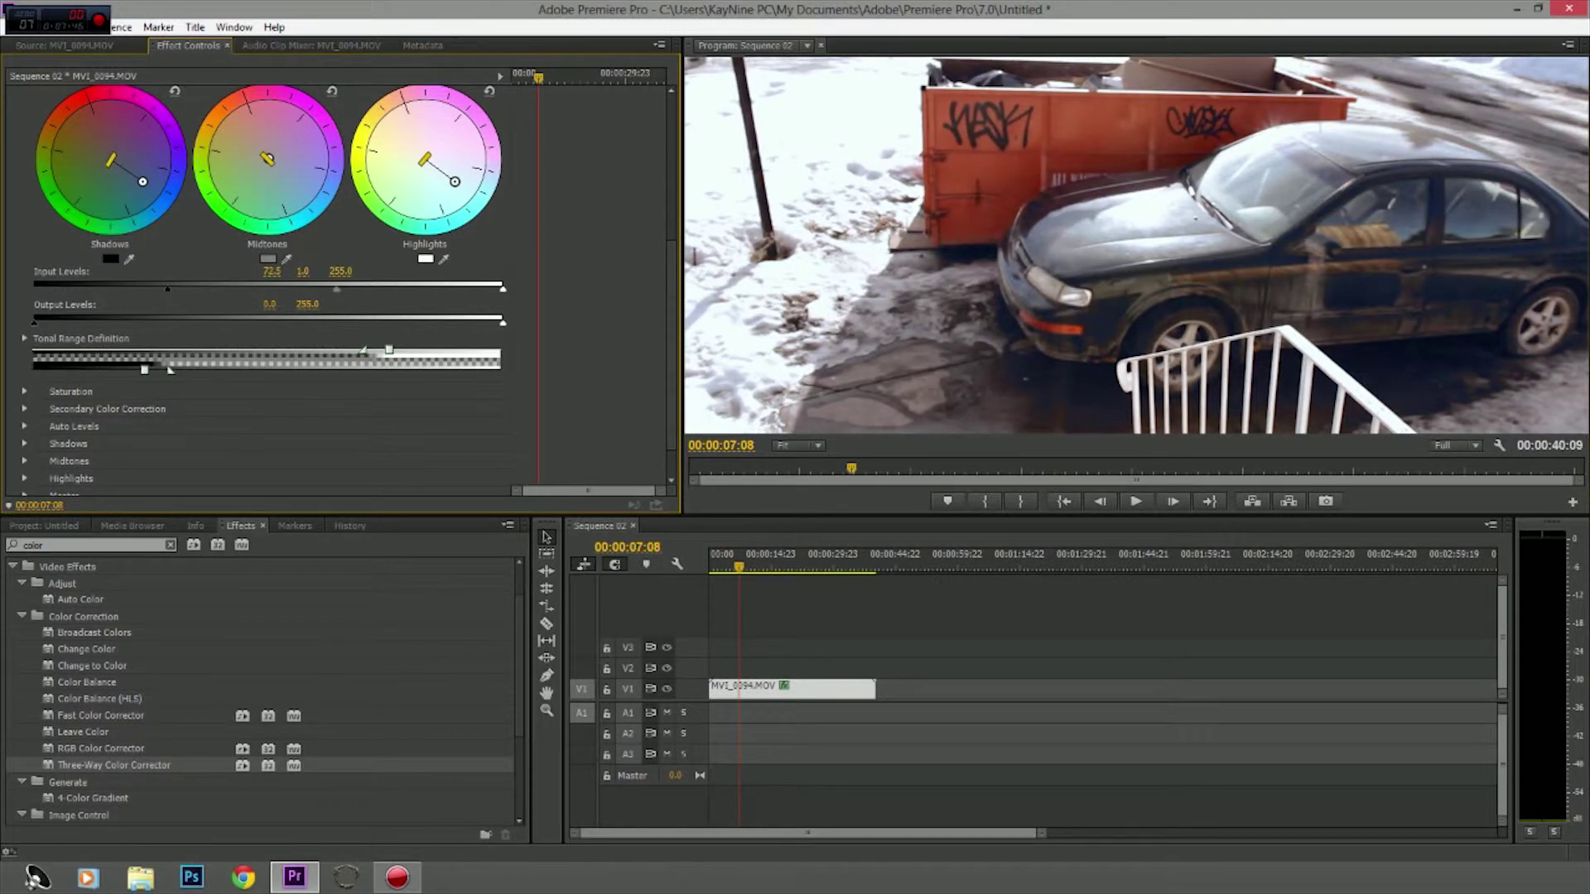
pyautogui.moveTo(503, 321); pyautogui.dragTo(415, 322)
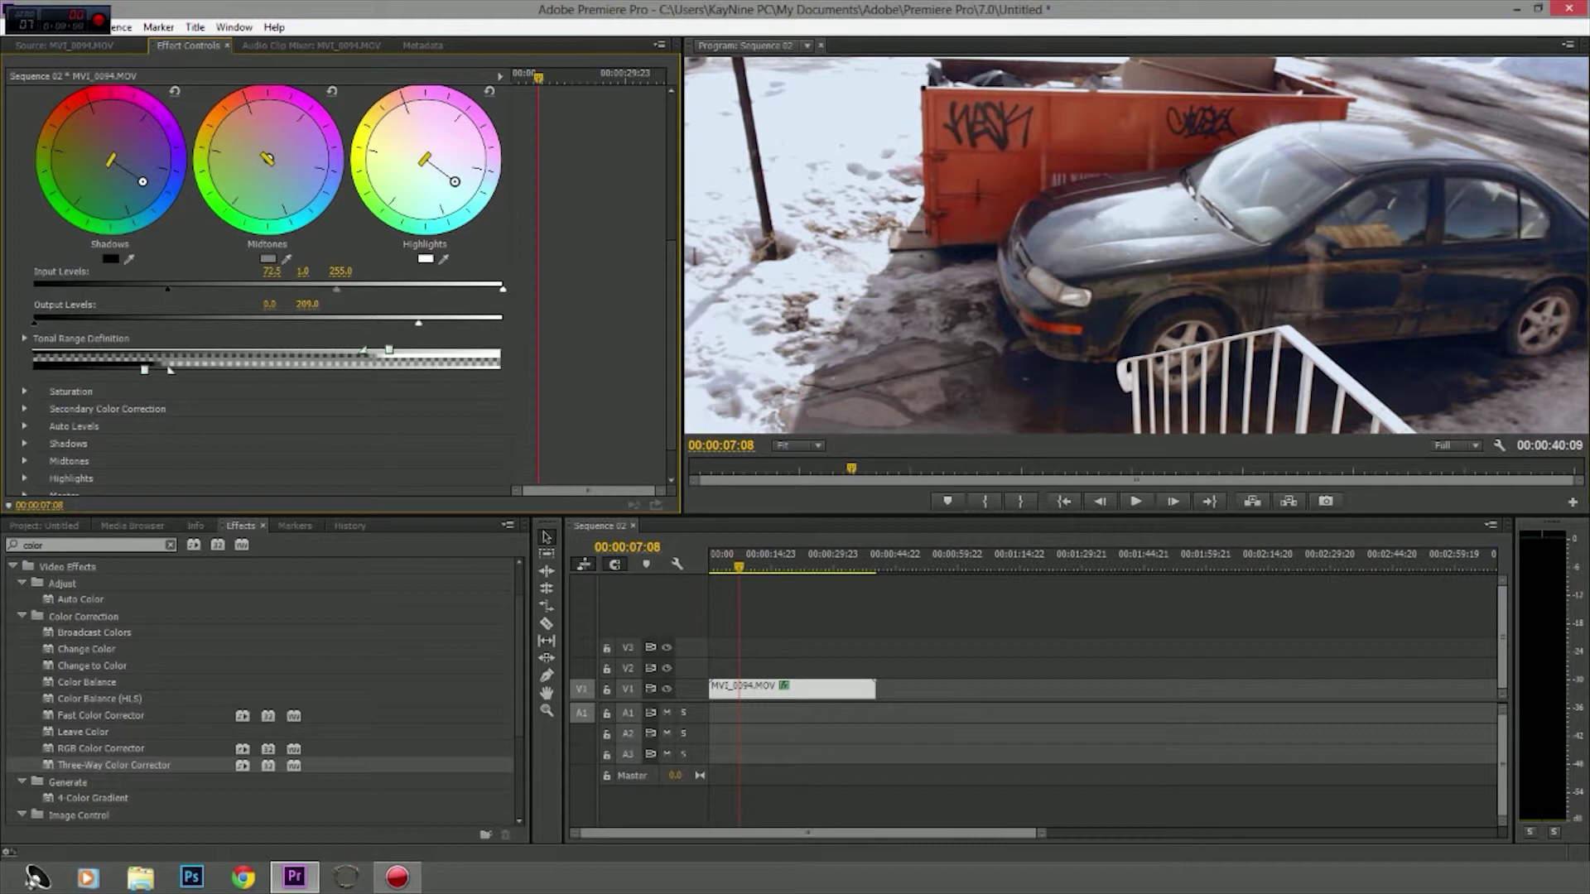
pyautogui.scroll(-2, 339, 286)
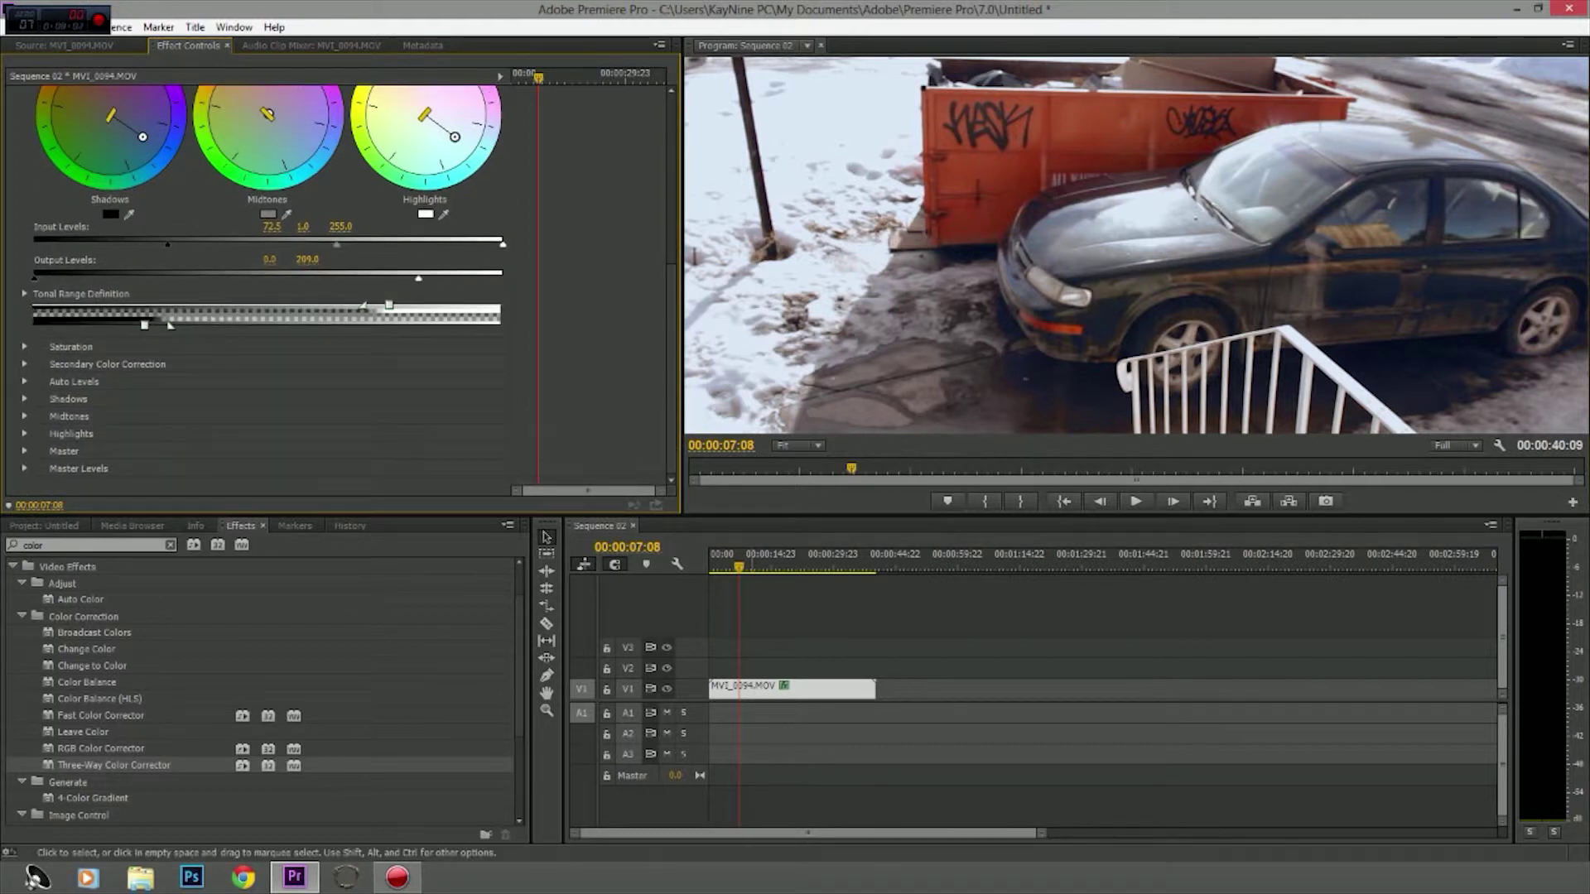
# Step: Show the original MVI_0094 clip beside the corrected sequence and compare their colors on frames of the dumpster and car
pyautogui.moveTo(852, 468); pyautogui.dragTo(875, 469)
pyautogui.click(65, 46)
pyautogui.press('space')
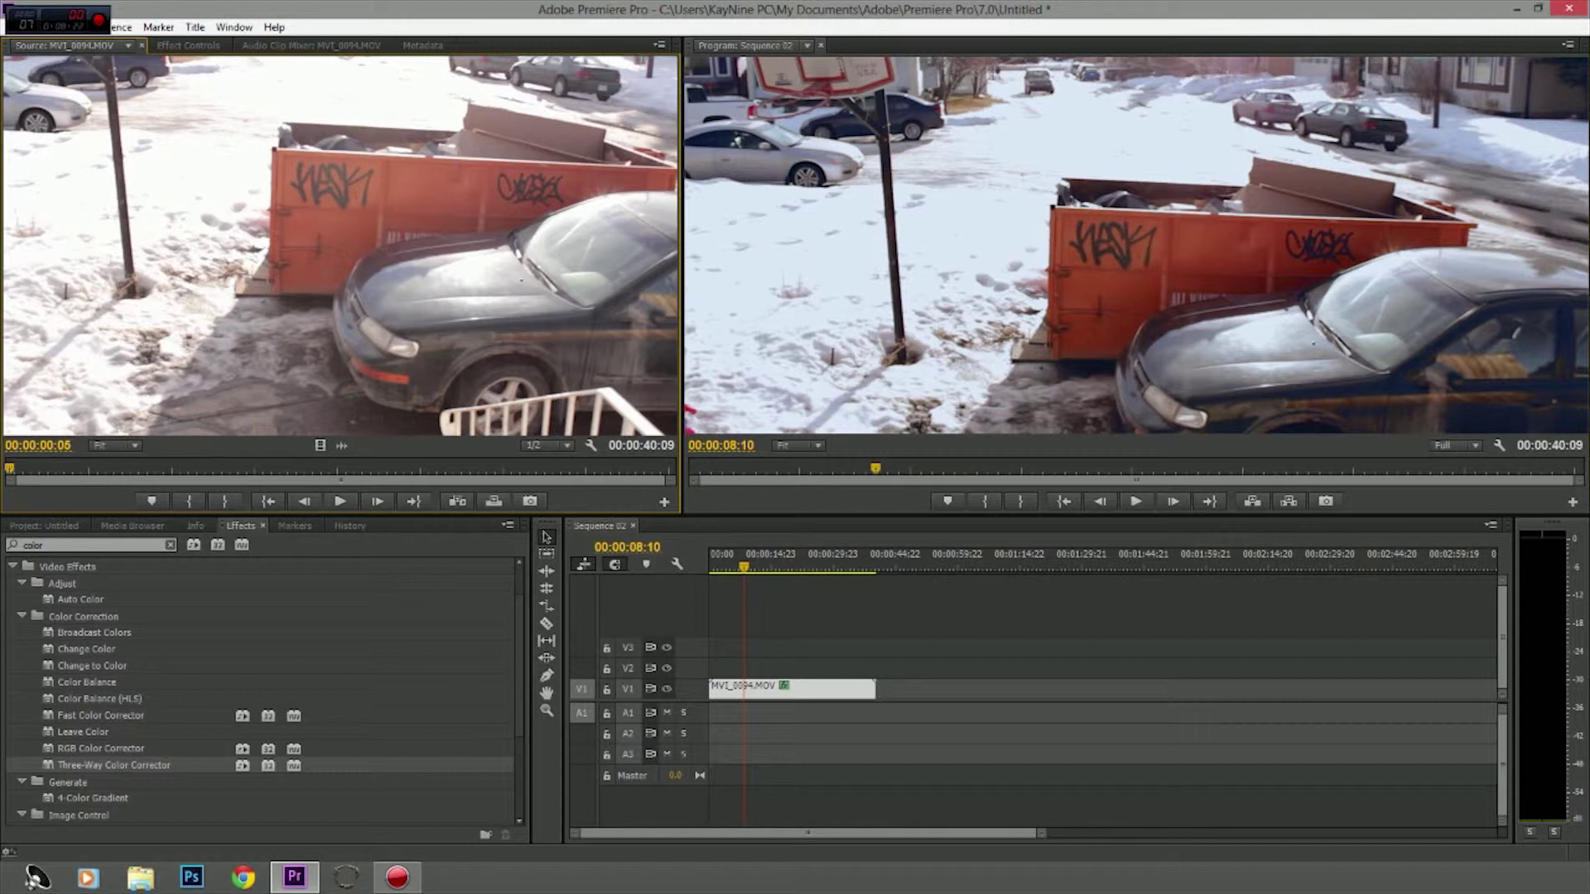
pyautogui.scroll(9, 1136, 245)
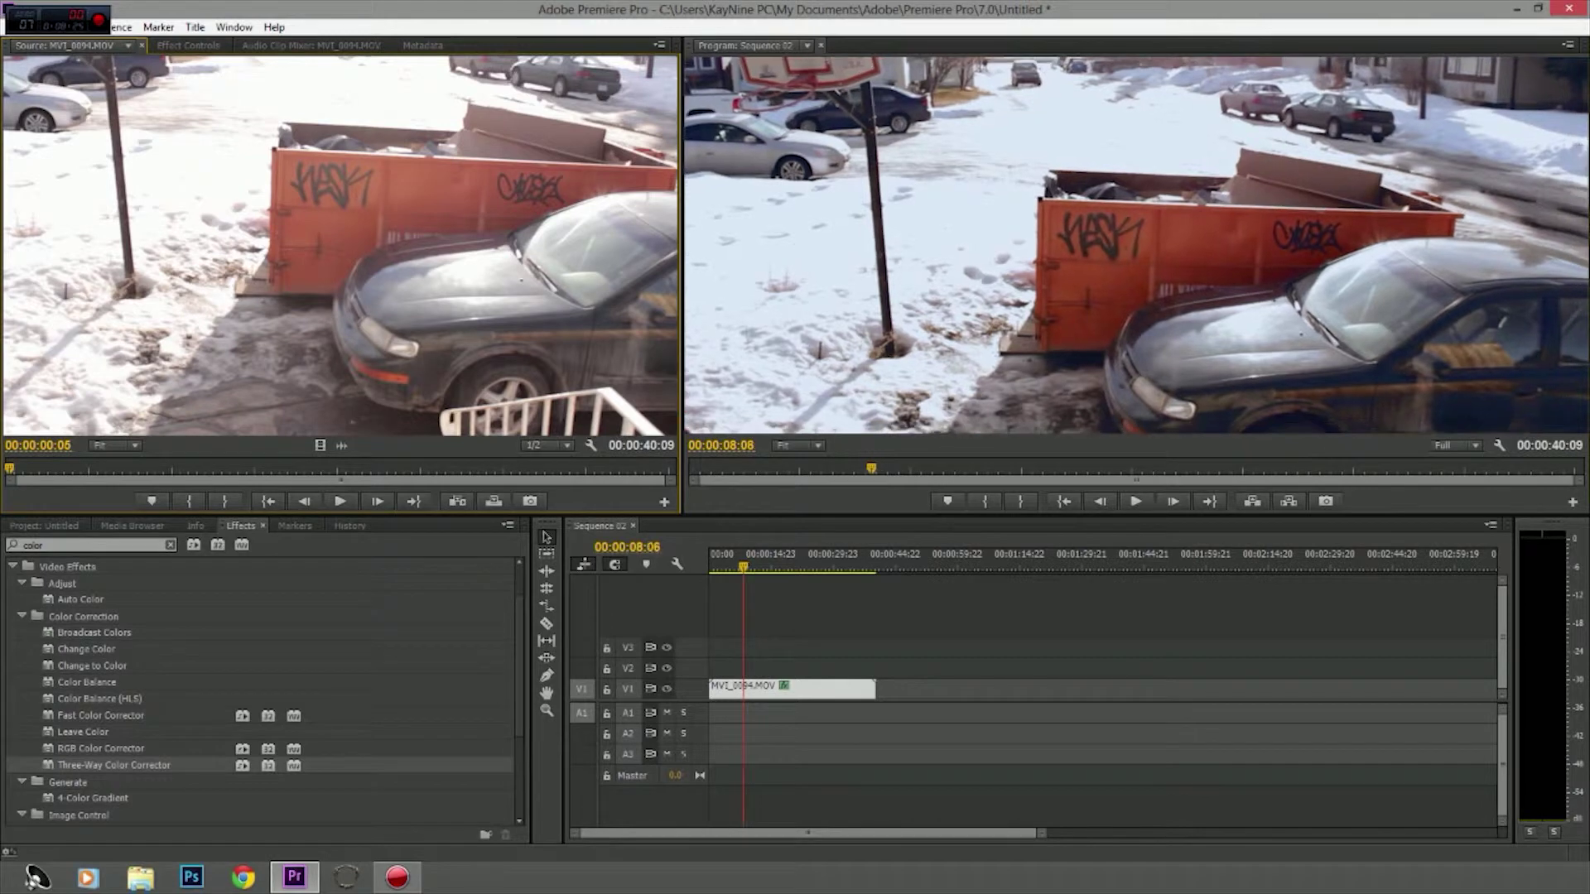
pyautogui.scroll(17, 1136, 245)
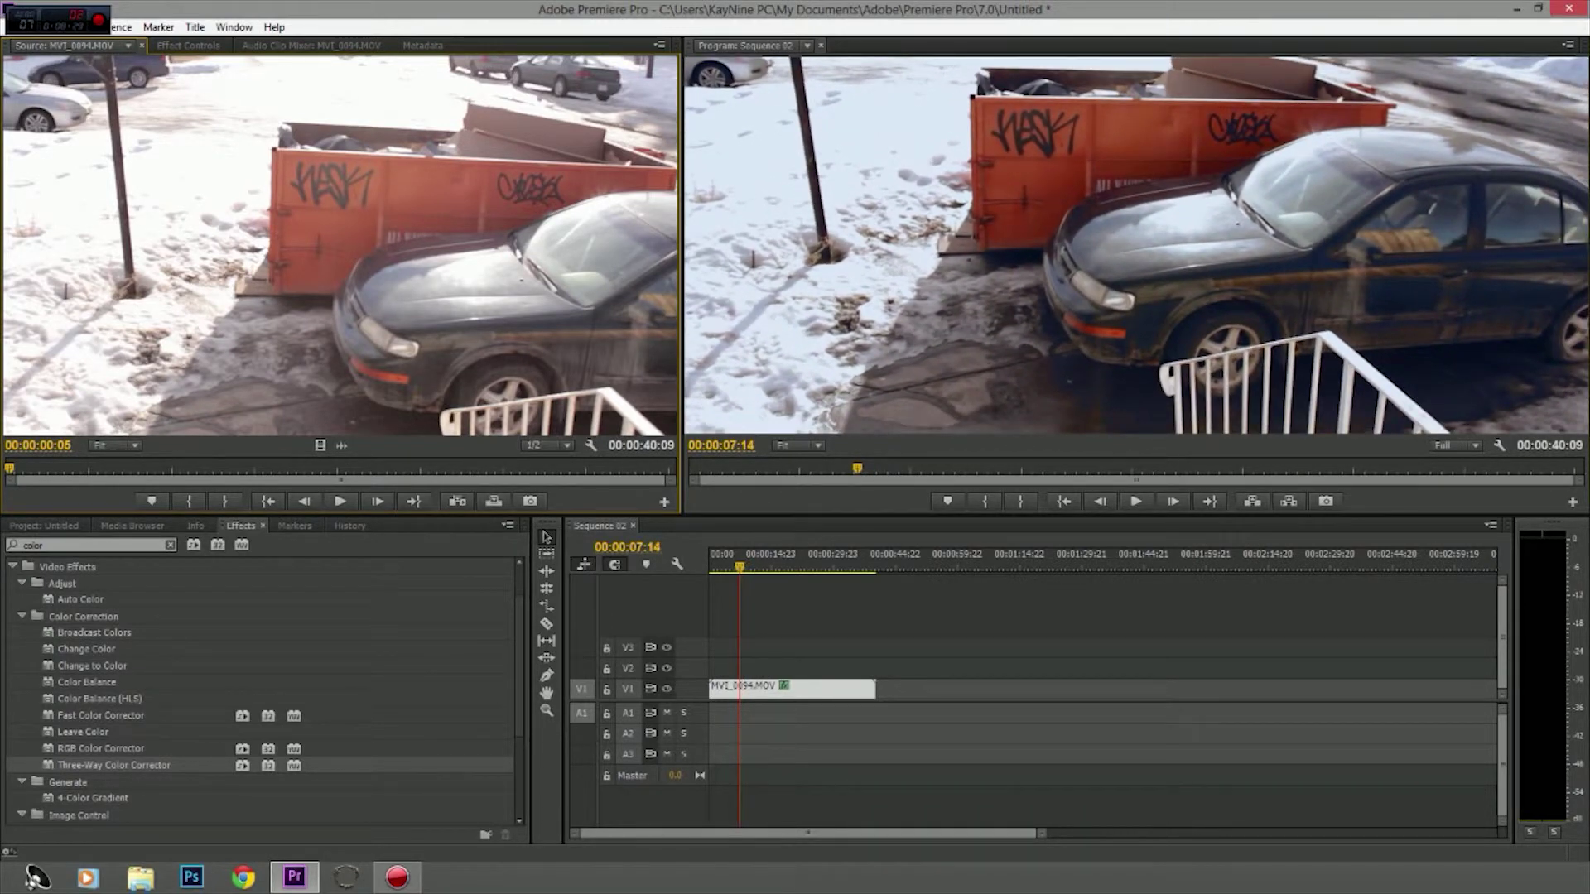
pyautogui.scroll(-4, 341, 245)
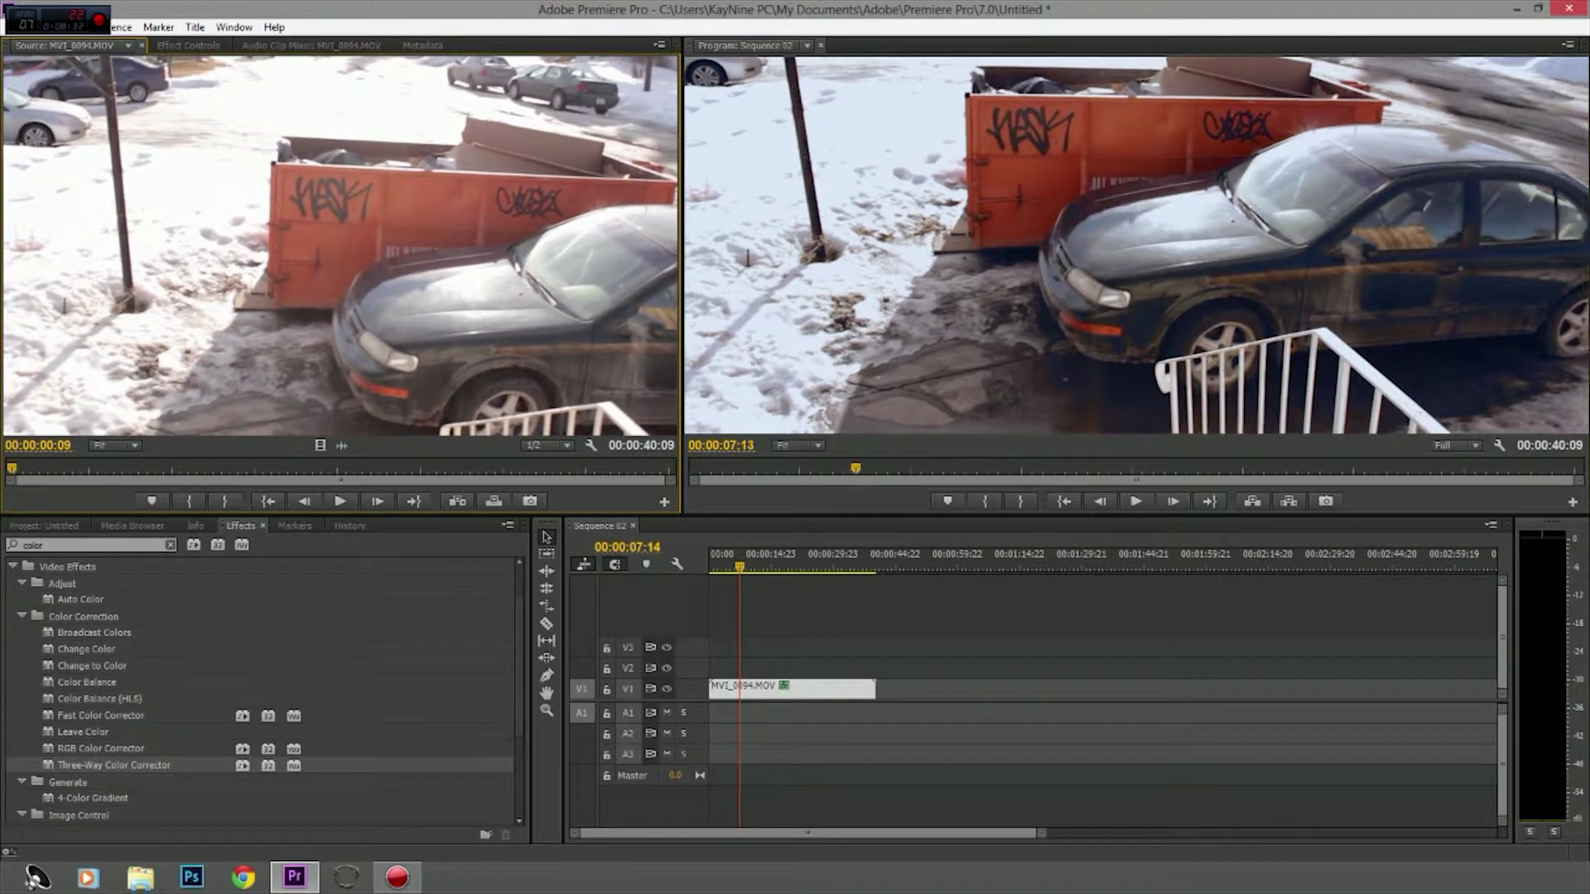
pyautogui.scroll(4, 1137, 246)
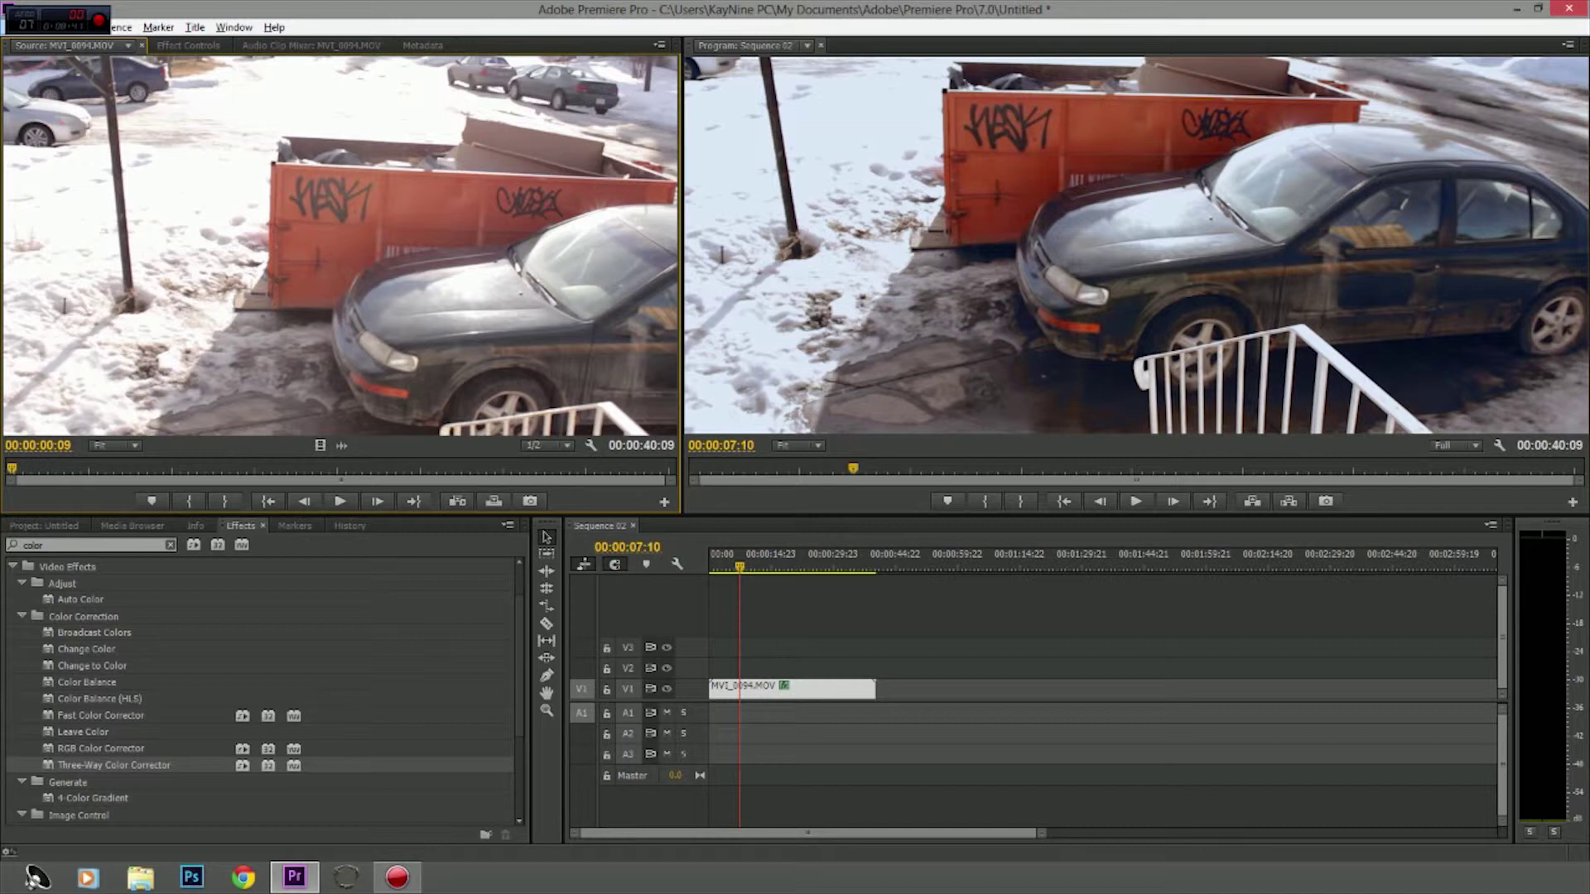
pyautogui.scroll(6, 1136, 245)
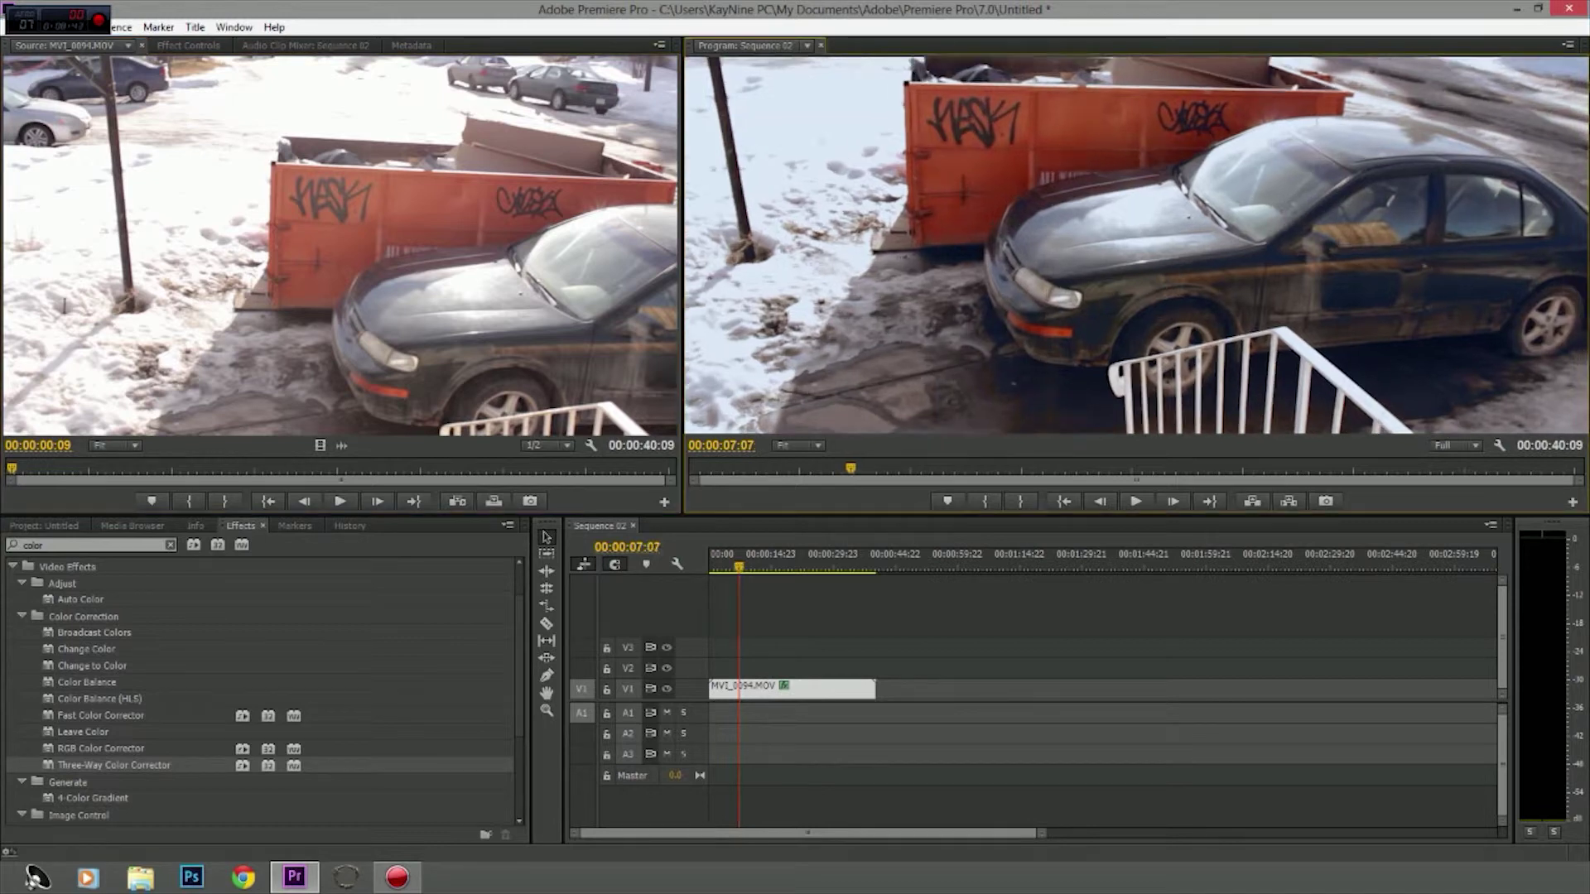
pyautogui.scroll(9, 340, 246)
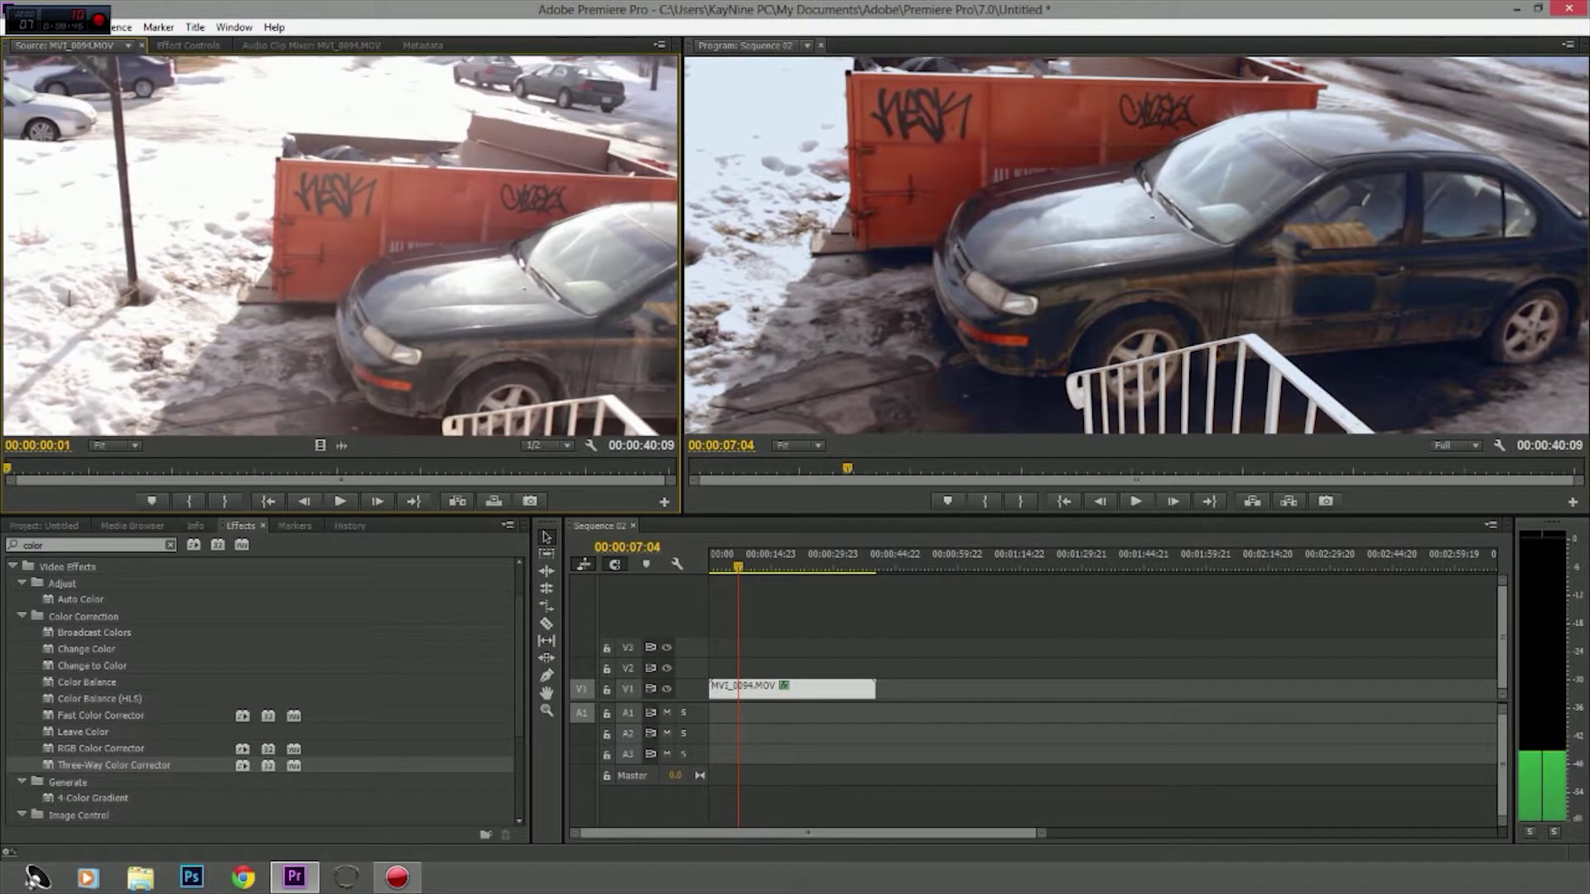
# Step: Examine the corrected sequence frame by frame around 00:00:07:00 against the original car shot
pyautogui.click(1136, 245)
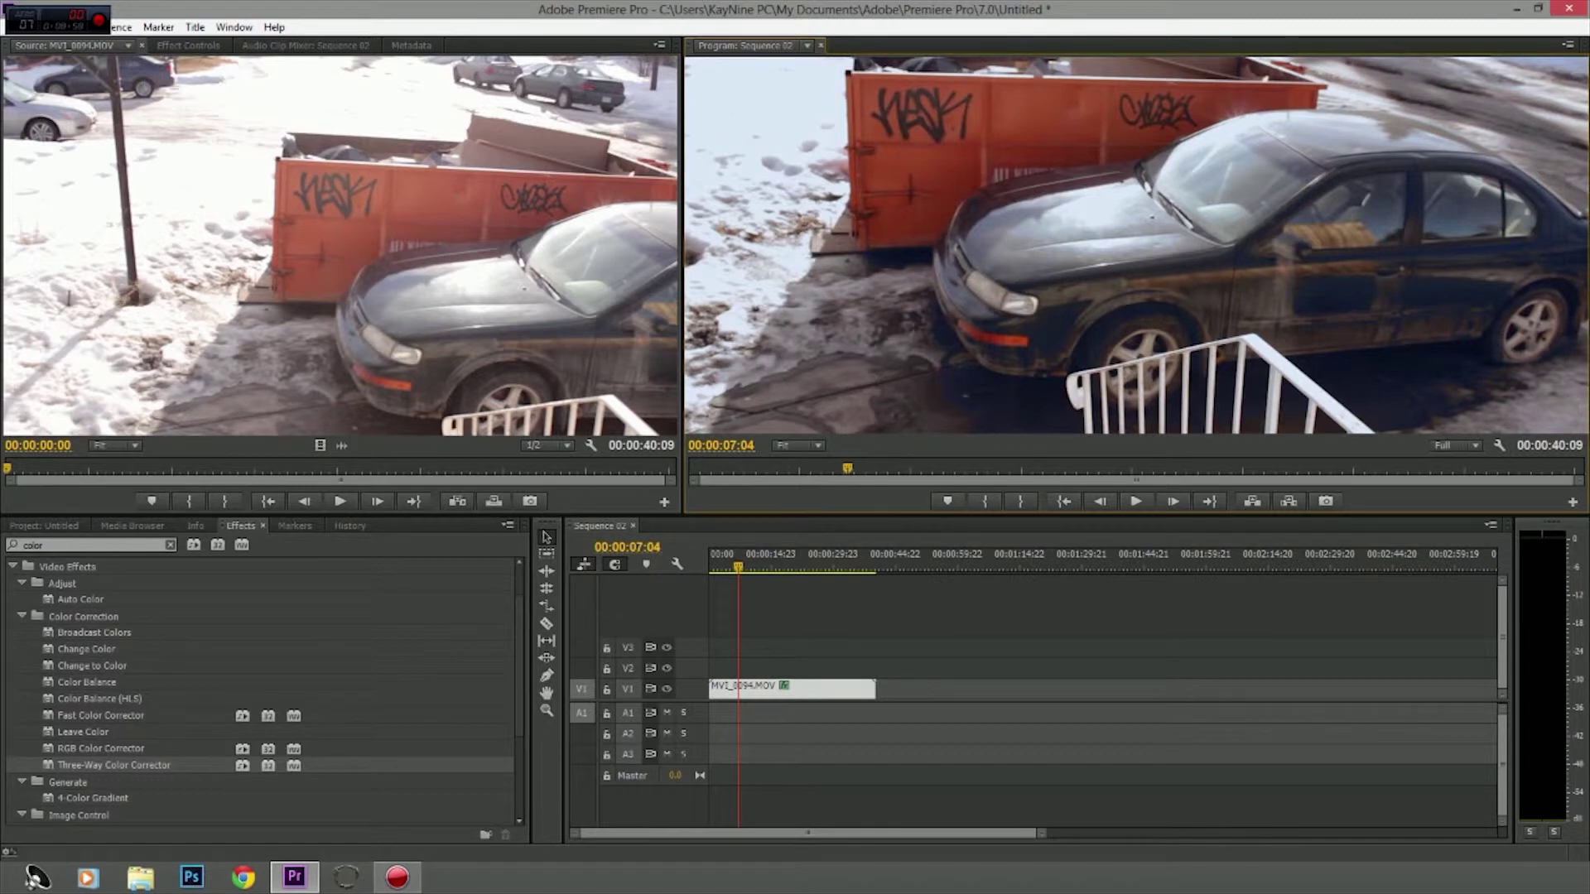
pyautogui.press('Left')
pyautogui.press('Left')
pyautogui.press('Left')
pyautogui.press('Left')
pyautogui.press('Left')
pyautogui.press('Left')
pyautogui.press('Left')
pyautogui.press('Left')
pyautogui.press('Left')
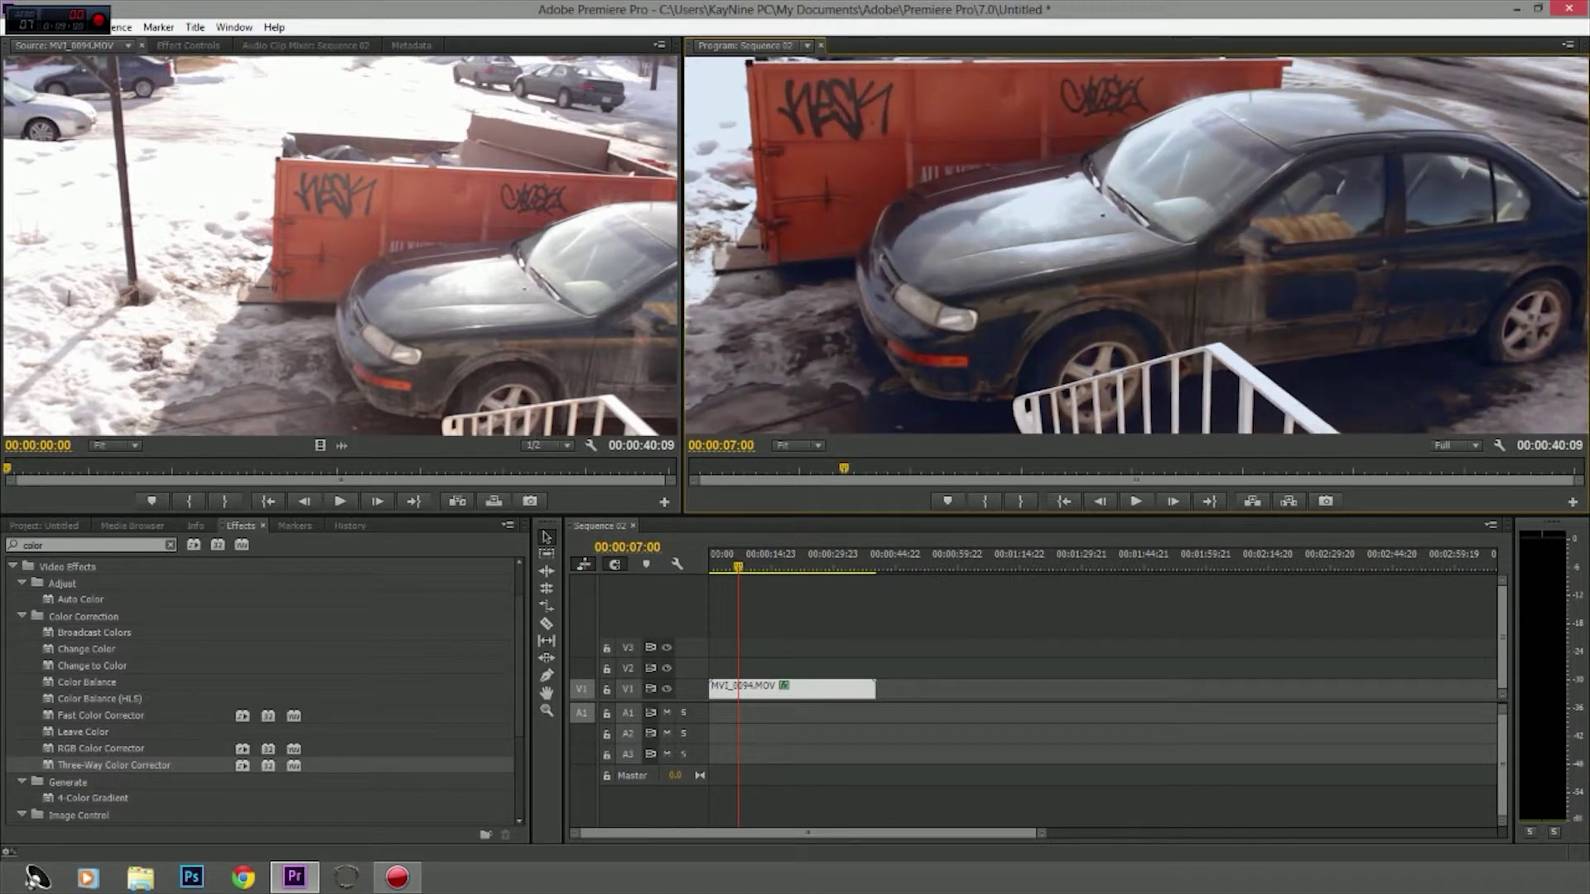
pyautogui.press('Right')
pyautogui.press('Right')
pyautogui.press('Right')
pyautogui.press('Right')
pyautogui.press('Right')
pyautogui.press('Right')
pyautogui.press('Right')
pyautogui.press('Right')
pyautogui.press('Right')
pyautogui.press('Right')
pyautogui.press('Right')
pyautogui.press('Right')
pyautogui.press('Right')
pyautogui.press('Right')
pyautogui.press('Right')
pyautogui.press('Right')
pyautogui.press('Right')
pyautogui.press('Right')
pyautogui.press('Right')
pyautogui.press('Right')
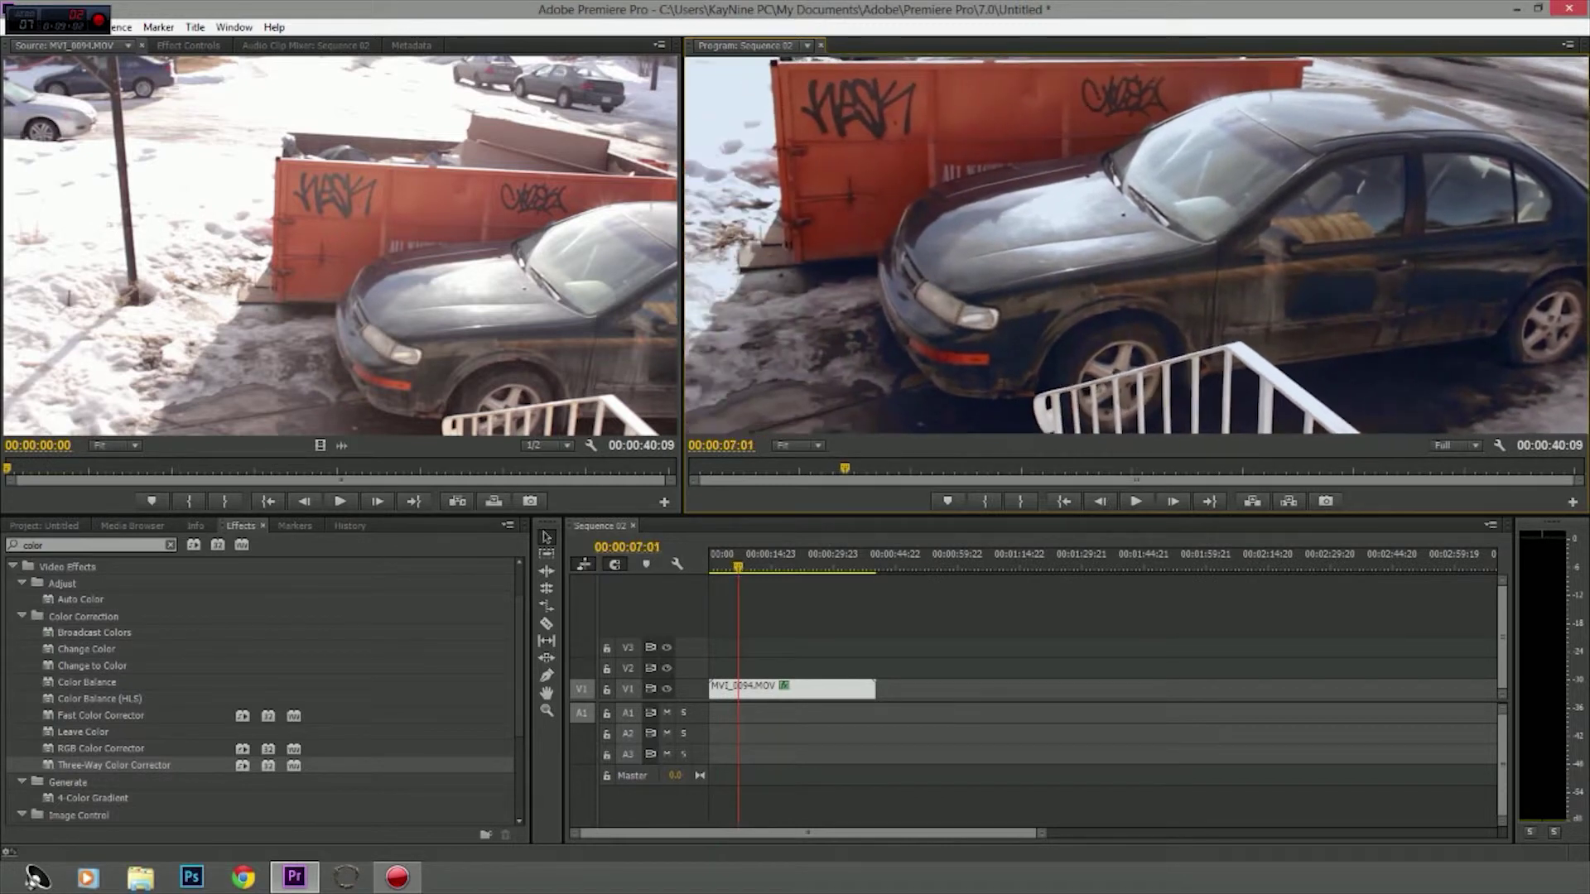
# Step: Move the sequence to 00:00:12:14 and the source clip to 00:00:12:17 to compare the tricycle shot
pyautogui.moveTo(858, 469); pyautogui.dragTo(967, 469)
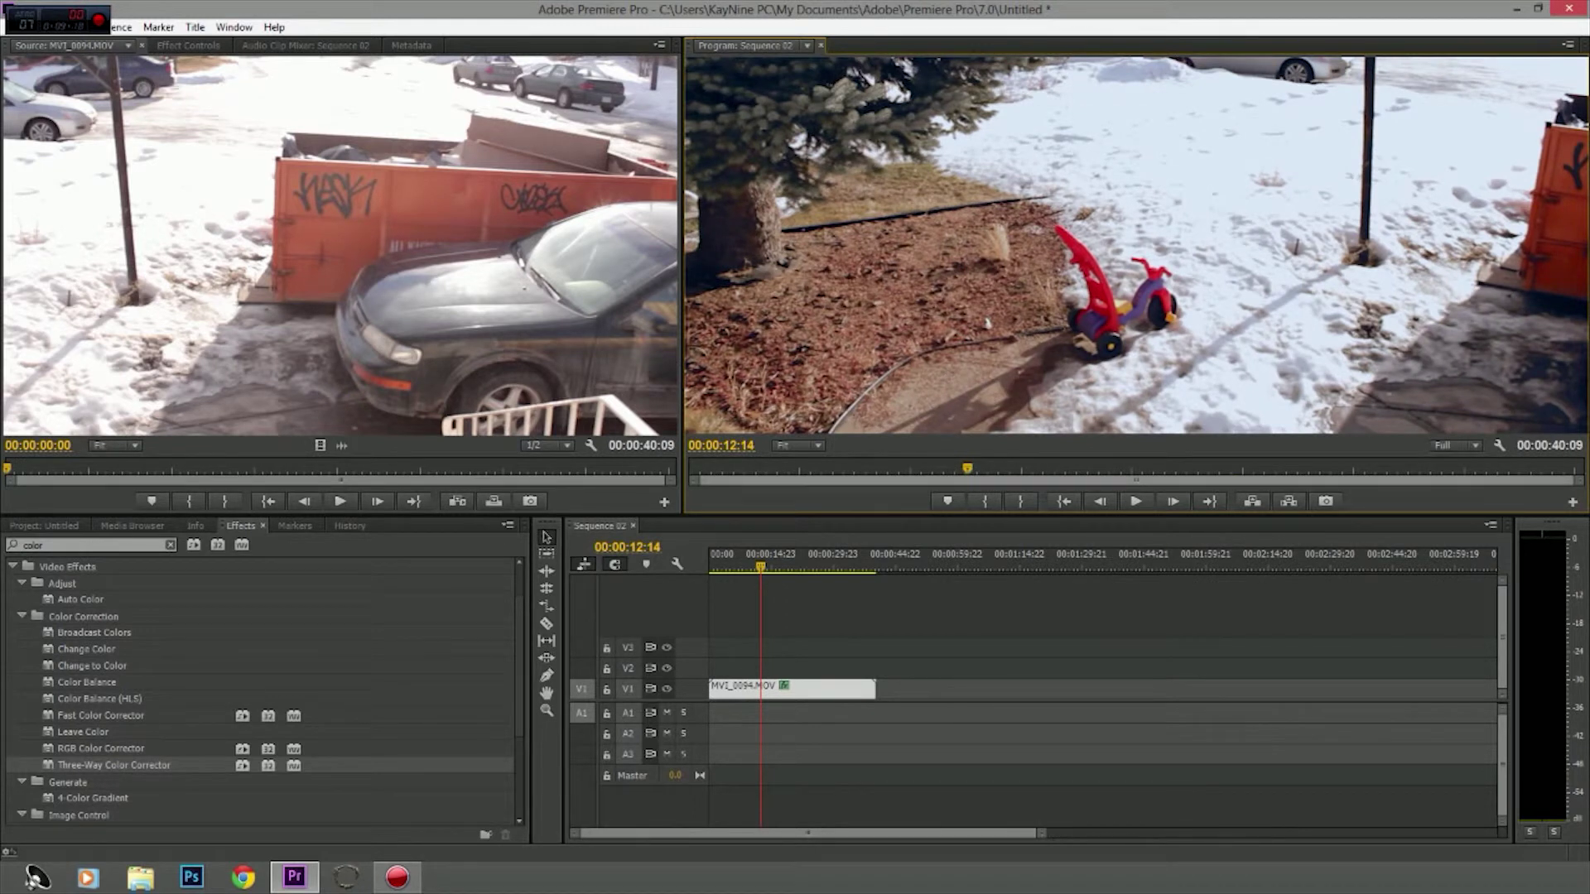
pyautogui.click(37, 446)
pyautogui.write('12')
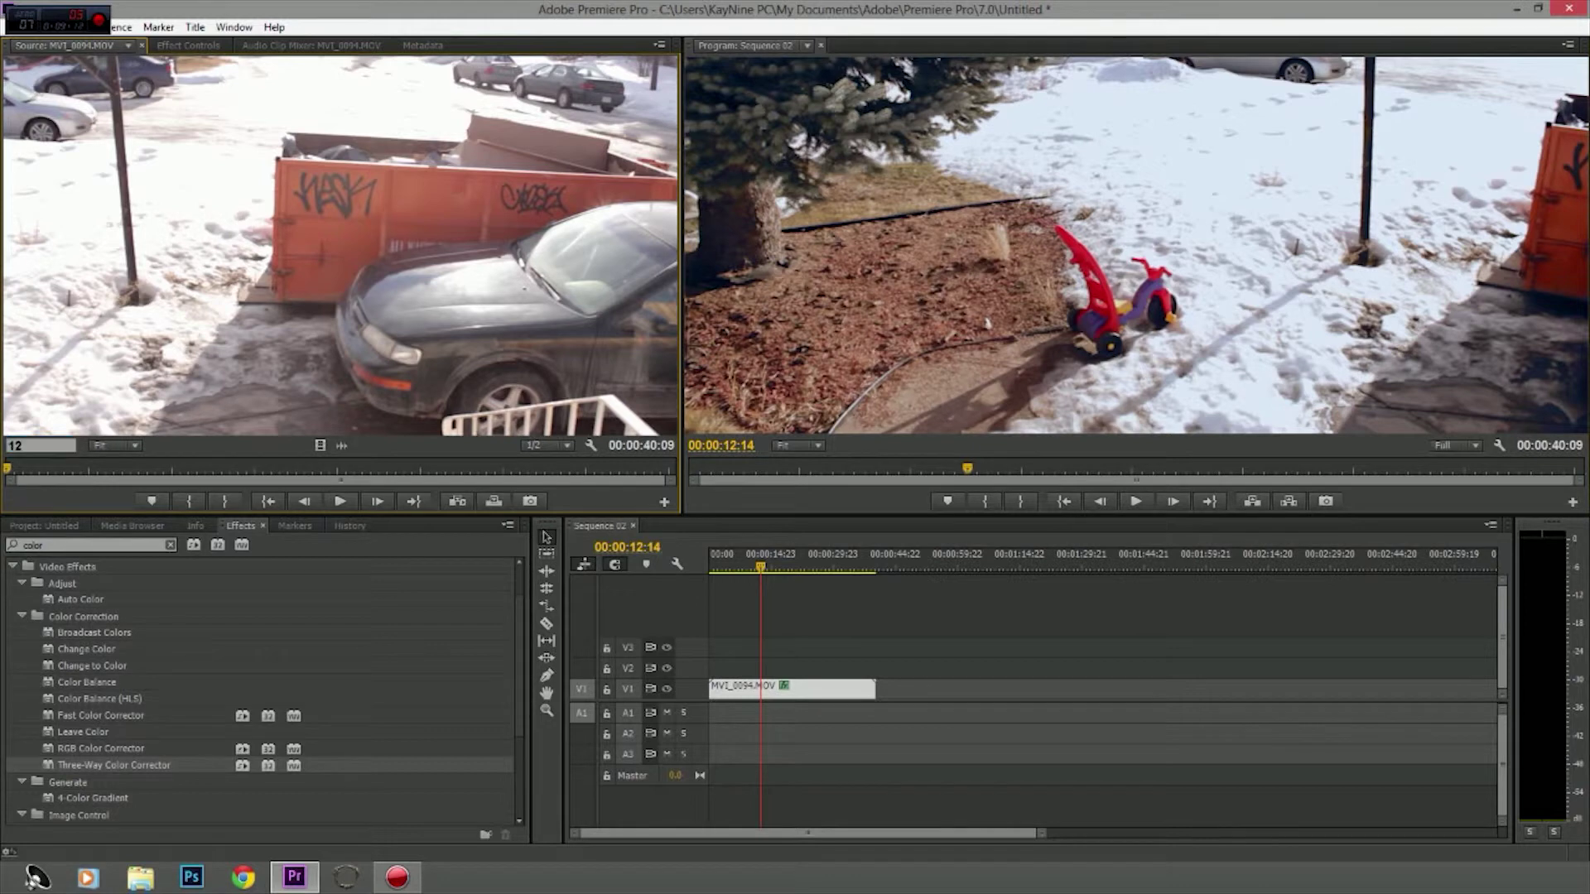
pyautogui.press('Return')
pyautogui.scroll(-3, 114, 446)
pyautogui.moveTo(14, 469); pyautogui.dragTo(216, 469)
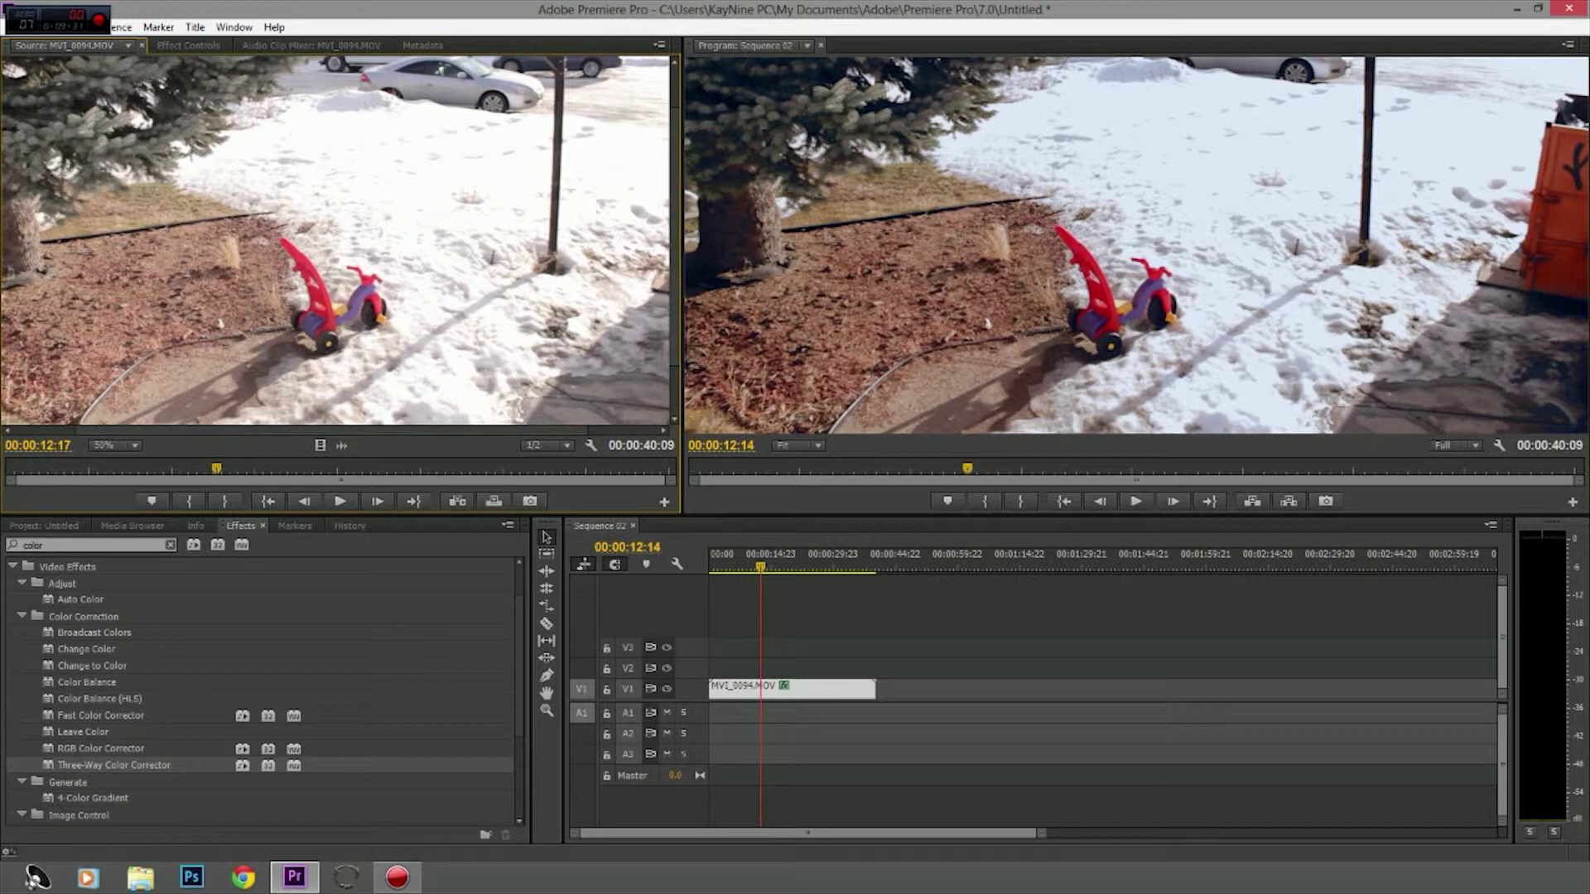
# Step: Step the source clip frame by frame to 00:00:12:18 to compare its original colors with the corrected tricycle shot
pyautogui.press('Right')
pyautogui.press('Right')
pyautogui.press('Right')
pyautogui.press('Right')
pyautogui.press('Right')
pyautogui.press('Right')
pyautogui.press('Right')
pyautogui.press('Right')
pyautogui.press('Left')
pyautogui.press('Left')
pyautogui.press('Left')
pyautogui.press('Left')
pyautogui.press('Left')
pyautogui.press('Left')
pyautogui.press('Left')
pyautogui.press('Left')
pyautogui.press('Left')
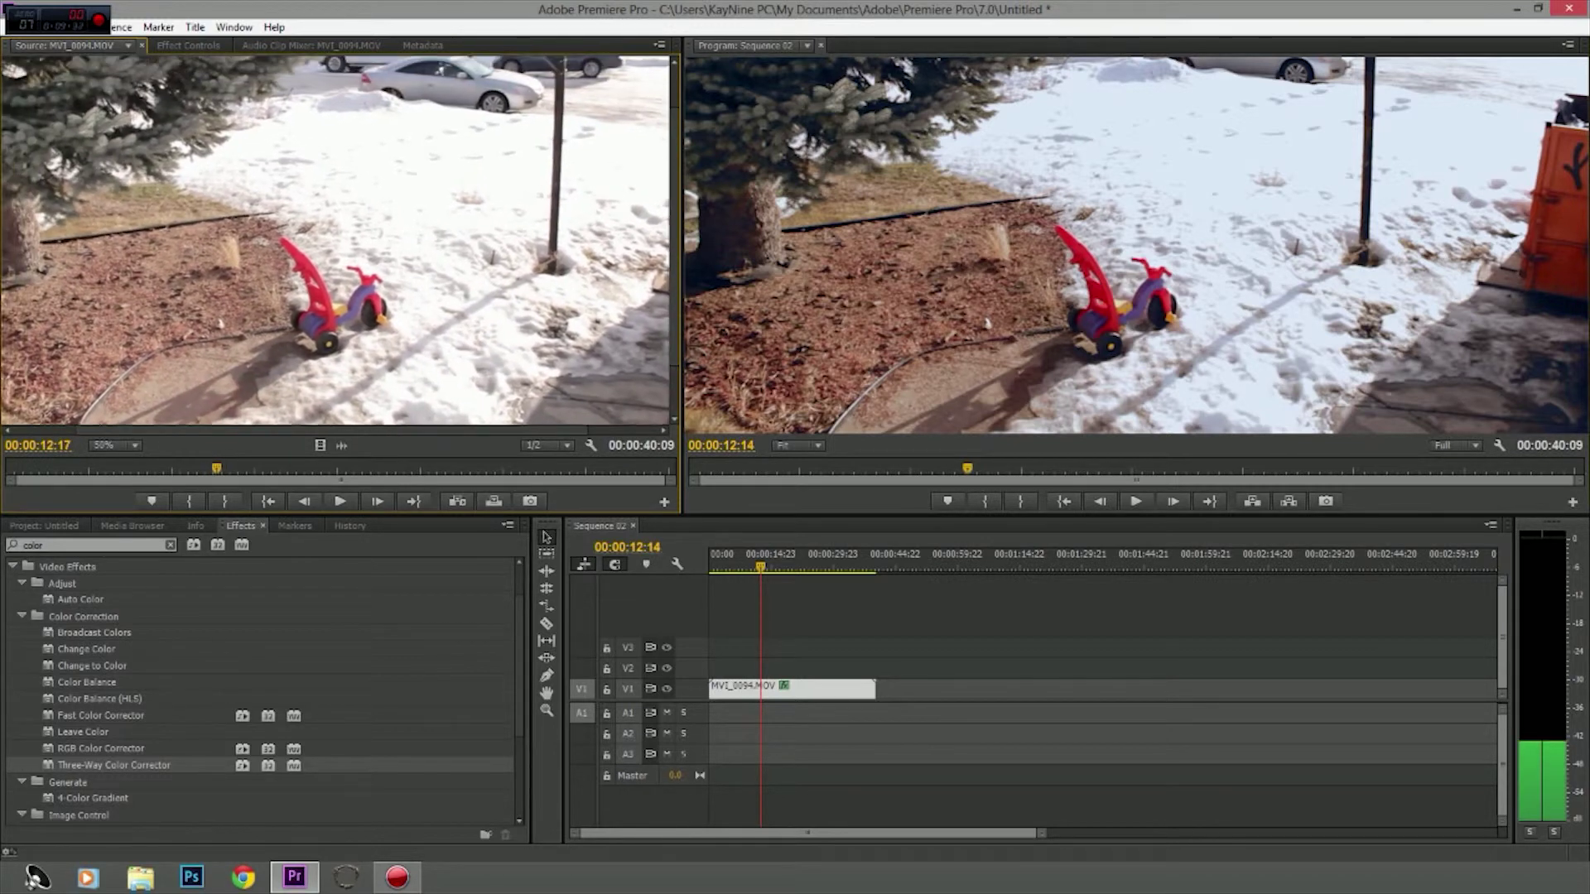
pyautogui.press('Left')
pyautogui.press('Left')
pyautogui.press('Left')
pyautogui.press('Left')
pyautogui.press('Left')
pyautogui.press('Left')
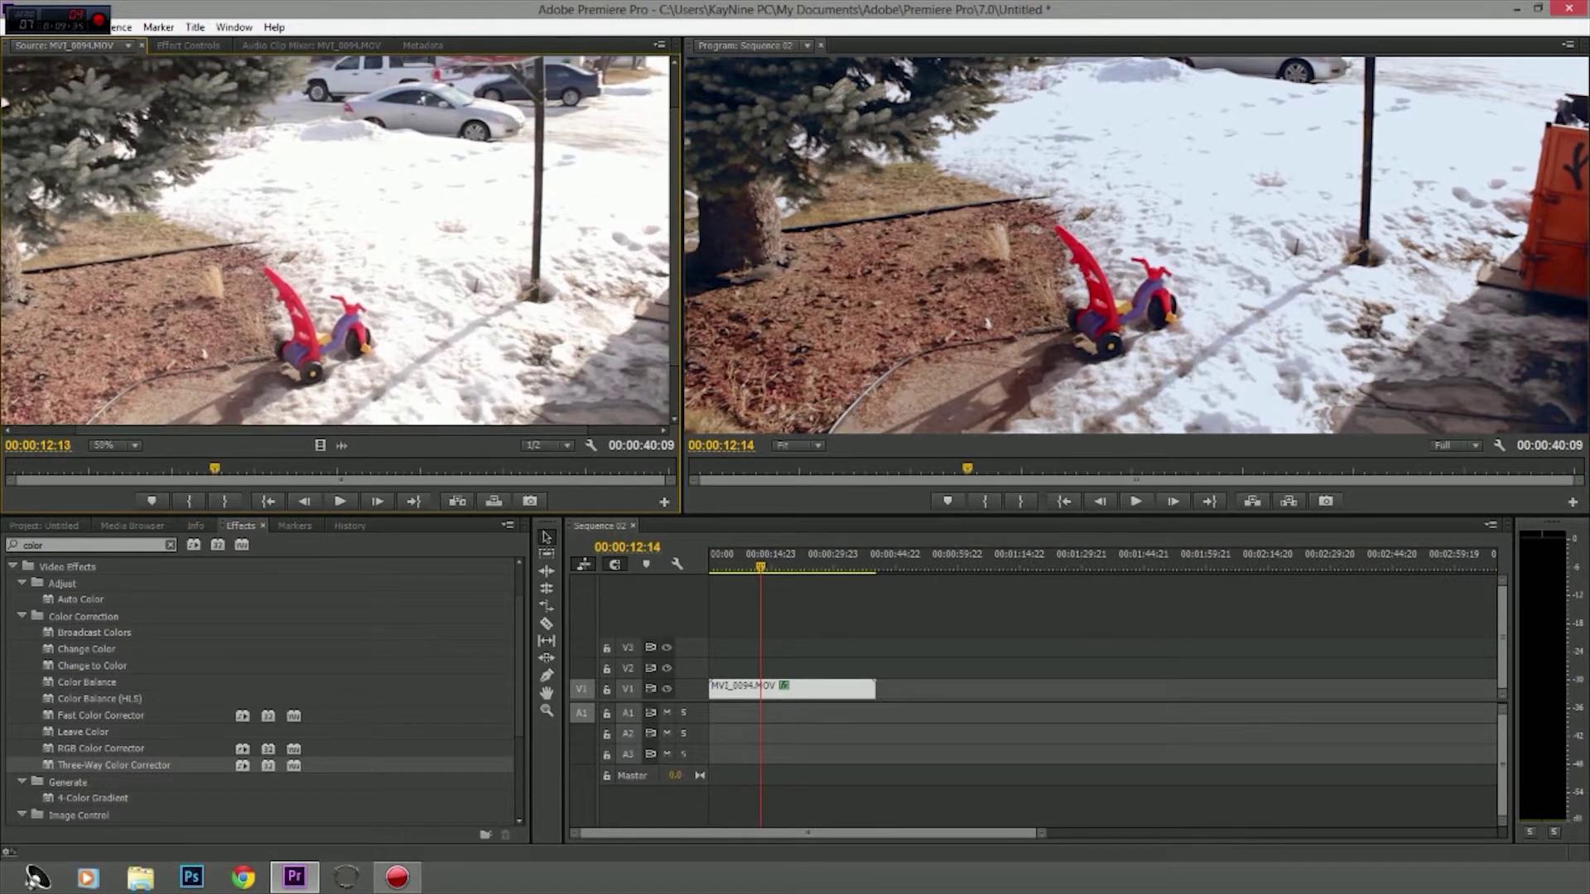
pyautogui.press('Right')
pyautogui.press('Right')
pyautogui.press('Right')
pyautogui.press('Right')
pyautogui.press('Right')
pyautogui.press('Right')
pyautogui.press('Right')
pyautogui.press('Right')
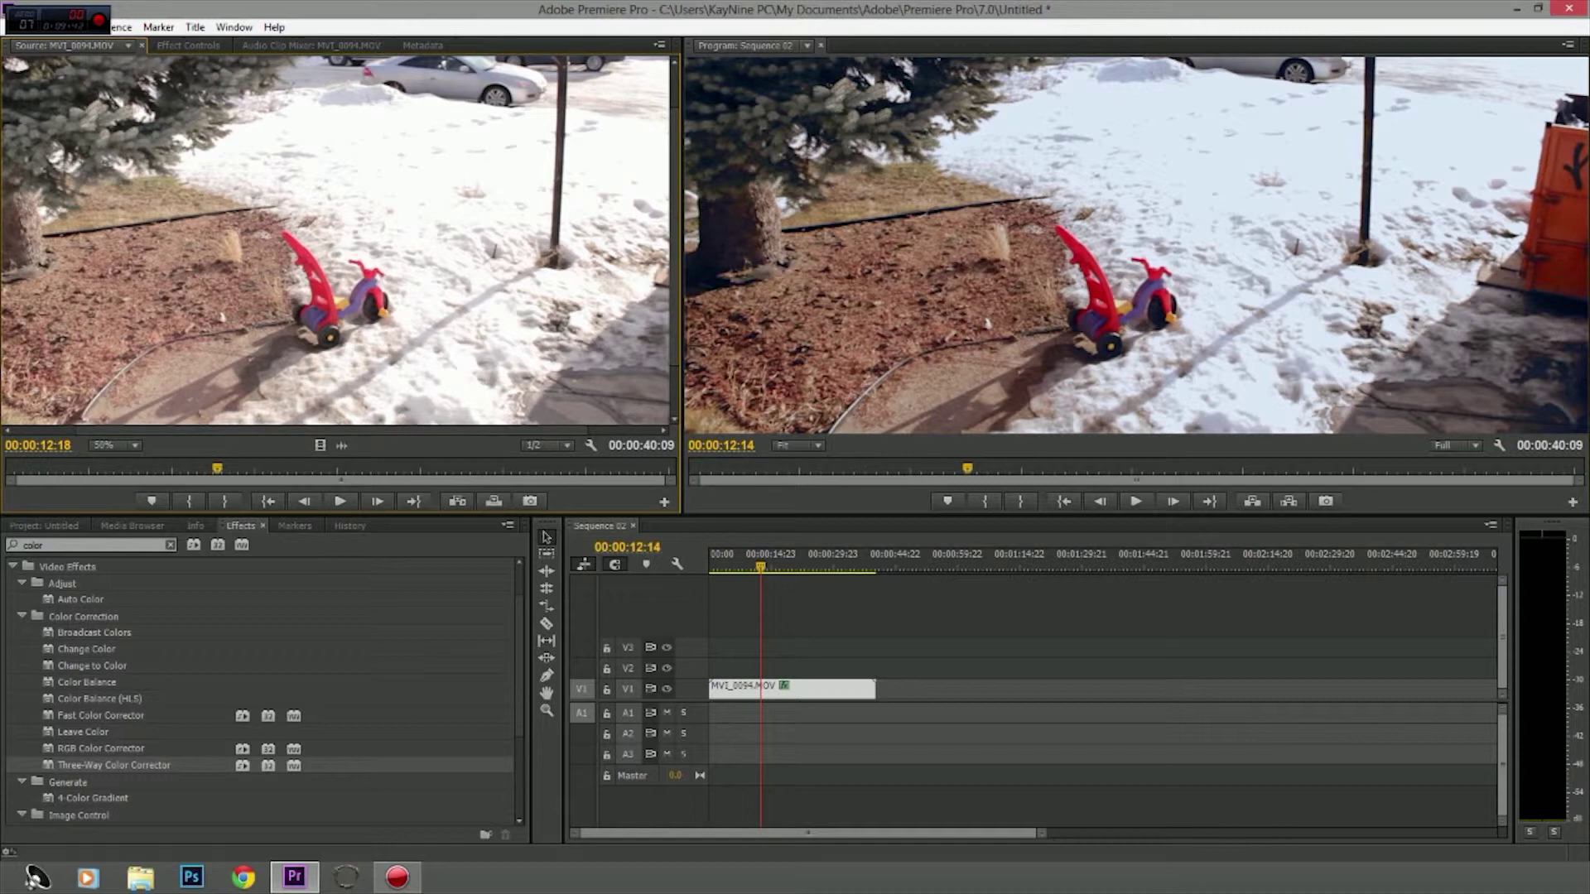
# Step: Move the sequence to 00:00:24:05 and the source clip to about 00:00:24:19 to compare the evergreen tree shot
pyautogui.press('Left')
pyautogui.press('Left')
pyautogui.press('Left')
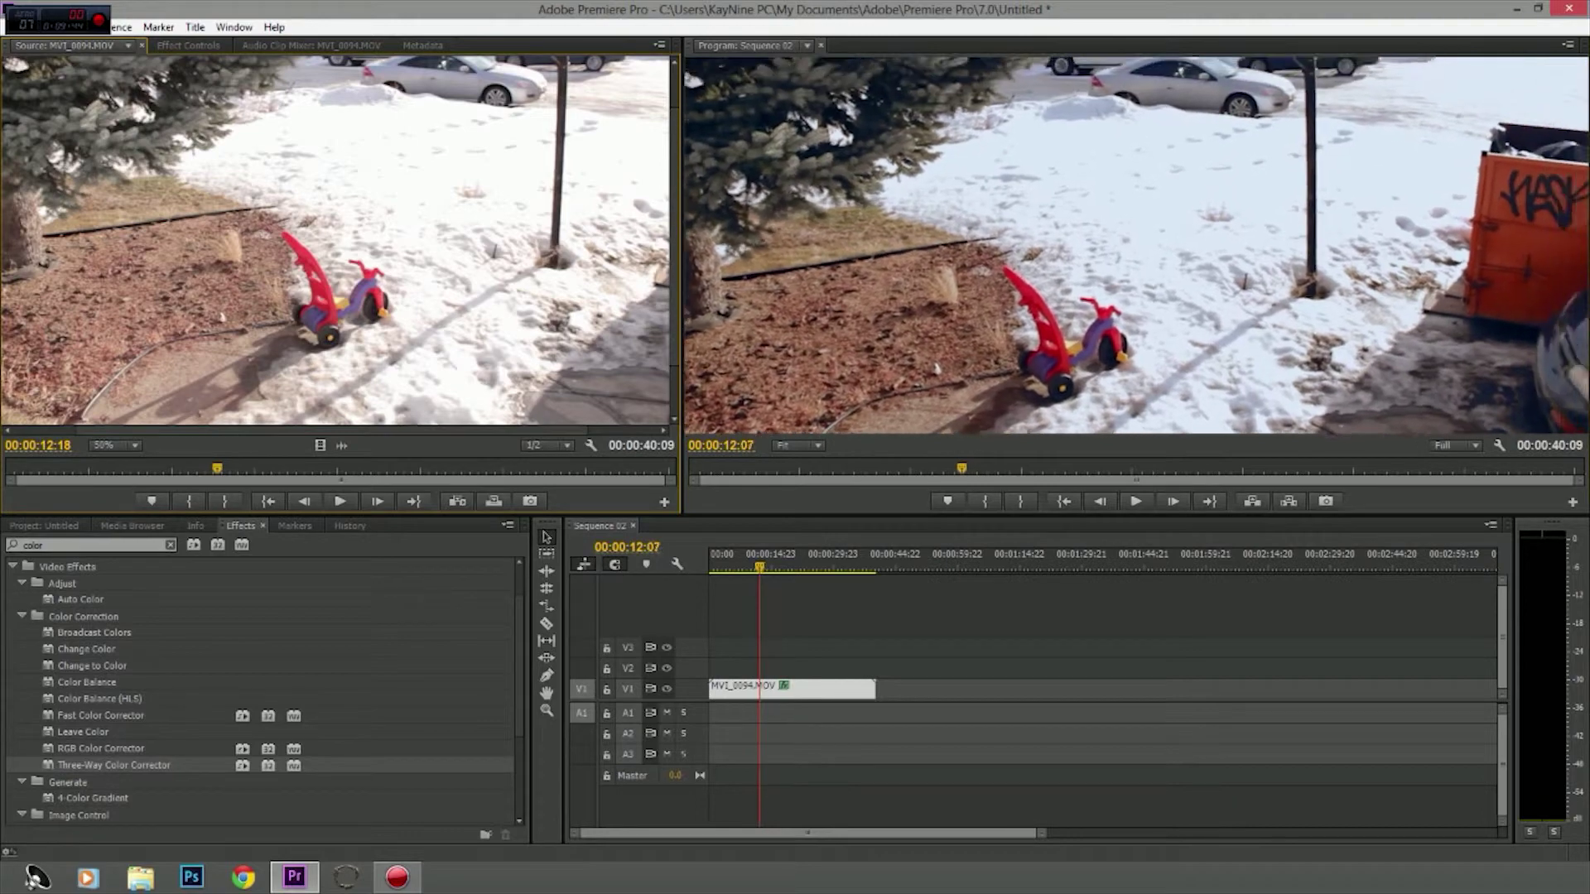
pyautogui.moveTo(964, 468); pyautogui.dragTo(1225, 469)
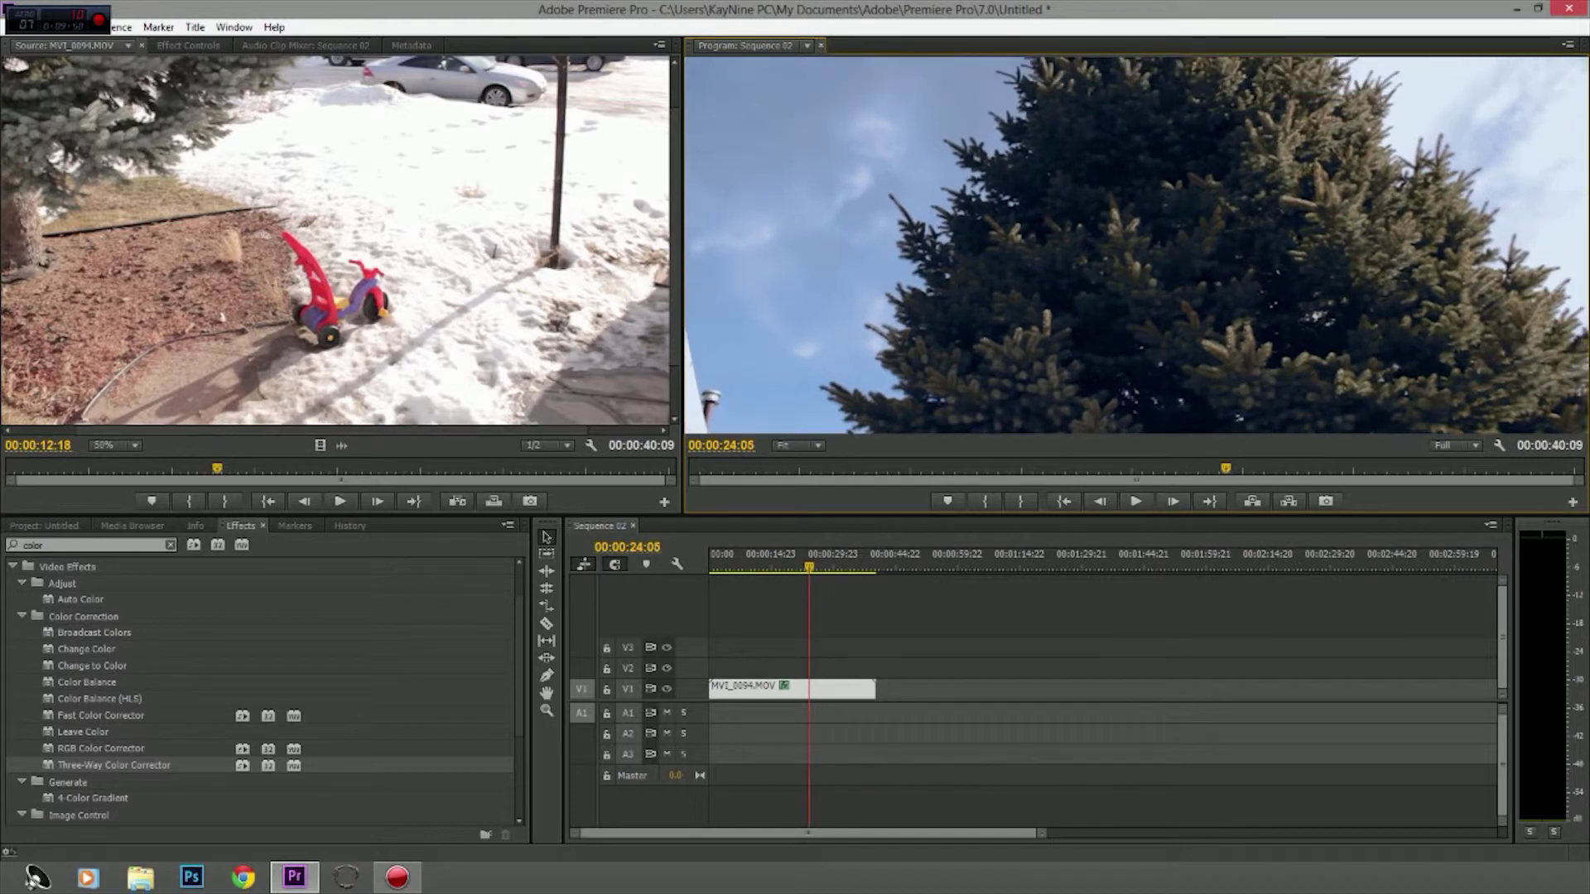
pyautogui.moveTo(217, 469); pyautogui.dragTo(416, 469)
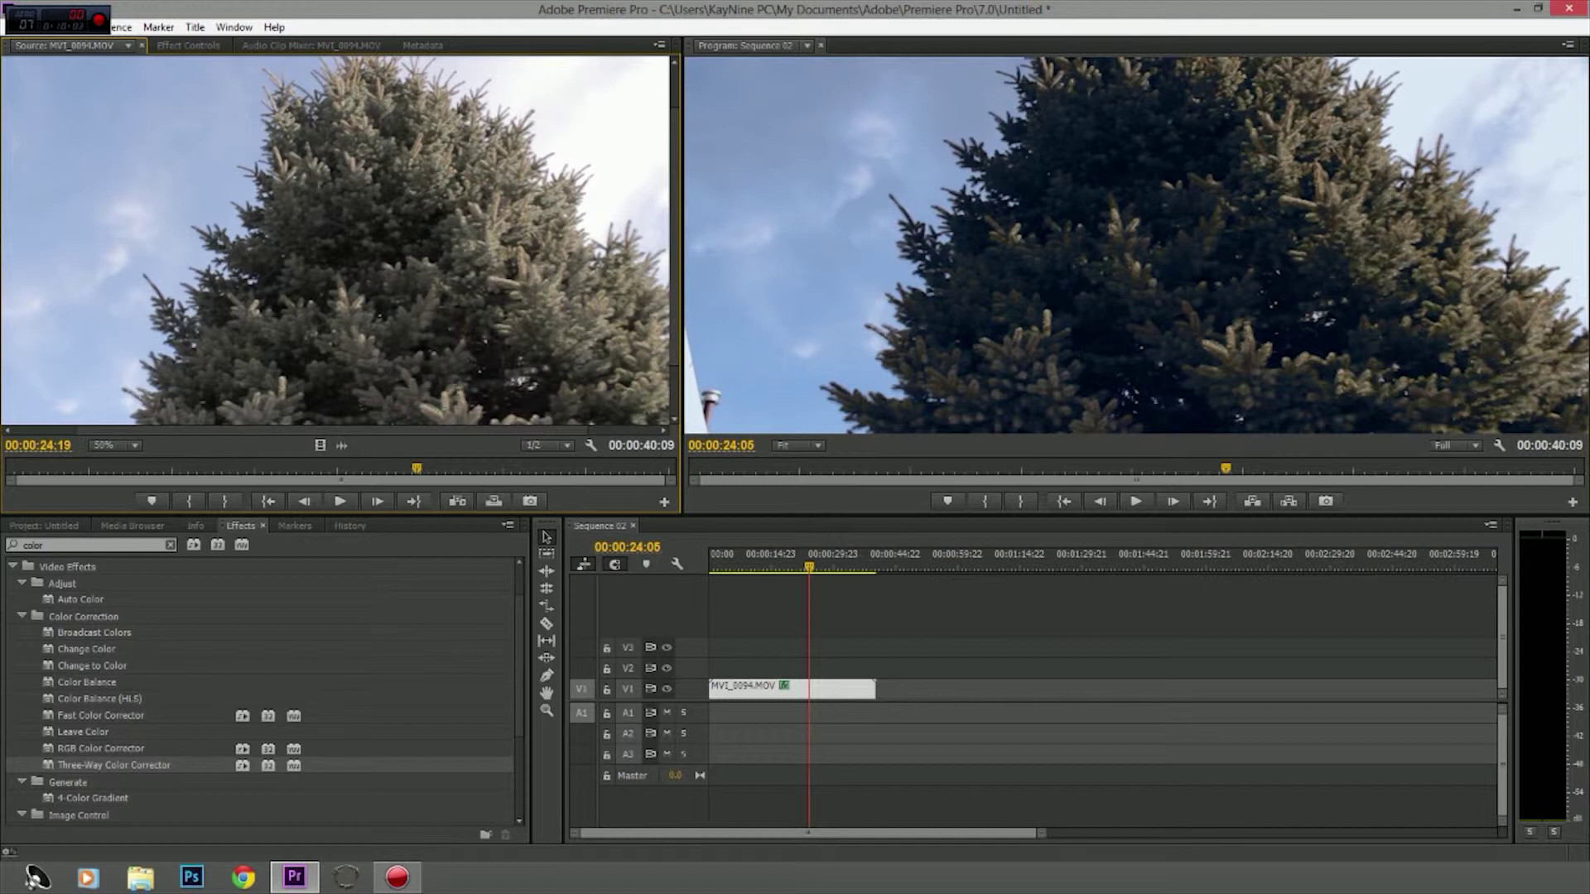
# Step: Step the source clip back frame by frame to 00:00:23:20 to line it up with the corrected tree shot
pyautogui.press('Left')
pyautogui.press('Left')
pyautogui.press('Left')
pyautogui.press('Left')
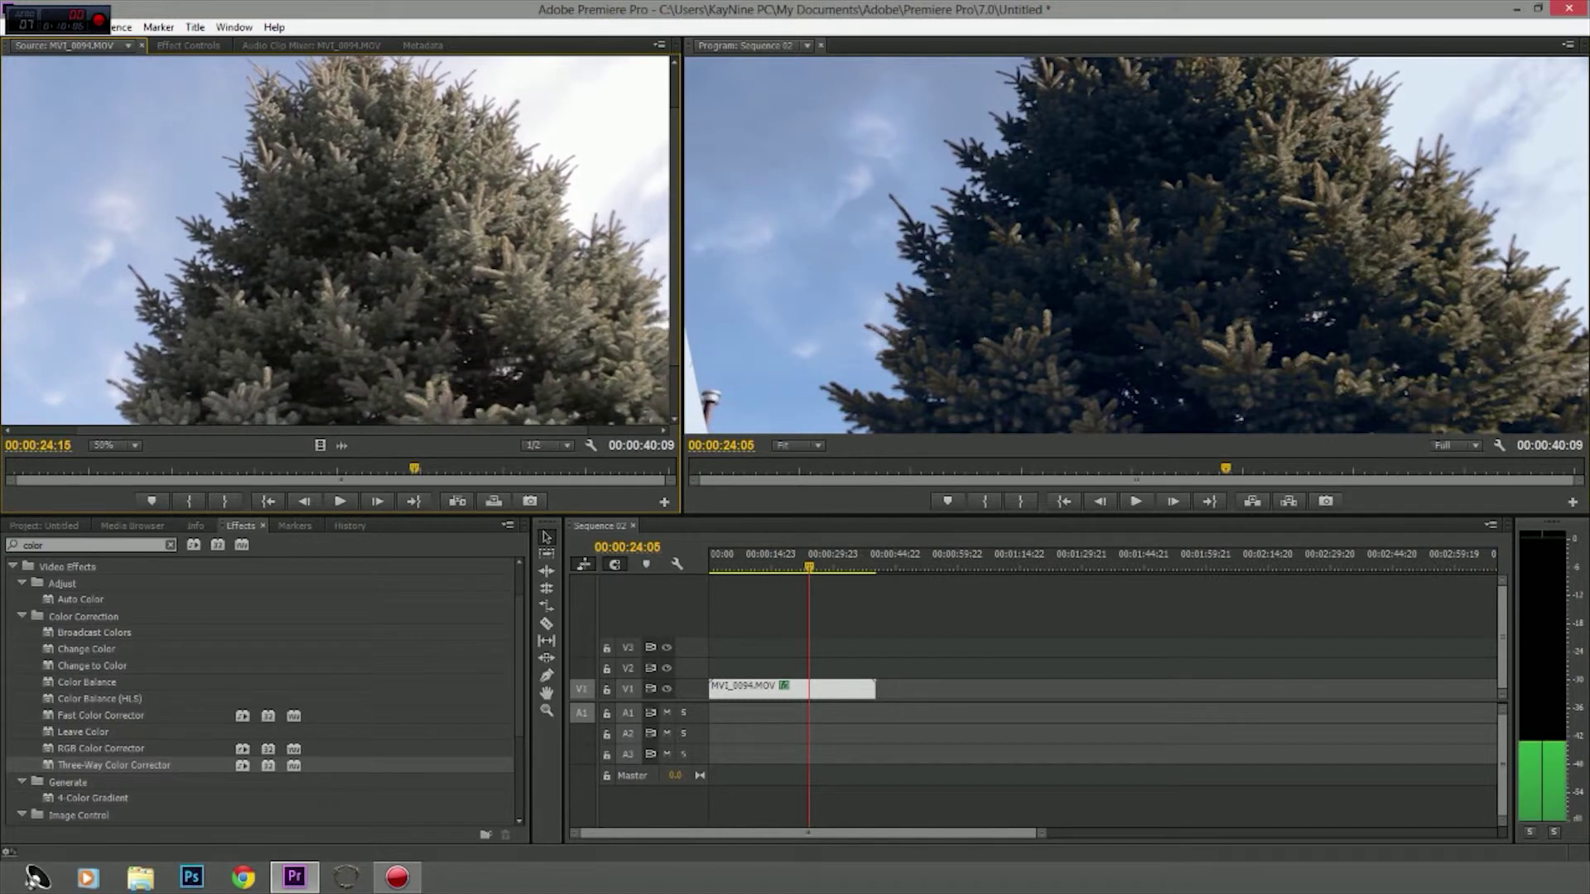
pyautogui.press('Left')
pyautogui.press('Left')
pyautogui.press('Left')
pyautogui.press('Left')
pyautogui.press('Left')
pyautogui.press('Left')
pyautogui.press('Left')
pyautogui.press('Left')
pyautogui.press('Left')
pyautogui.press('Left')
pyautogui.press('Left')
pyautogui.press('Left')
pyautogui.press('Left')
pyautogui.press('Left')
pyautogui.press('Left')
pyautogui.press('Left')
pyautogui.press('Left')
pyautogui.press('Left')
pyautogui.press('Left')
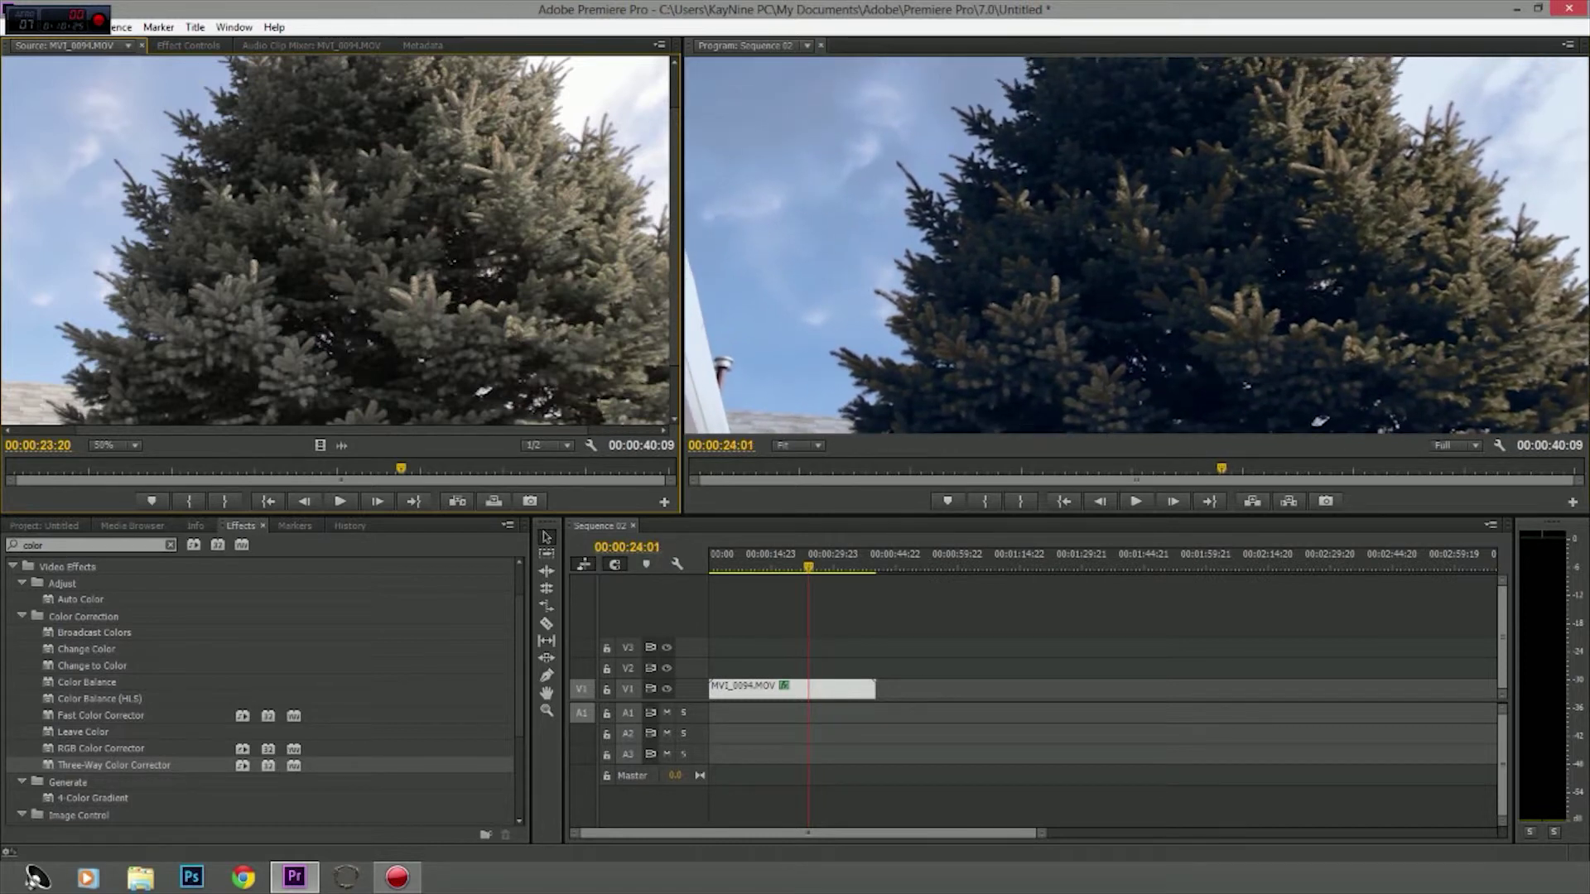
# Step: Scrub the sequence to 00:00:23:06 and the source clip to 00:00:23:14 to compare the lower part of the tree
pyautogui.moveTo(722, 445)
pyautogui.mouseDown()
pyautogui.moveTo(734, 446)
pyautogui.moveTo(711, 445)
pyautogui.mouseUp()
pyautogui.moveTo(1217, 469)
pyautogui.mouseDown()
pyautogui.moveTo(1142, 468)
pyautogui.moveTo(1228, 468)
pyautogui.mouseUp()
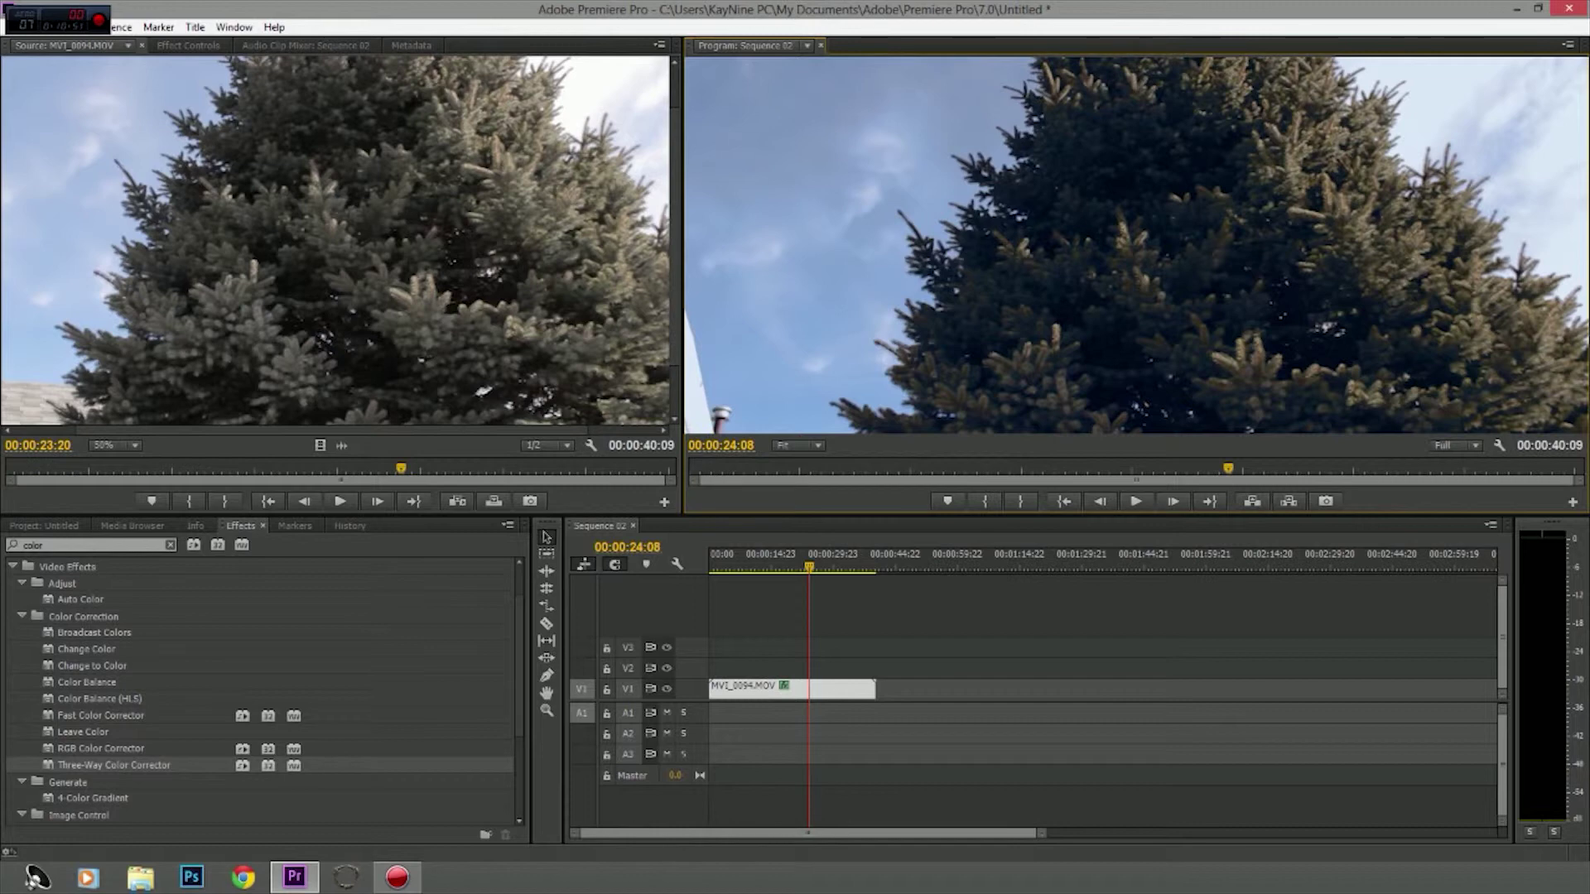
pyautogui.moveTo(1228, 469); pyautogui.dragTo(1221, 468)
pyautogui.moveTo(401, 469); pyautogui.dragTo(397, 468)
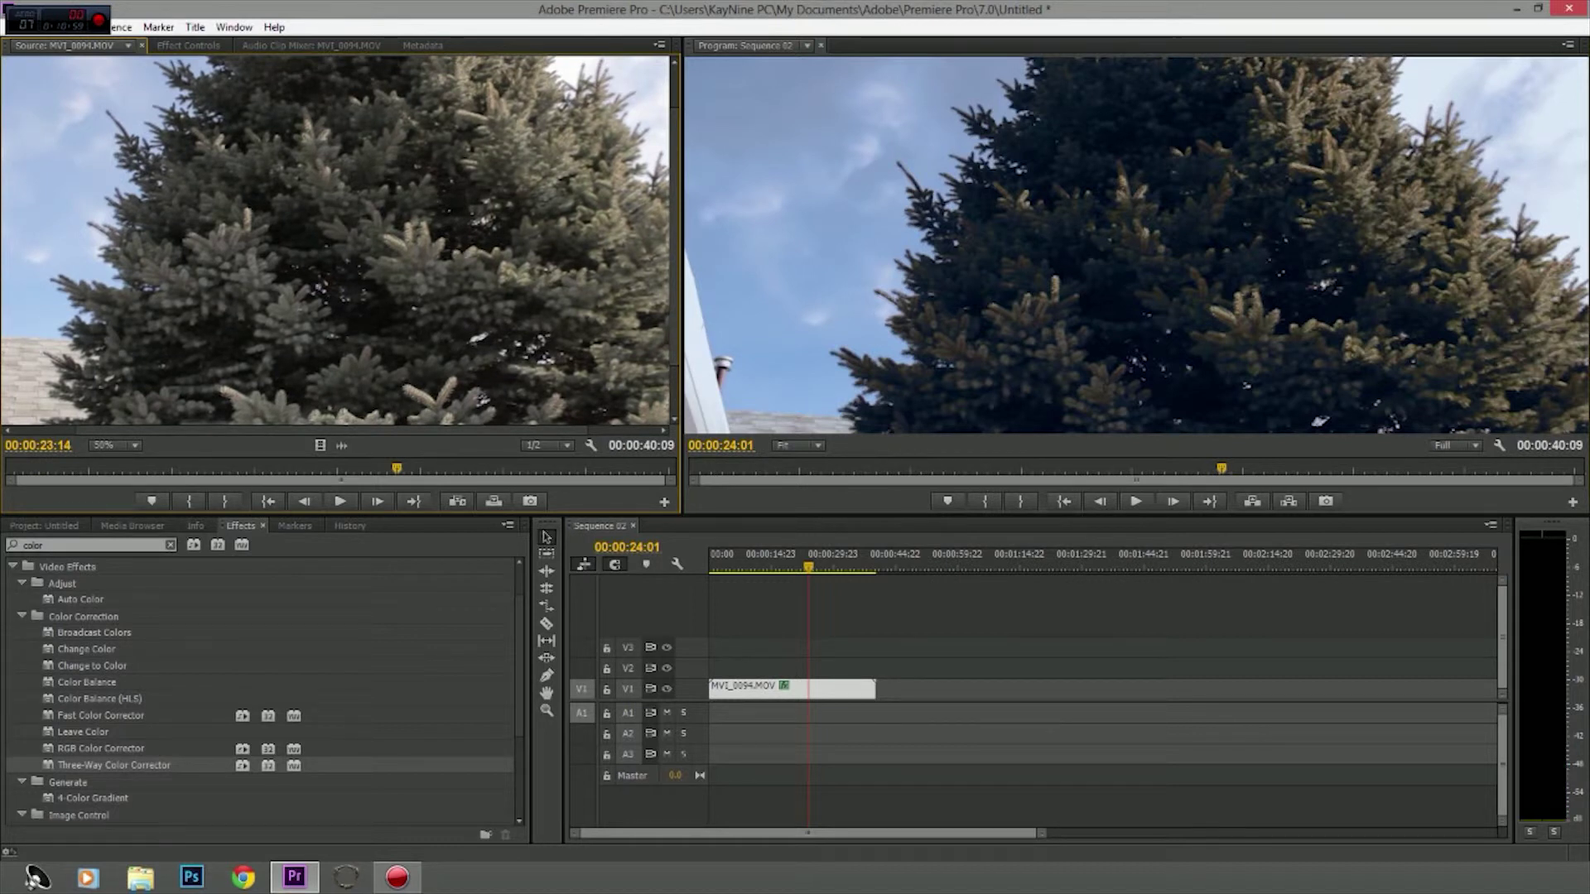
pyautogui.moveTo(397, 468); pyautogui.dragTo(397, 468)
pyautogui.click(1222, 469)
pyautogui.moveTo(1222, 469); pyautogui.dragTo(1204, 469)
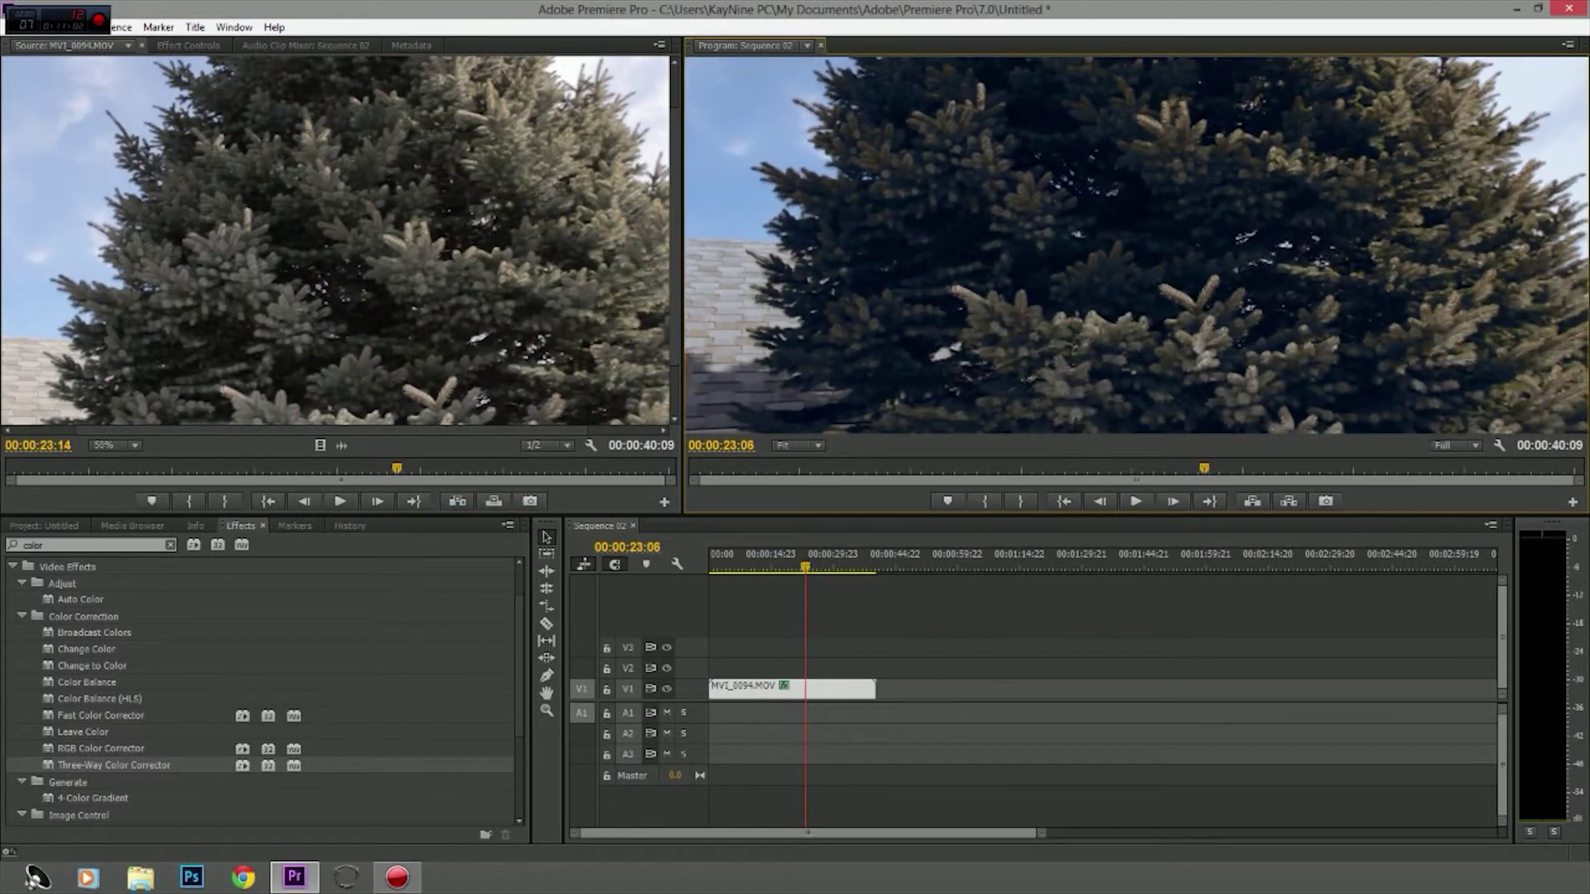
# Step: Search the effects for "bri", apply Brightness & Contrast to the MVI_0094.MOV clip in the sequence, and show its settings
pyautogui.moveTo(49, 545); pyautogui.dragTo(22, 546)
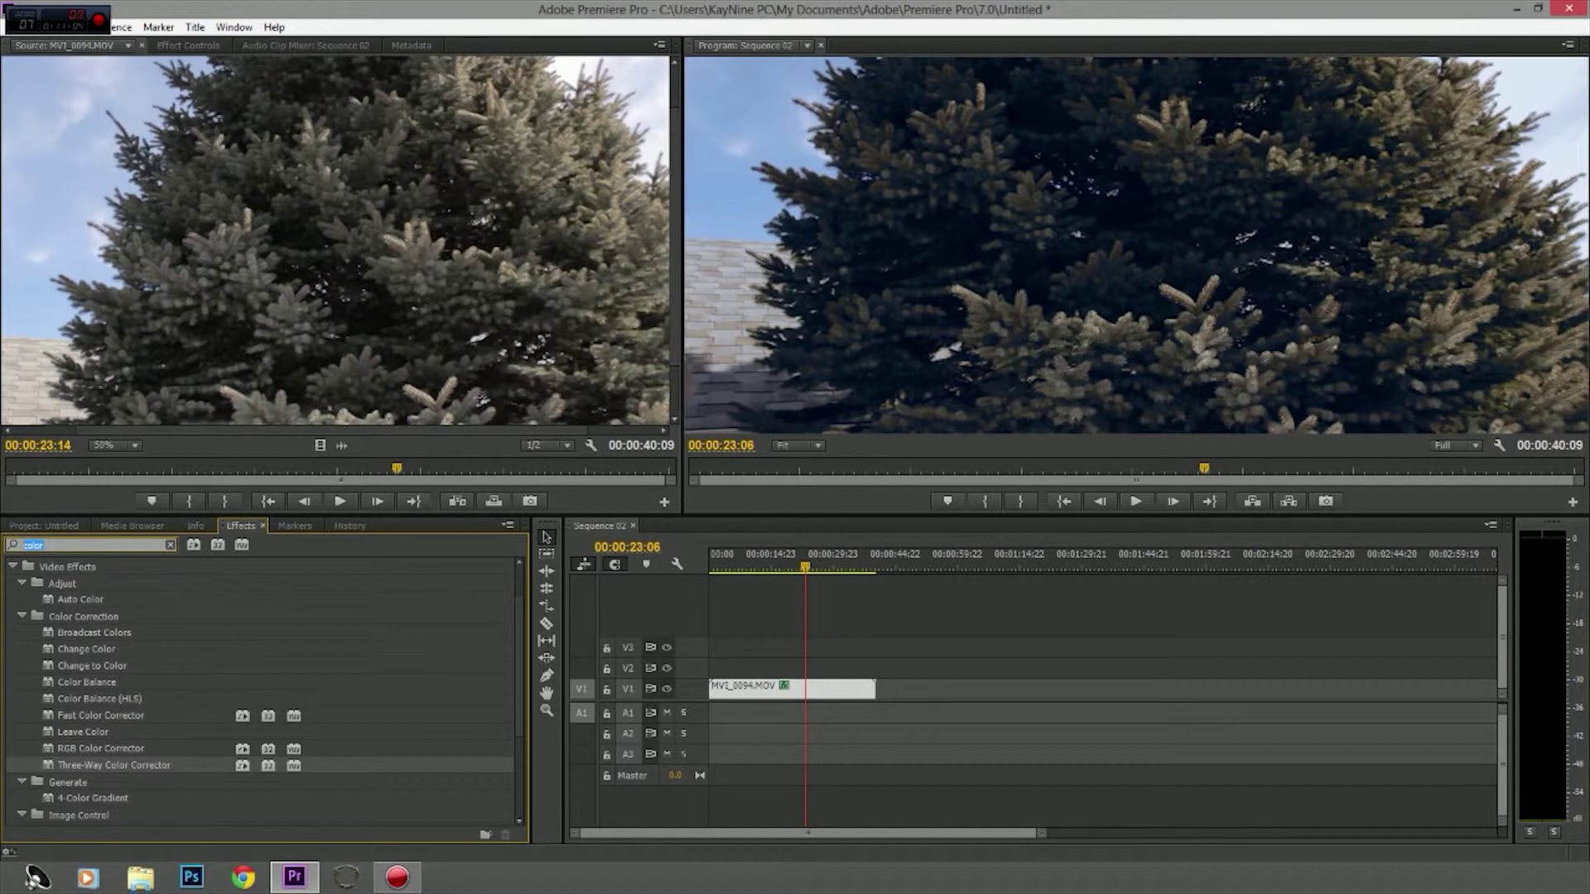
pyautogui.write('i')
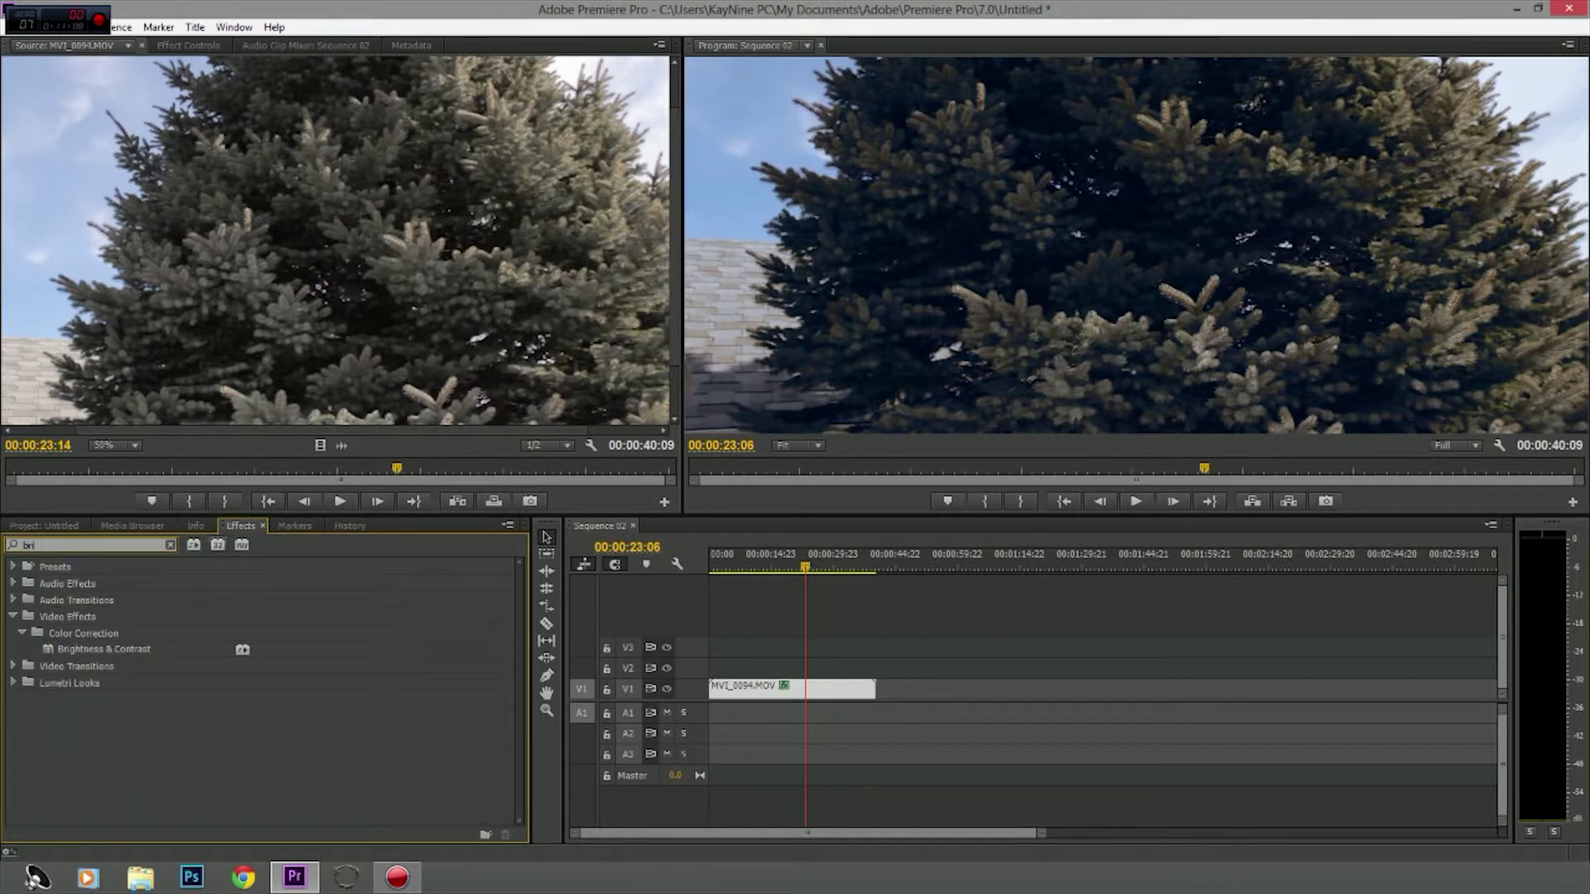
pyautogui.click(103, 650)
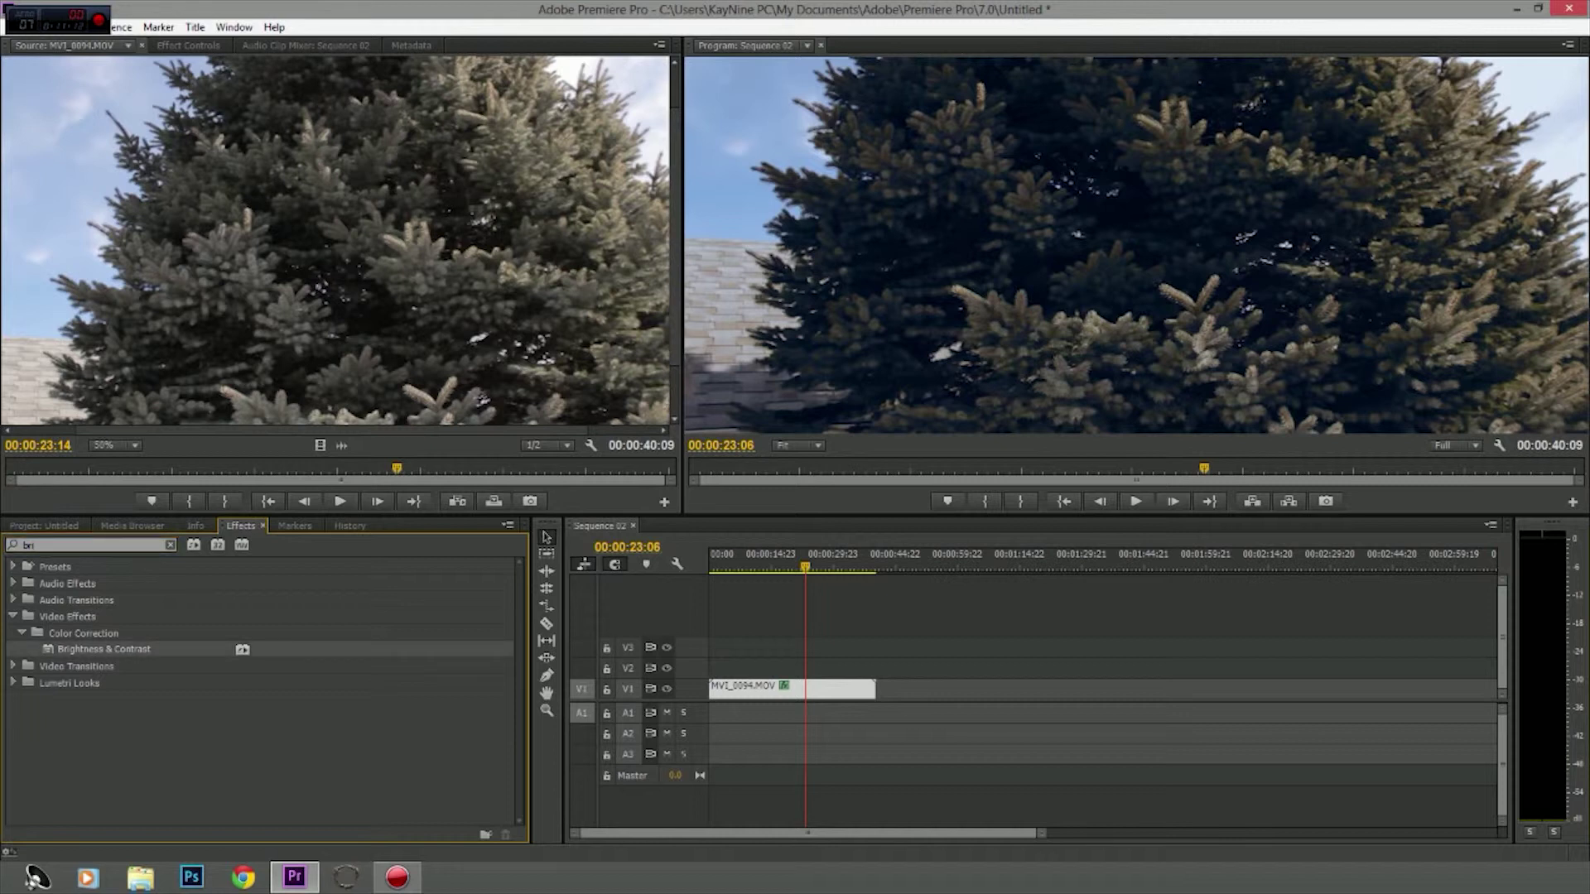
pyautogui.moveTo(104, 650); pyautogui.dragTo(743, 689)
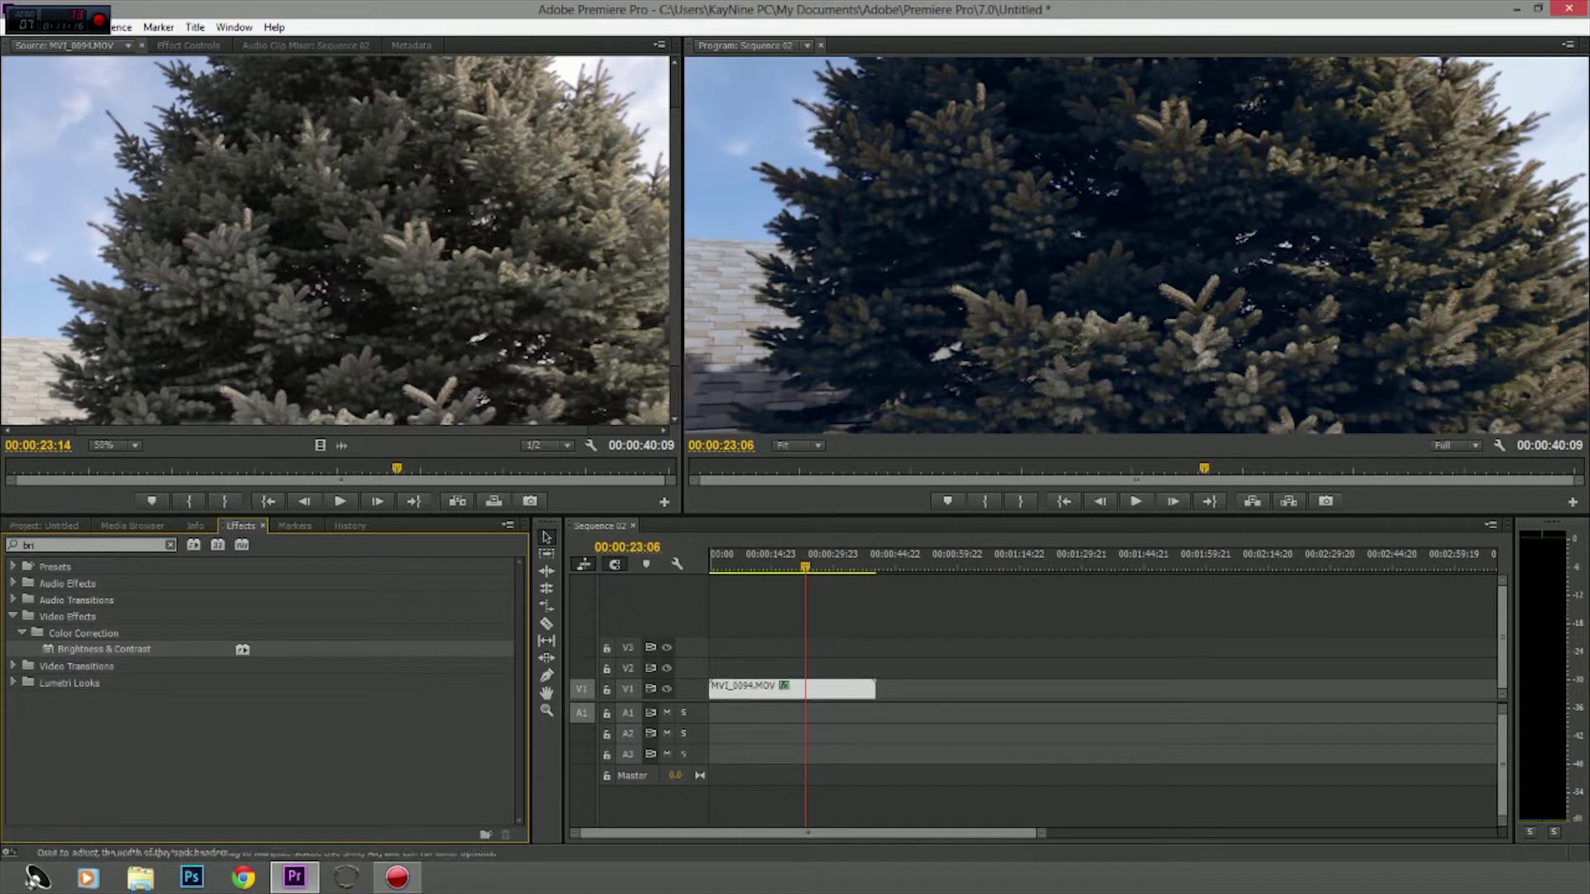
pyautogui.click(188, 46)
pyautogui.scroll(-1, 348, 290)
pyautogui.scroll(-1, 348, 290)
pyautogui.click(89, 434)
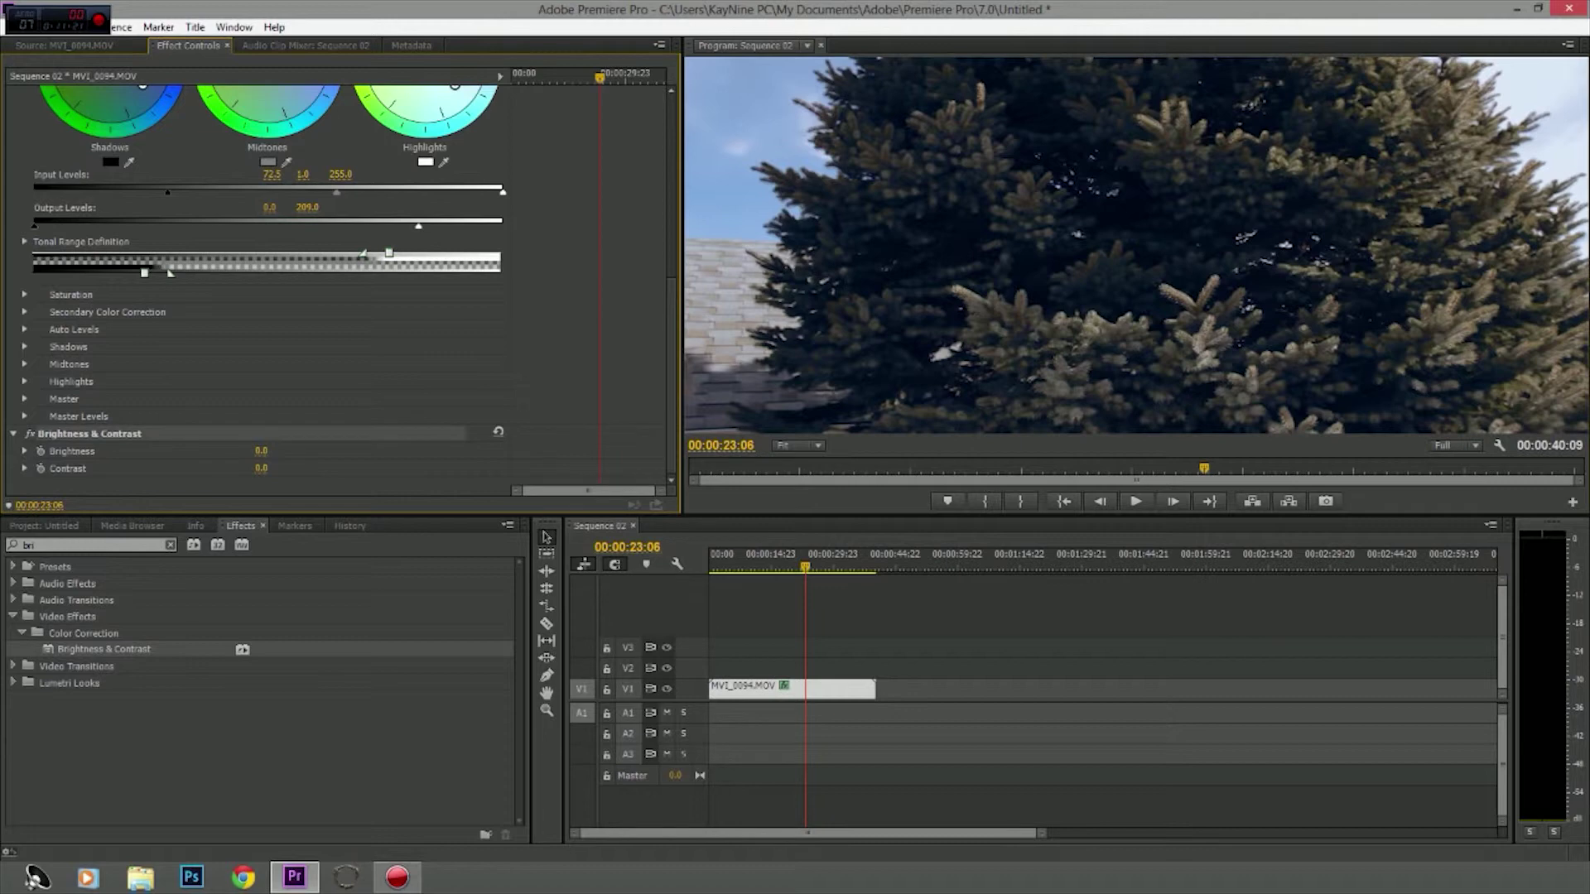
# Step: Step back through the tree shot and move the sequence to the parked car shot at 00:00:14:01
pyautogui.press('Left')
pyautogui.press('Left')
pyautogui.press('Left')
pyautogui.press('Left')
pyautogui.press('Left')
pyautogui.press('Right')
pyautogui.press('Right')
pyautogui.press('Right')
pyautogui.press('Right')
pyautogui.press('Left')
pyautogui.press('Left')
pyautogui.press('Left')
pyautogui.press('Left')
pyautogui.press('Left')
pyautogui.press('Left')
pyautogui.press('Left')
pyautogui.press('Left')
pyautogui.press('Left')
pyautogui.press('Left')
pyautogui.press('Left')
pyautogui.press('Left')
pyautogui.press('Left')
pyautogui.press('Left')
pyautogui.press('Left')
pyautogui.press('Left')
pyautogui.press('Left')
pyautogui.press('Left')
pyautogui.press('Left')
pyautogui.press('Left')
pyautogui.press('Left')
pyautogui.press('Left')
pyautogui.press('Left')
pyautogui.press('Left')
pyautogui.press('Left')
pyautogui.press('Left')
pyautogui.press('Left')
pyautogui.press('Left')
pyautogui.press('Left')
pyautogui.press('Left')
pyautogui.press('Left')
pyautogui.press('Left')
pyautogui.press('Left')
pyautogui.press('Left')
pyautogui.press('Left')
pyautogui.press('Left')
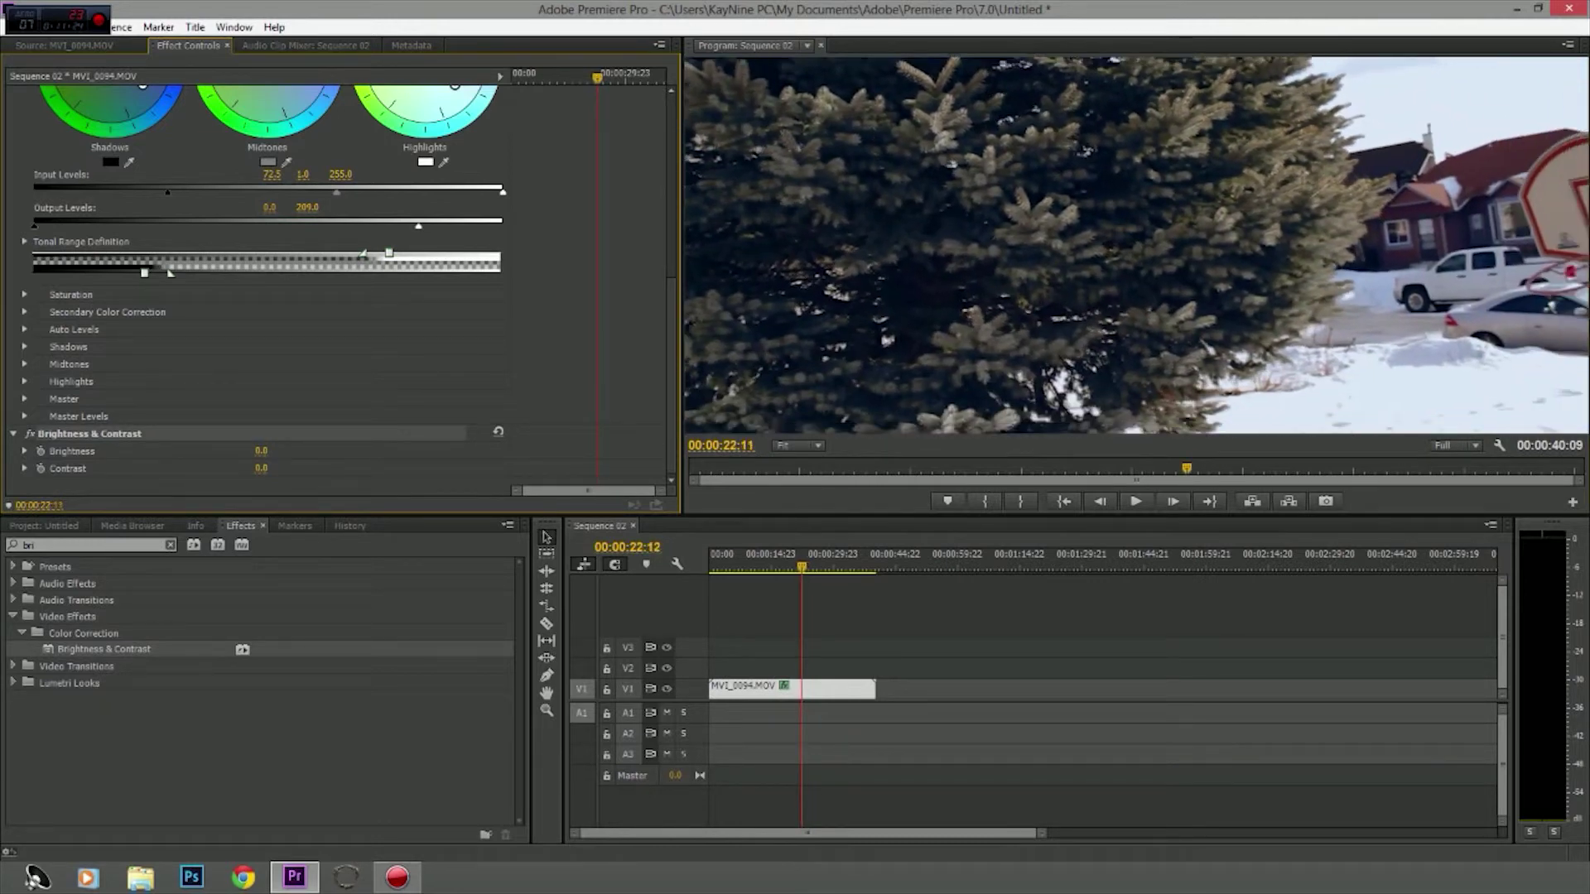
pyautogui.moveTo(1161, 469); pyautogui.dragTo(999, 469)
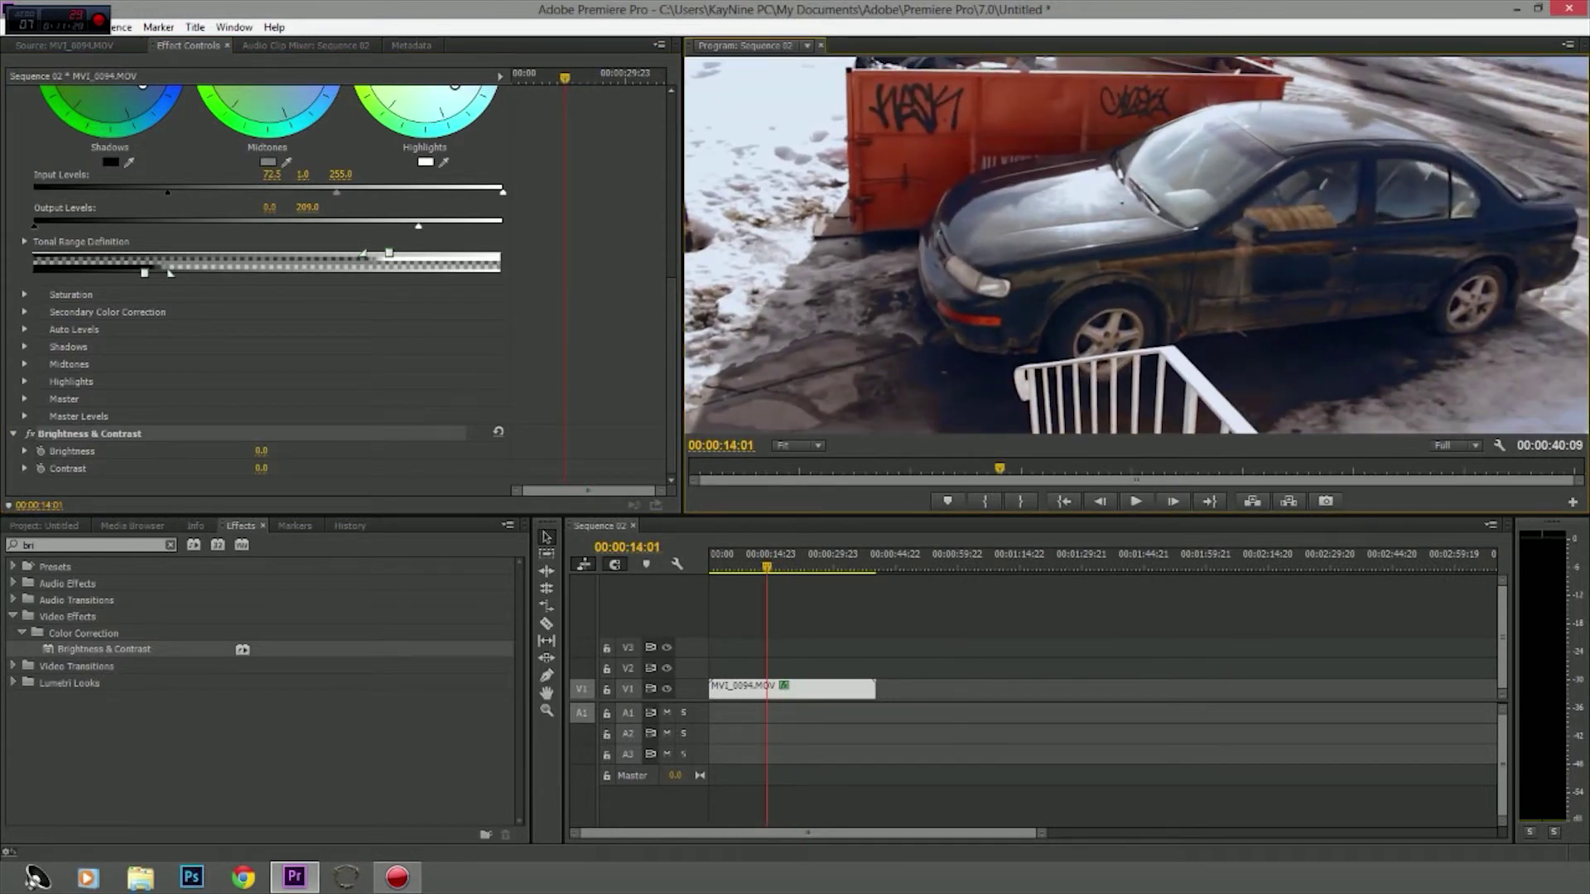
# Step: Set the clip's Brightness to -9 in the Brightness & Contrast effect and check neighbouring frames of the car shot
pyautogui.click(261, 451)
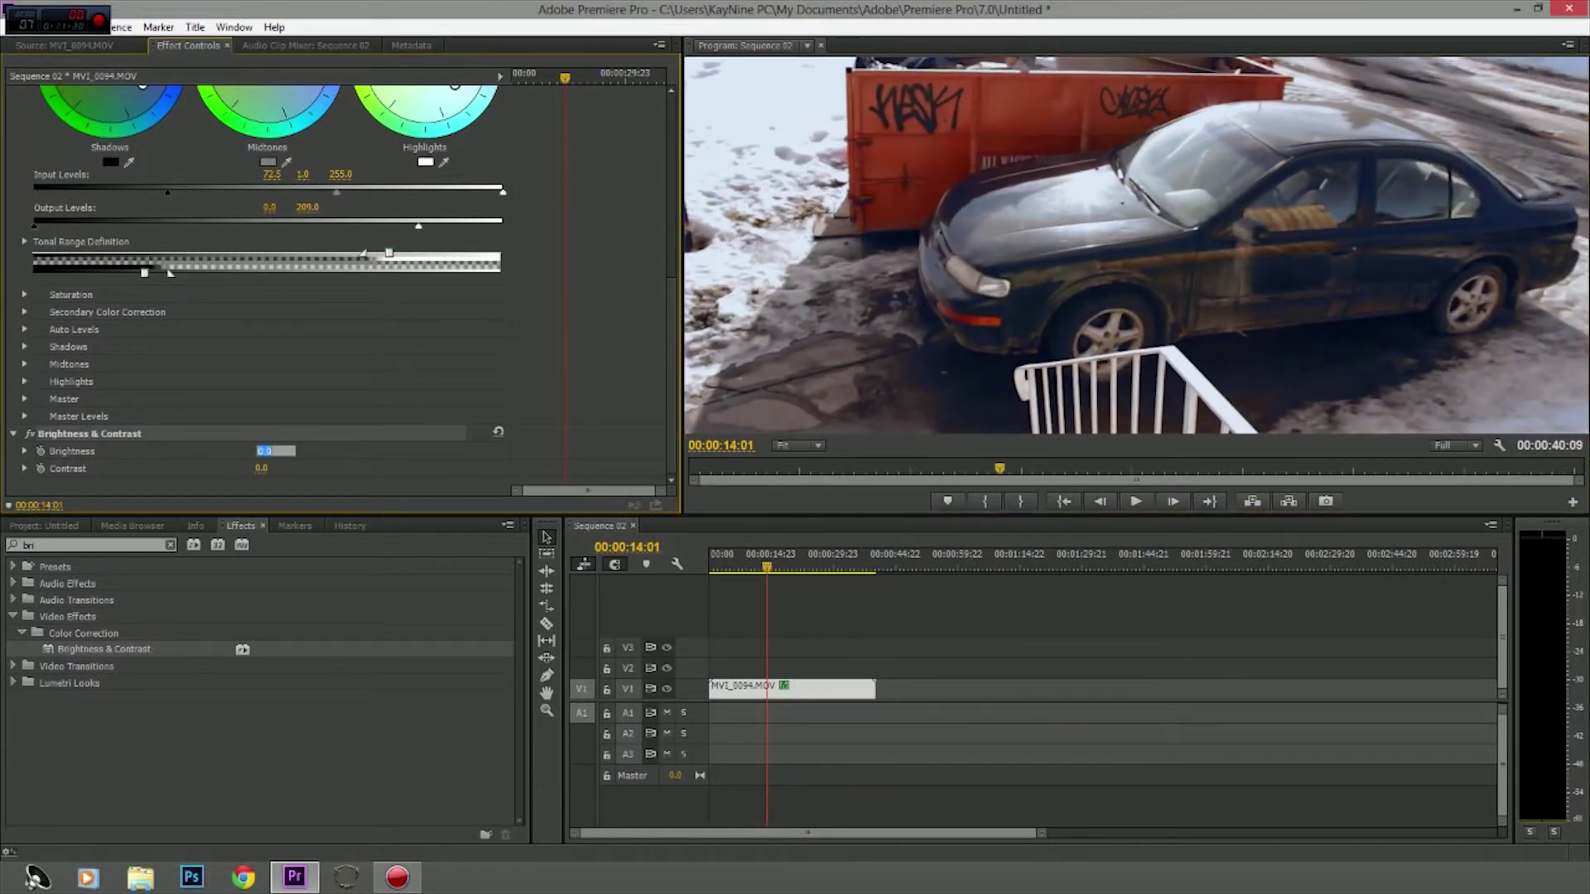
pyautogui.write('-9')
pyautogui.press('Return')
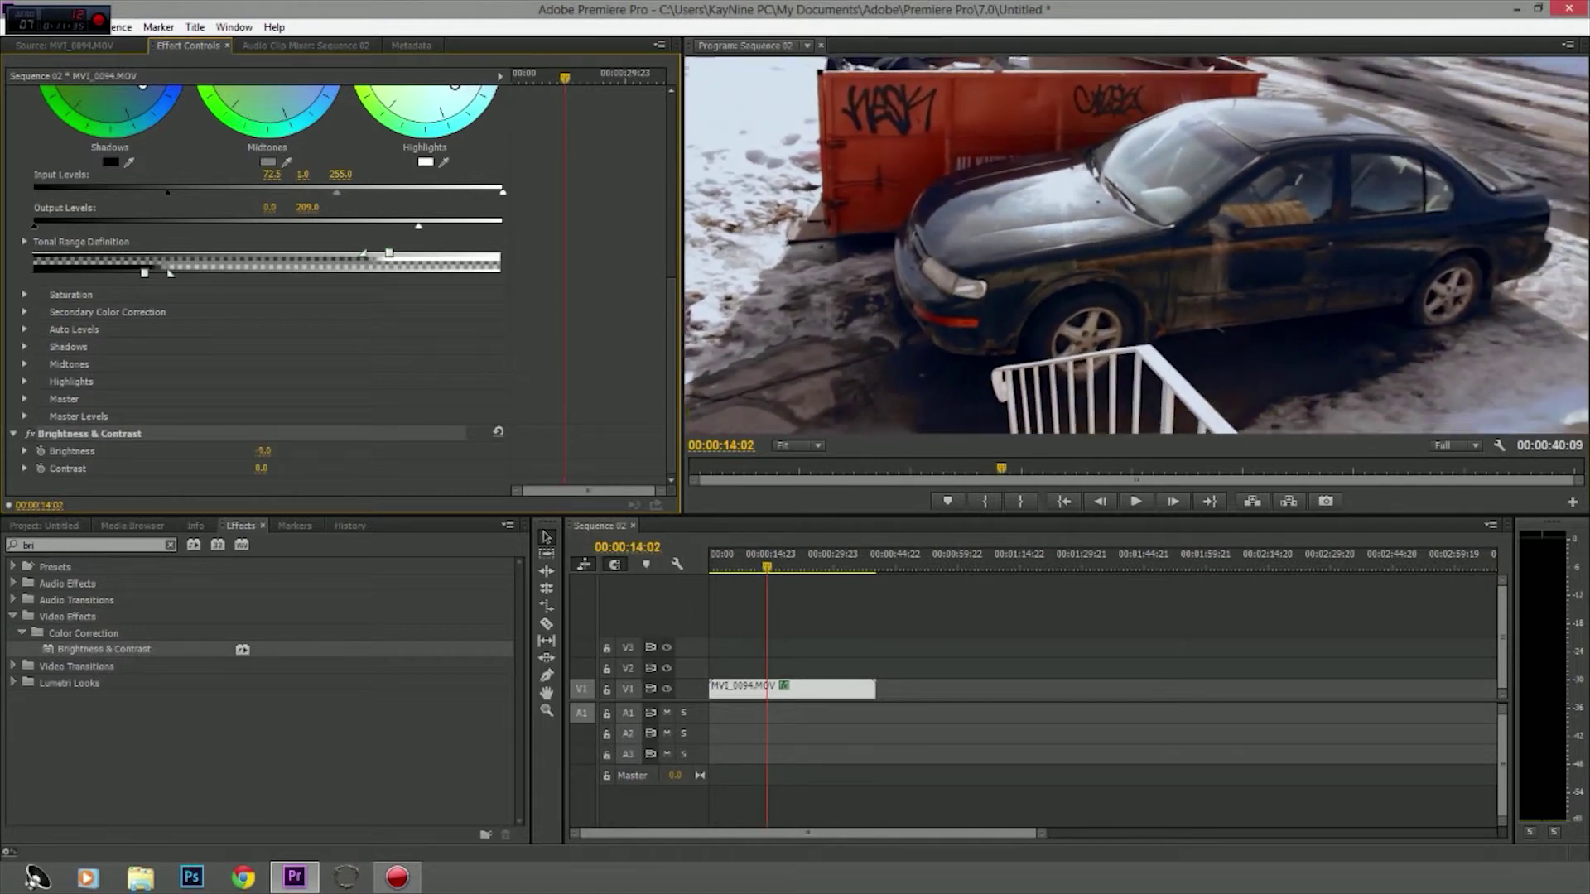
pyautogui.hotkey('shift', 'Right')
pyautogui.press('Left')
pyautogui.press('Left')
pyautogui.press('Left')
pyautogui.press('Left')
pyautogui.click(263, 452)
pyautogui.write('-77')
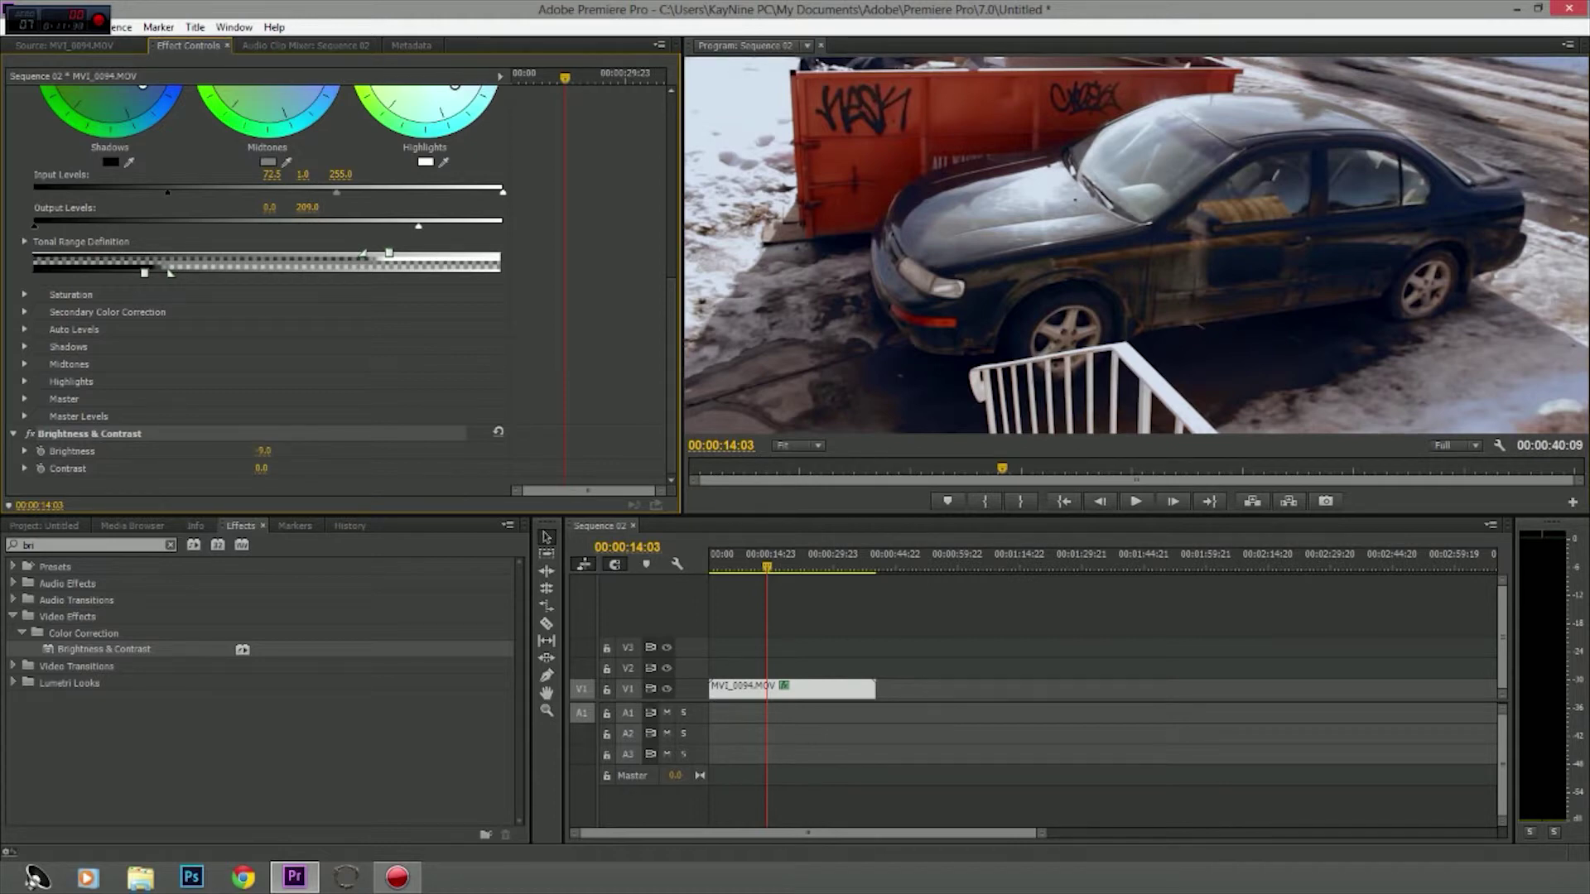
pyautogui.press('Return')
pyautogui.moveTo(265, 451); pyautogui.dragTo(323, 451)
pyautogui.click(262, 469)
pyautogui.click(263, 452)
pyautogui.click(262, 469)
pyautogui.click(348, 469)
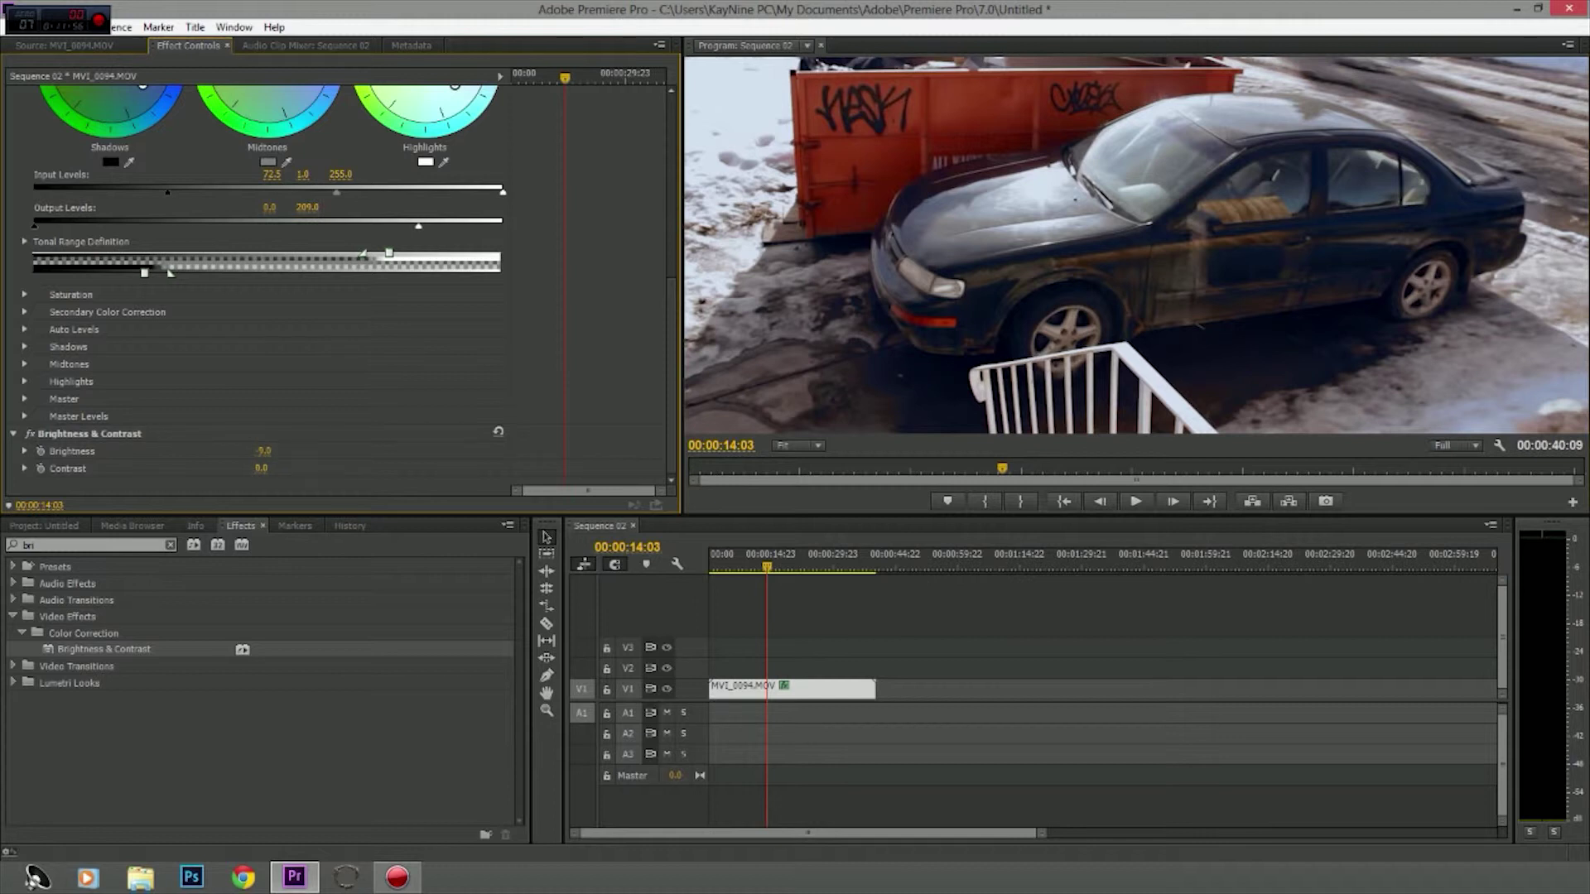
# Step: Try a Contrast of 10 and check it frame by frame on the car shot up to 00:00:14:04
pyautogui.moveTo(261, 468)
pyautogui.mouseDown()
pyautogui.moveTo(188, 469)
pyautogui.moveTo(286, 469)
pyautogui.moveTo(270, 469)
pyautogui.mouseUp()
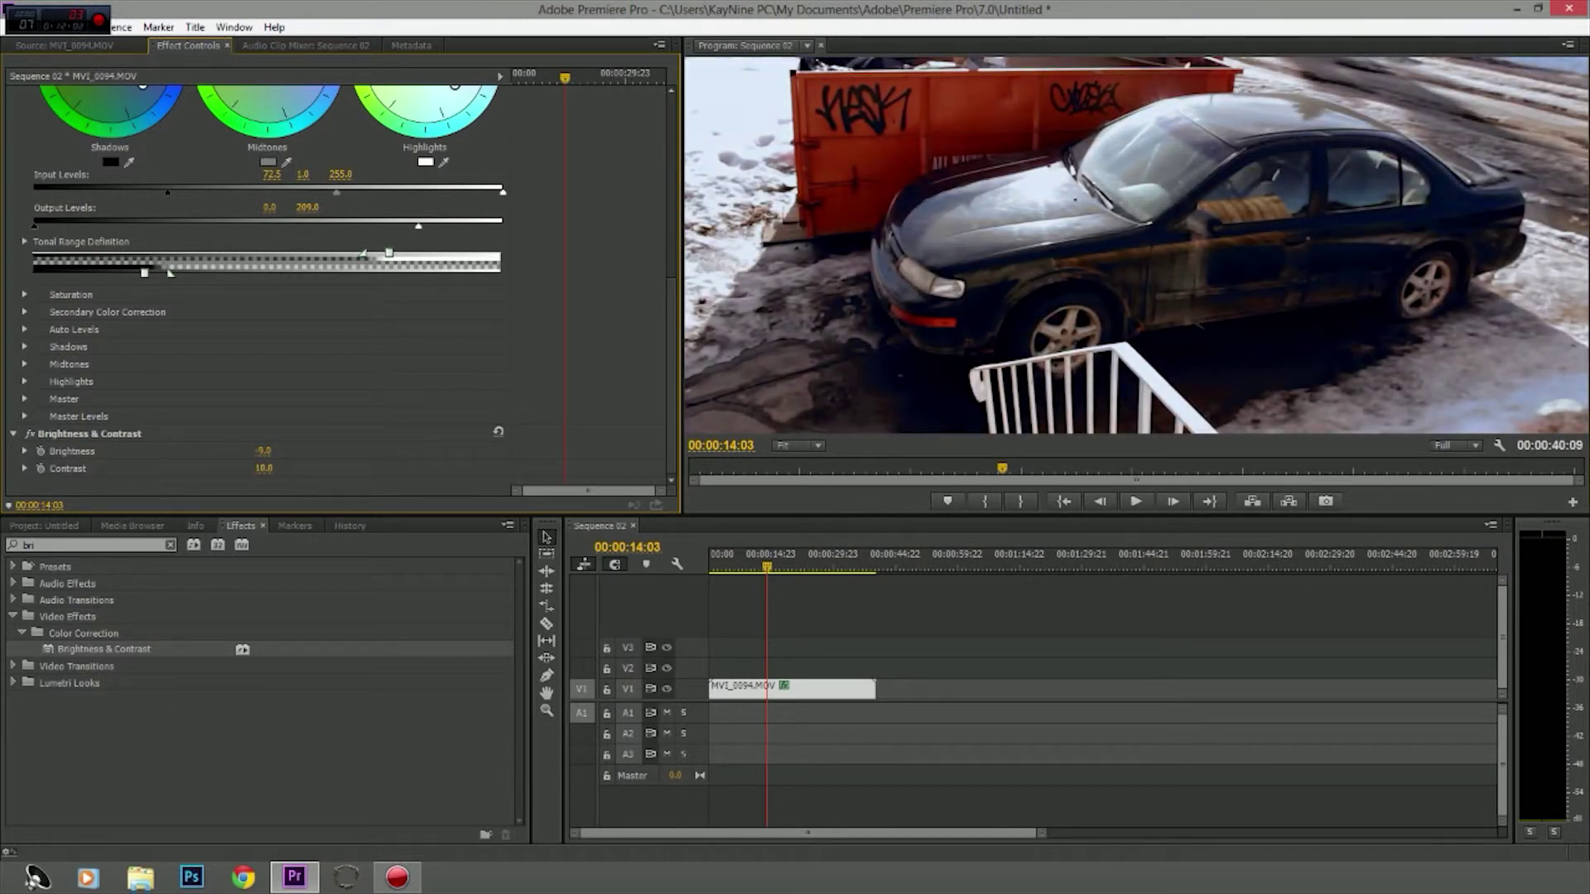
pyautogui.press('Left')
pyautogui.press('Left')
pyautogui.press('Left')
pyautogui.press('Left')
pyautogui.press('Left')
pyautogui.press('Left')
pyautogui.press('Left')
pyautogui.press('Left')
pyautogui.press('Left')
pyautogui.press('Left')
pyautogui.press('Left')
pyautogui.press('Left')
pyautogui.press('Left')
pyautogui.press('Left')
pyautogui.press('Left')
pyautogui.press('Left')
pyautogui.press('Left')
pyautogui.press('Left')
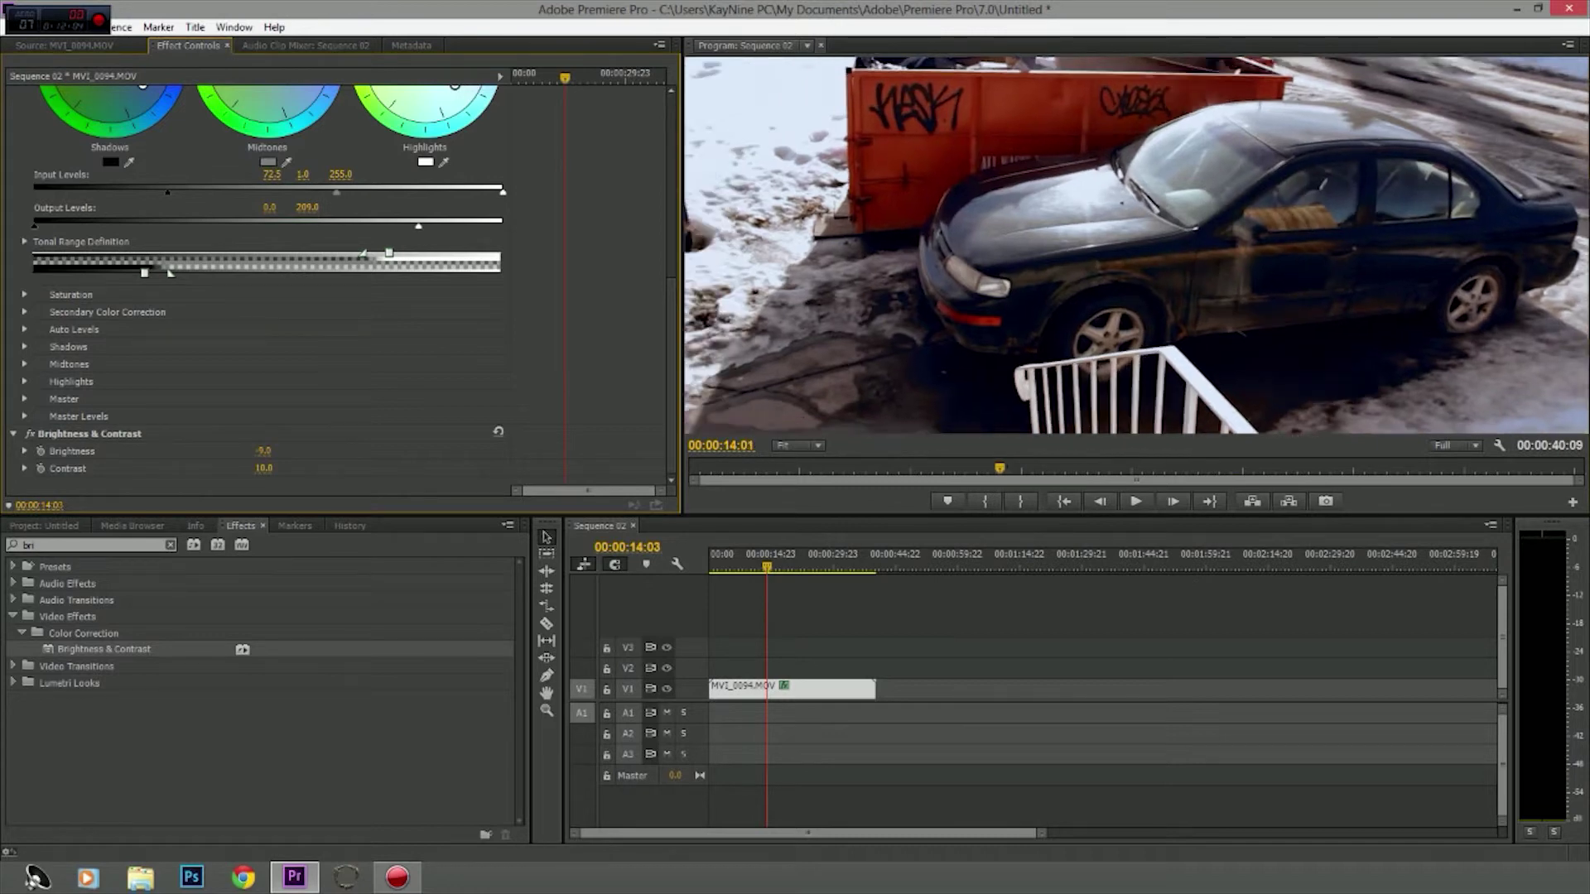
pyautogui.press('Right')
pyautogui.press('Right')
pyautogui.press('Right')
pyautogui.press('Right')
pyautogui.press('Right')
pyautogui.press('Right')
pyautogui.press('Right')
pyautogui.press('Right')
pyautogui.press('Right')
pyautogui.press('Right')
pyautogui.press('Right')
pyautogui.press('Right')
pyautogui.press('Right')
pyautogui.press('Right')
pyautogui.press('Right')
pyautogui.press('Right')
pyautogui.press('Right')
pyautogui.press('Right')
pyautogui.press('Right')
pyautogui.press('Right')
pyautogui.press('Right')
pyautogui.press('Right')
pyautogui.press('Right')
pyautogui.press('Right')
pyautogui.press('Right')
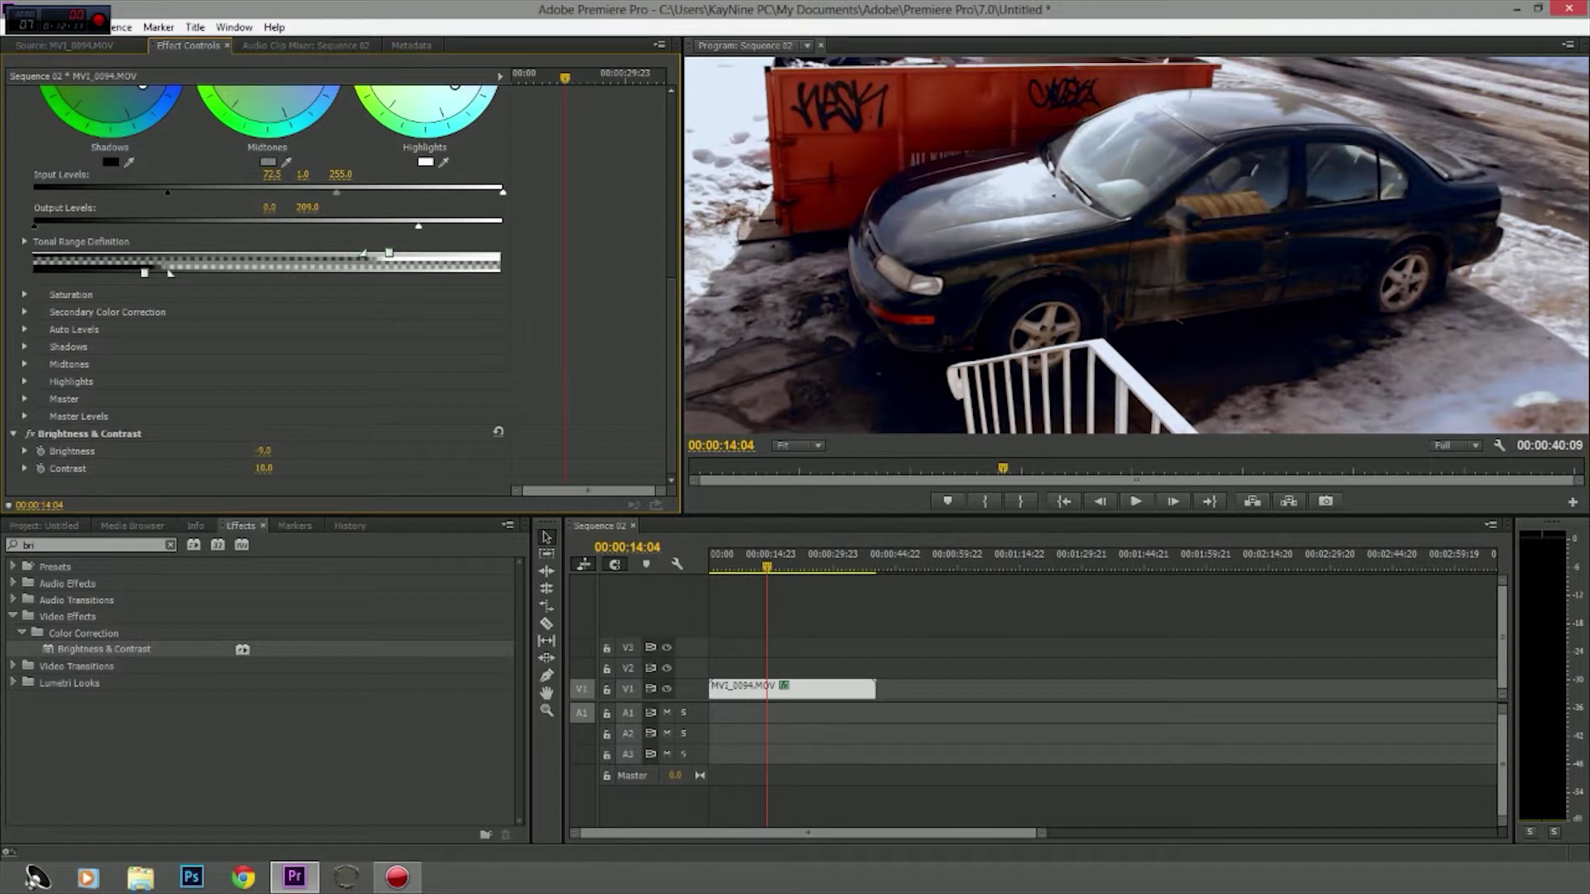
# Step: Try a Contrast of 29 on the car shot and settle on 8, reviewing the color corrector settings above
pyautogui.moveTo(263, 469); pyautogui.dragTo(279, 469)
pyautogui.click(265, 469)
pyautogui.press('Return')
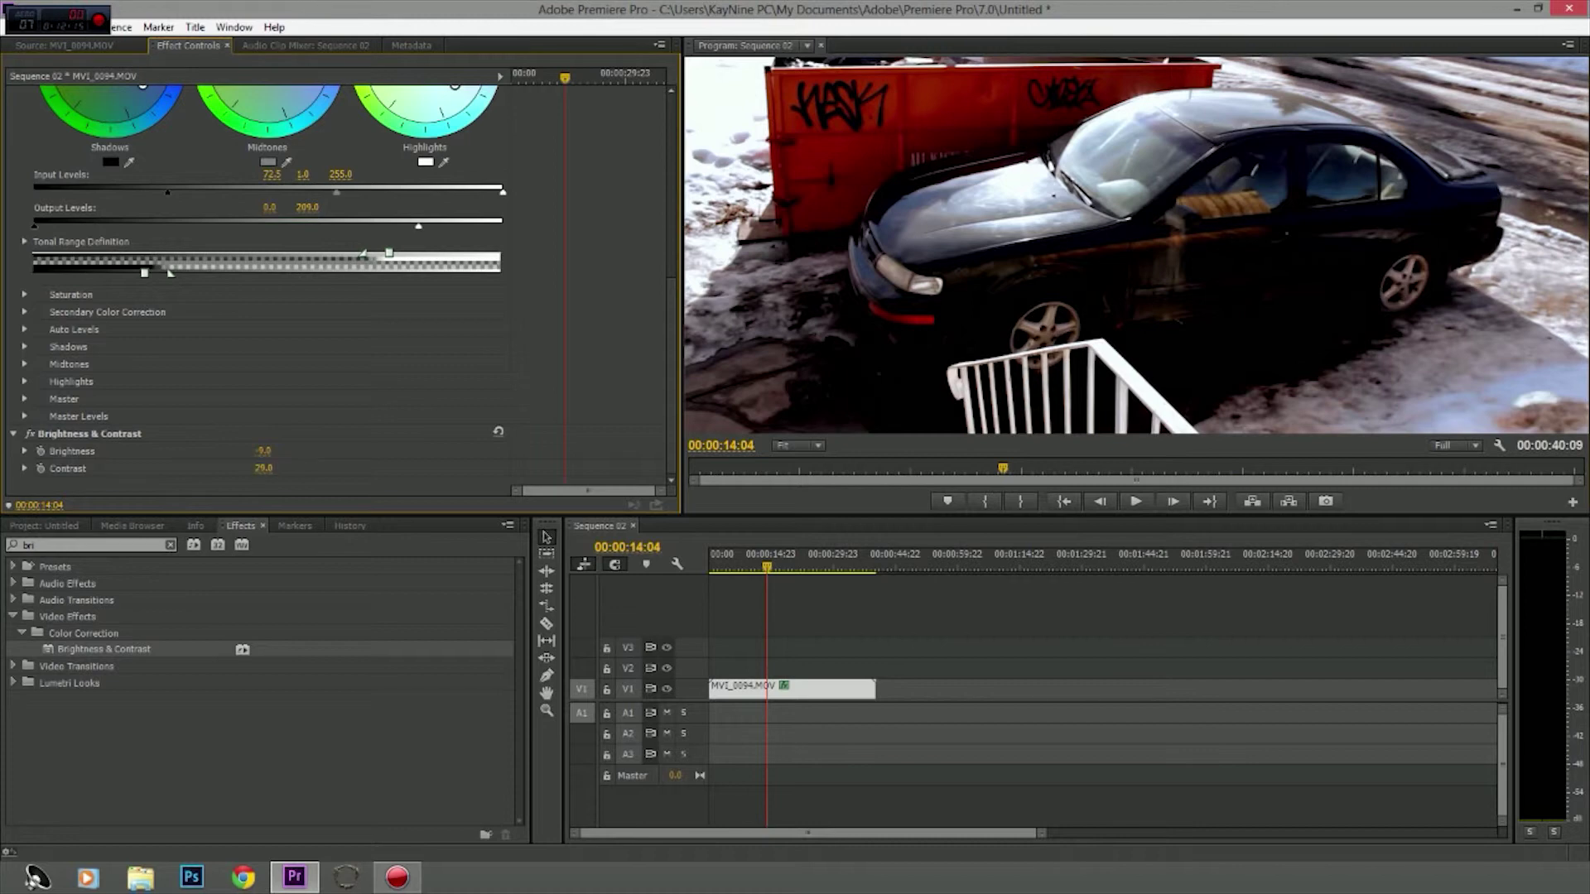
pyautogui.moveTo(263, 469)
pyautogui.mouseDown()
pyautogui.moveTo(298, 469)
pyautogui.moveTo(207, 469)
pyautogui.moveTo(252, 468)
pyautogui.mouseUp()
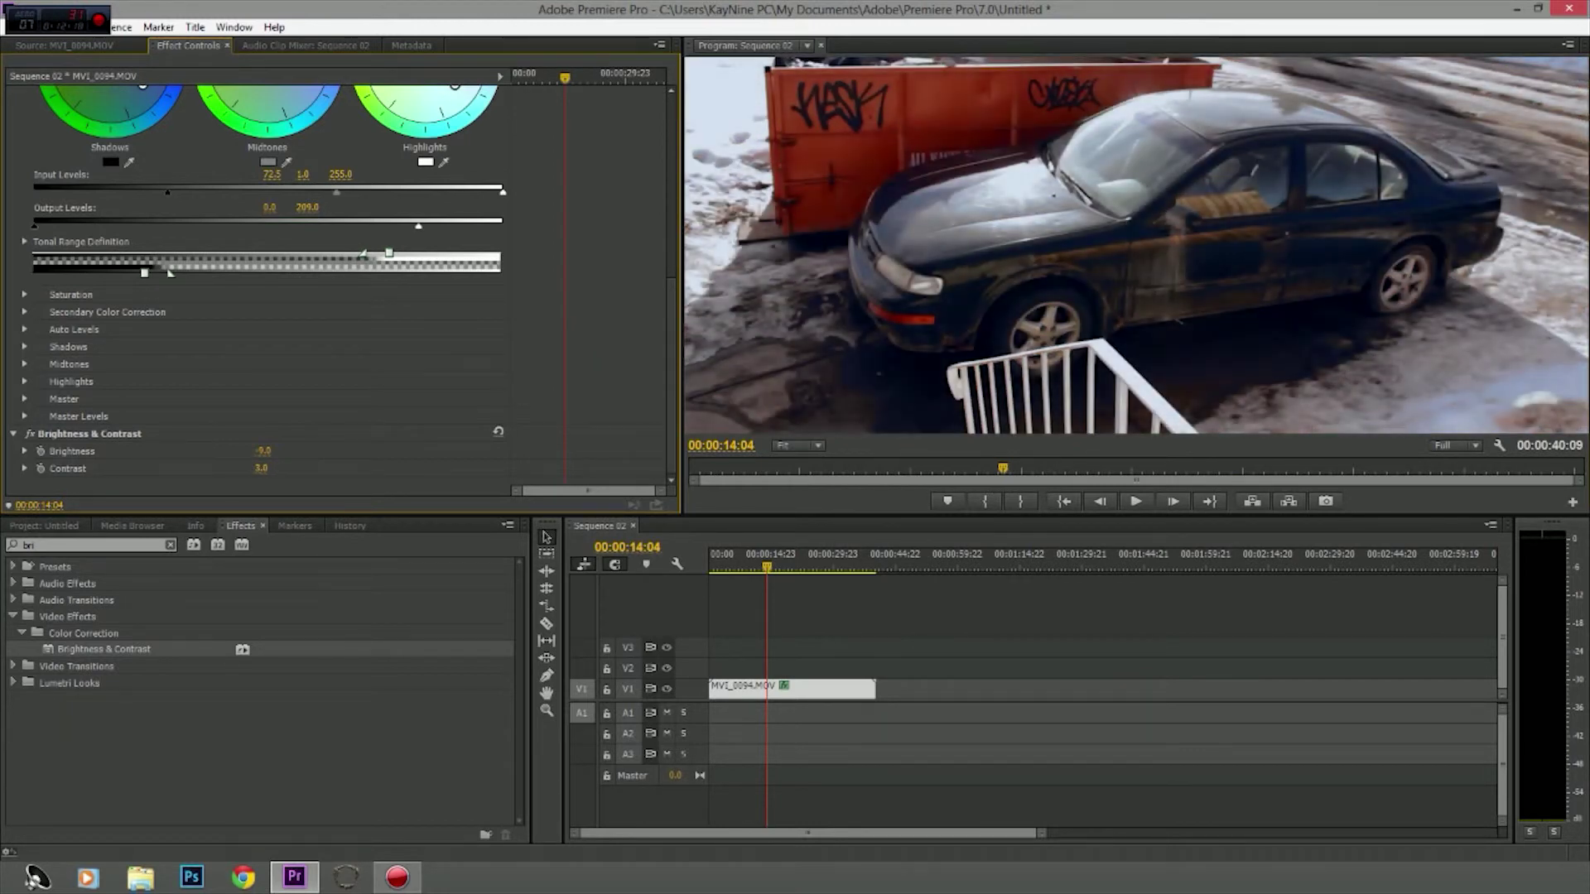
pyautogui.scroll(2, 339, 286)
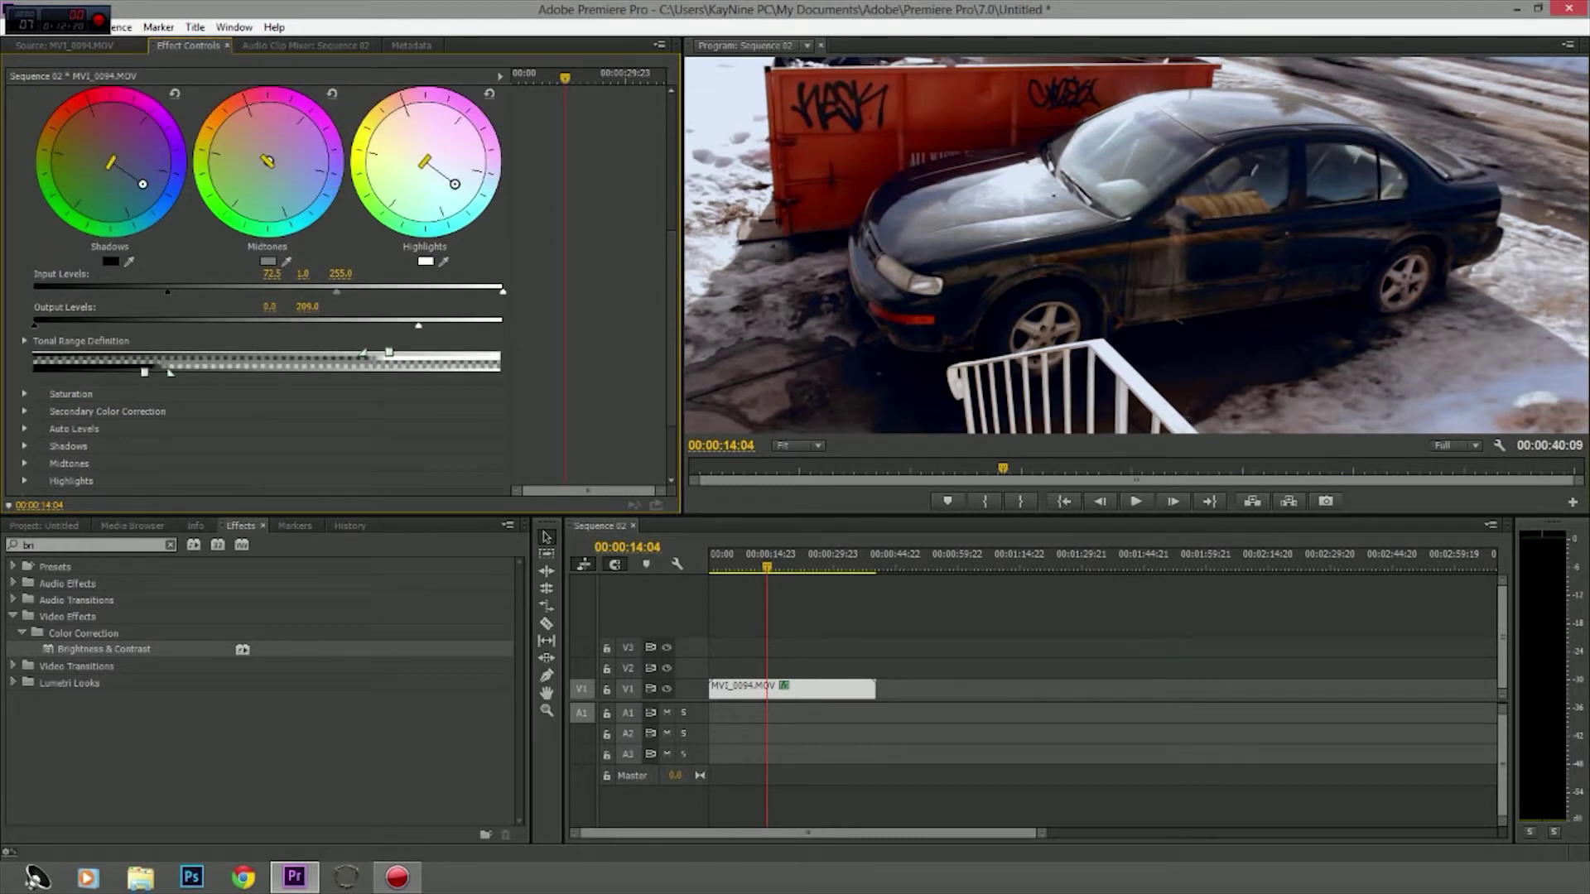
pyautogui.scroll(-2, 339, 286)
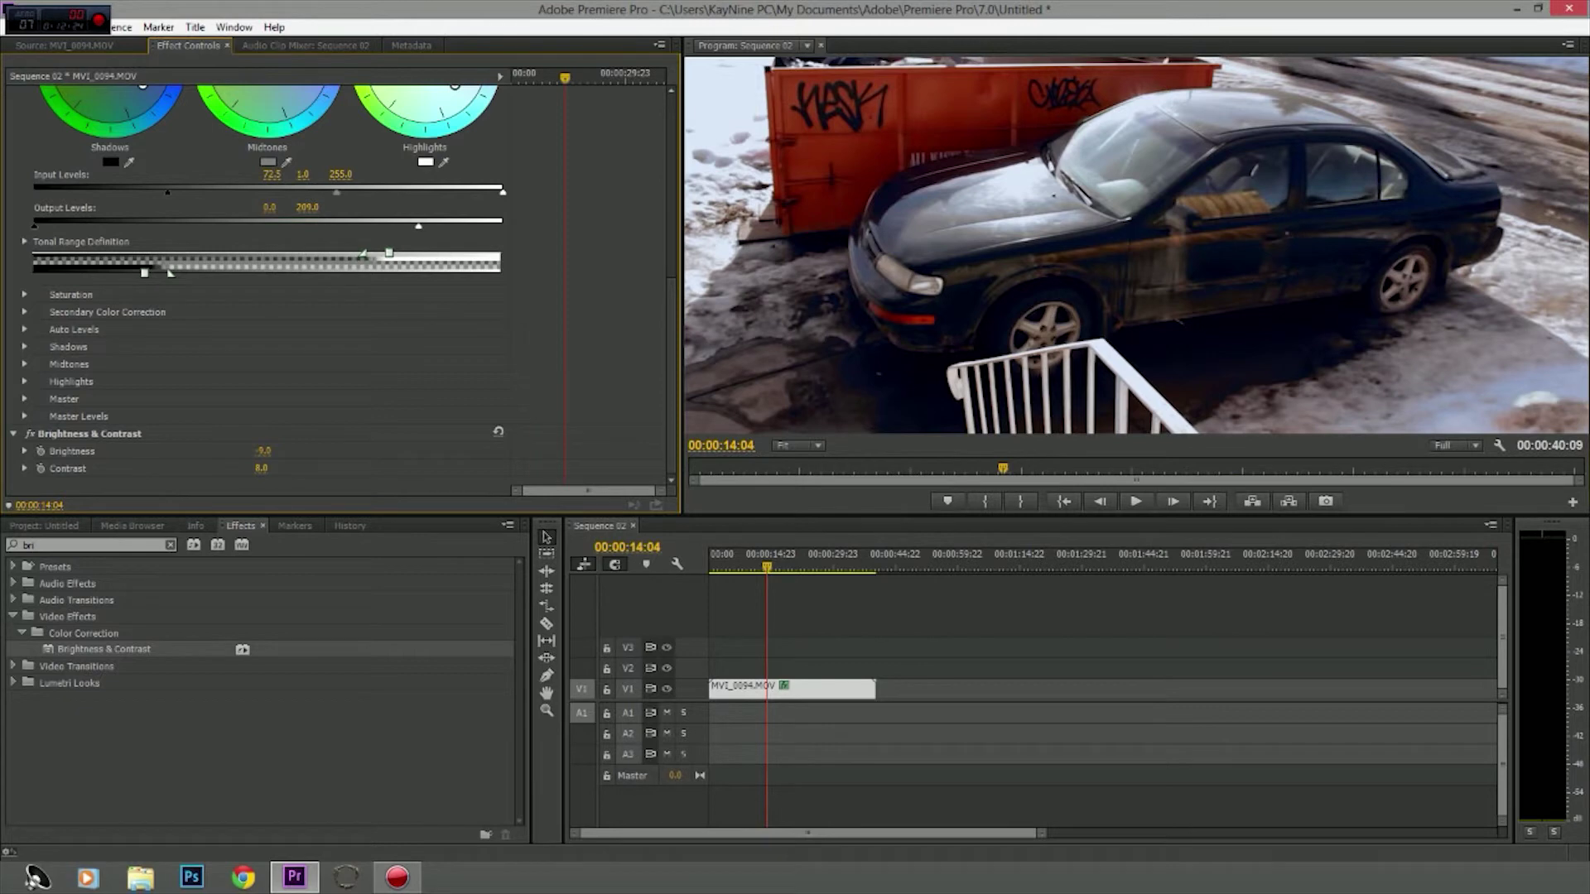
# Step: Play the graded sequence from the car shot to 00:00:24:12, and play the original source clip's tree shot for comparison
pyautogui.press('space')
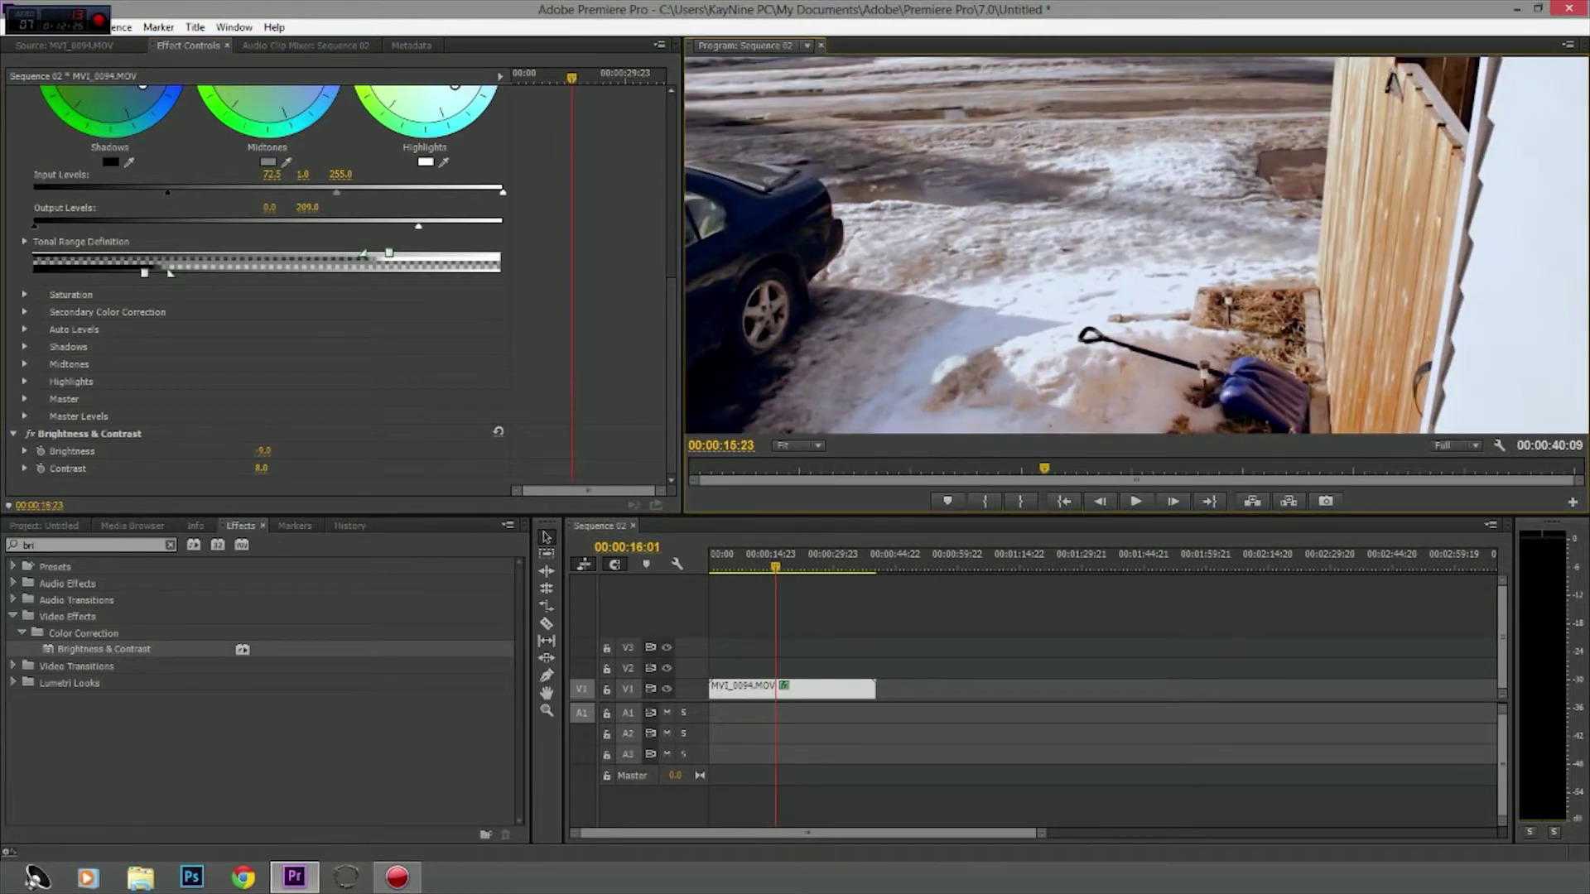
pyautogui.press('space')
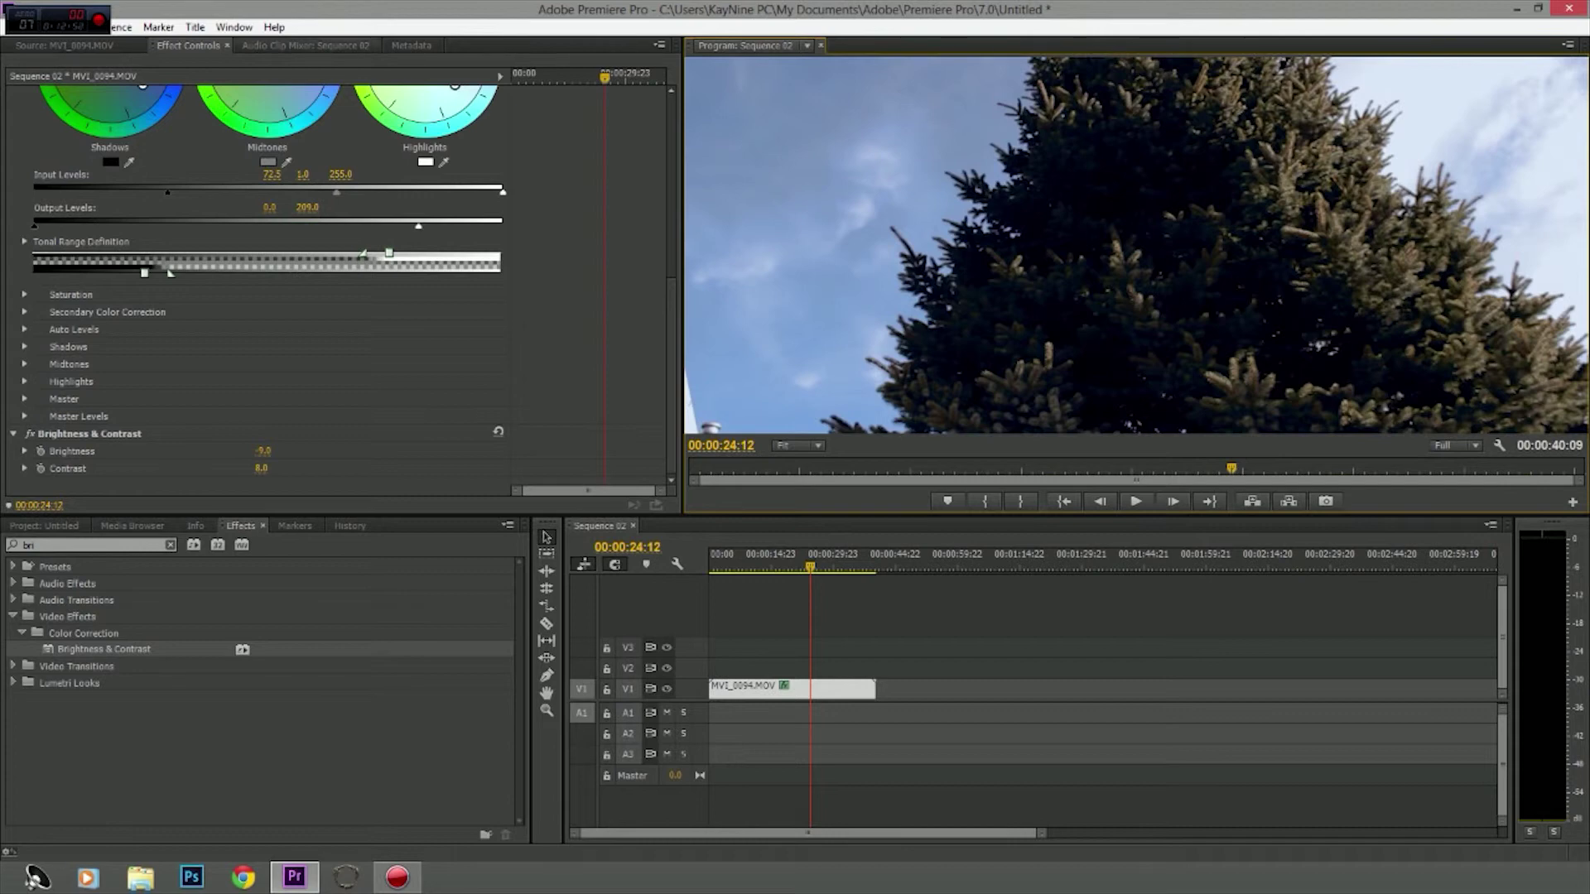
pyautogui.click(66, 46)
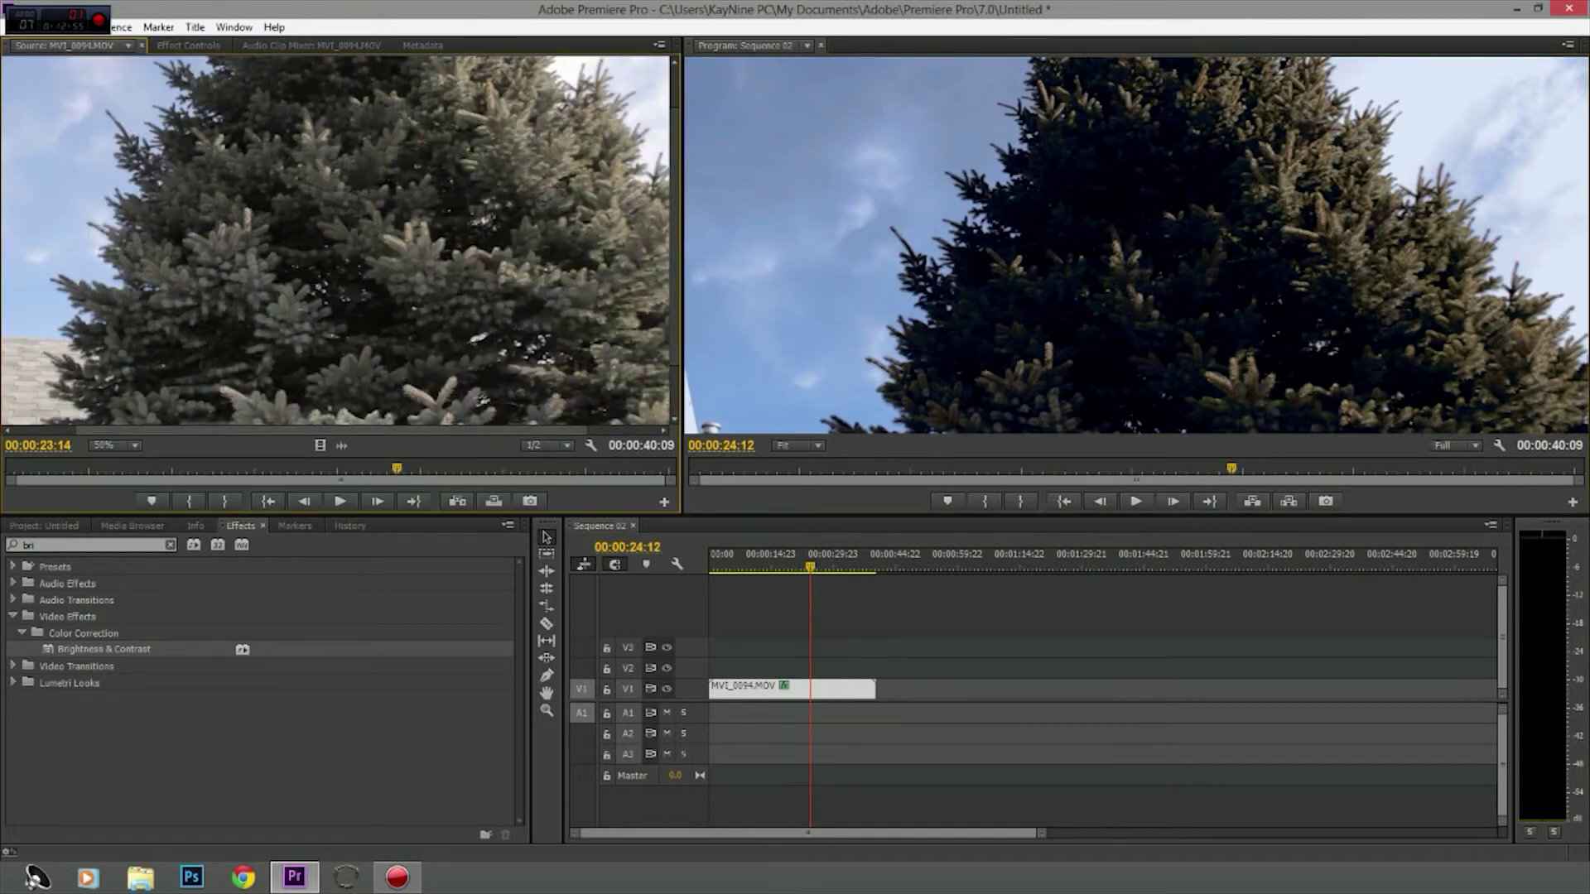
pyautogui.press('space')
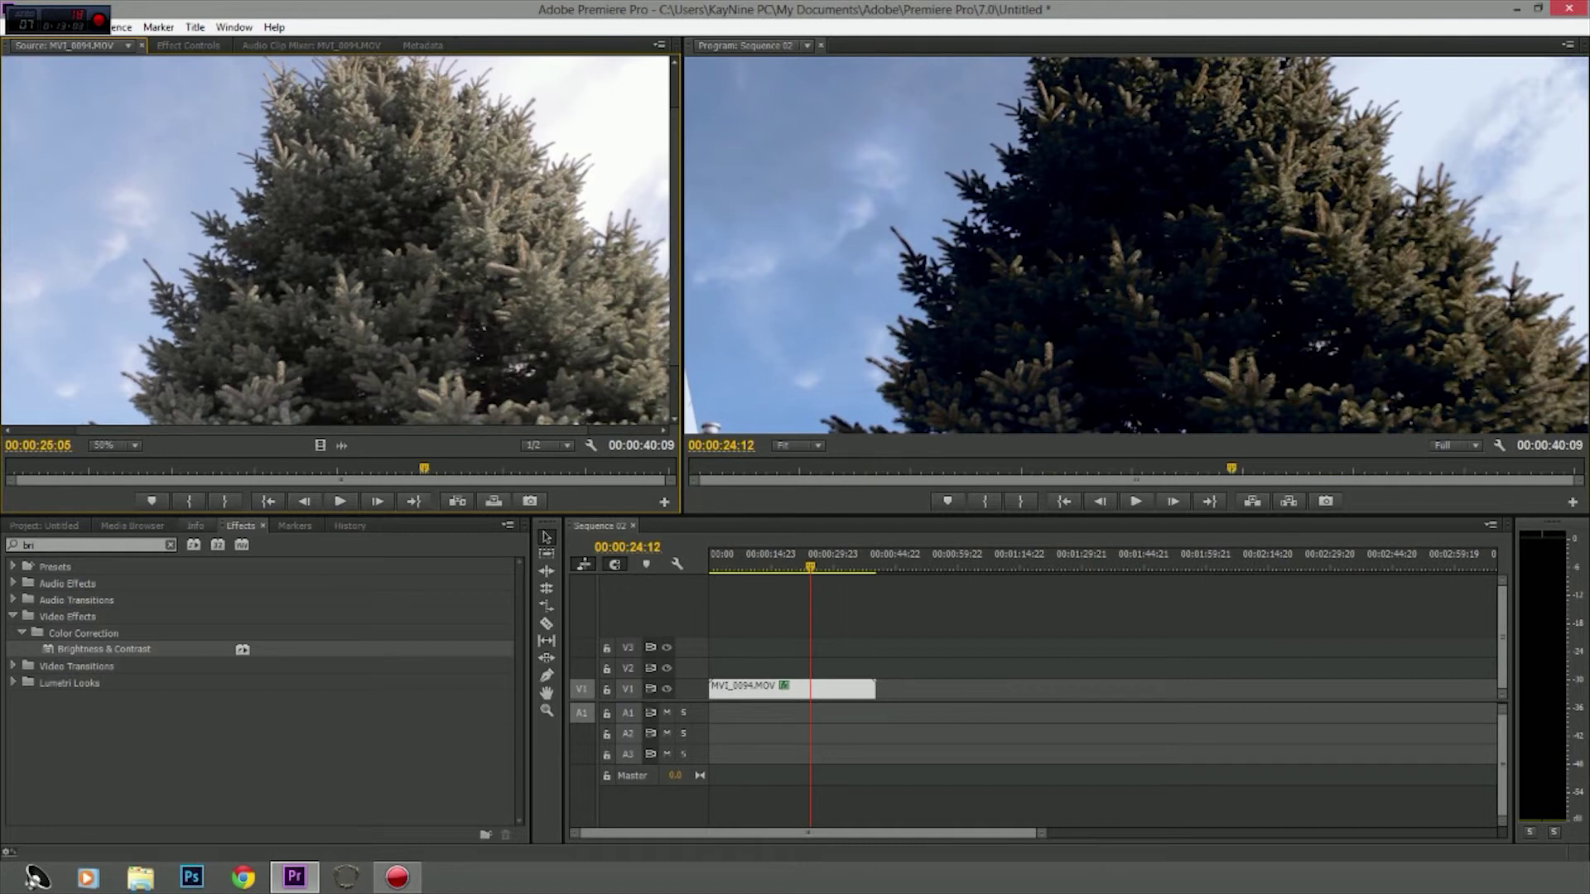
pyautogui.click(132, 526)
pyautogui.scroll(-3, 83, 679)
pyautogui.scroll(7, 82, 679)
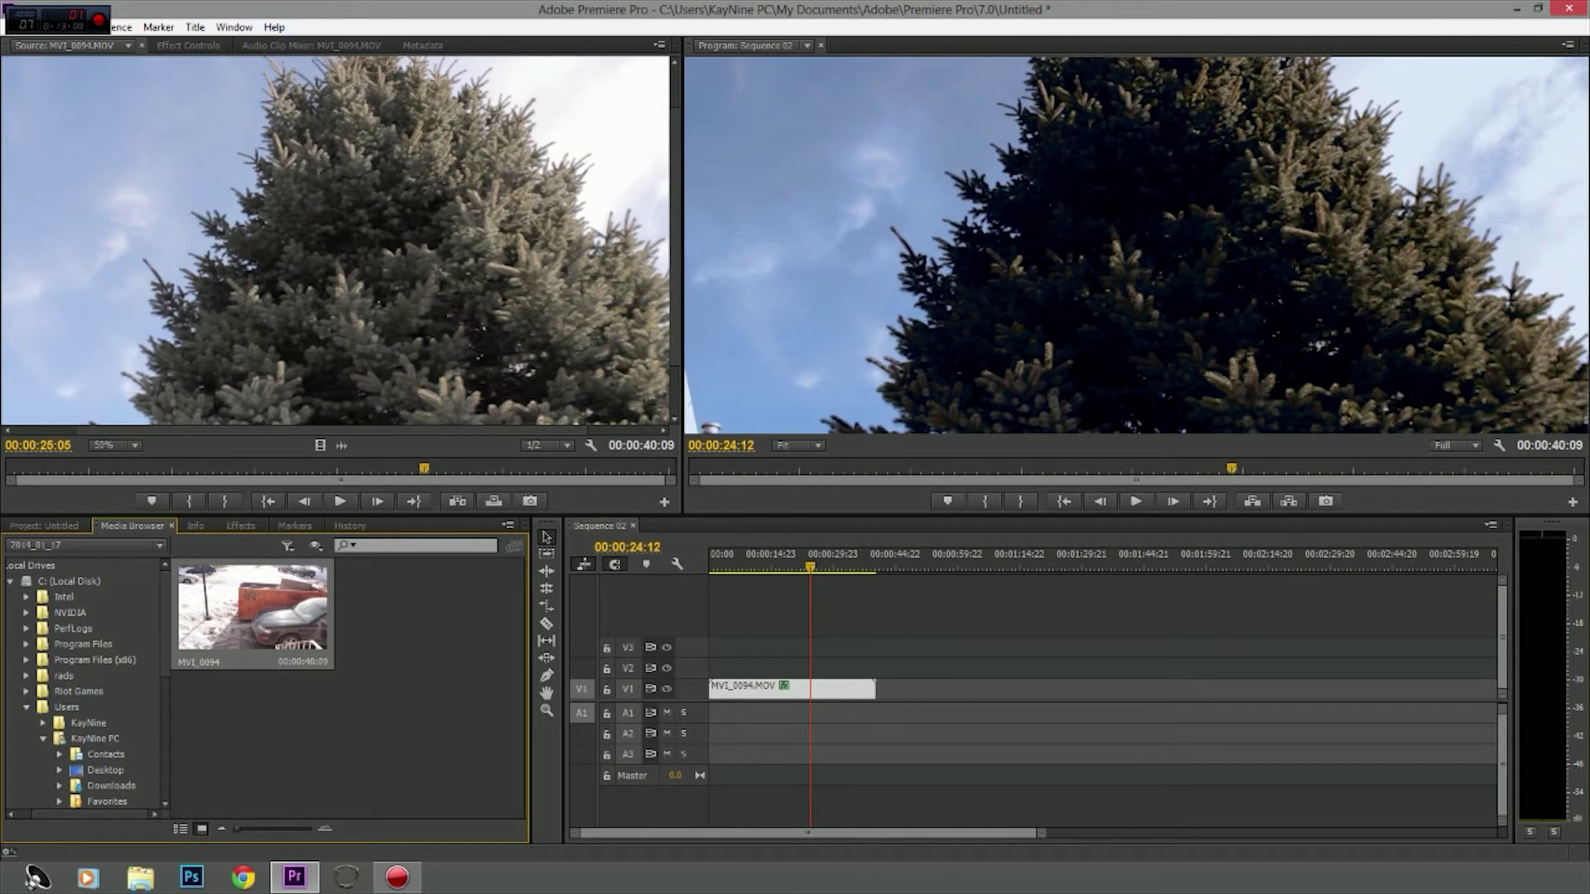
pyautogui.click(158, 26)
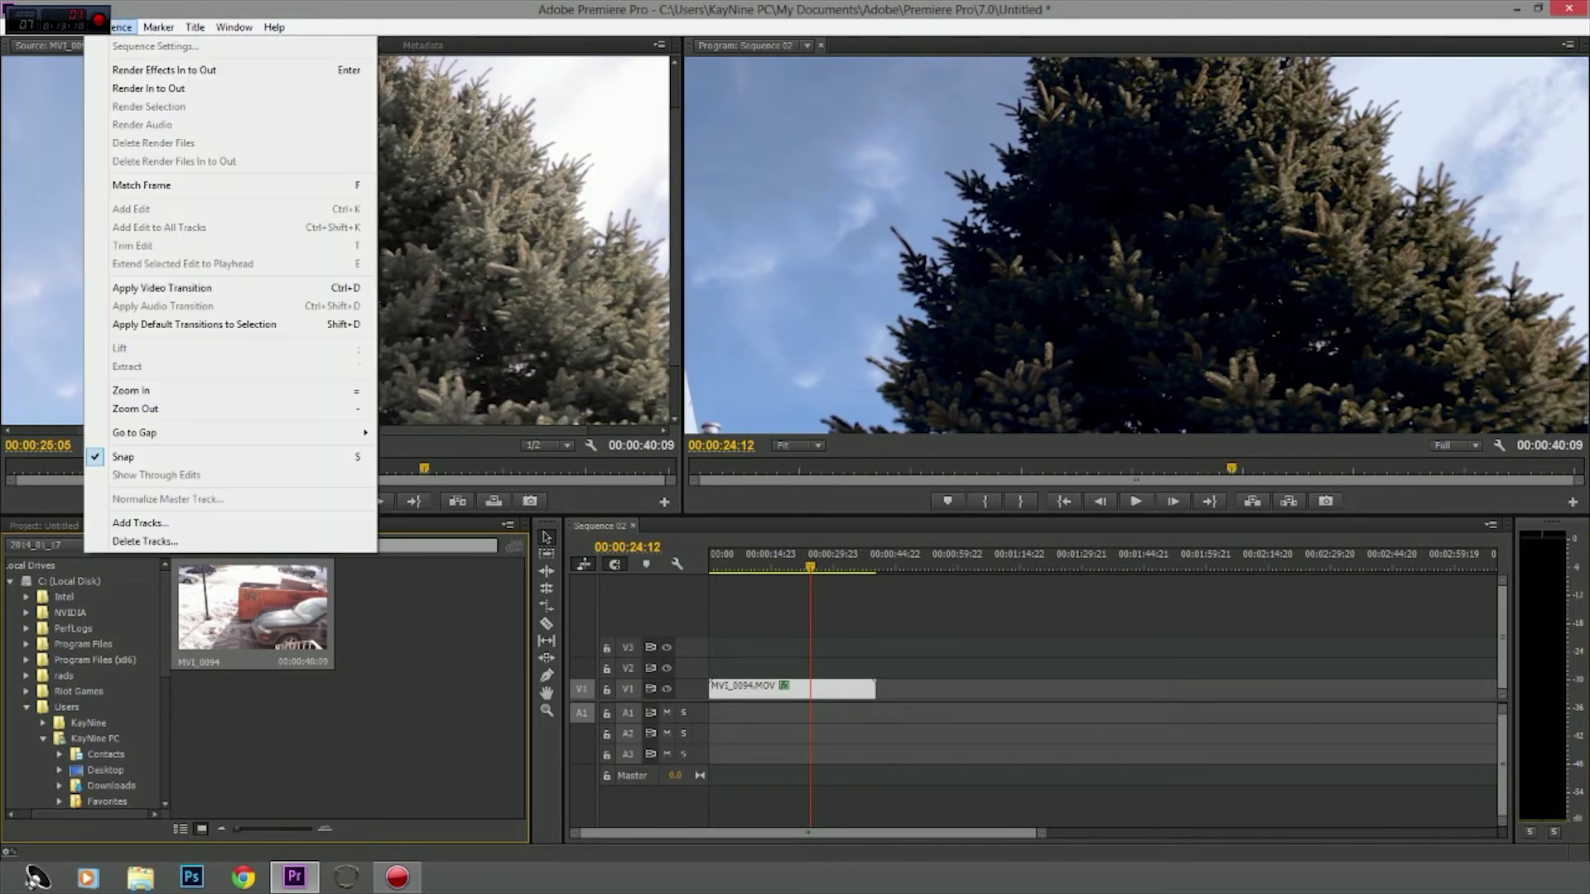
pyautogui.click(158, 27)
# Step: Make the Sequence 02 timeline active and open its media export settings
pyautogui.click(12, 27)
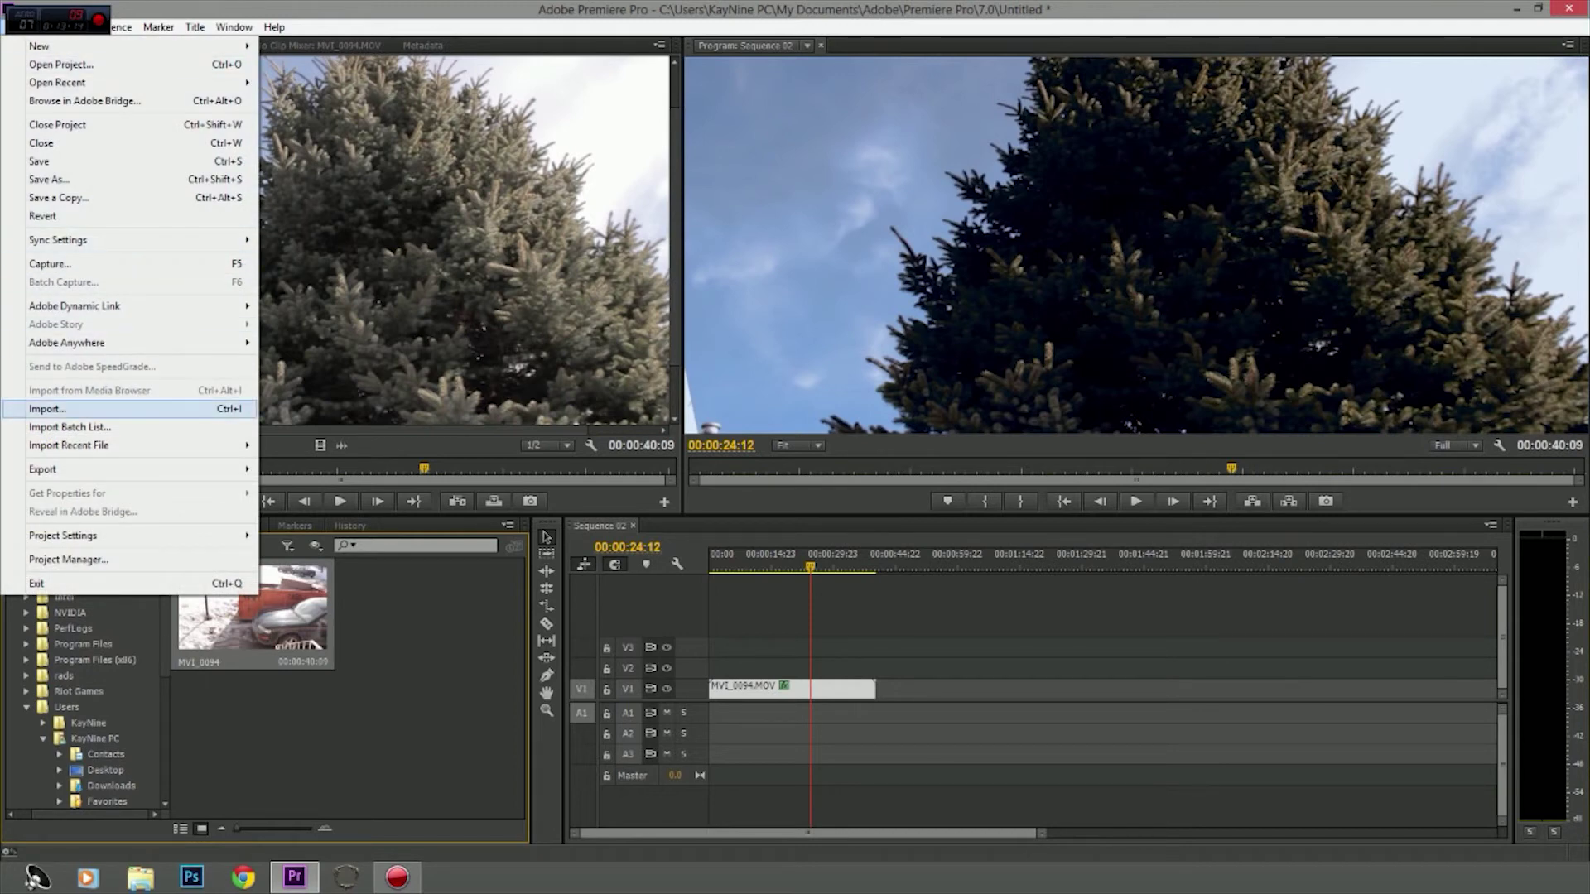
pyautogui.moveTo(124, 470)
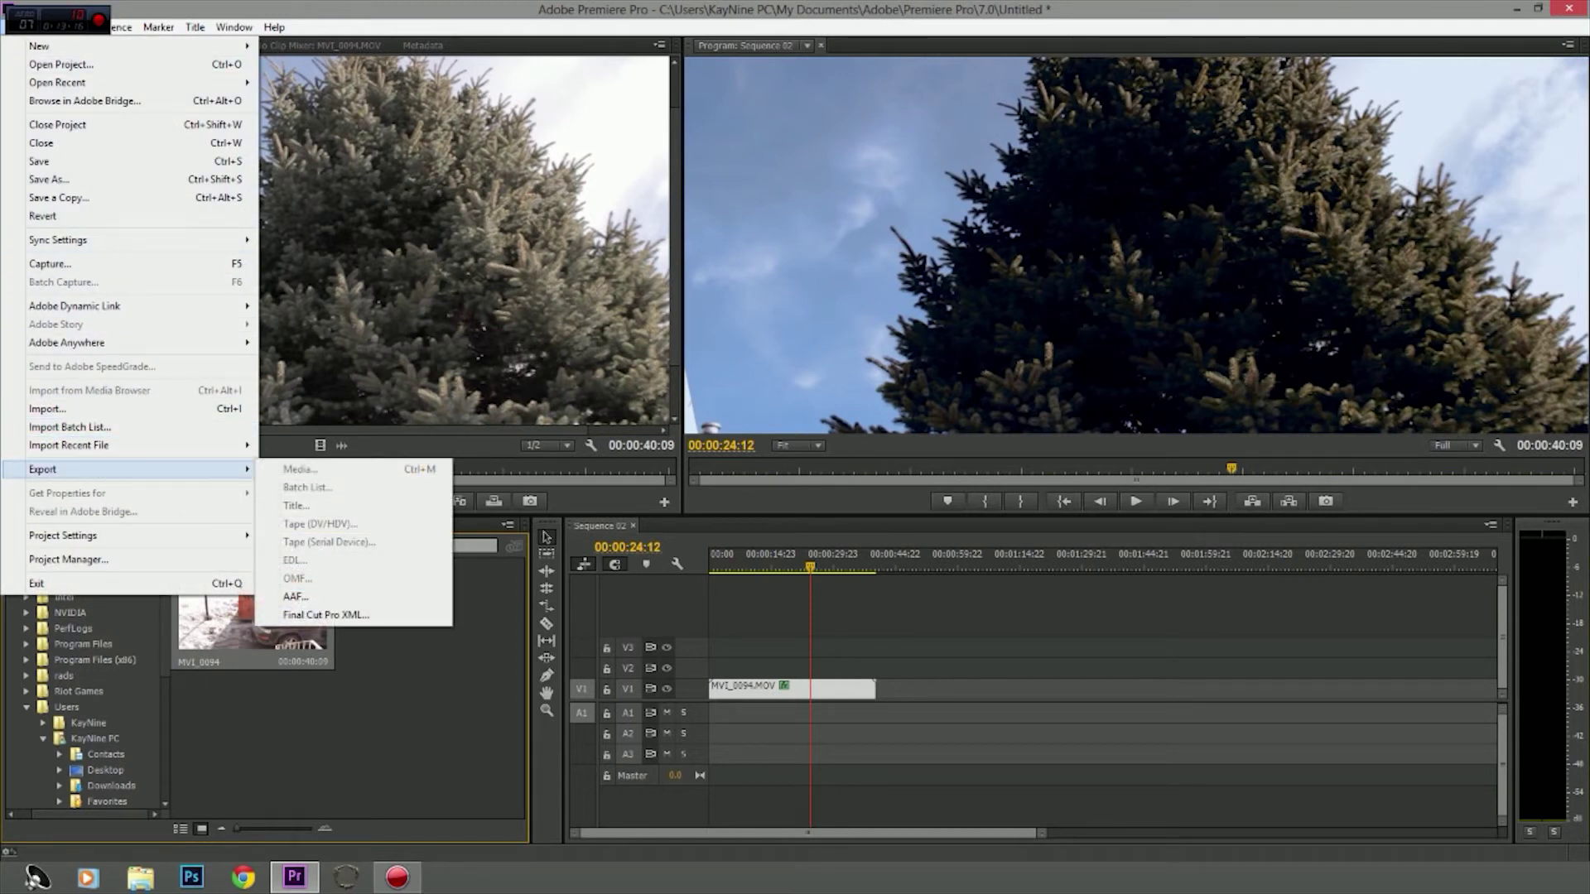
pyautogui.doubleClick(793, 688)
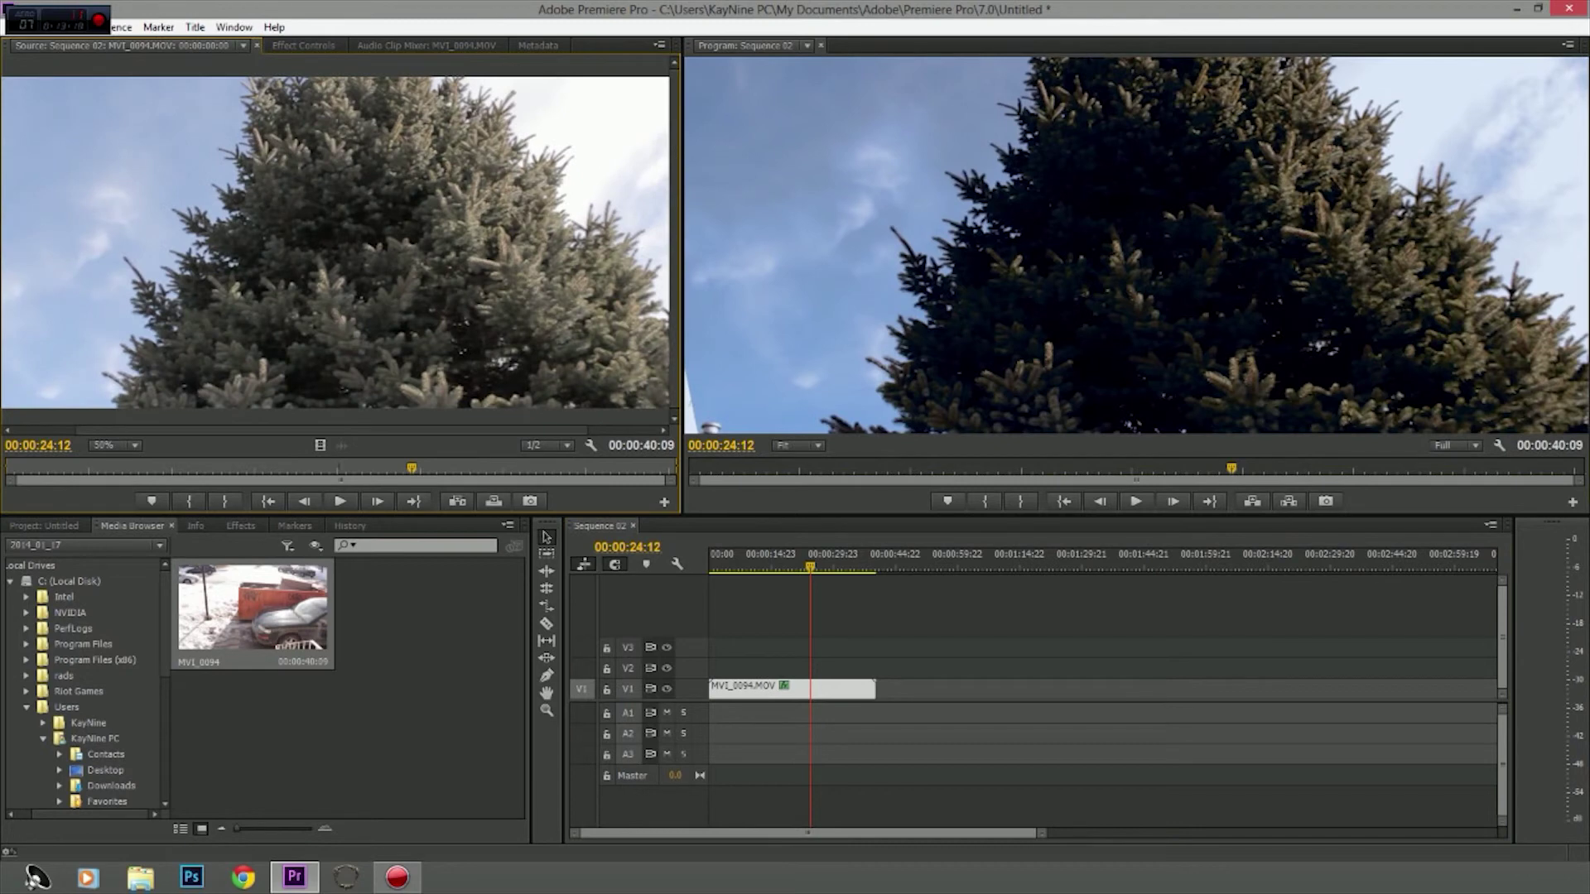
pyautogui.click(952, 642)
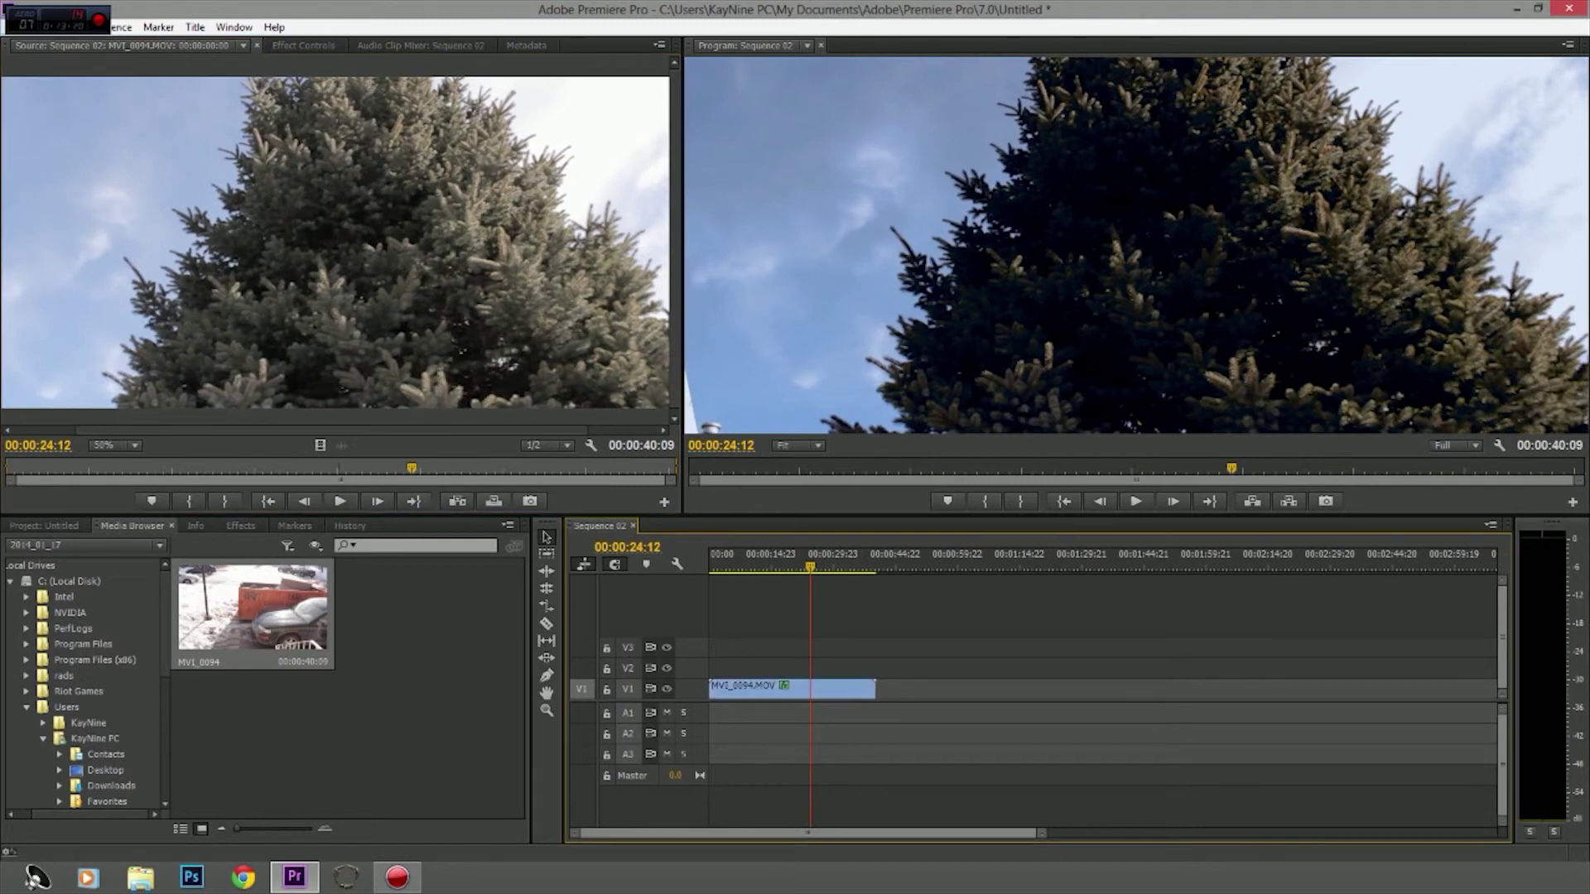
pyautogui.click(14, 28)
pyautogui.moveTo(83, 470)
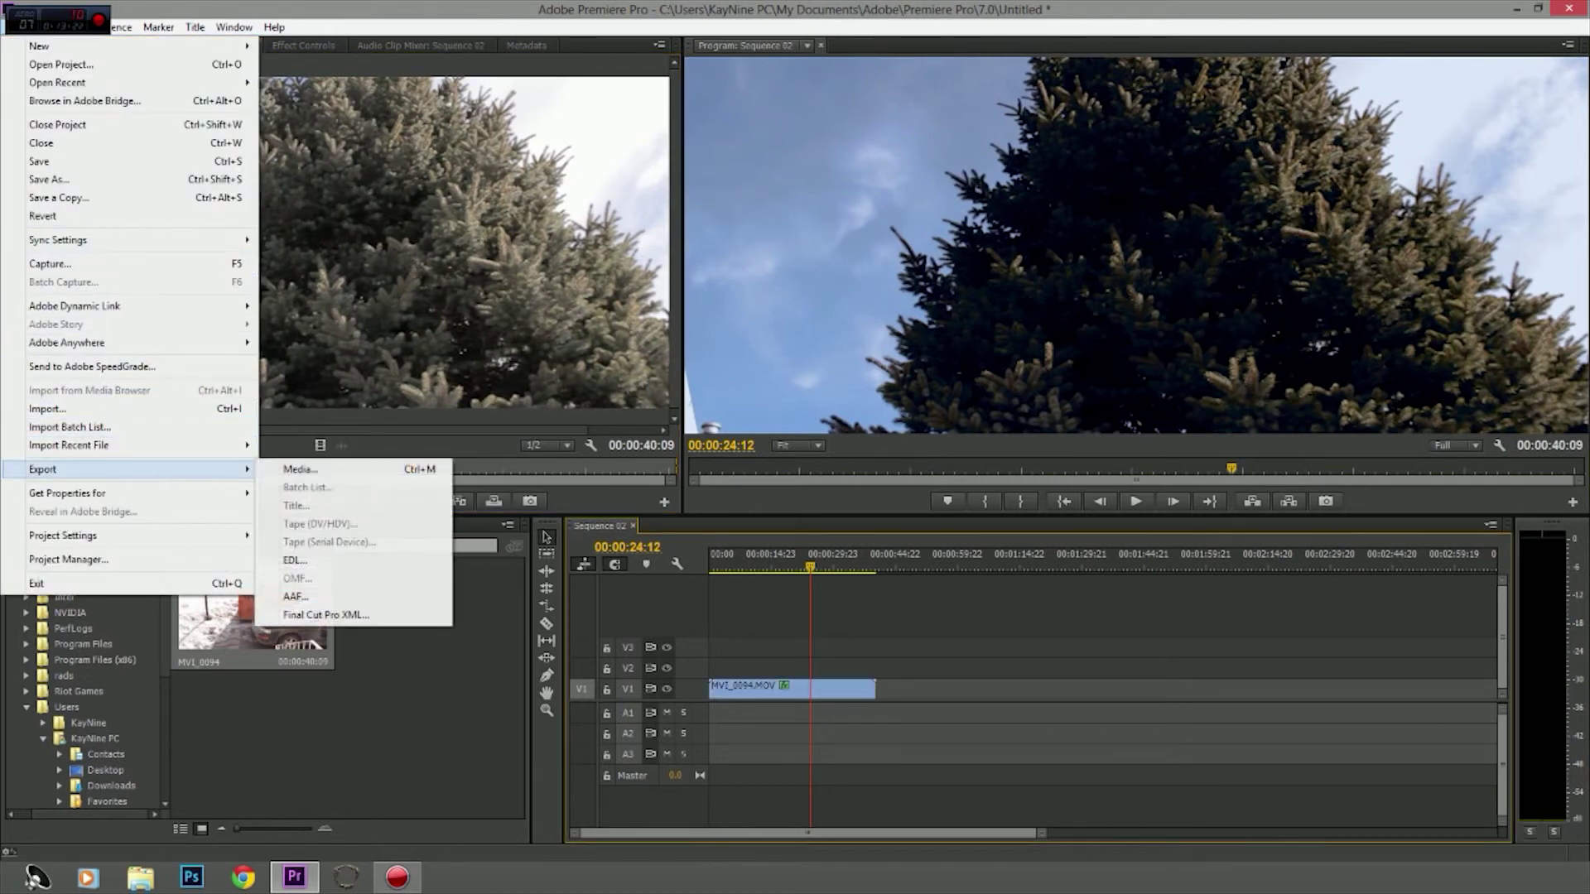
pyautogui.click(303, 468)
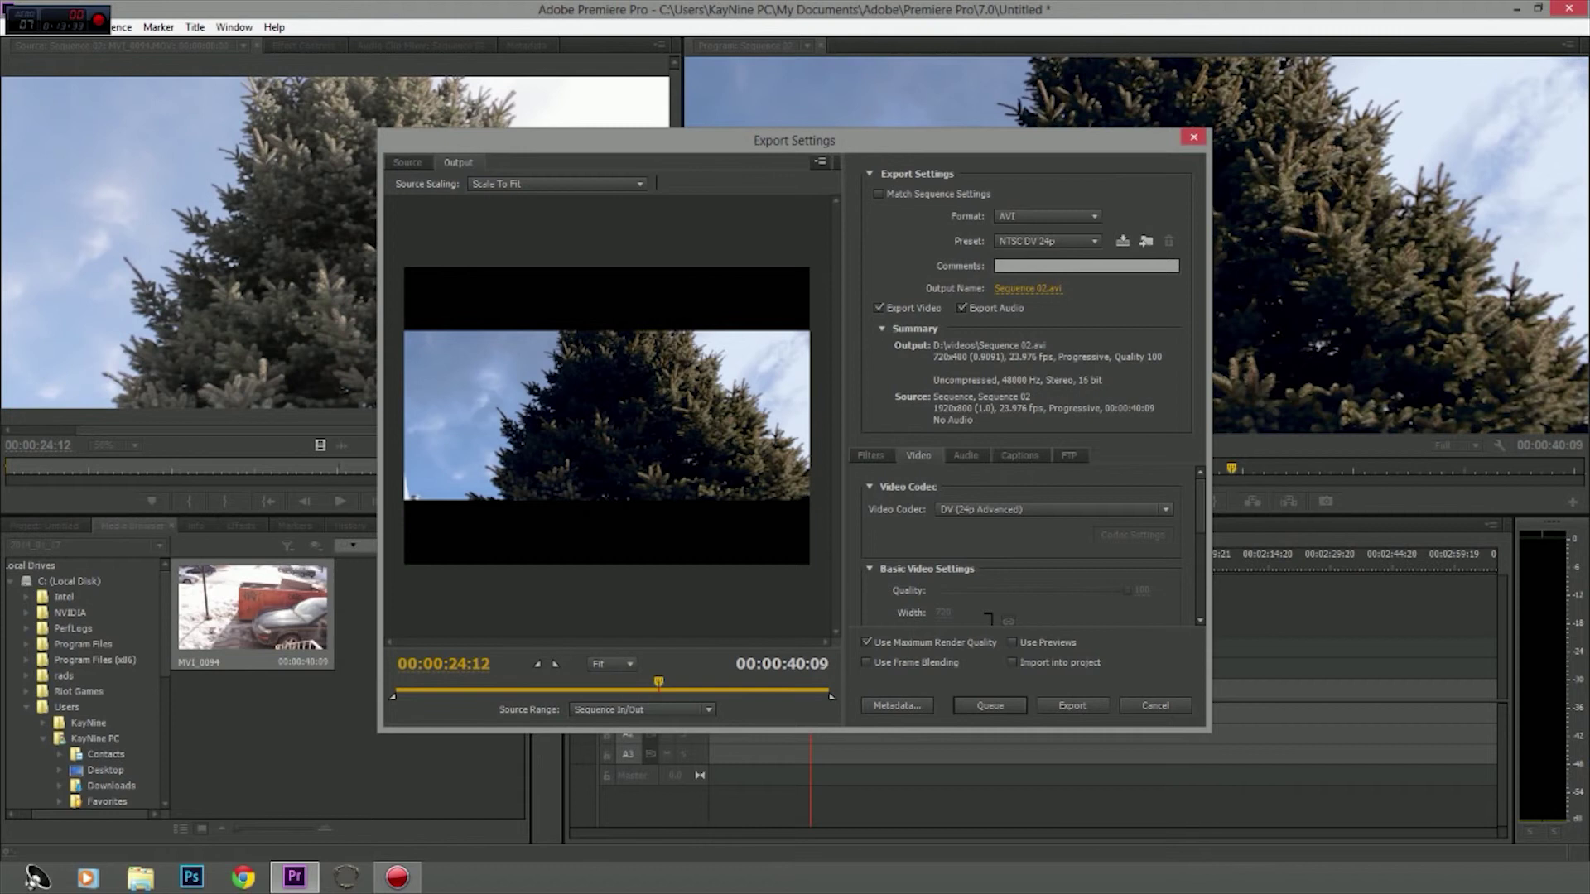
# Step: Keep the source scaling at Scale To Fit and compare the source and output views of the export preview
pyautogui.click(556, 183)
pyautogui.click(547, 202)
pyautogui.click(408, 162)
pyautogui.click(458, 162)
pyautogui.click(407, 163)
pyautogui.click(458, 162)
pyautogui.click(407, 162)
pyautogui.click(458, 162)
# Step: Set the export format to H.264, try the Youtube 720HD preset, and choose the Custom preset
pyautogui.click(1048, 216)
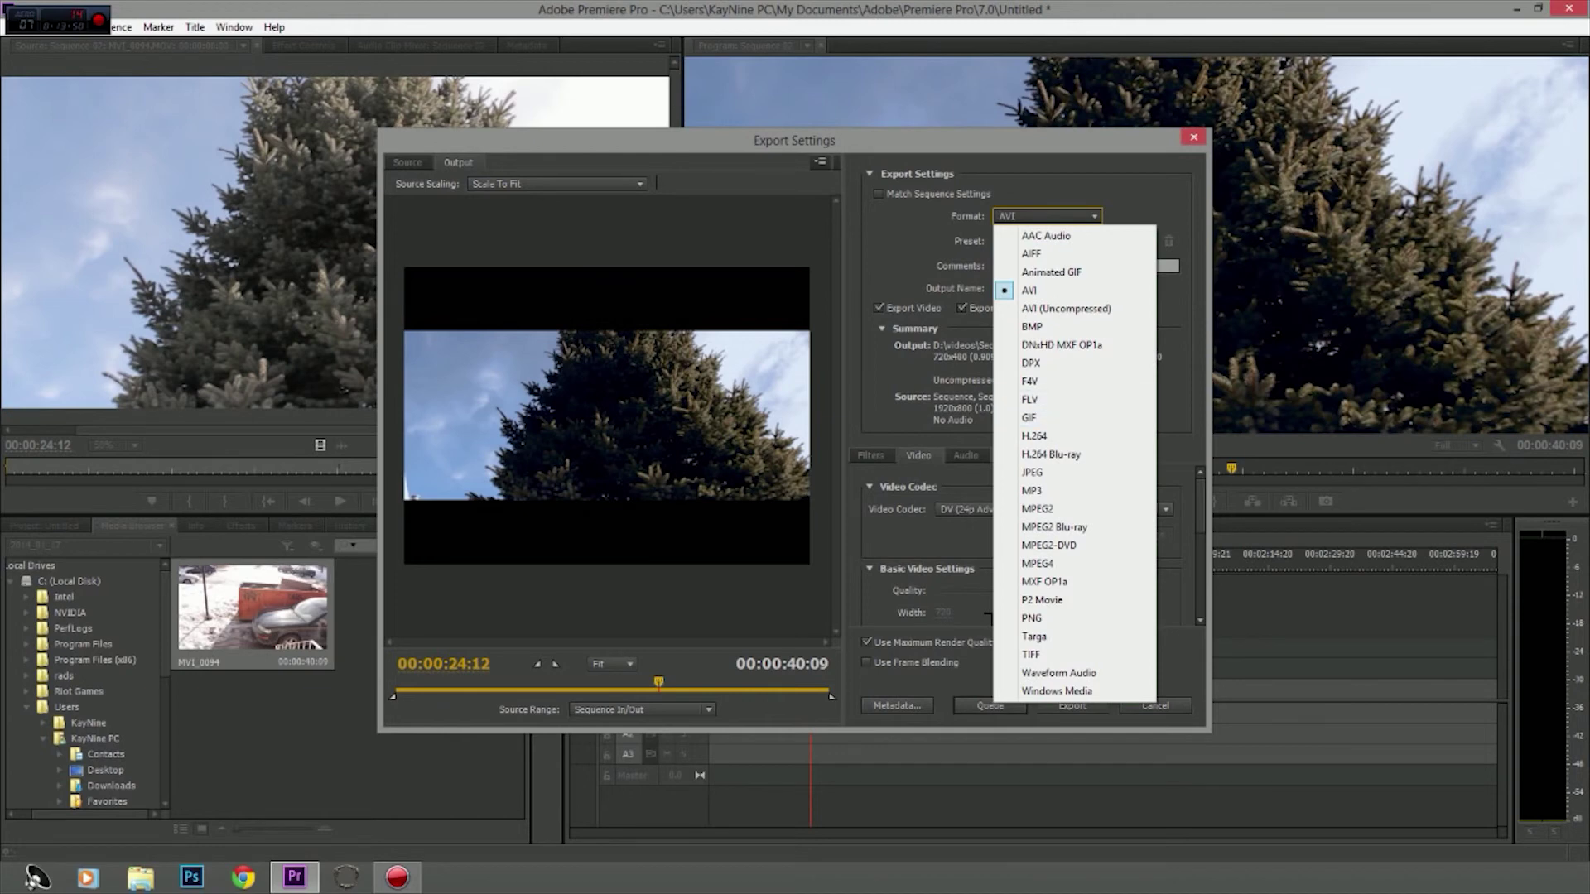
pyautogui.click(1046, 436)
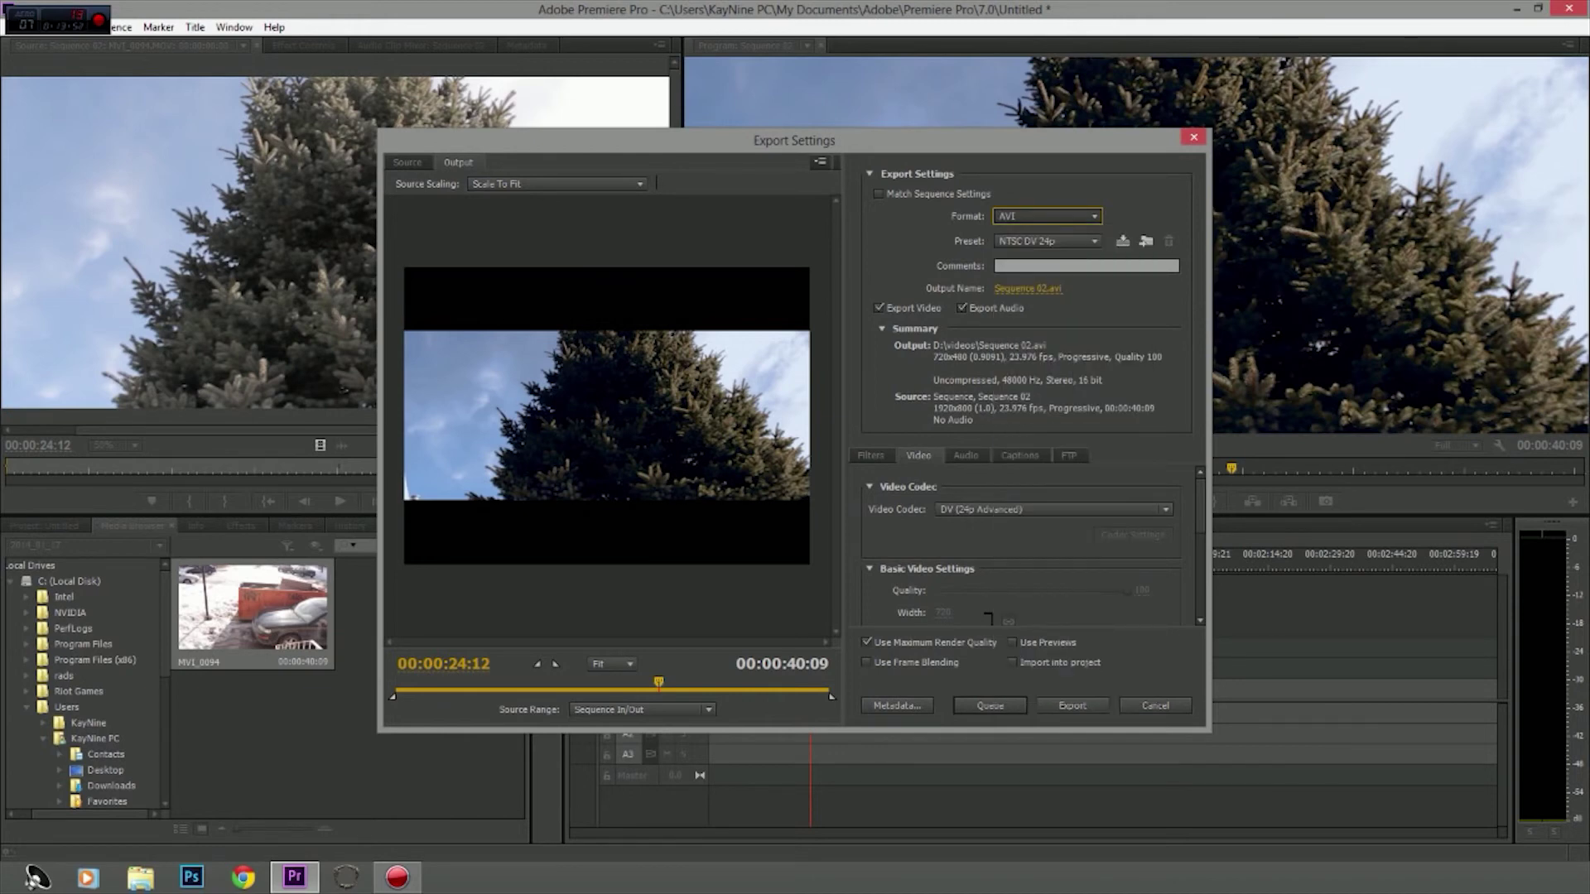
pyautogui.click(1047, 241)
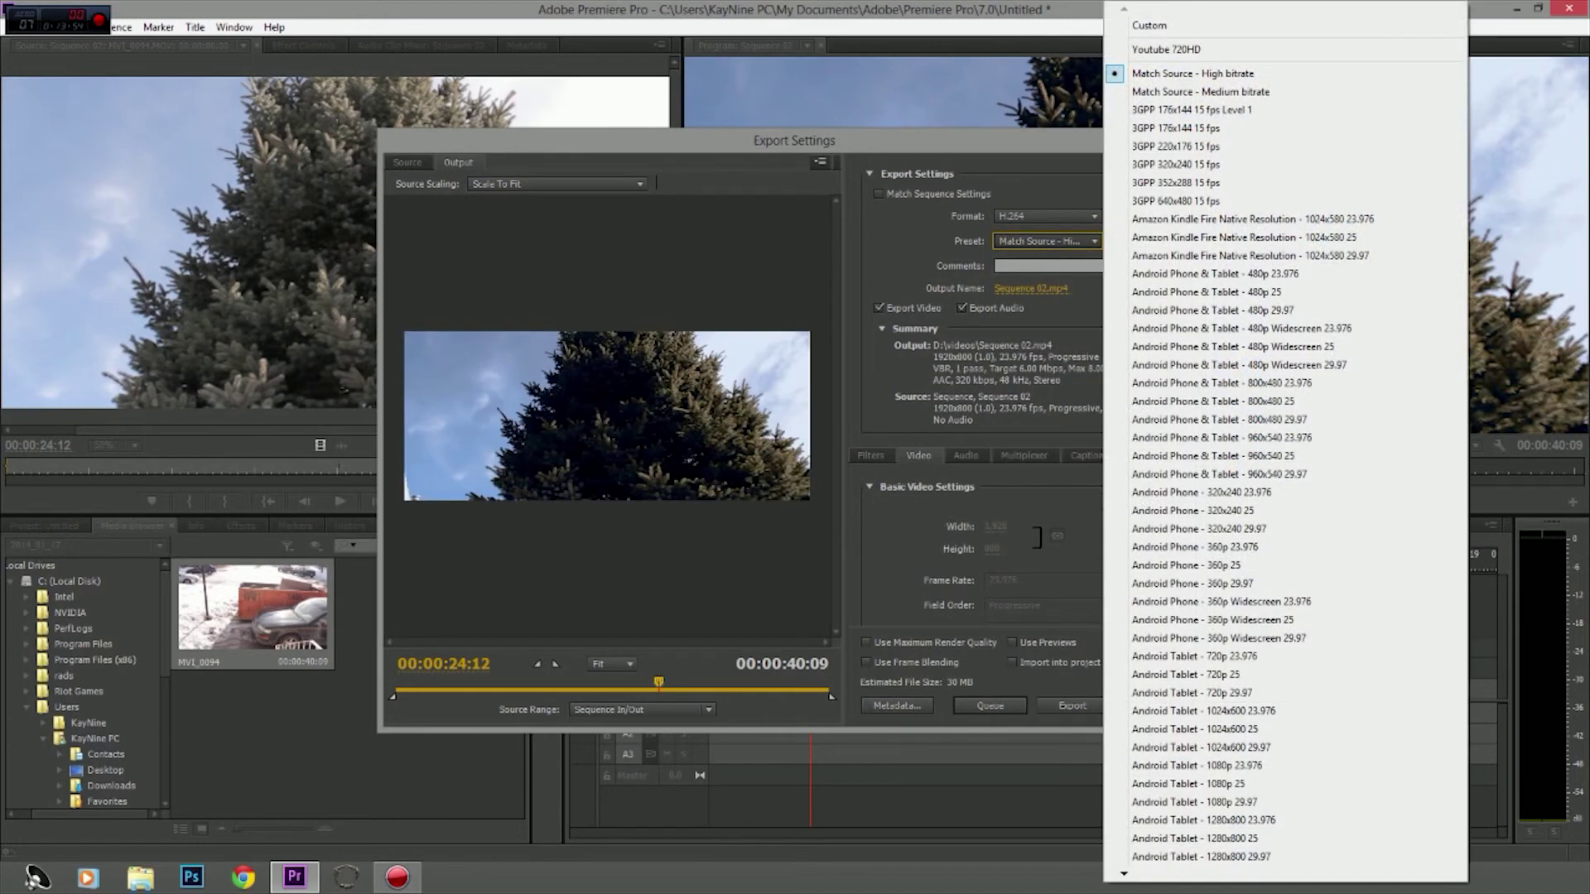
pyautogui.click(1166, 49)
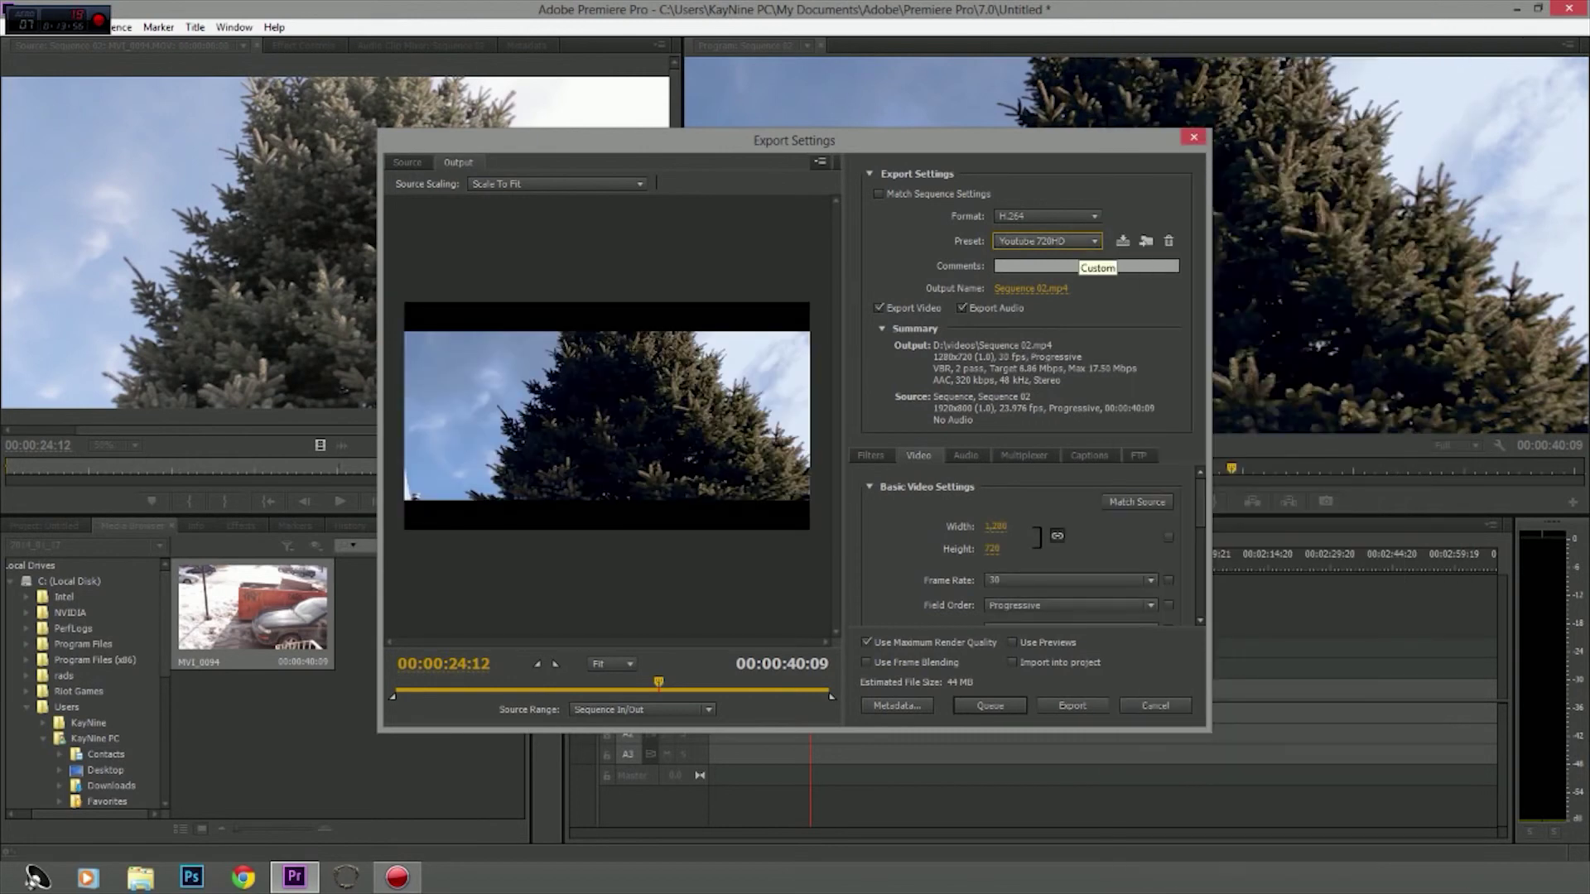
pyautogui.click(1151, 26)
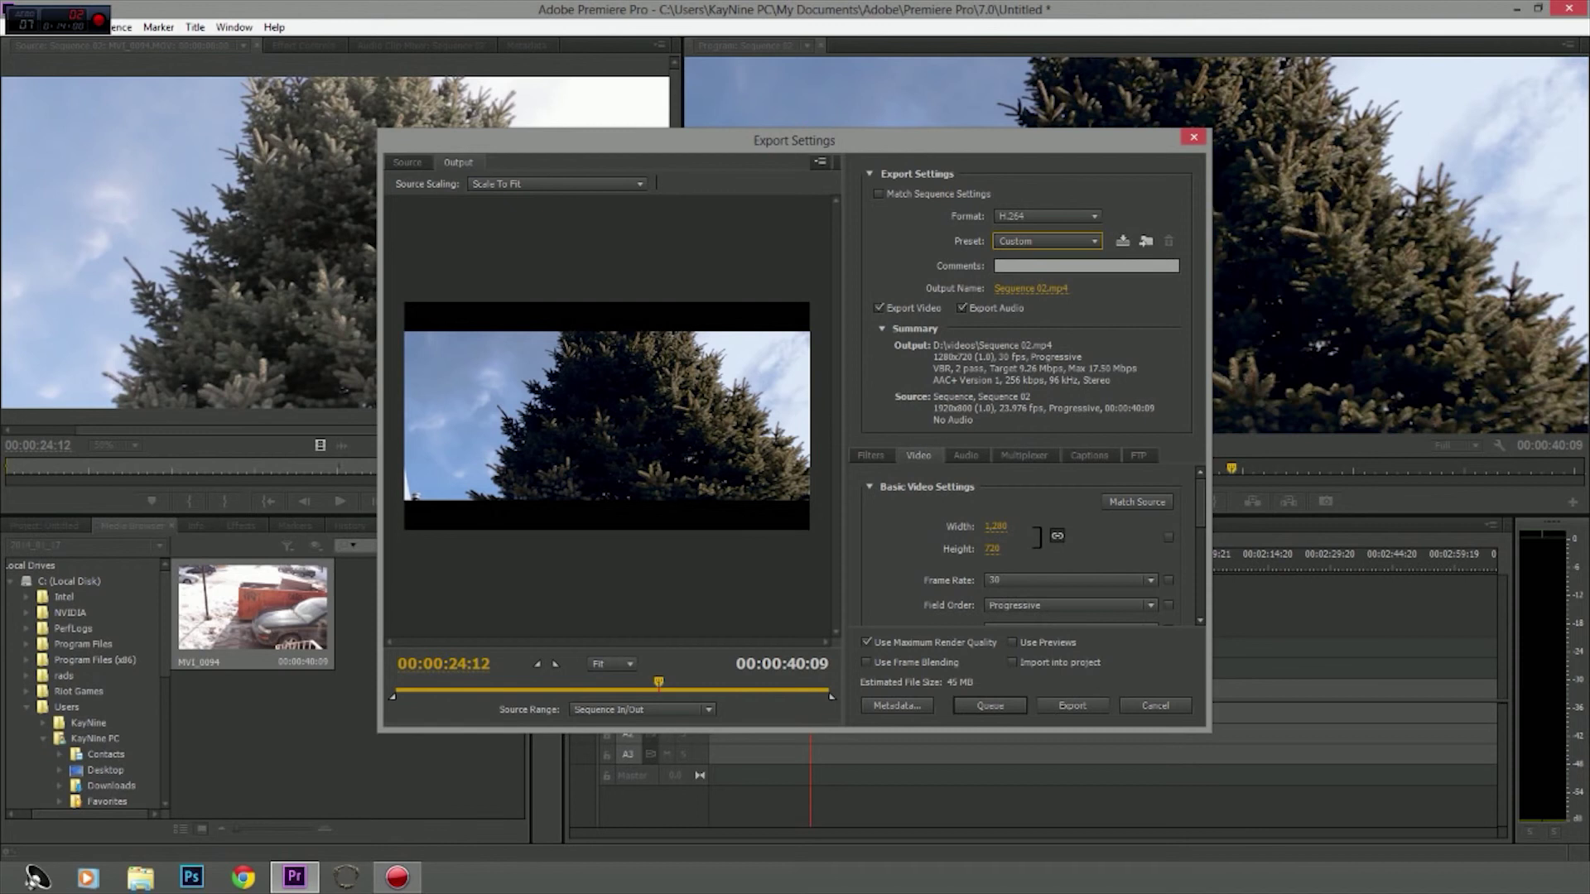
# Step: Review the bitrate and basic video settings of the H.264 export, and leave the export settings without exporting
pyautogui.scroll(-5, 1022, 547)
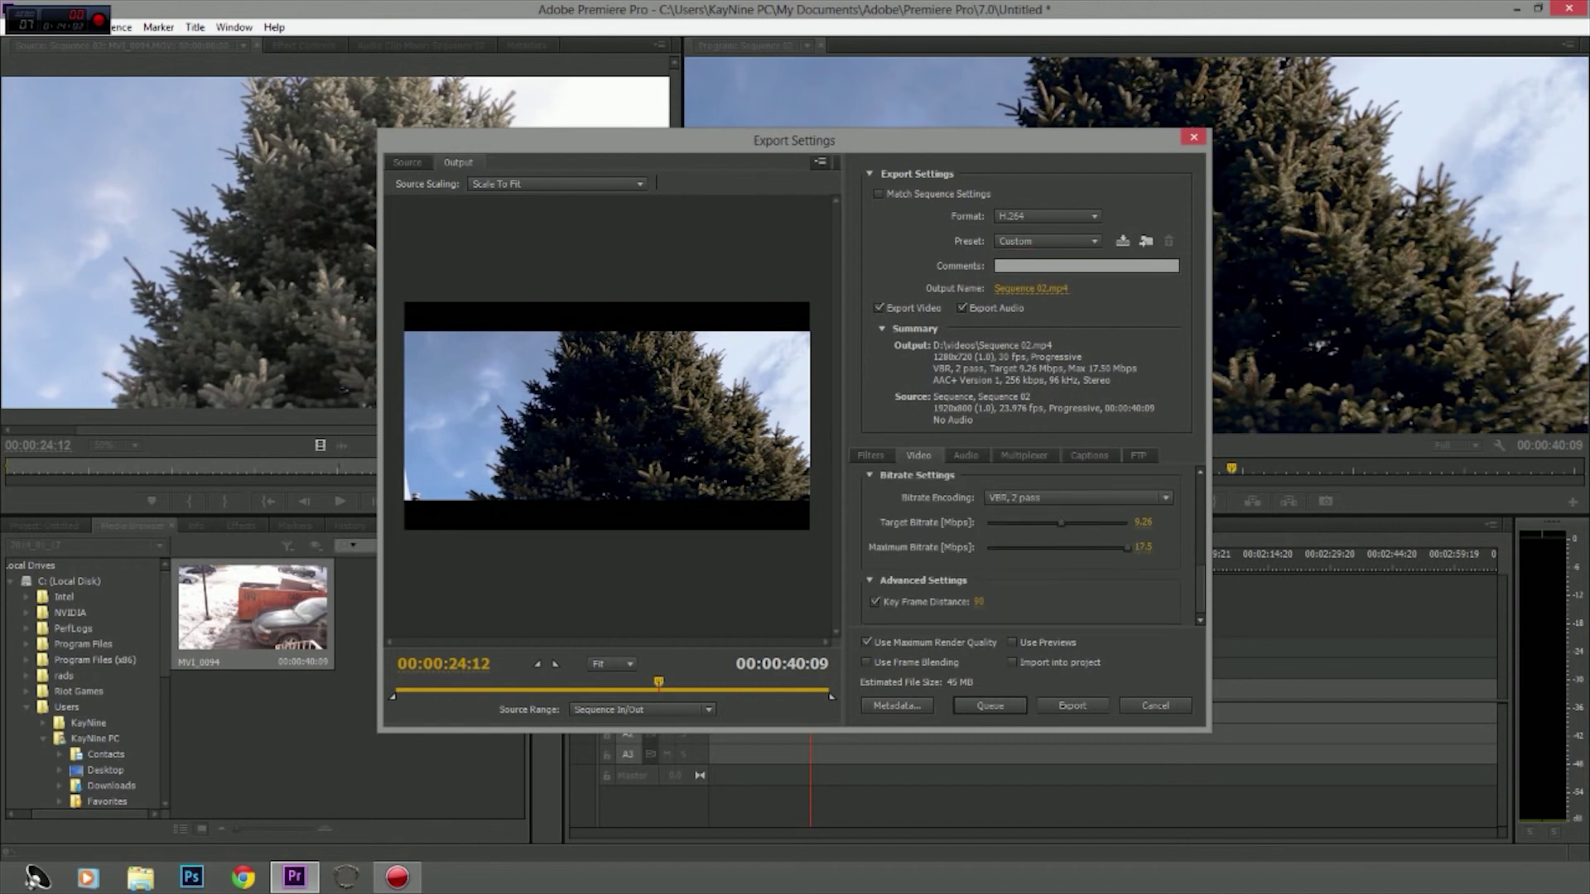
pyautogui.scroll(5, 1023, 547)
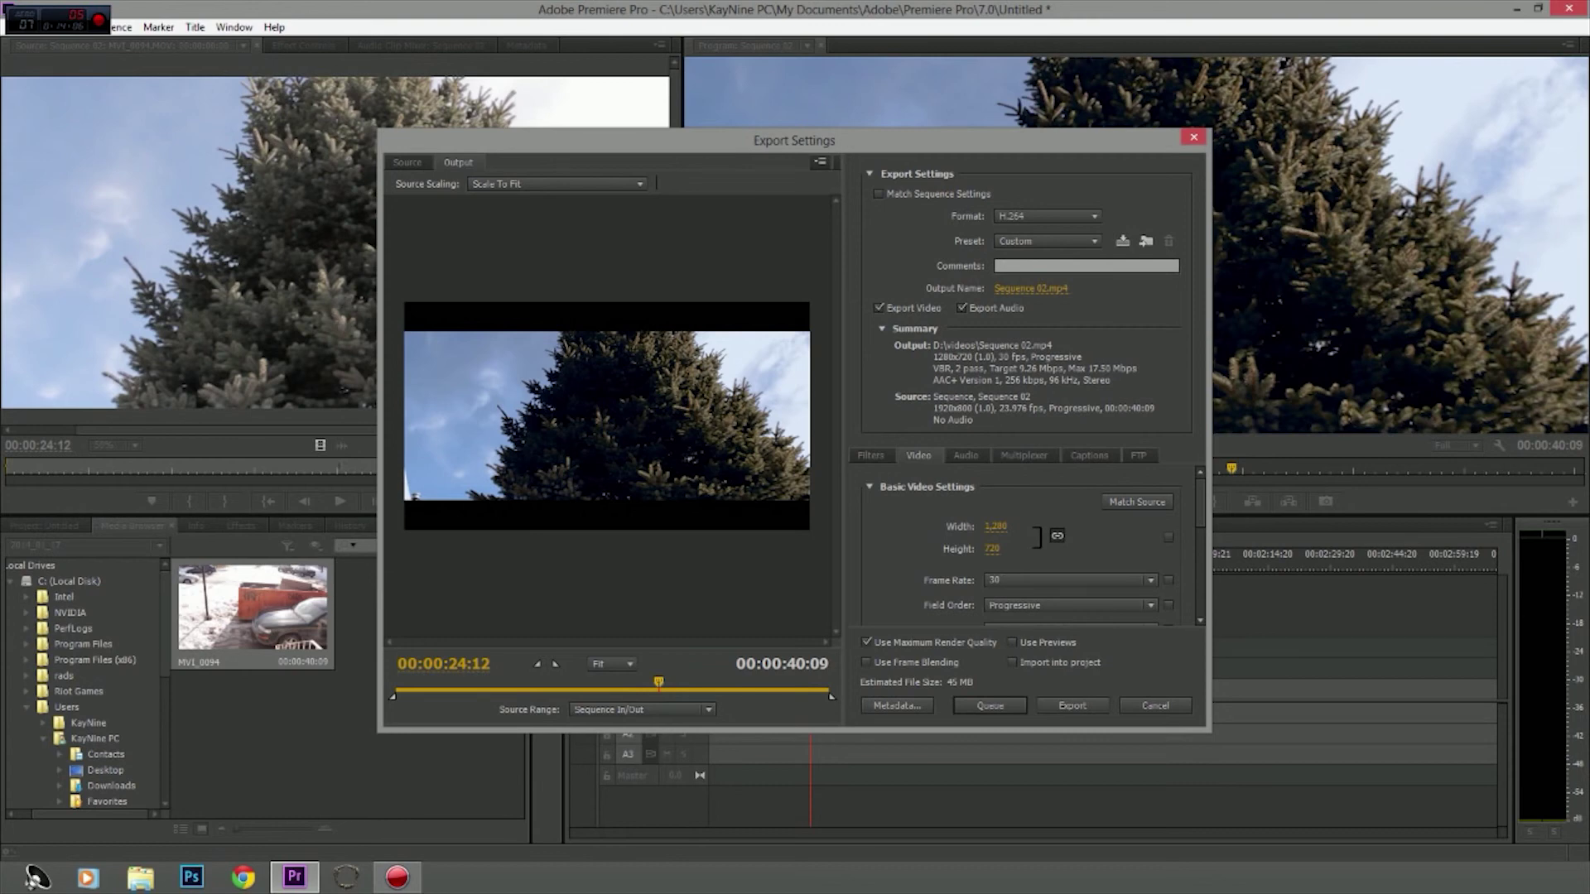
pyautogui.click(1156, 705)
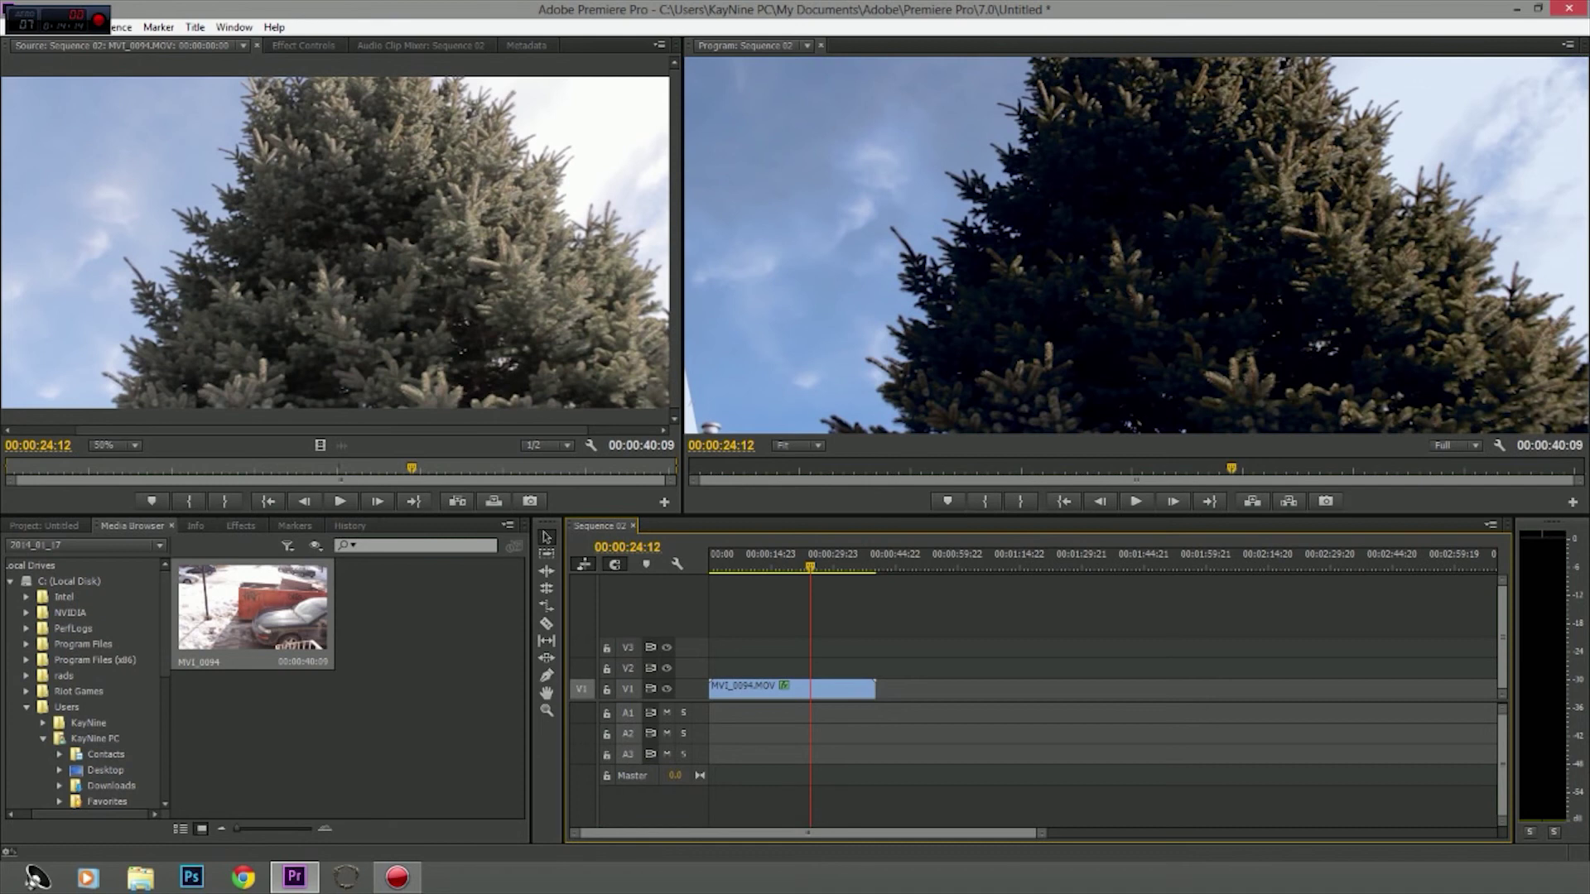
# Step: Step the graded sequence backward frame by frame from the tree shot to the car shot at 00:00:14:22
pyautogui.click(336, 242)
pyautogui.click(1136, 245)
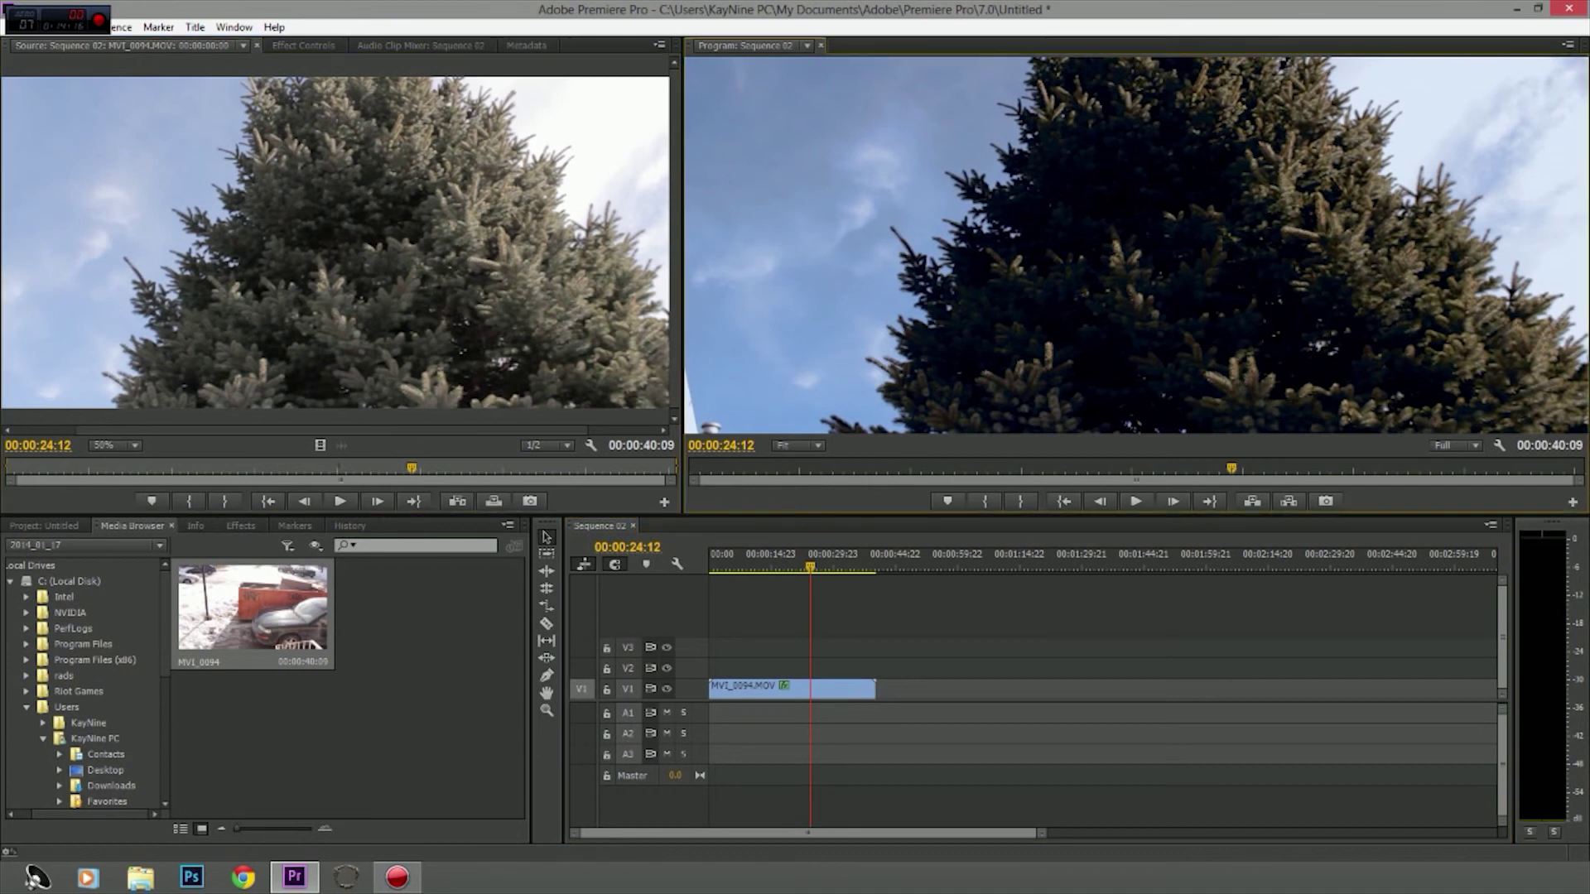
pyautogui.press('Left')
pyautogui.press('Left')
pyautogui.press('Left')
pyautogui.press('Left')
pyautogui.press('Left')
pyautogui.press('Left')
pyautogui.press('Left')
pyautogui.press('Left')
pyautogui.press('Left')
pyautogui.press('Left')
pyautogui.press('Left')
pyautogui.press('Left')
pyautogui.press('Left')
pyautogui.press('Left')
pyautogui.press('Left')
pyautogui.press('Left')
pyautogui.press('Left')
pyautogui.press('Left')
pyautogui.press('Left')
pyautogui.press('Left')
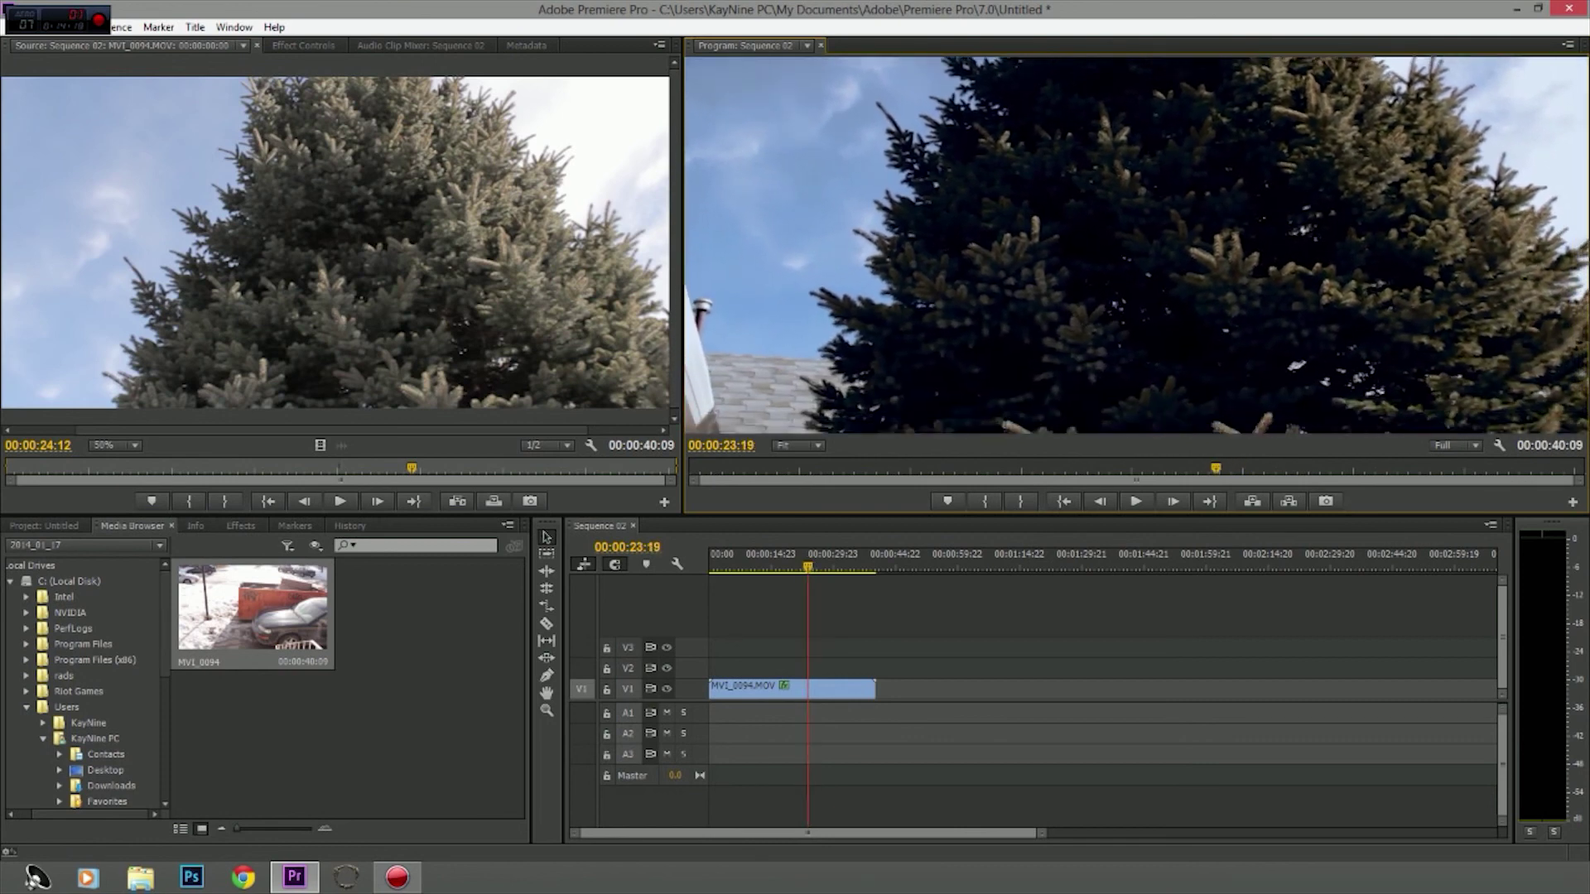
pyautogui.press('Left')
pyautogui.press('Left')
pyautogui.press('Left')
pyautogui.press('Left')
pyautogui.press('Left')
pyautogui.press('Left')
pyautogui.press('Left')
pyautogui.press('Left')
pyautogui.press('Left')
pyautogui.press('Left')
pyautogui.press('Left')
pyautogui.press('Left')
pyautogui.press('Left')
pyautogui.press('Left')
pyautogui.press('Left')
pyautogui.press('Left')
pyautogui.press('Left')
pyautogui.press('Left')
pyautogui.press('Left')
pyautogui.press('Left')
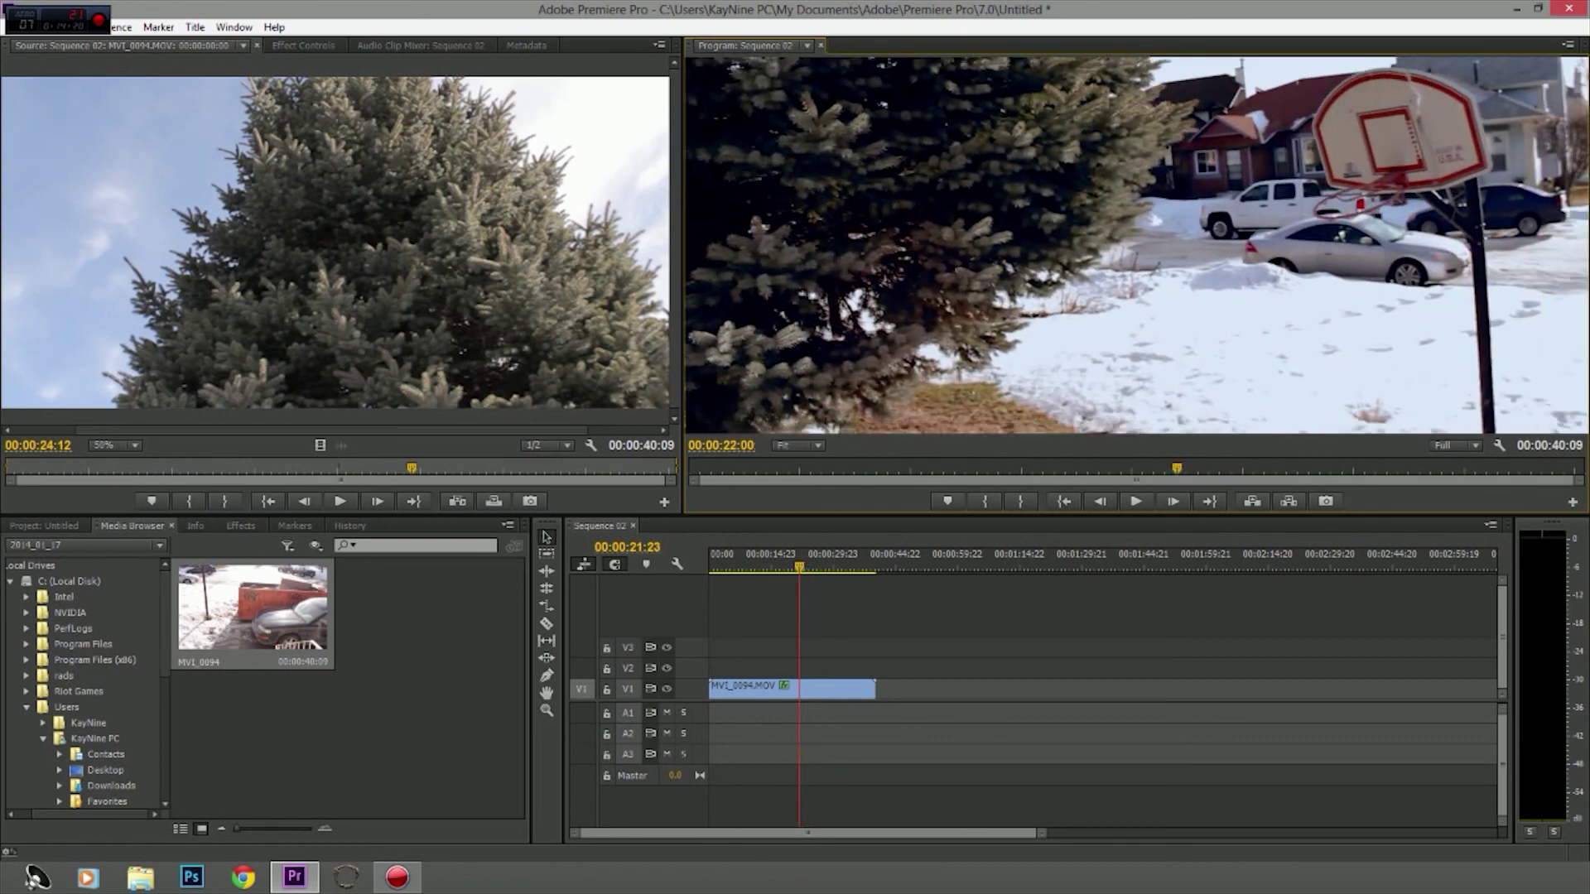
pyautogui.press('Left')
pyautogui.press('Left')
pyautogui.press('Left')
pyautogui.press('Left')
pyautogui.press('Left')
pyautogui.press('Left')
pyautogui.press('Left')
pyautogui.press('Left')
pyautogui.press('Left')
pyautogui.press('Left')
pyautogui.press('Left')
pyautogui.press('Left')
pyautogui.press('Left')
pyautogui.press('Left')
pyautogui.press('Left')
pyautogui.press('Left')
pyautogui.press('Left')
pyautogui.press('Left')
pyautogui.press('Left')
pyautogui.press('Left')
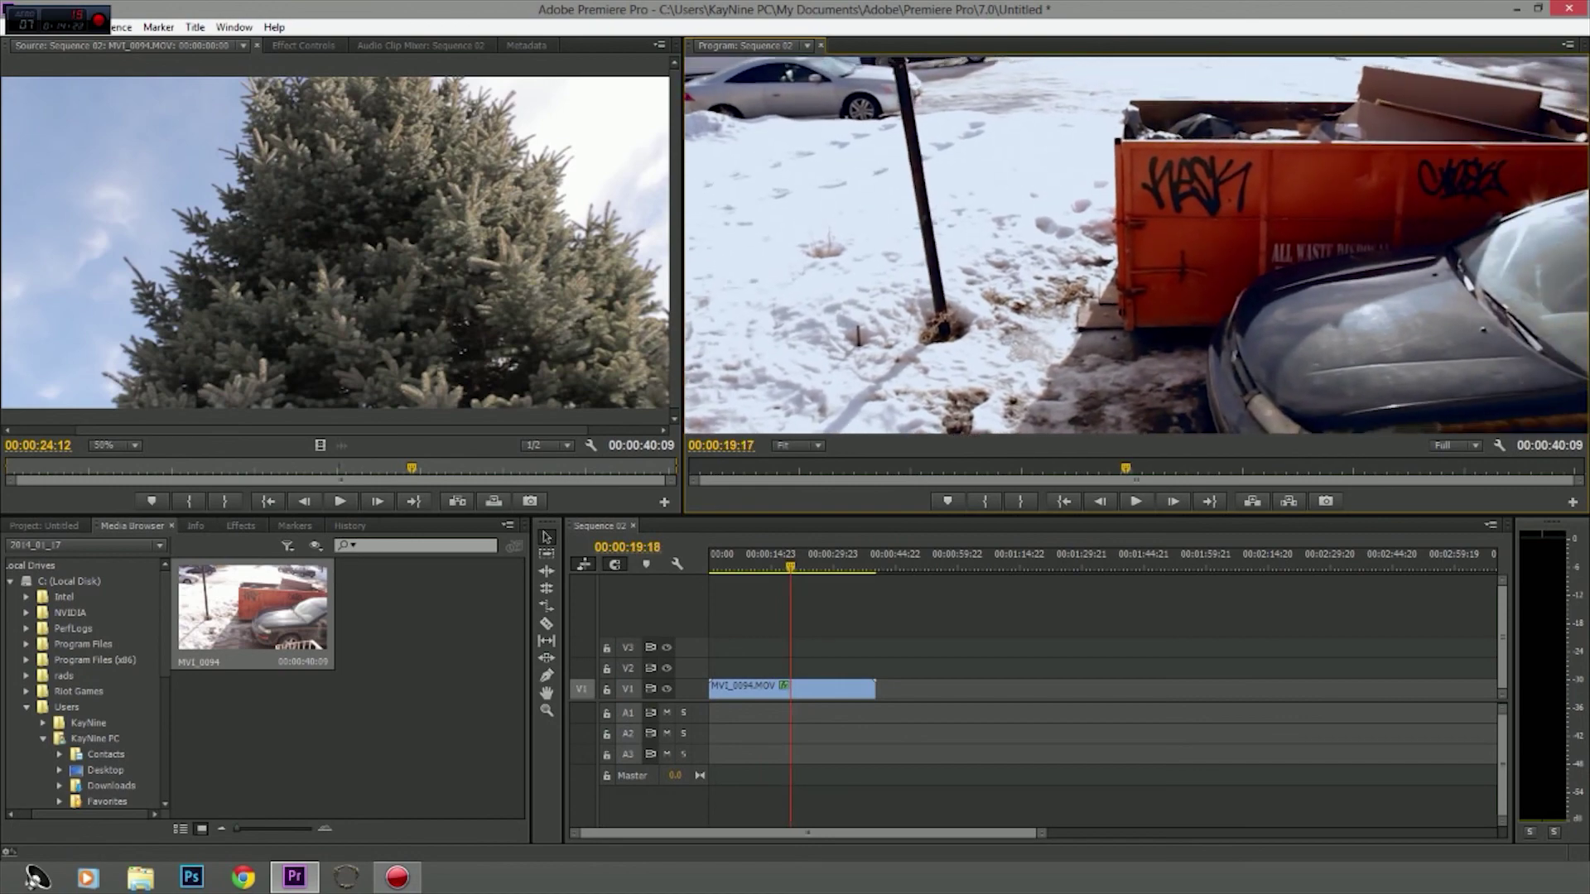
pyautogui.press('Left')
pyautogui.press('Left')
pyautogui.press('Left')
pyautogui.press('Left')
pyautogui.press('Left')
pyautogui.press('Left')
pyautogui.press('Left')
pyautogui.press('Left')
pyautogui.press('Left')
pyautogui.press('Left')
pyautogui.press('Left')
pyautogui.press('Left')
pyautogui.press('Left')
pyautogui.press('Left')
pyautogui.press('Left')
pyautogui.press('Left')
pyautogui.press('Left')
pyautogui.press('Left')
pyautogui.press('Left')
pyautogui.press('Left')
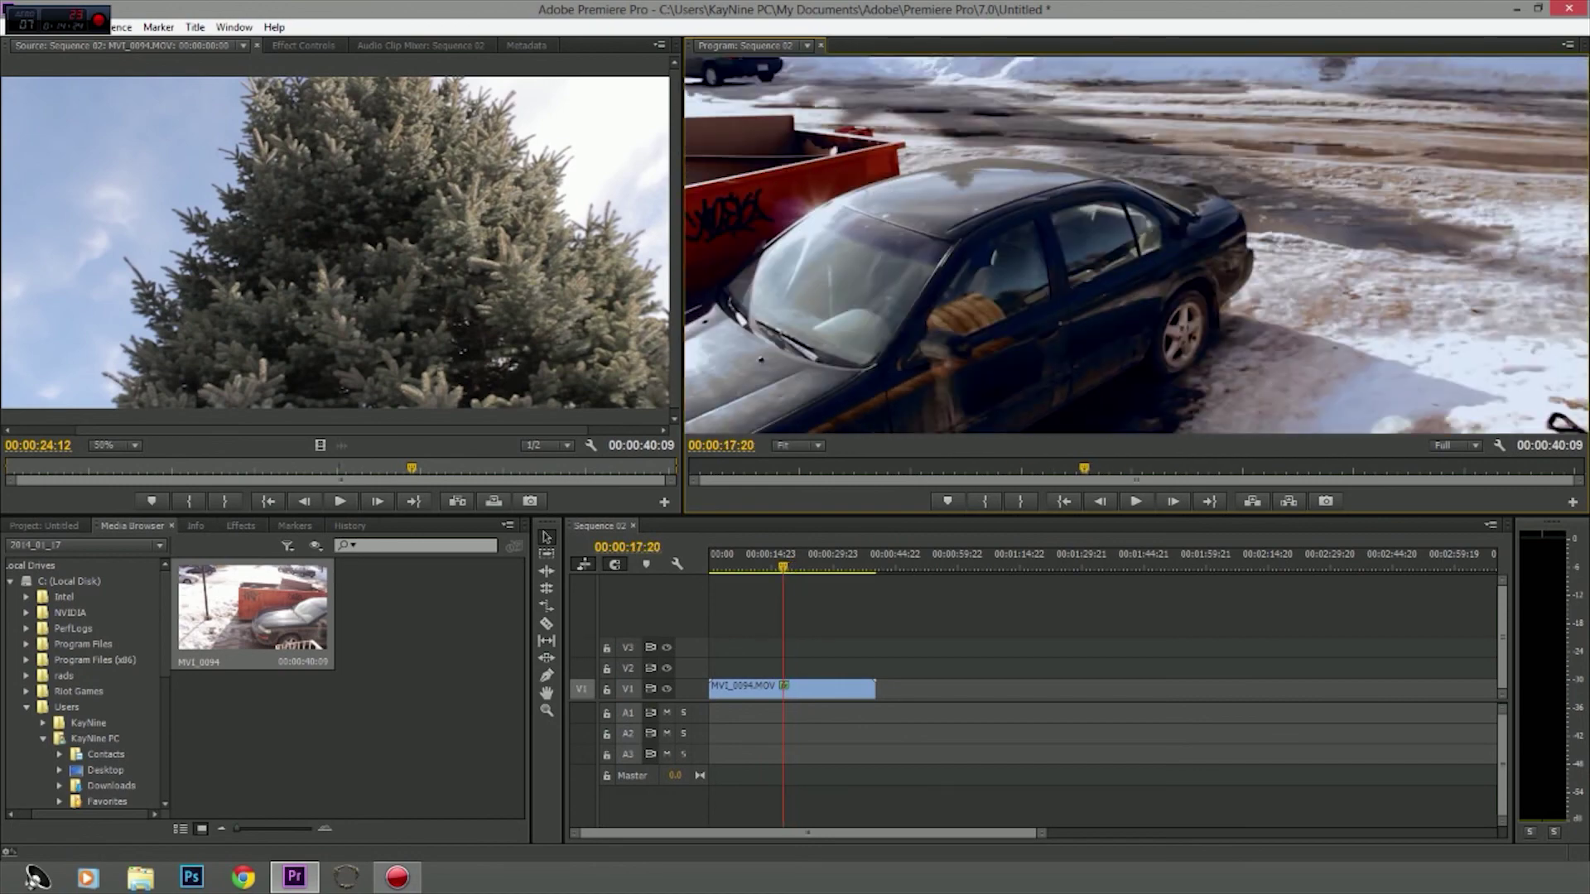
pyautogui.press('Left')
pyautogui.press('Left')
pyautogui.press('Left')
pyautogui.press('Left')
pyautogui.press('Left')
pyautogui.press('Left')
pyautogui.press('Left')
pyautogui.press('Left')
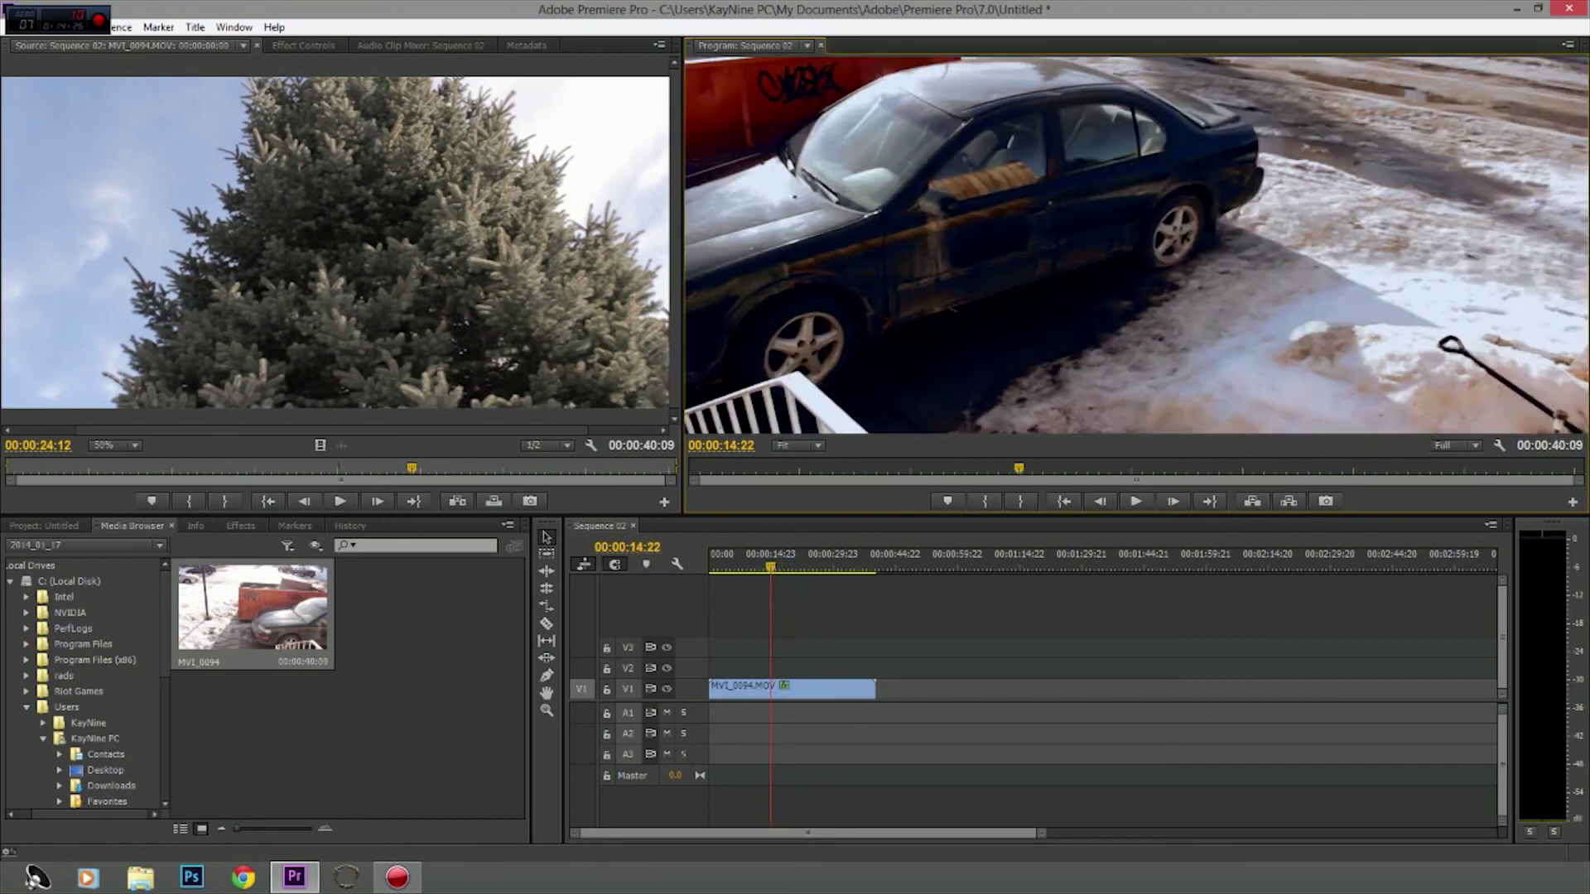
# Step: Scrub back and forth through the graded sequence to review the look, ending on the car shot at 00:00:31:13
pyautogui.moveTo(713, 469); pyautogui.dragTo(886, 469)
pyautogui.moveTo(1175, 469); pyautogui.dragTo(811, 469)
pyautogui.moveTo(1047, 469); pyautogui.dragTo(1548, 468)
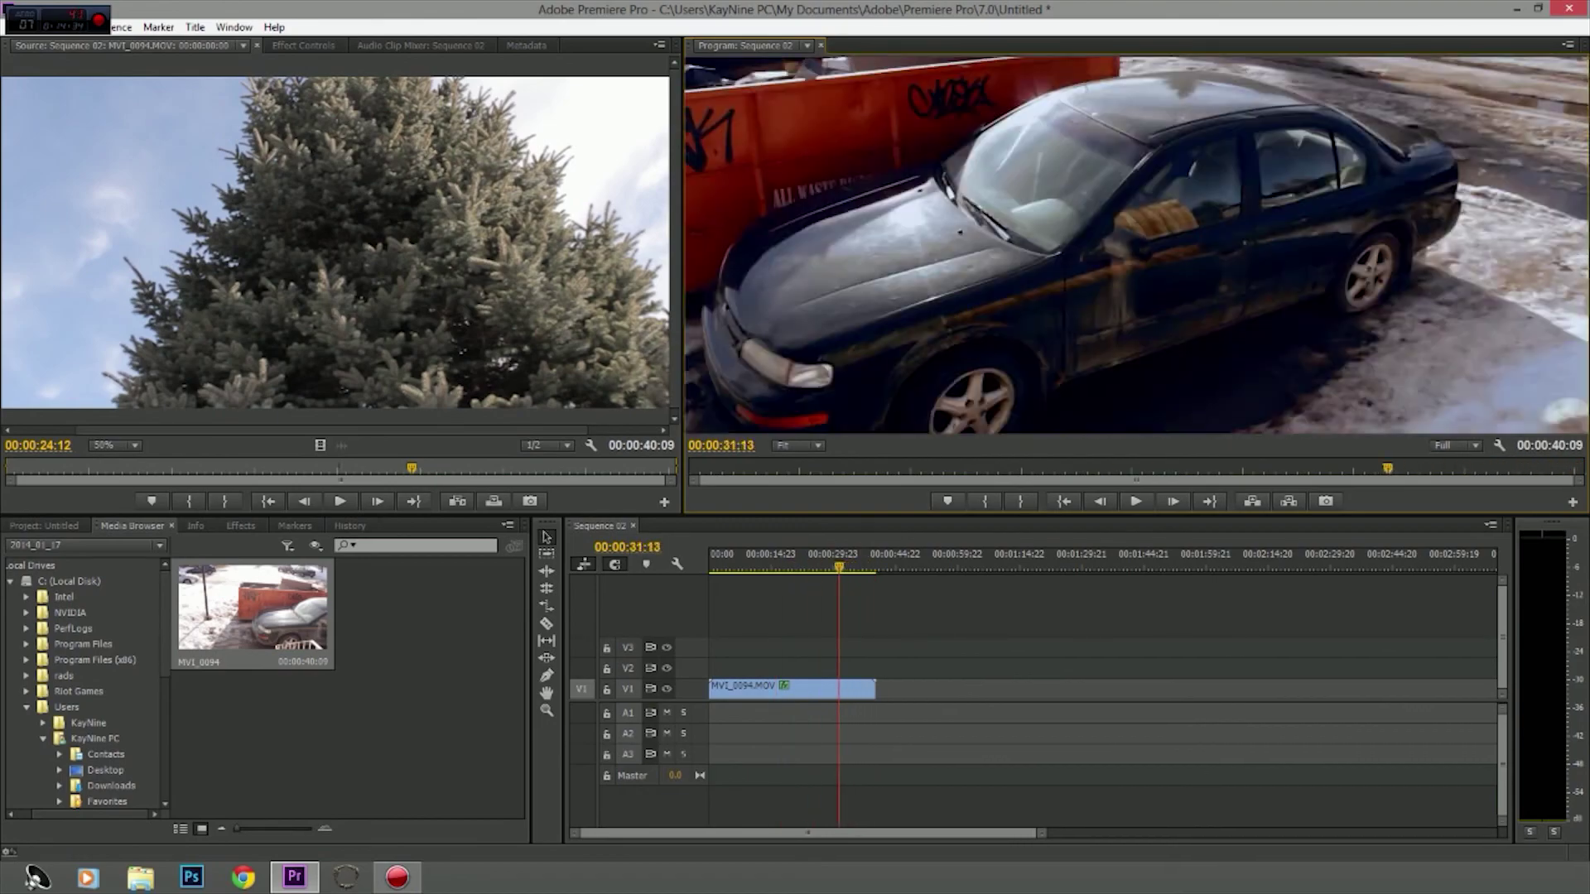